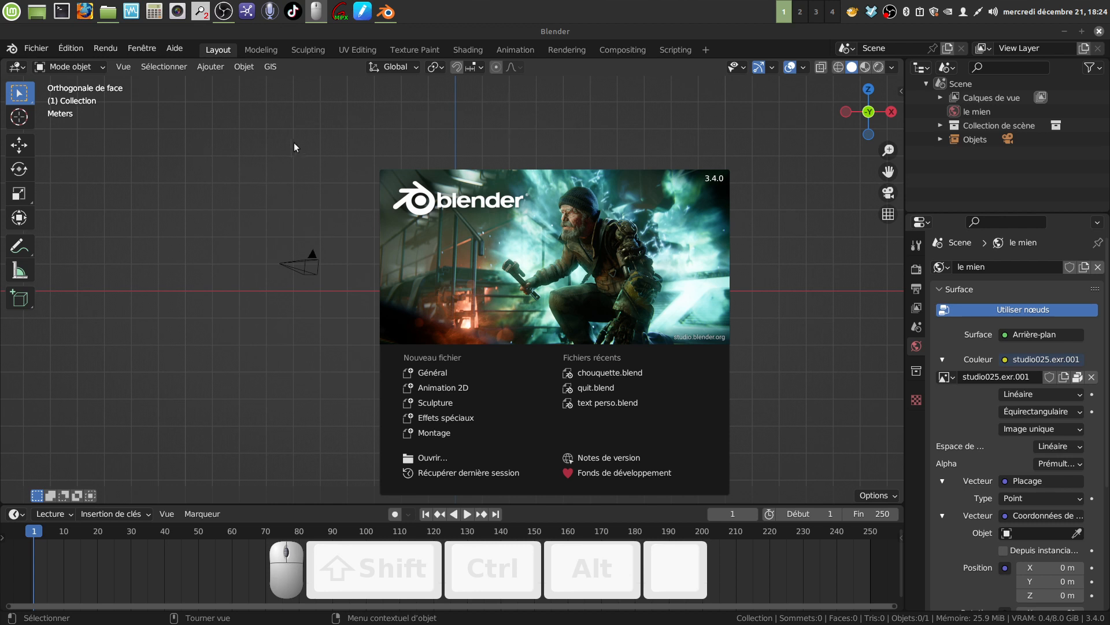
# Search the add-on preferences for "real" to check whether Real Snow is enabled, and close the preferences.
pyautogui.click(69, 51)
pyautogui.click(69, 50)
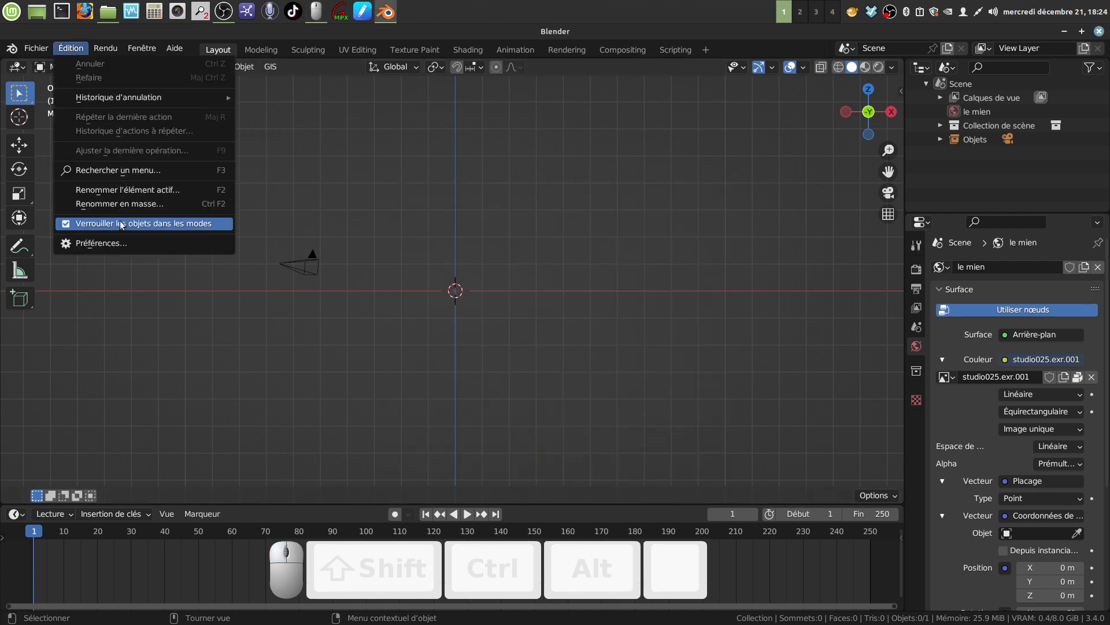
pyautogui.click(124, 247)
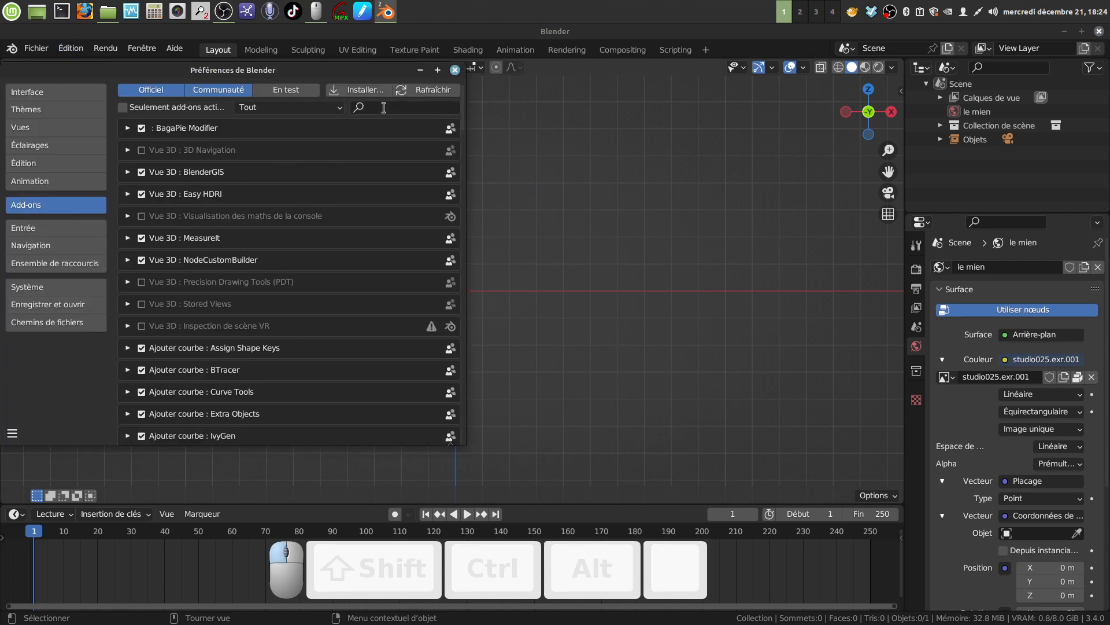
pyautogui.click(386, 106)
pyautogui.write('real')
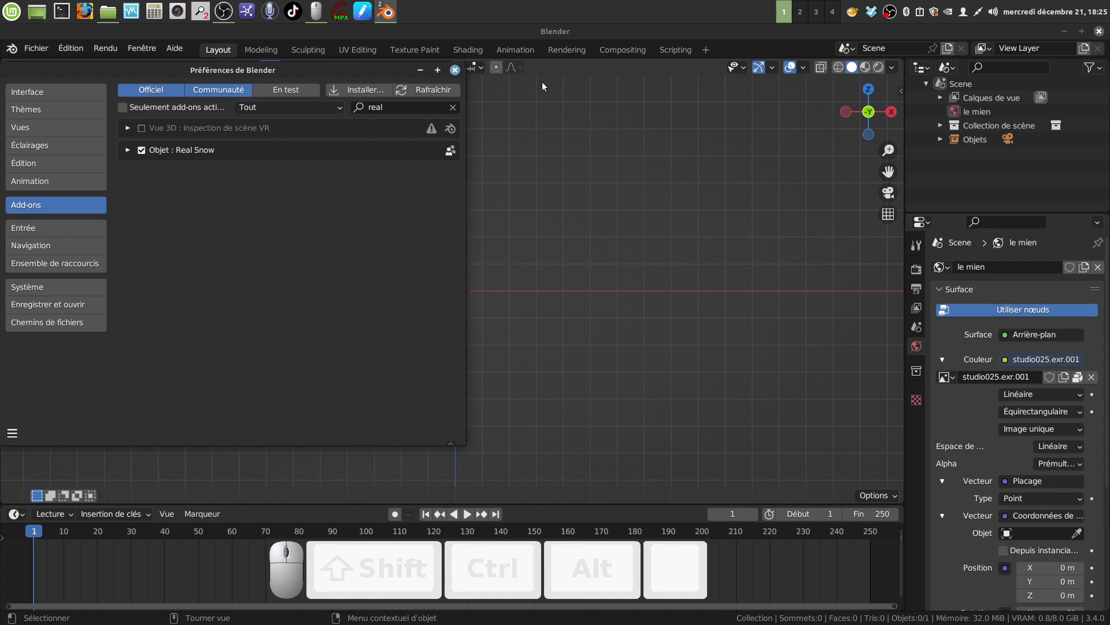
pyautogui.click(455, 70)
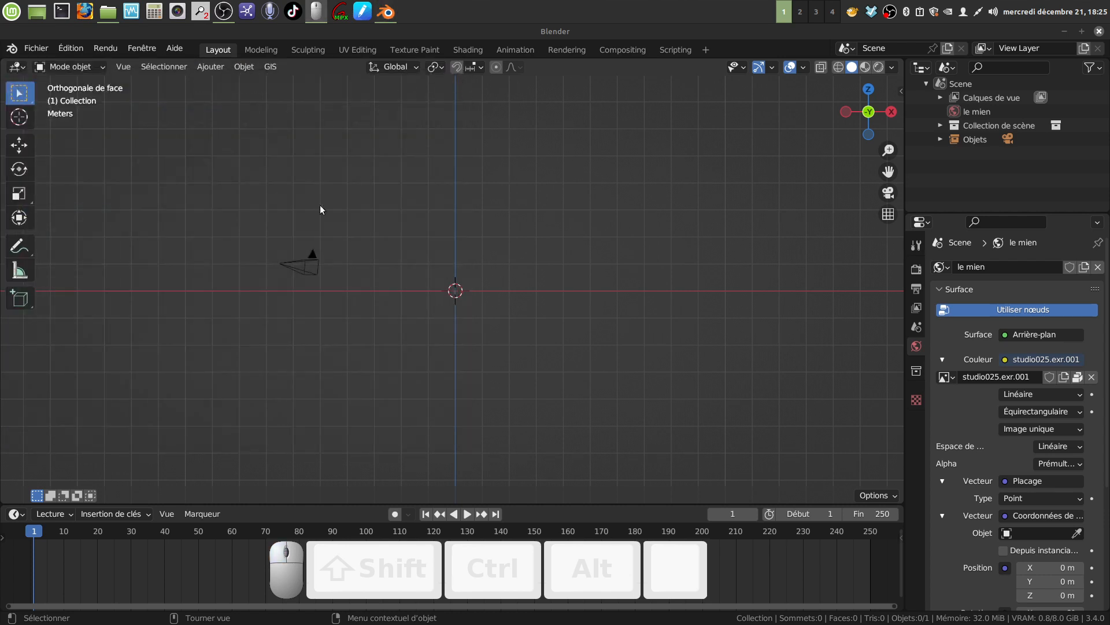
# Add a cube mesh to the scene and display the Real Snow settings.
pyautogui.click(218, 70)
pyautogui.moveTo(220, 83)
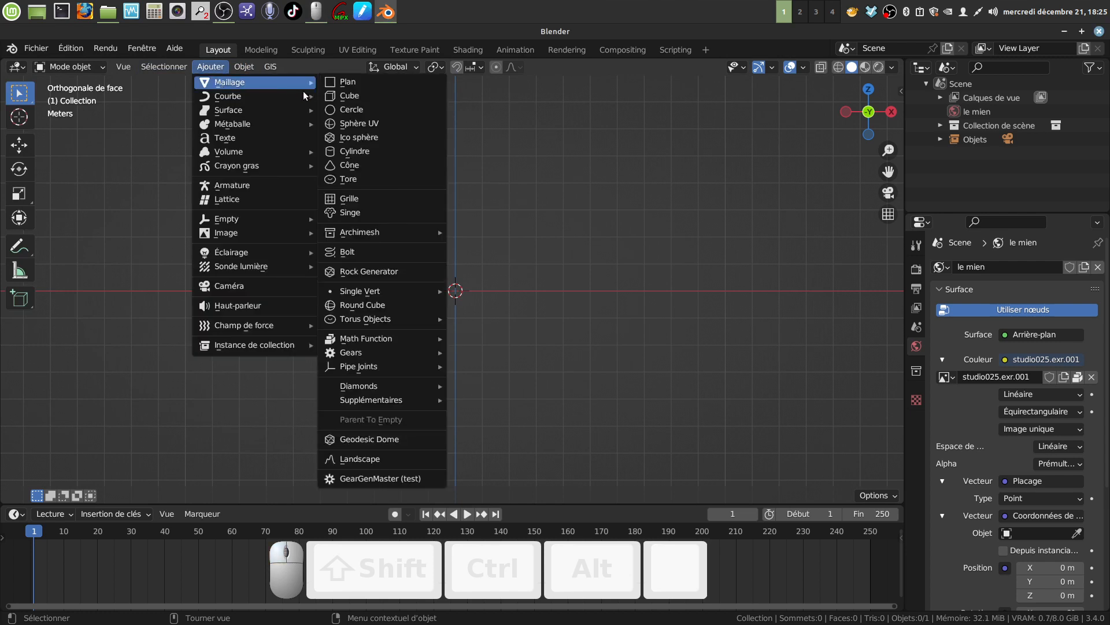
pyautogui.click(347, 96)
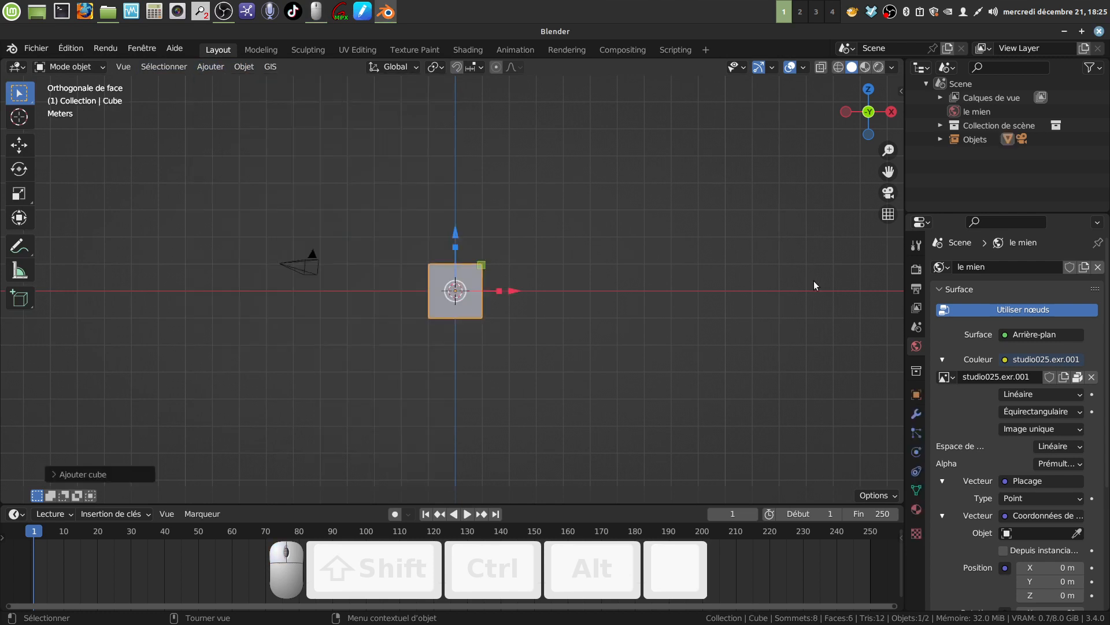
pyautogui.press('n')
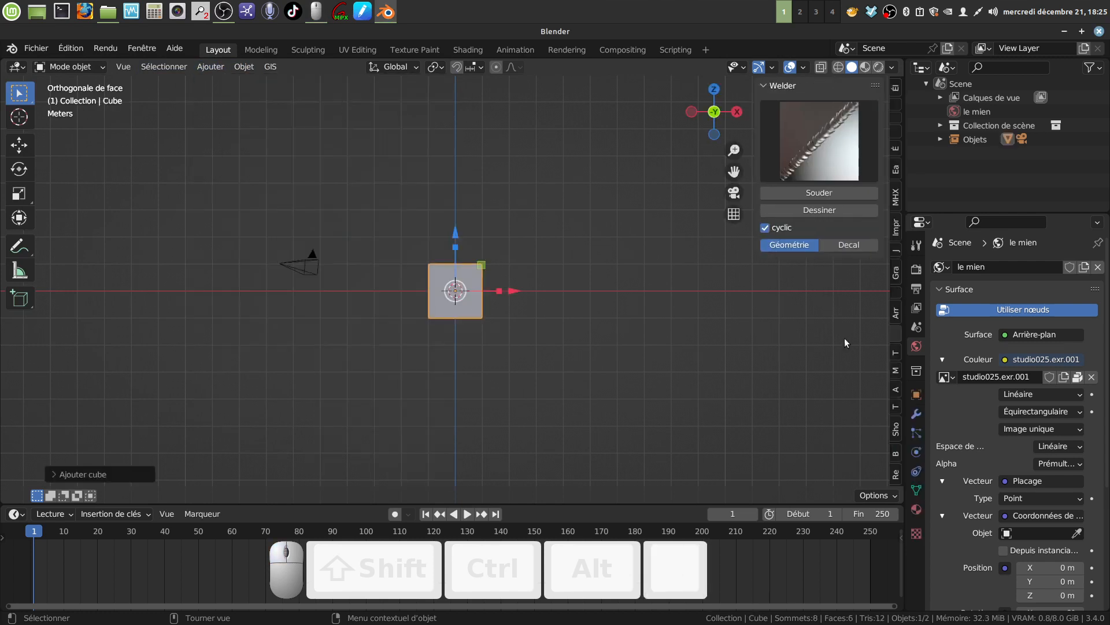
pyautogui.click(896, 472)
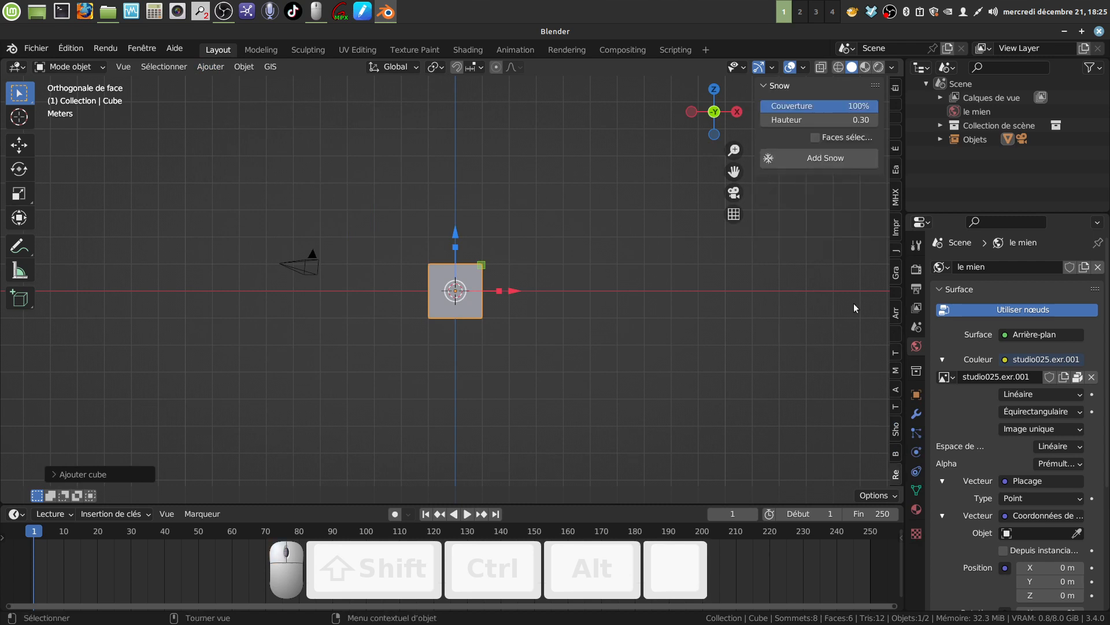
# Add snow to the cube with 100% coverage and a height of 0.30, and delete the snow mesh.
pyautogui.scroll(4, 597, 280)
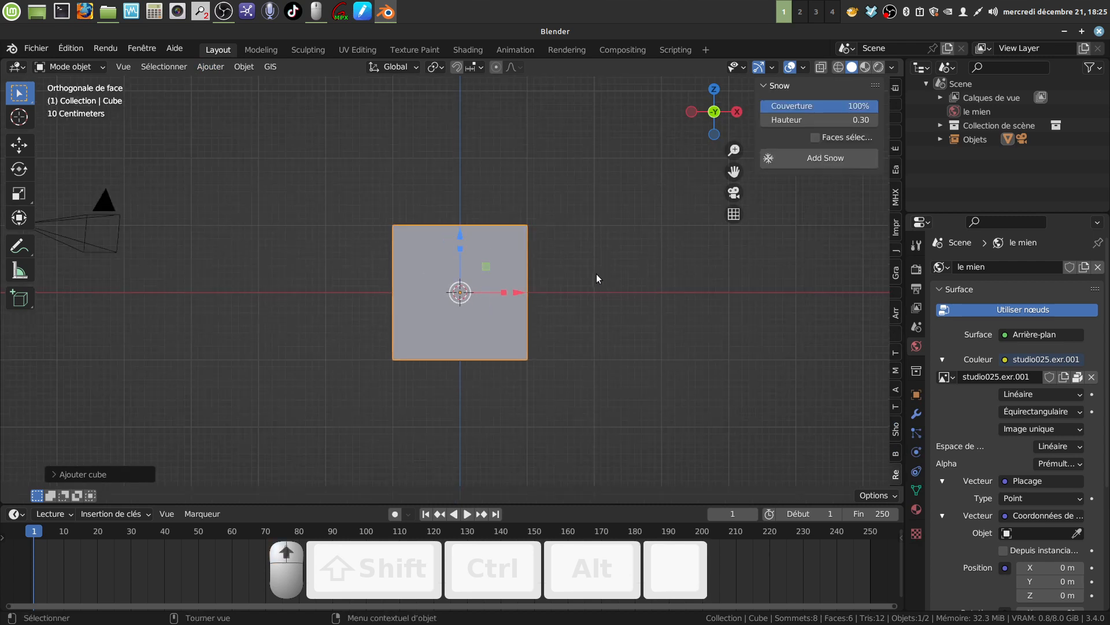
pyautogui.moveTo(595, 273); pyautogui.dragTo(627, 239, button='middle')
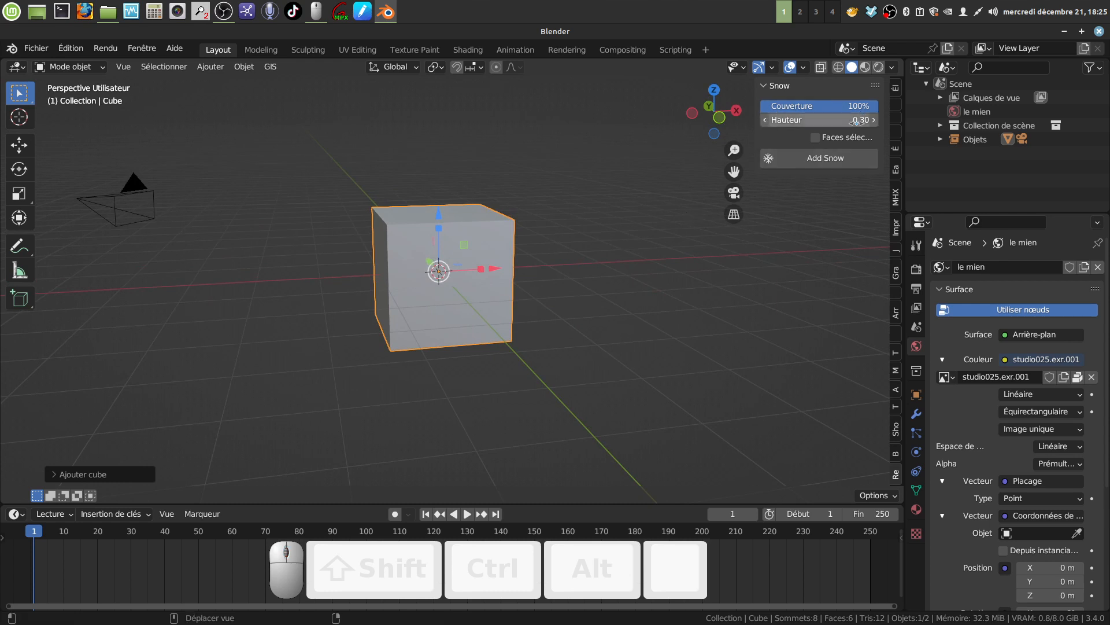
pyautogui.click(835, 162)
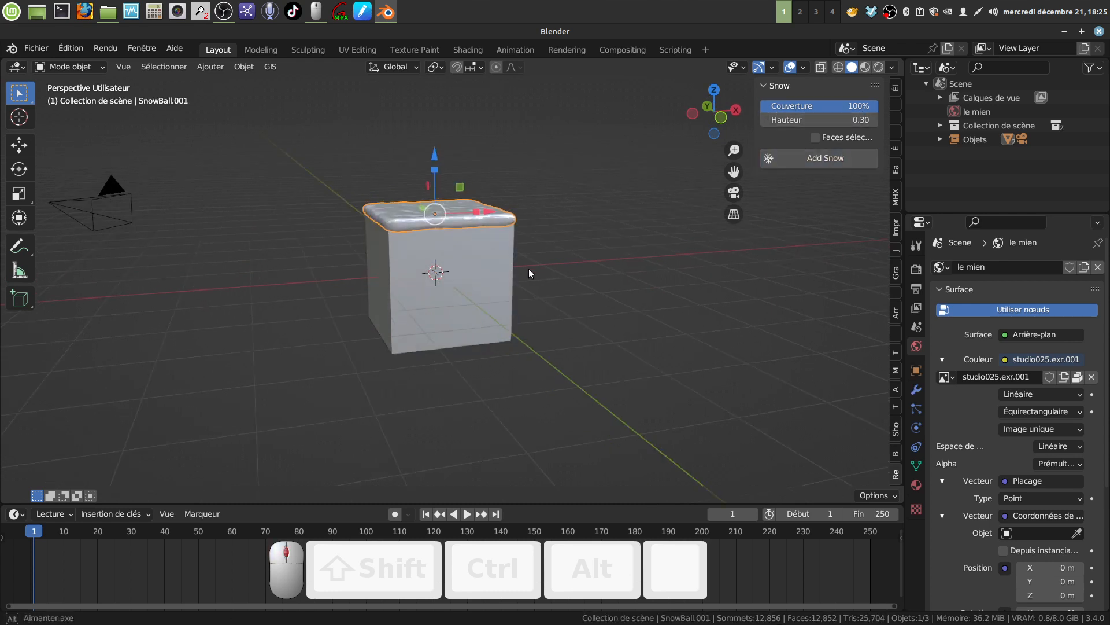
pyautogui.moveTo(528, 269); pyautogui.dragTo(486, 228, button='middle')
pyautogui.scroll(-2, 515, 271)
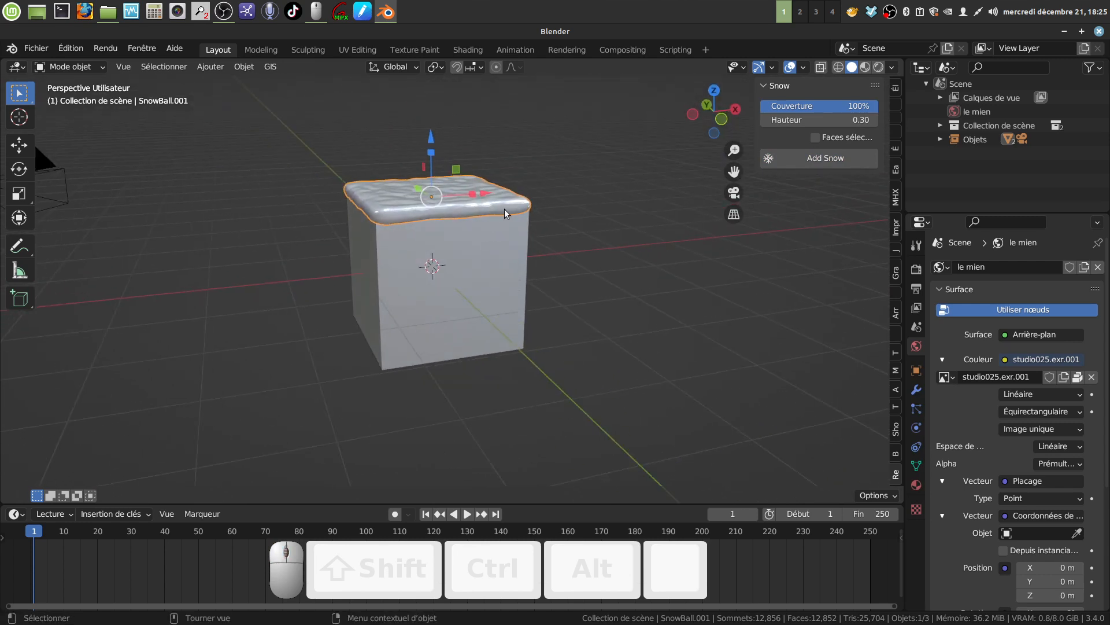
pyautogui.press('x')
pyautogui.click(469, 223)
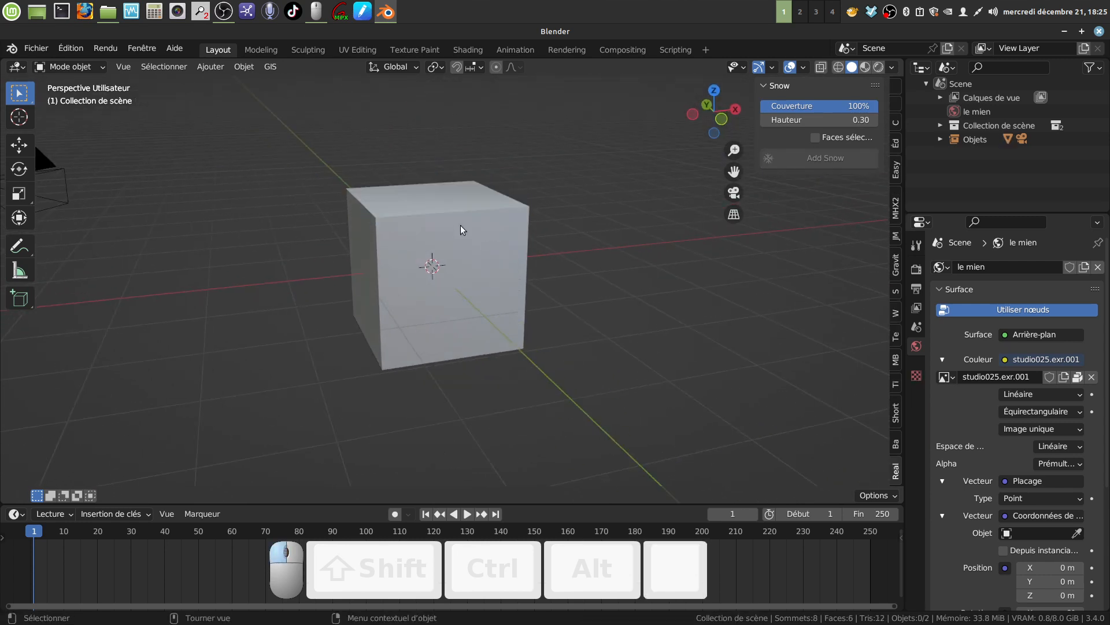
# Set the snow coverage to 61% and add snow to the cube with a height of 0.30.
pyautogui.click(455, 220)
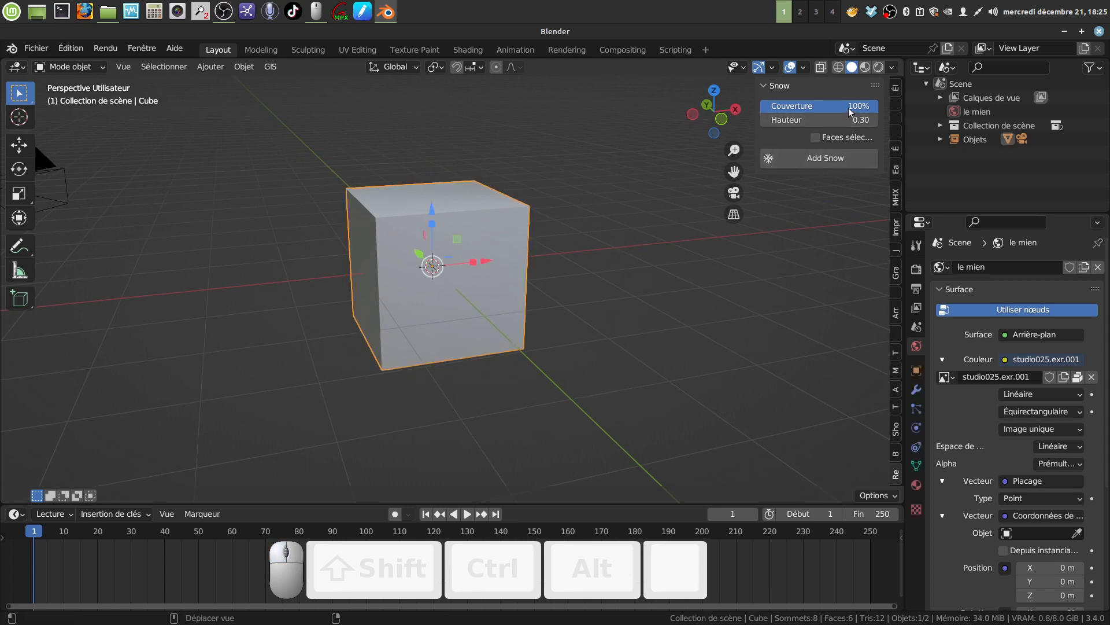
pyautogui.moveTo(854, 111); pyautogui.dragTo(810, 116)
pyautogui.click(819, 162)
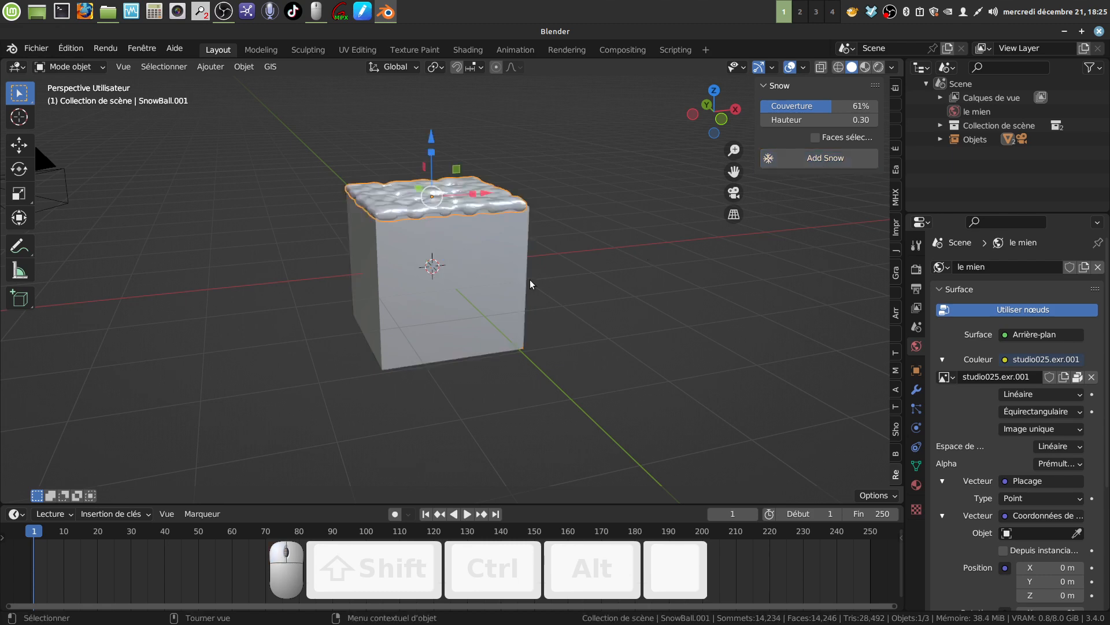
pyautogui.moveTo(530, 279); pyautogui.dragTo(592, 342, button='middle')
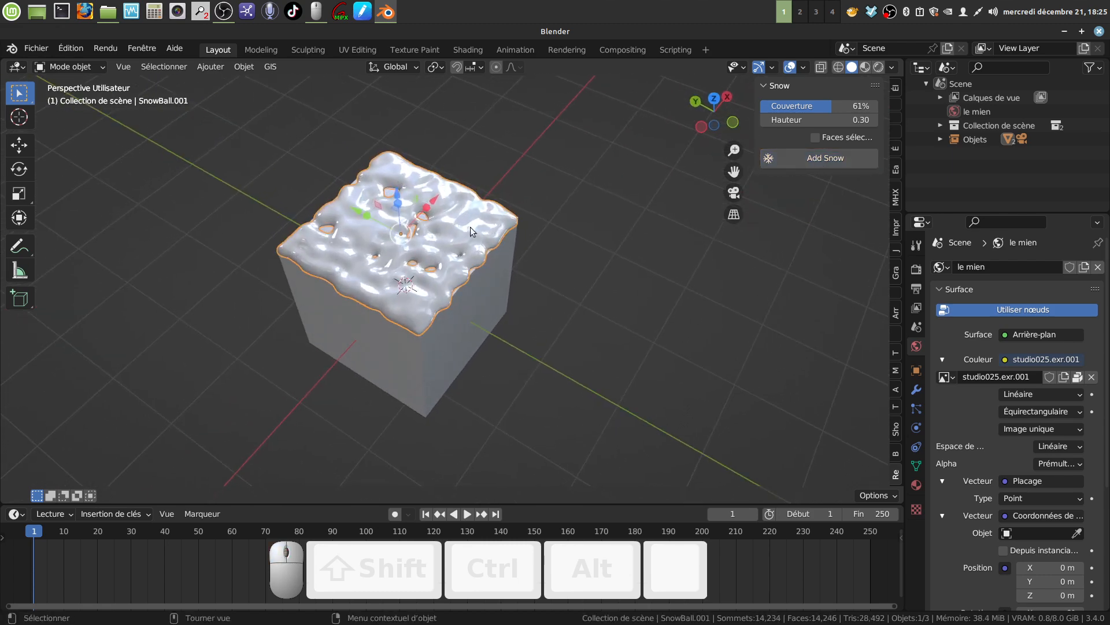
pyautogui.moveTo(471, 231); pyautogui.dragTo(636, 185, button='middle')
pyautogui.moveTo(752, 174); pyautogui.dragTo(646, 194, button='middle')
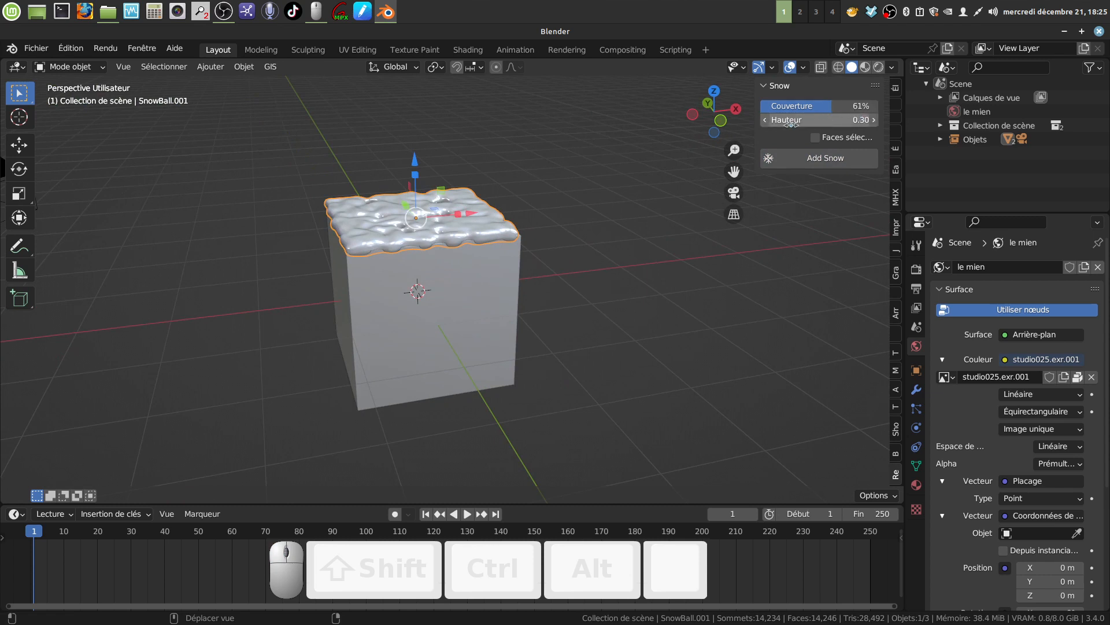
pyautogui.moveTo(490, 264); pyautogui.dragTo(550, 244, button='middle')
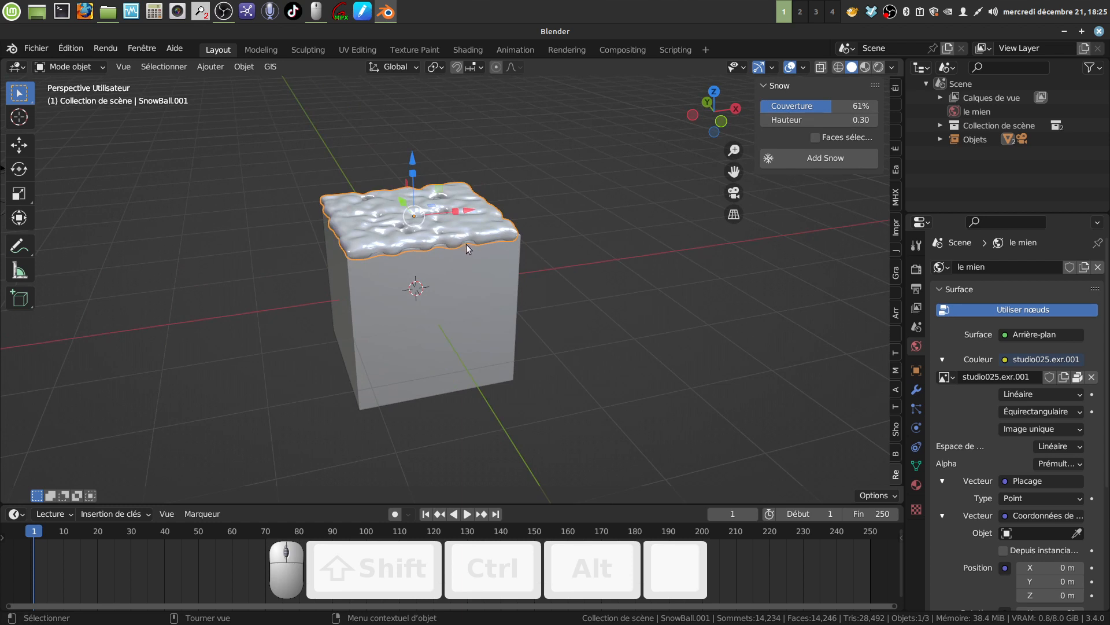
# Delete the snow mesh and set the snow height to 0.16, leaving the cube selected.
pyautogui.press('x')
pyautogui.click(450, 245)
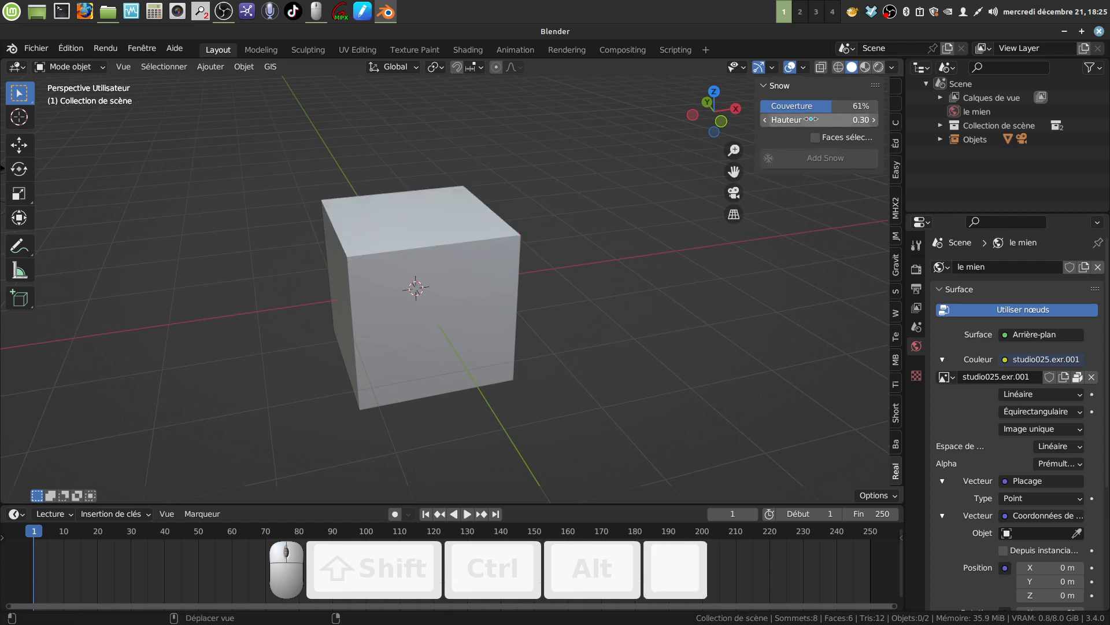
pyautogui.moveTo(849, 119); pyautogui.dragTo(849, 119)
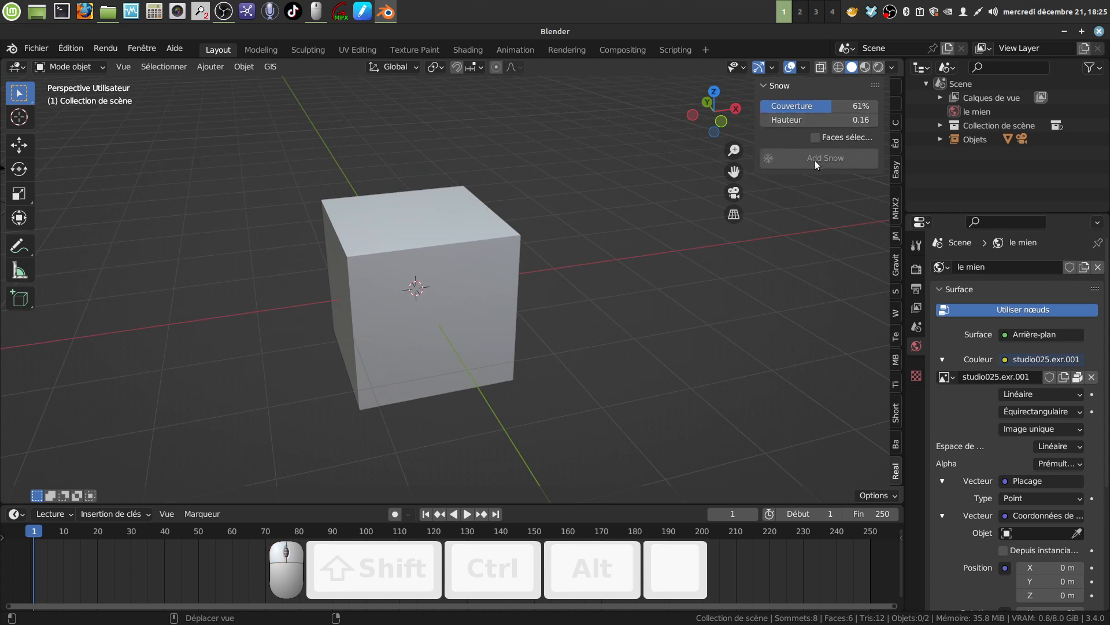
pyautogui.click(425, 242)
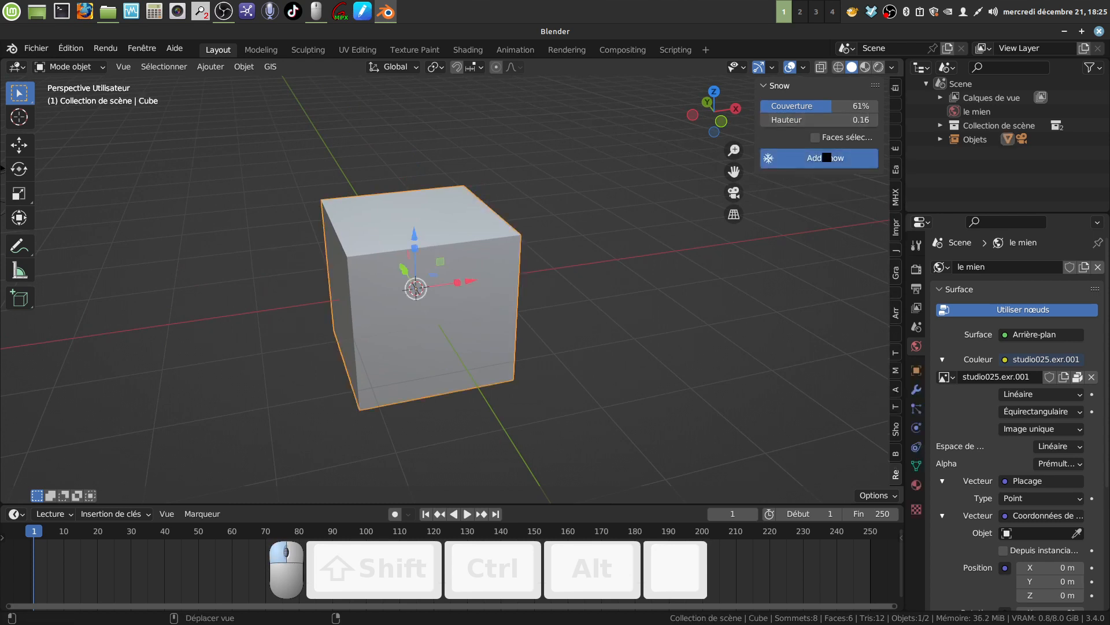
# Add snow to the cube with 61% coverage and a height of 0.16, and delete the snow mesh.
pyautogui.click(827, 157)
pyautogui.moveTo(616, 231); pyautogui.dragTo(622, 349, button='middle')
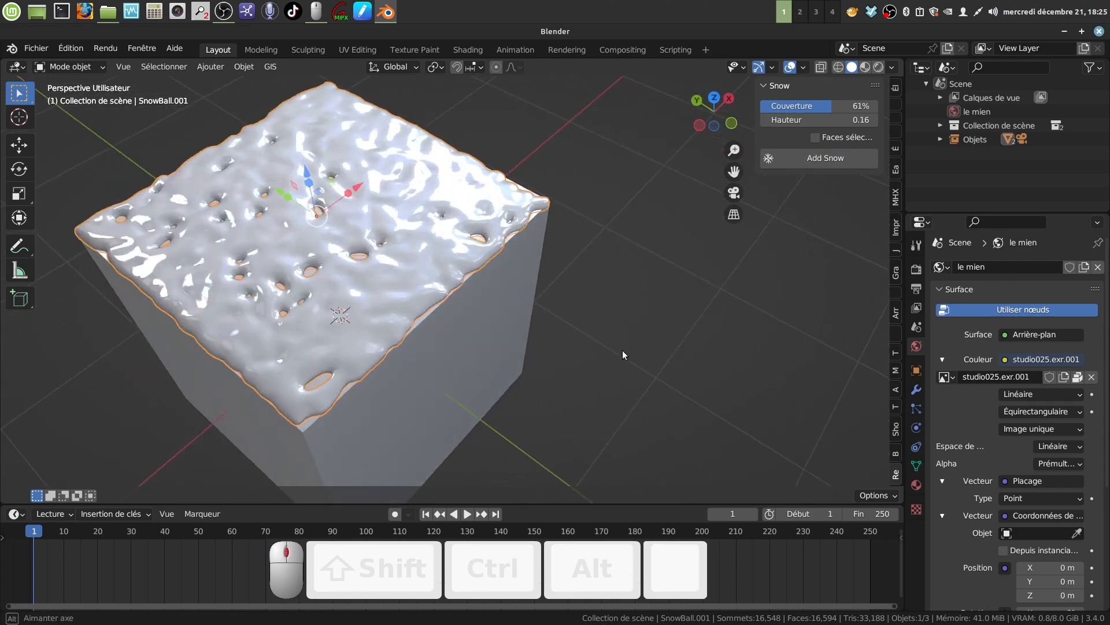
pyautogui.moveTo(732, 171); pyautogui.dragTo(676, 160, button='middle')
pyautogui.scroll(-2, 561, 176)
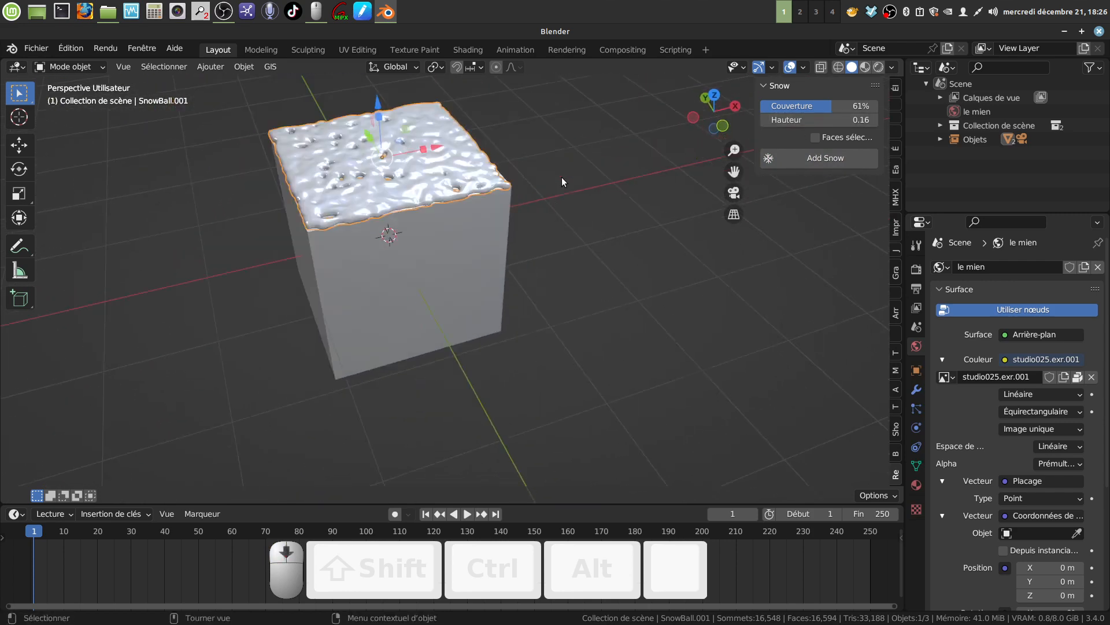
pyautogui.scroll(-1, 561, 179)
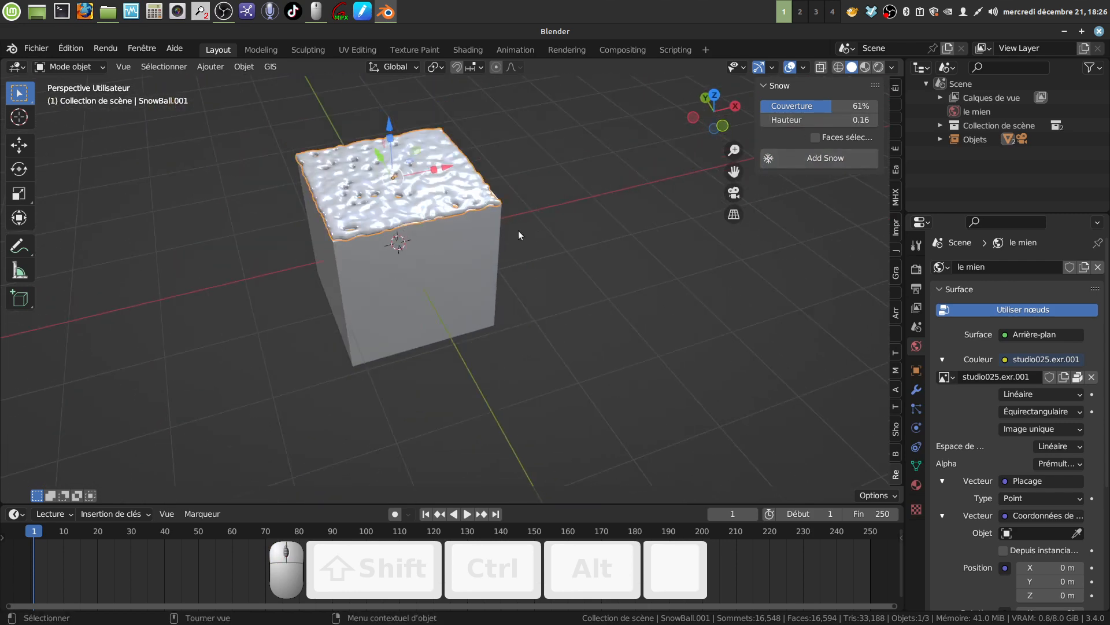
pyautogui.press('x')
pyautogui.click(480, 247)
# Edit the cube's mesh and add four evenly spaced vertical loop cuts across its front and top faces.
pyautogui.keyDown('shift'); pyautogui.moveTo(478, 242); pyautogui.dragTo(451, 283, button='middle'); pyautogui.keyUp('shift')
pyautogui.click(470, 263)
pyautogui.press('Tab')
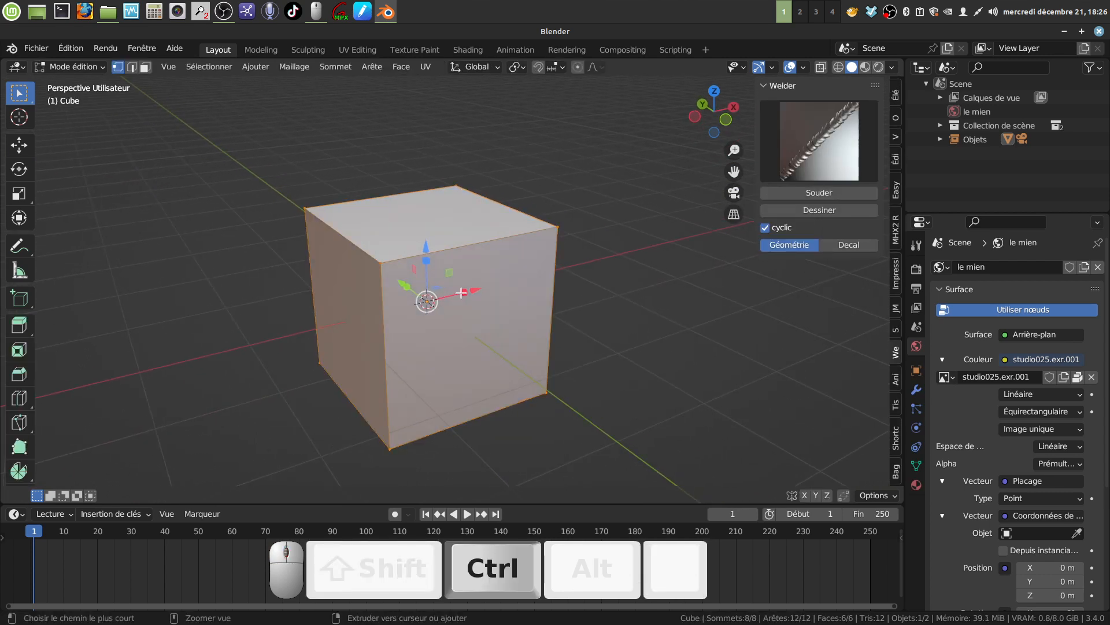
pyautogui.hotkey('ctrl', 'r')
pyautogui.scroll(3, 451, 239)
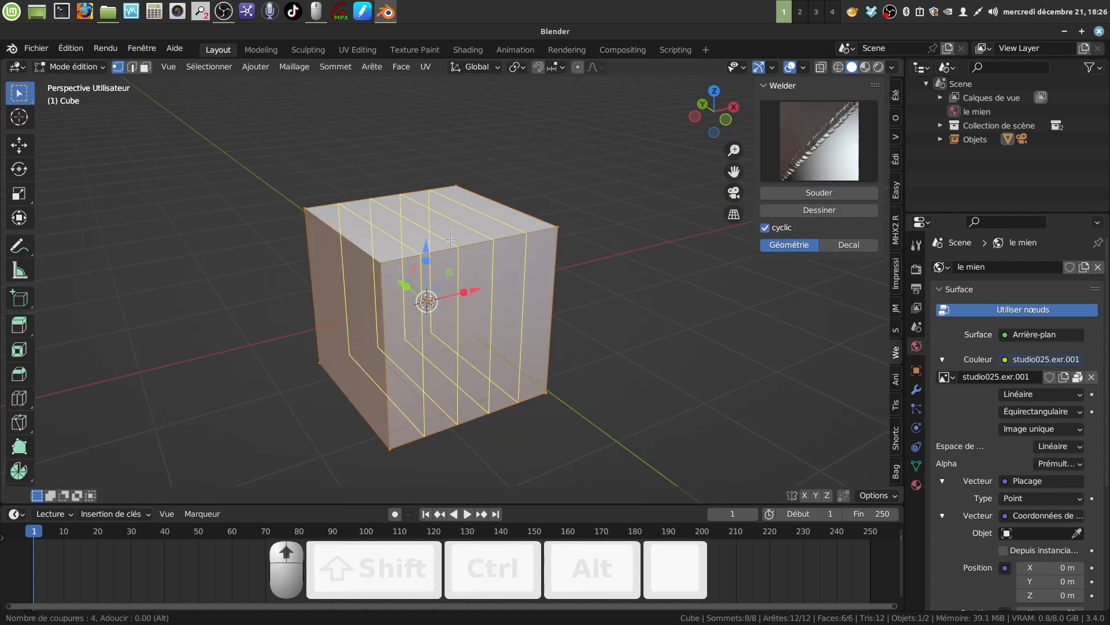
pyautogui.click(451, 238)
pyautogui.click(451, 238)
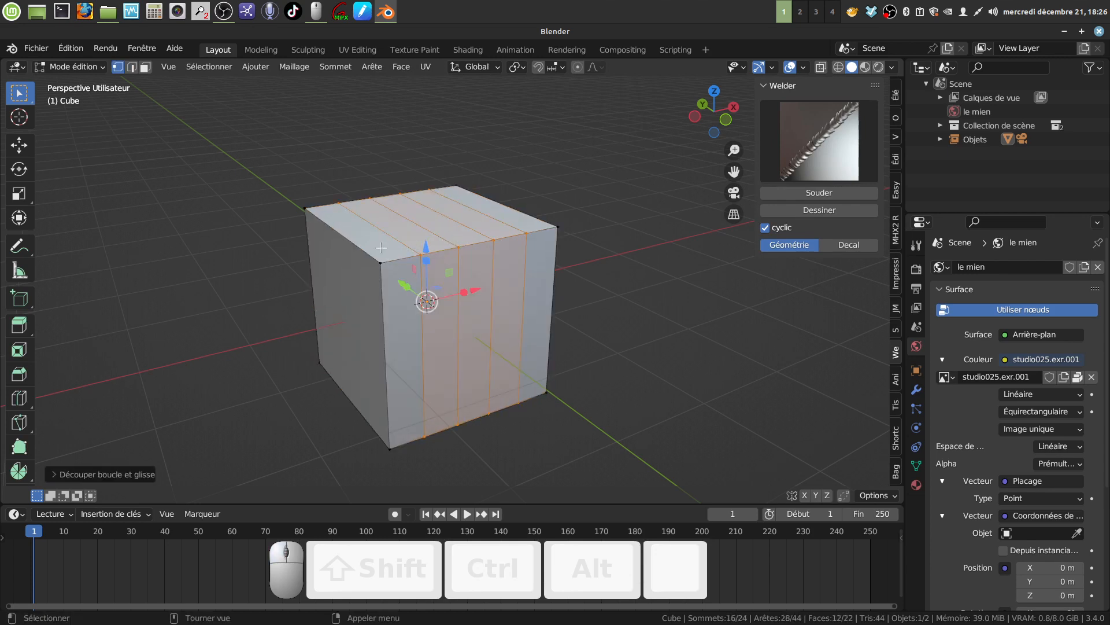
# Add three evenly spaced loop cuts perpendicular to the first four, and deselect all the geometry.
pyautogui.hotkey('ctrl', 'r')
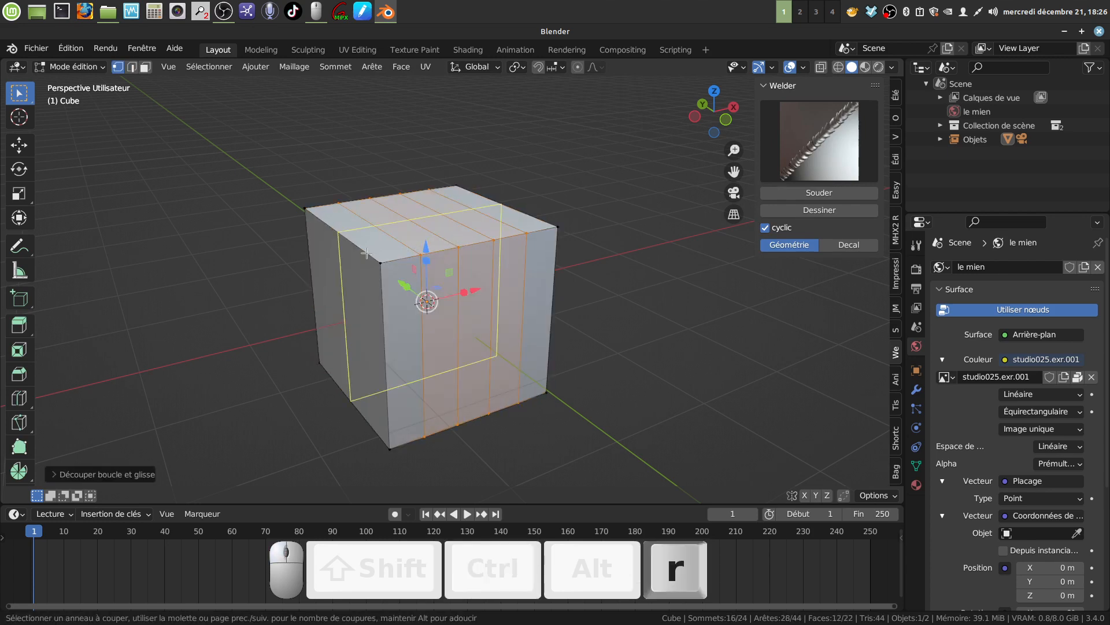
pyautogui.scroll(2, 366, 253)
pyautogui.click(366, 254)
pyautogui.click(367, 253)
pyautogui.moveTo(366, 253); pyautogui.dragTo(411, 289, button='middle')
pyautogui.press('a')
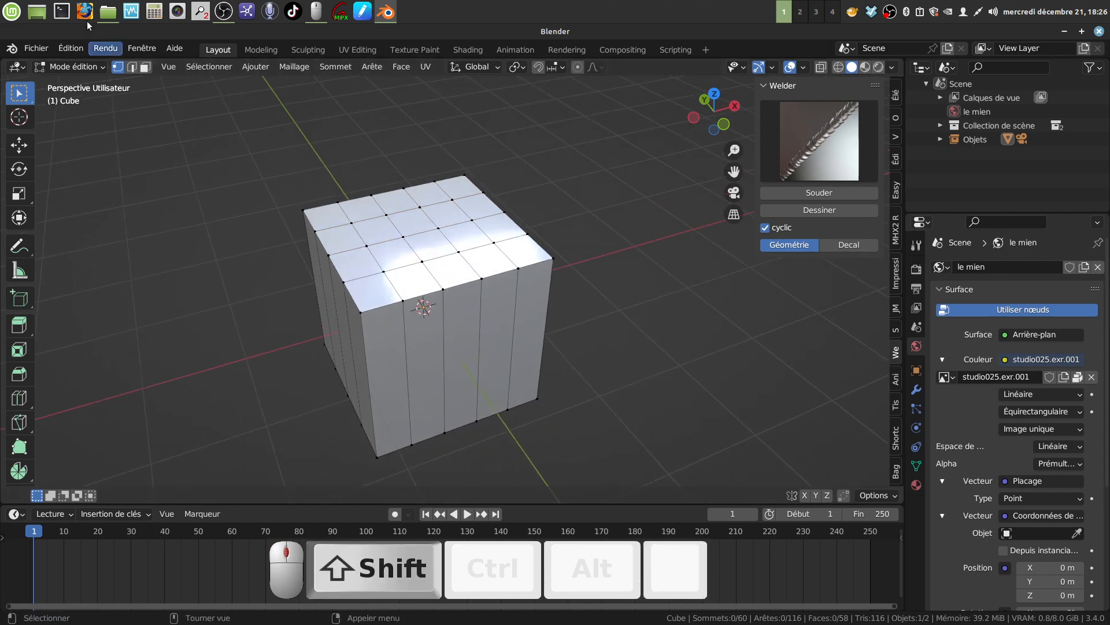
# Circle-select seven adjoining faces from the top's back-left corner to its middle, plus the single front-right corner face.
pyautogui.click(148, 67)
pyautogui.moveTo(323, 148); pyautogui.dragTo(429, 224, button='middle')
pyautogui.press('c')
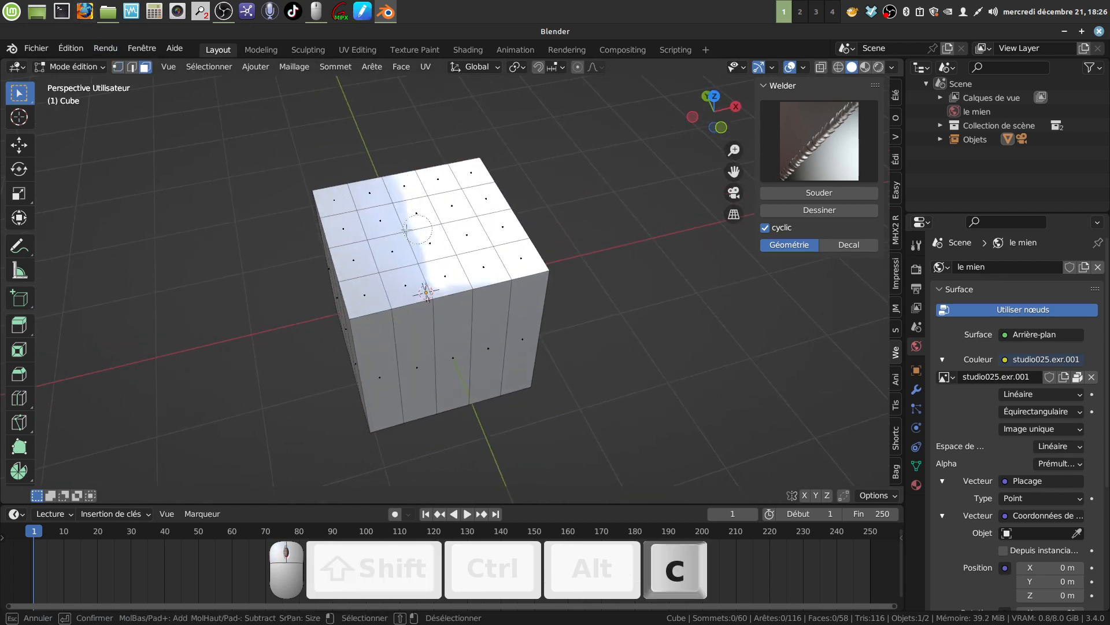
pyautogui.moveTo(366, 220); pyautogui.dragTo(359, 212)
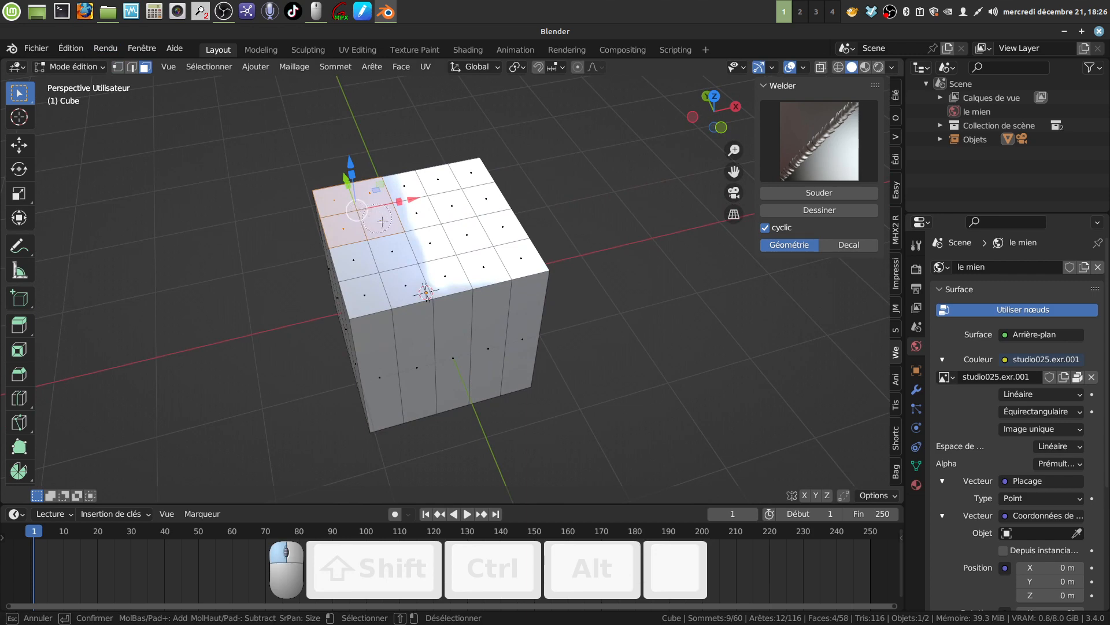
pyautogui.click(396, 232)
pyautogui.click(524, 255)
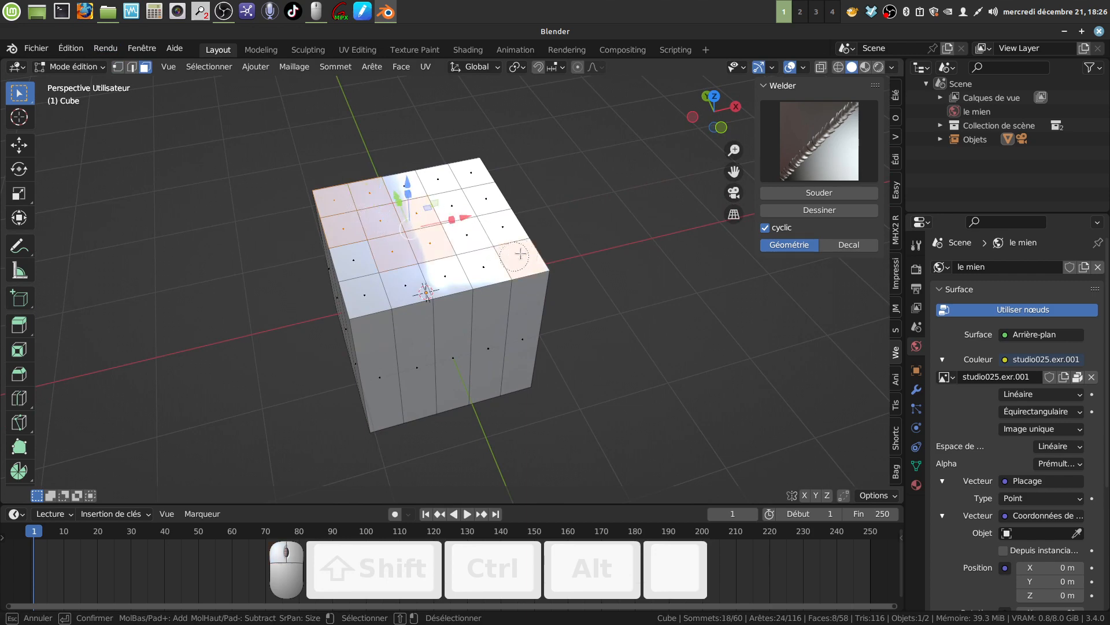
pyautogui.press('Escape')
pyautogui.moveTo(570, 223)
pyautogui.mouseDown(button='middle')
pyautogui.moveTo(575, 203)
pyautogui.moveTo(572, 212)
pyautogui.mouseUp(button='middle')
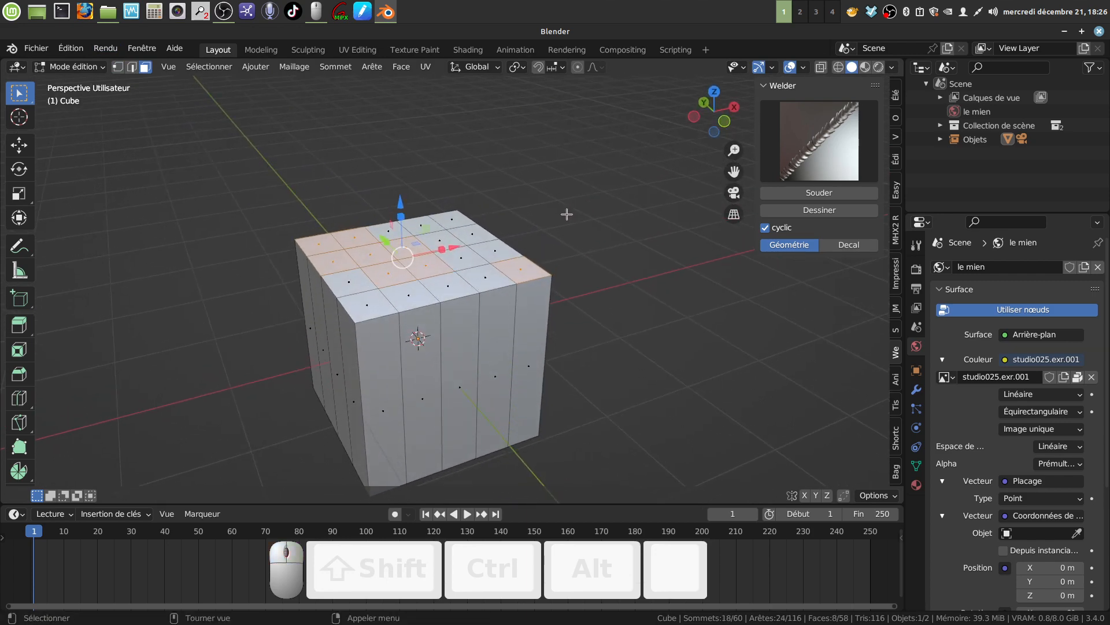
# Return to Object Mode, restrict the snow to selected faces, and add it with 61% coverage and a height of 0.16.
pyautogui.press('Tab')
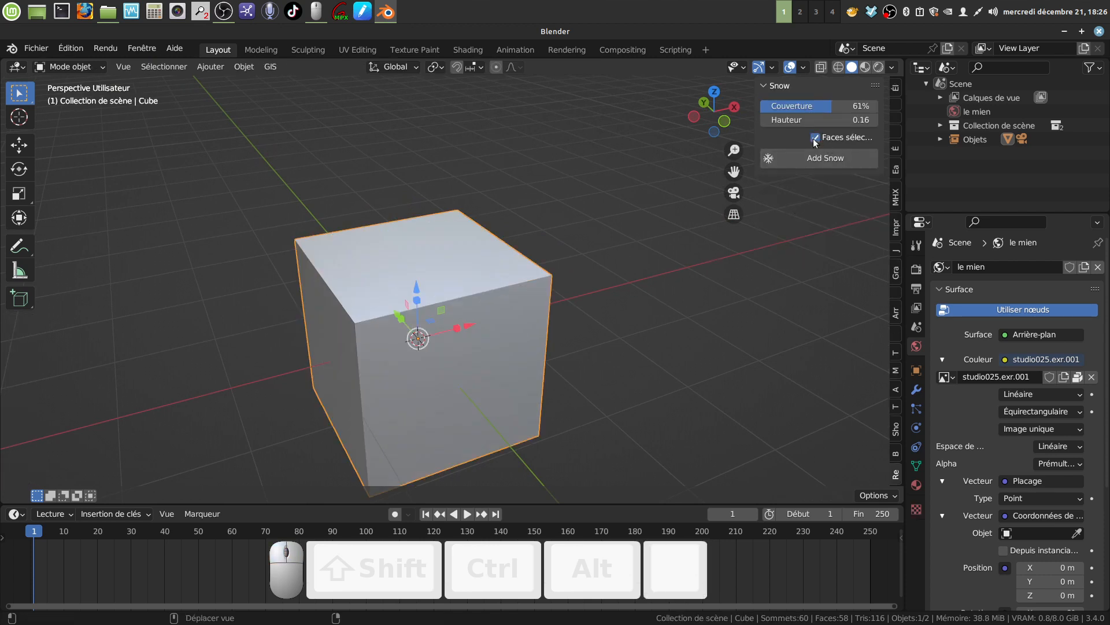
pyautogui.click(817, 158)
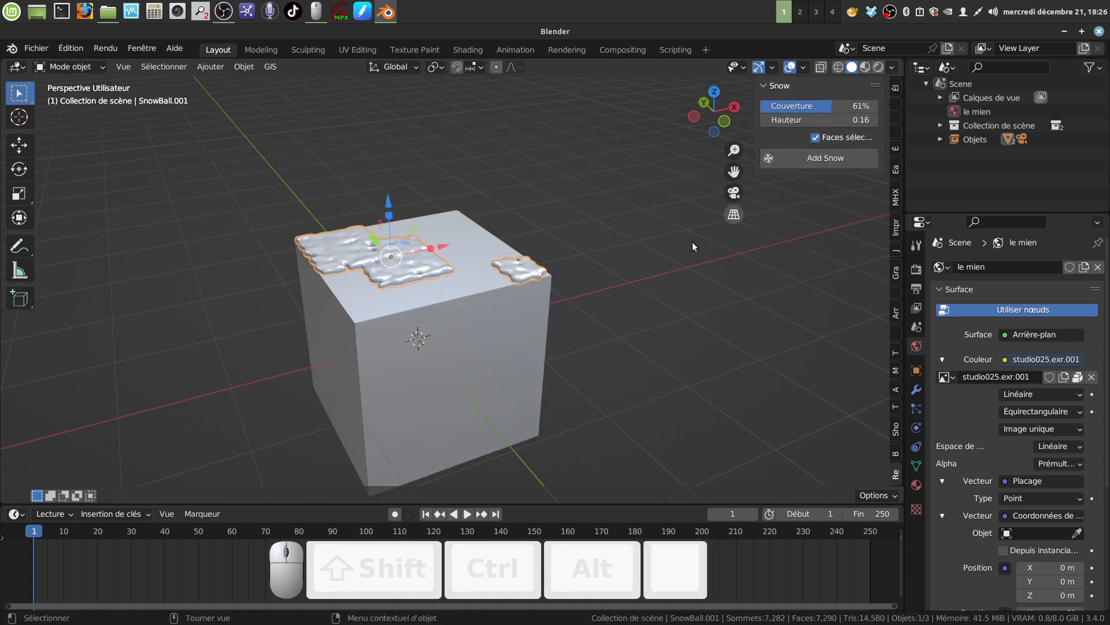
# Switch the viewport to rendered shading to preview the material of the snow patches on the cube.
pyautogui.moveTo(692, 242); pyautogui.dragTo(572, 276, button='middle')
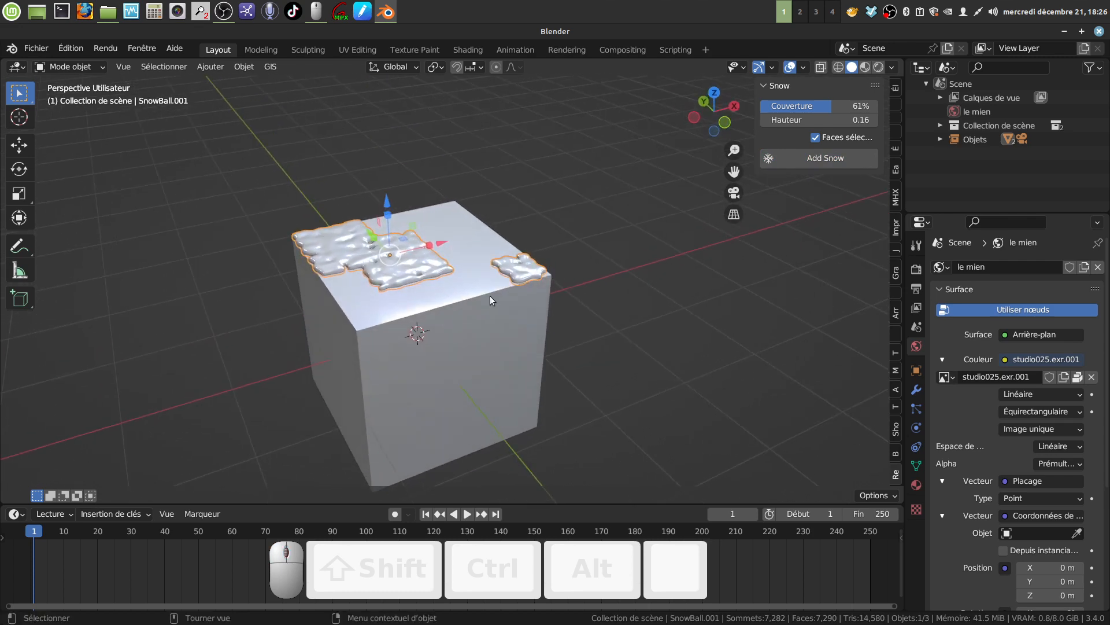
pyautogui.moveTo(491, 296)
pyautogui.mouseDown(button='middle')
pyautogui.moveTo(462, 293)
pyautogui.moveTo(510, 269)
pyautogui.moveTo(471, 278)
pyautogui.moveTo(469, 292)
pyautogui.mouseUp(button='middle')
pyautogui.scroll(3, 472, 284)
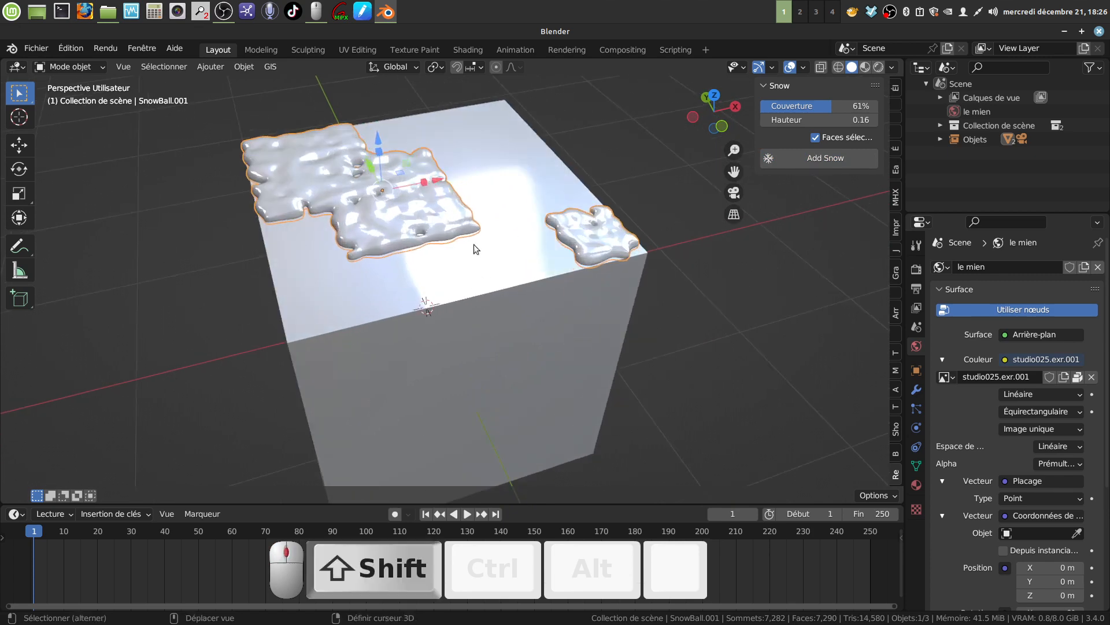
pyautogui.keyDown('shift'); pyautogui.moveTo(474, 244); pyautogui.dragTo(416, 280, button='middle'); pyautogui.keyUp('shift')
pyautogui.scroll(3, 405, 287)
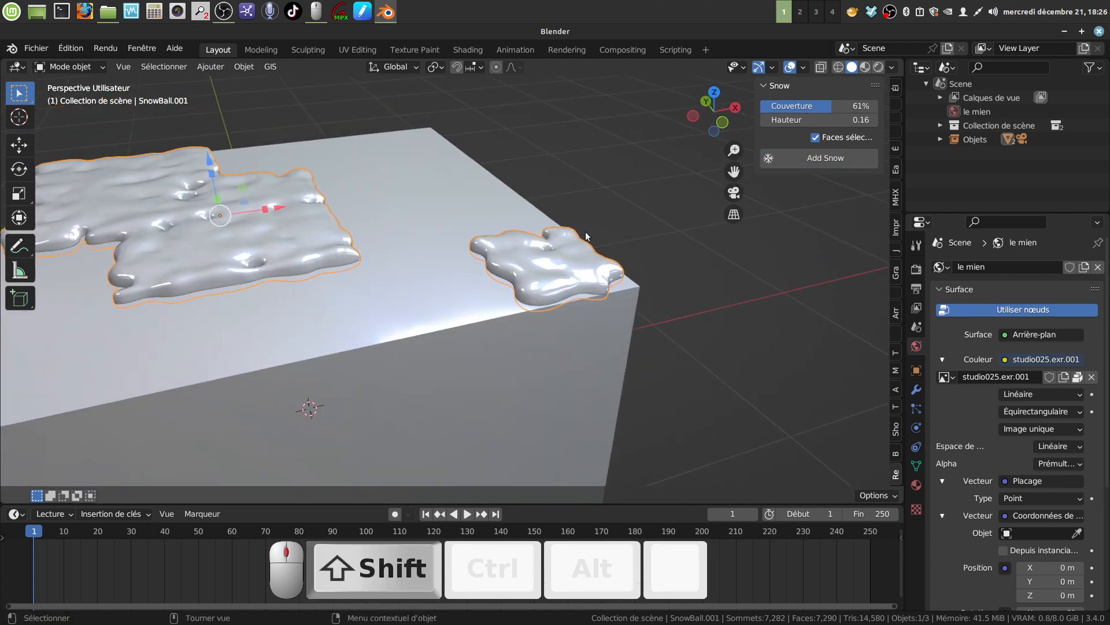
pyautogui.moveTo(311, 265); pyautogui.dragTo(283, 262, button='middle')
pyautogui.click(879, 67)
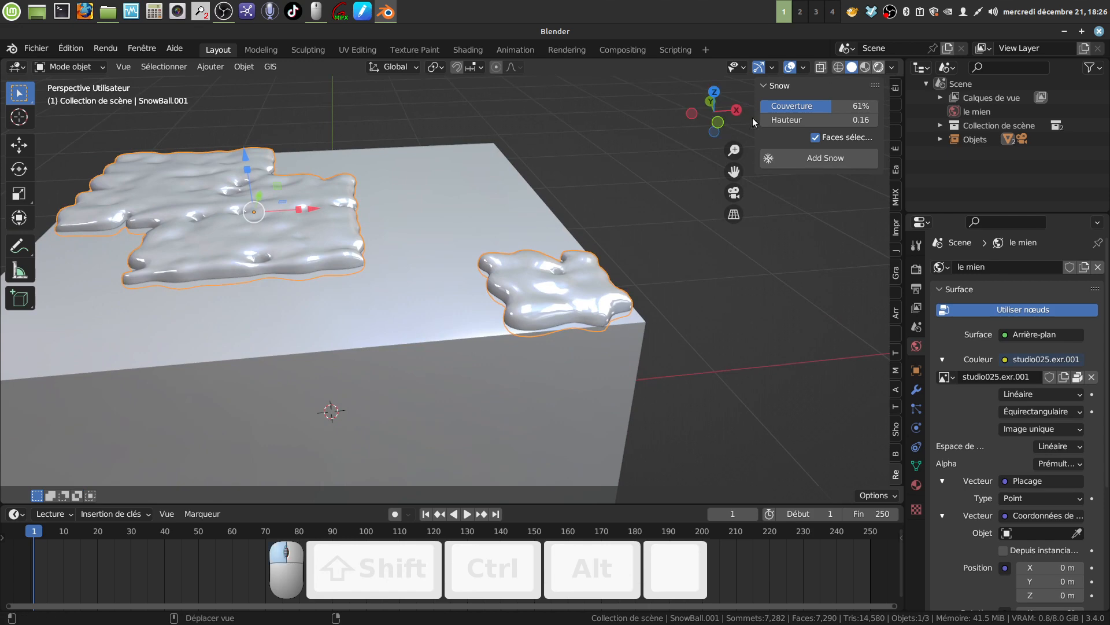
# Examine the rendered snow patch on the cube's front corner up close and from several angles.
pyautogui.scroll(5, 485, 289)
pyautogui.moveTo(477, 283)
pyautogui.mouseDown(button='middle')
pyautogui.moveTo(469, 279)
pyautogui.moveTo(491, 278)
pyautogui.mouseUp(button='middle')
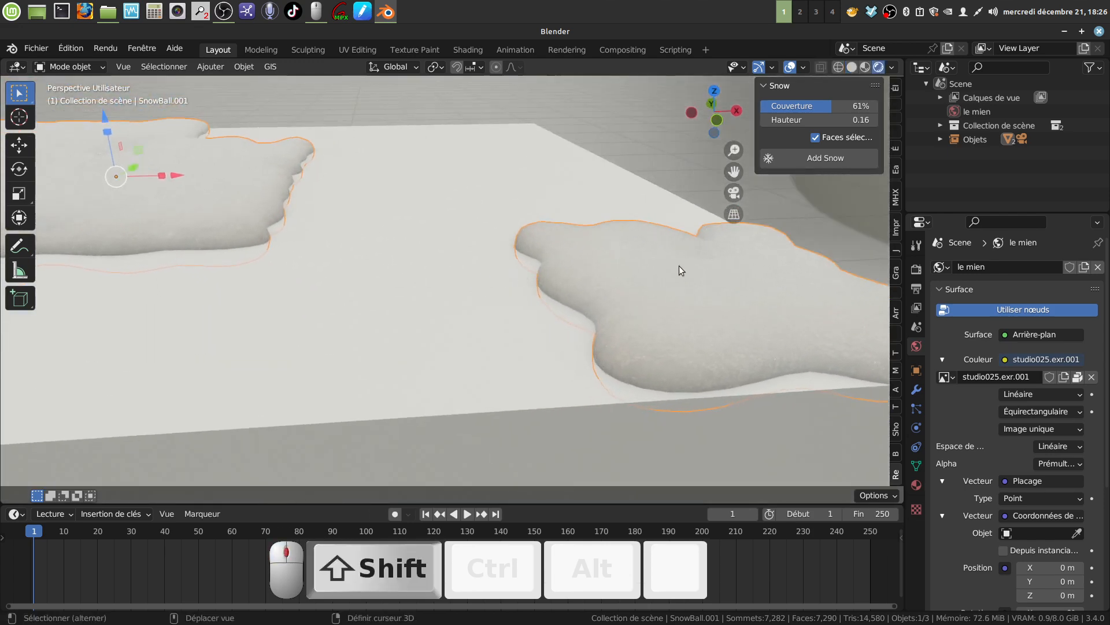
pyautogui.keyDown('shift'); pyautogui.moveTo(679, 266); pyautogui.dragTo(415, 224, button='middle'); pyautogui.keyUp('shift')
pyautogui.scroll(4, 463, 318)
pyautogui.moveTo(468, 321); pyautogui.dragTo(482, 334, button='middle')
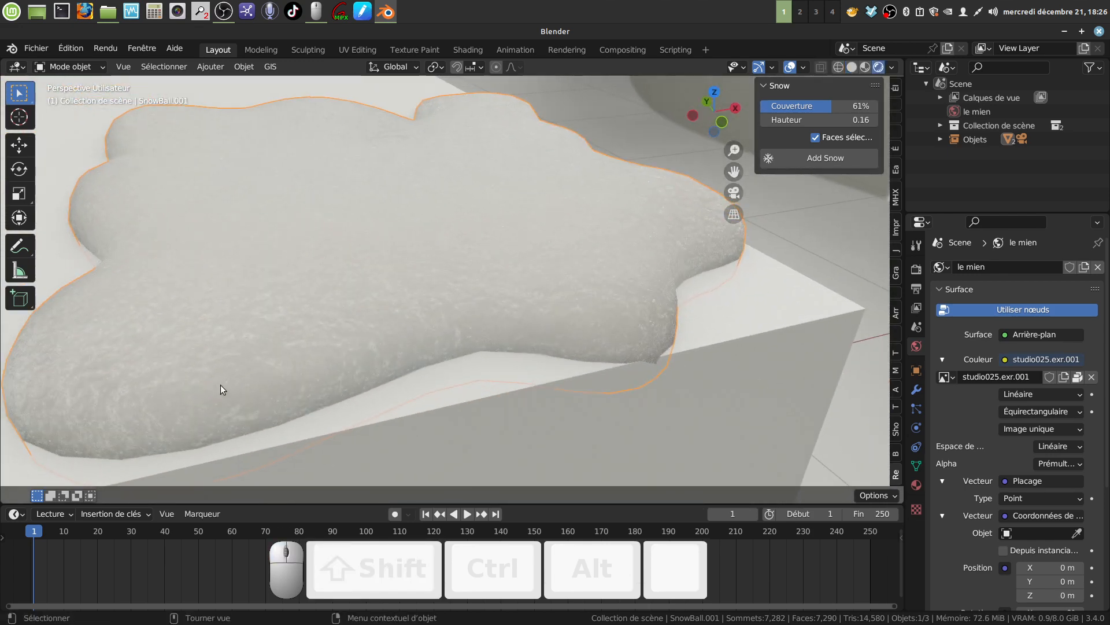
pyautogui.keyDown('shift'); pyautogui.moveTo(318, 310); pyautogui.dragTo(475, 282, button='middle'); pyautogui.keyUp('shift')
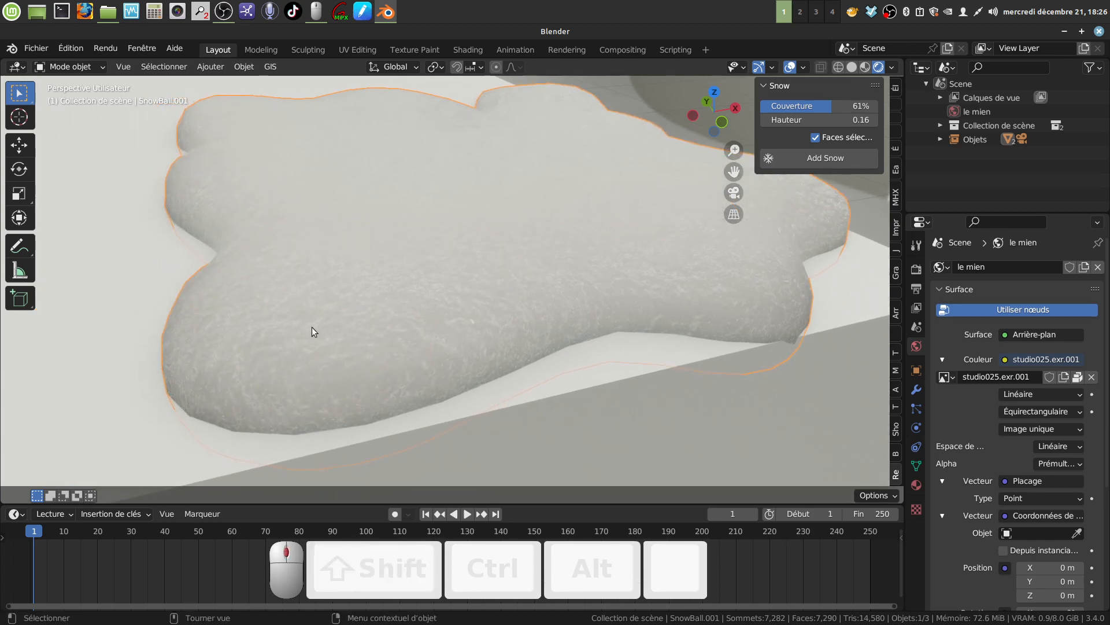
pyautogui.moveTo(311, 327); pyautogui.dragTo(367, 319, button='middle')
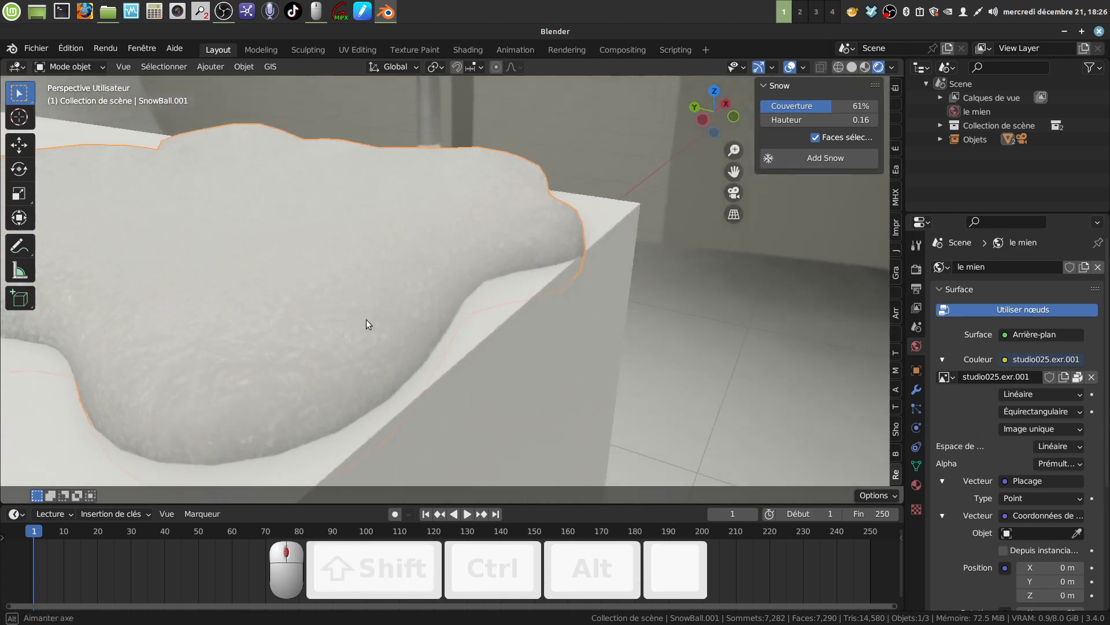
pyautogui.scroll(-6, 374, 308)
pyautogui.moveTo(462, 261); pyautogui.dragTo(439, 255, button='middle')
pyautogui.keyDown('shift'); pyautogui.moveTo(492, 258); pyautogui.dragTo(483, 260, button='middle'); pyautogui.keyUp('shift')
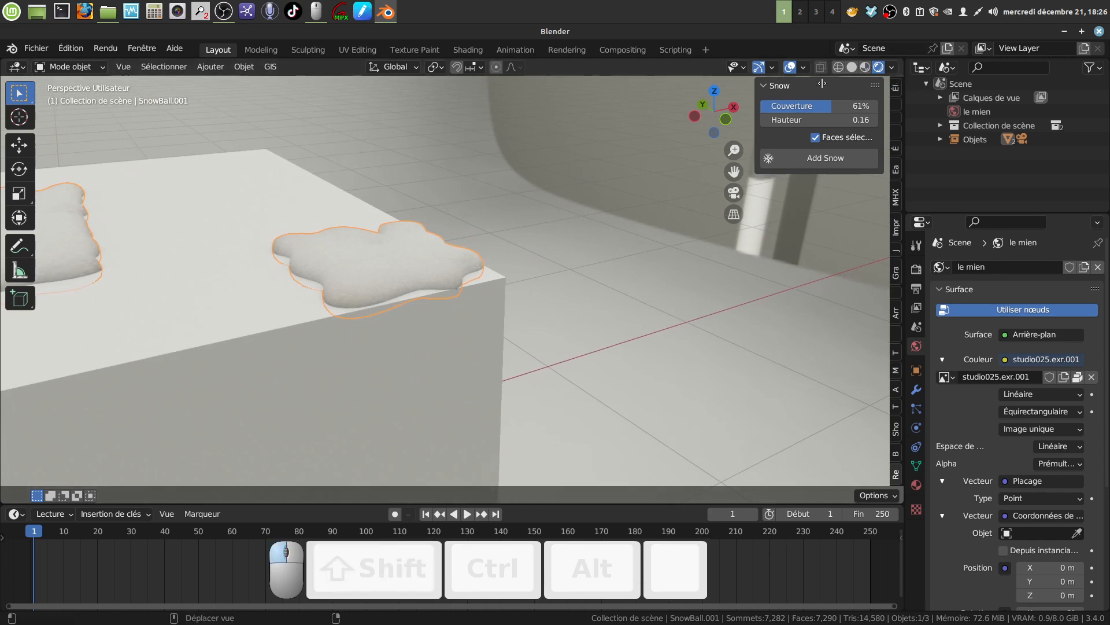
# Split the 3D viewport vertically, turn the new area into a Shader Editor, and hide its sidebar to view the Snow material's nodes.
pyautogui.moveTo(904, 60); pyautogui.dragTo(356, 177)
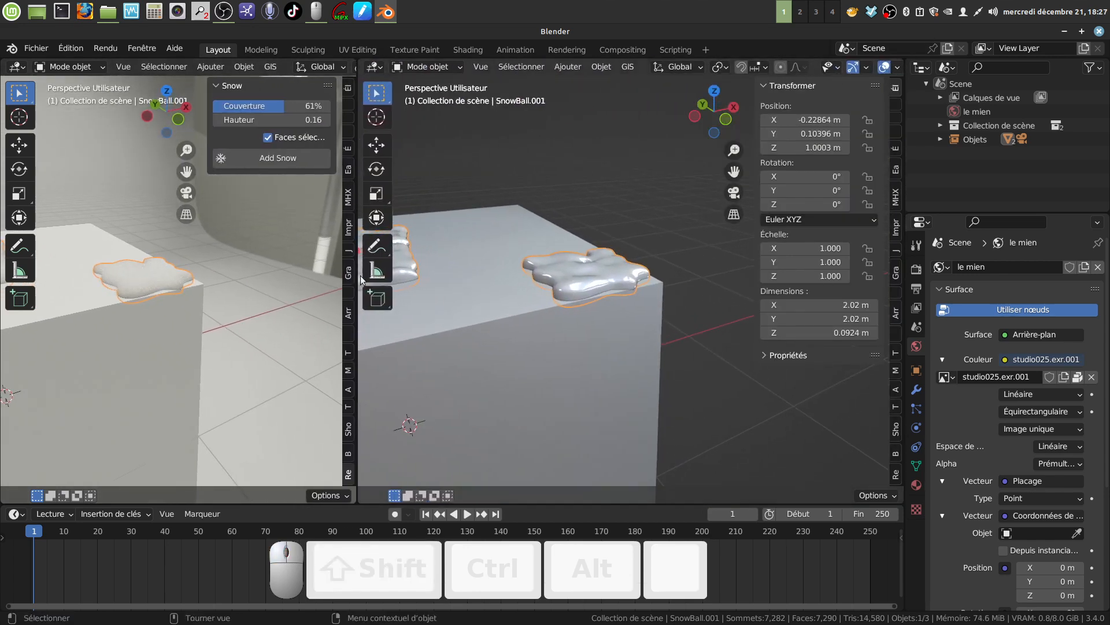
pyautogui.click(382, 69)
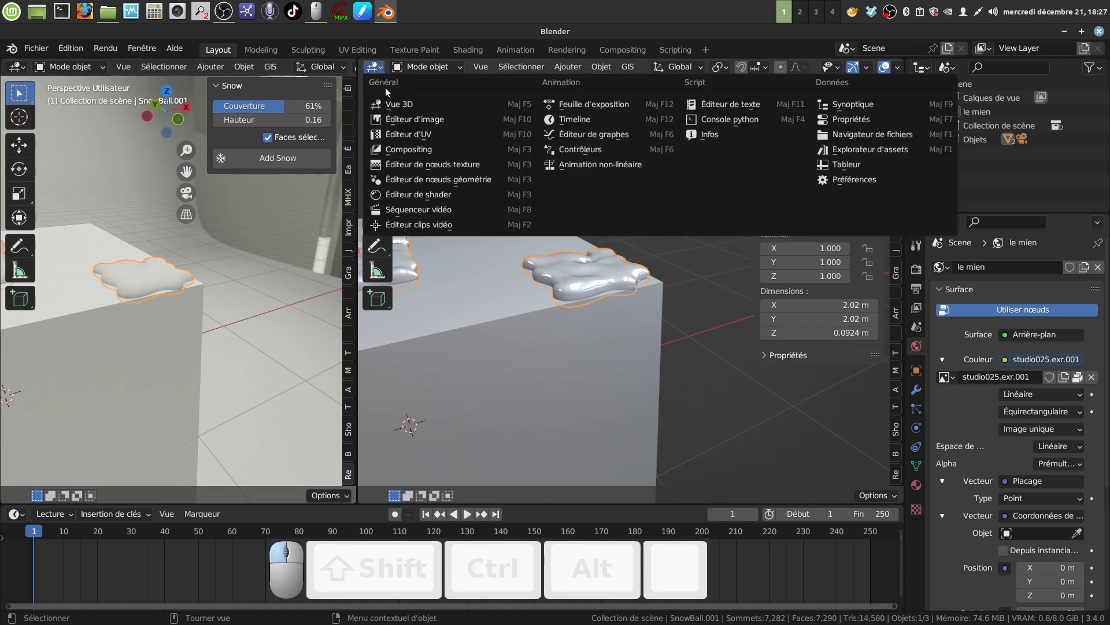
pyautogui.click(425, 193)
pyautogui.scroll(-5, 564, 209)
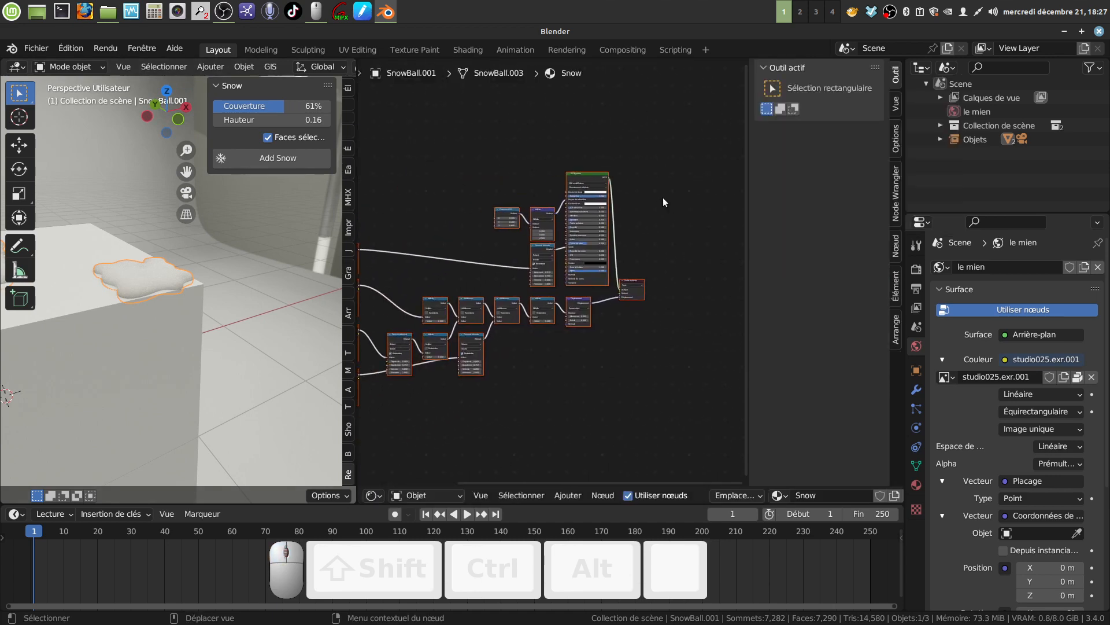
pyautogui.press('n')
pyautogui.scroll(3, 713, 275)
pyautogui.moveTo(721, 281); pyautogui.dragTo(738, 261, button='middle')
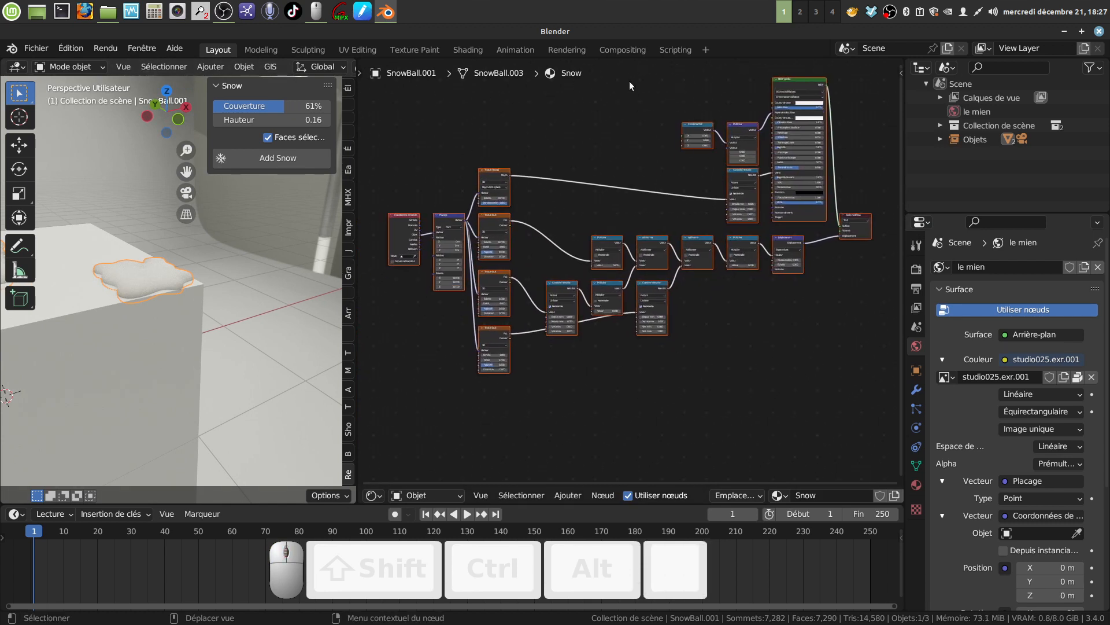
# Set the base colour of the Snow material's Principled BSDF to hue 0.125, saturation 0.046 and value 0.615.
pyautogui.moveTo(626, 78); pyautogui.dragTo(602, 83, button='middle')
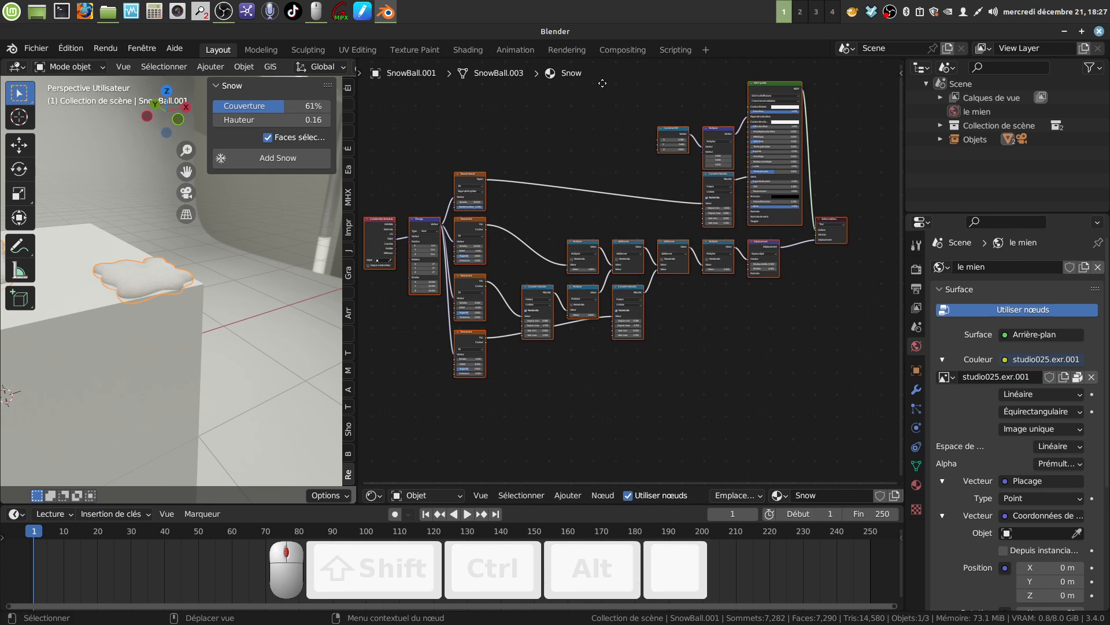
pyautogui.scroll(4, 641, 196)
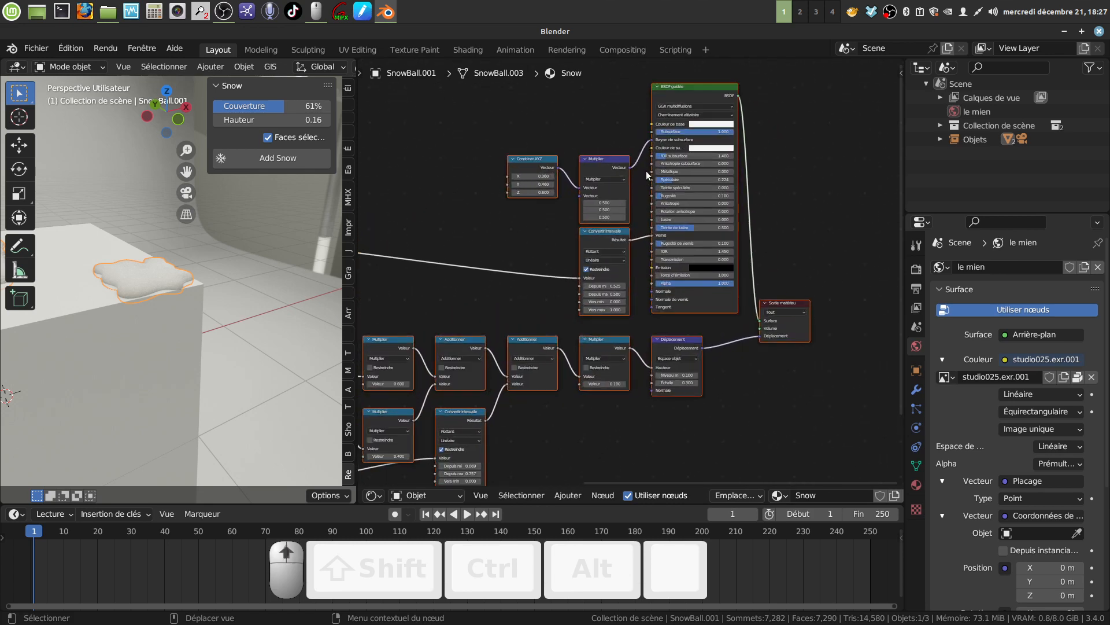
pyautogui.scroll(2, 647, 171)
pyautogui.moveTo(603, 253); pyautogui.dragTo(598, 263, button='middle')
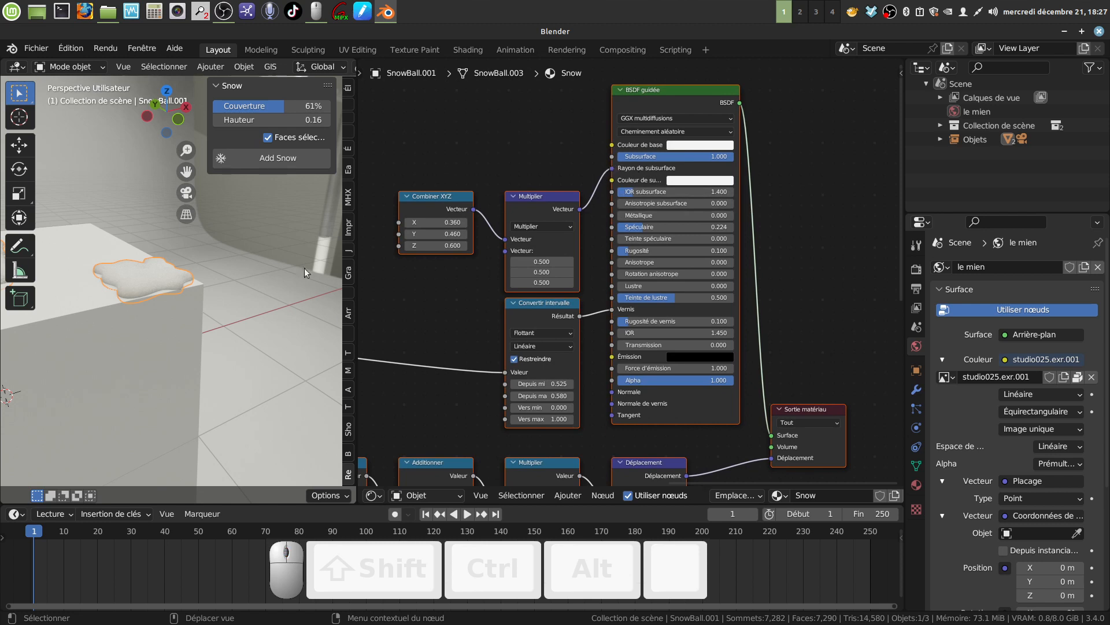
pyautogui.scroll(3, 178, 299)
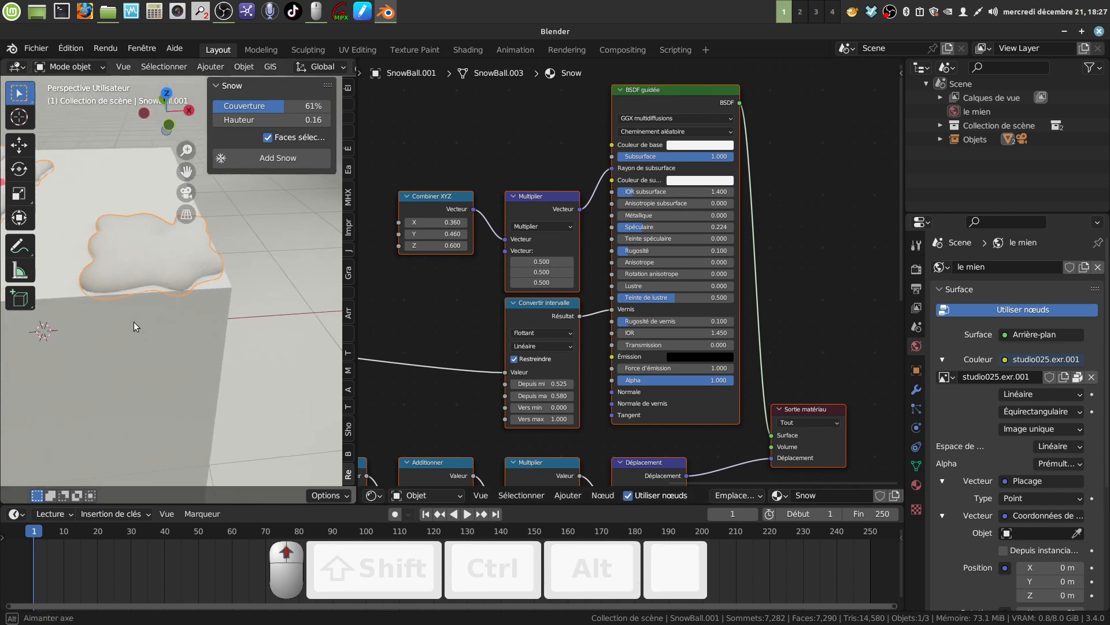
pyautogui.keyDown('shift'); pyautogui.moveTo(119, 328); pyautogui.dragTo(223, 287, button='middle'); pyautogui.keyUp('shift')
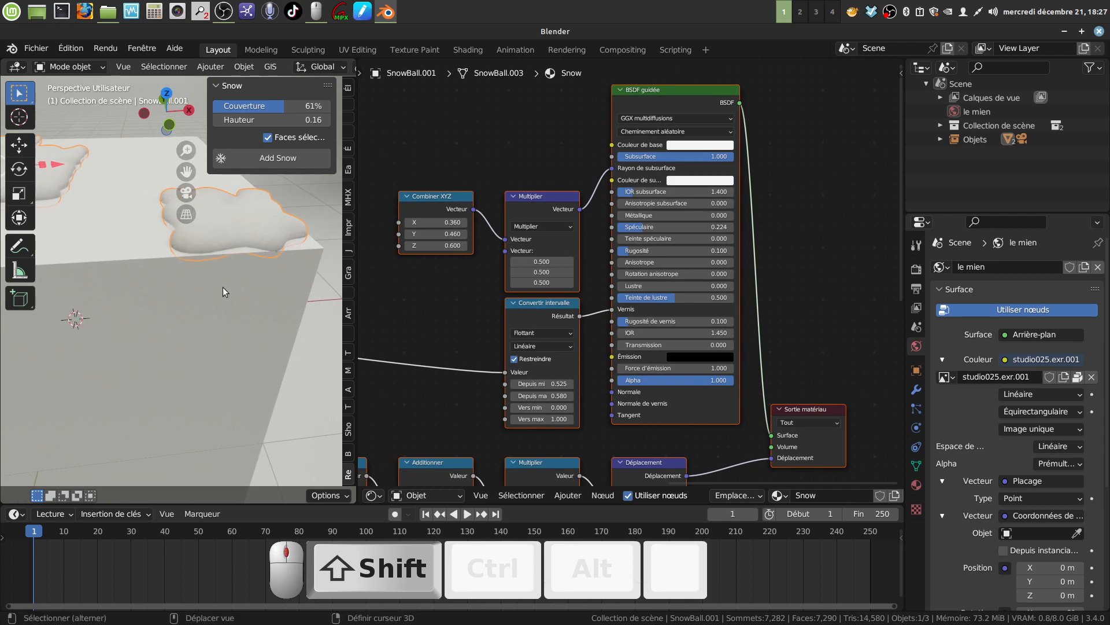
pyautogui.click(695, 146)
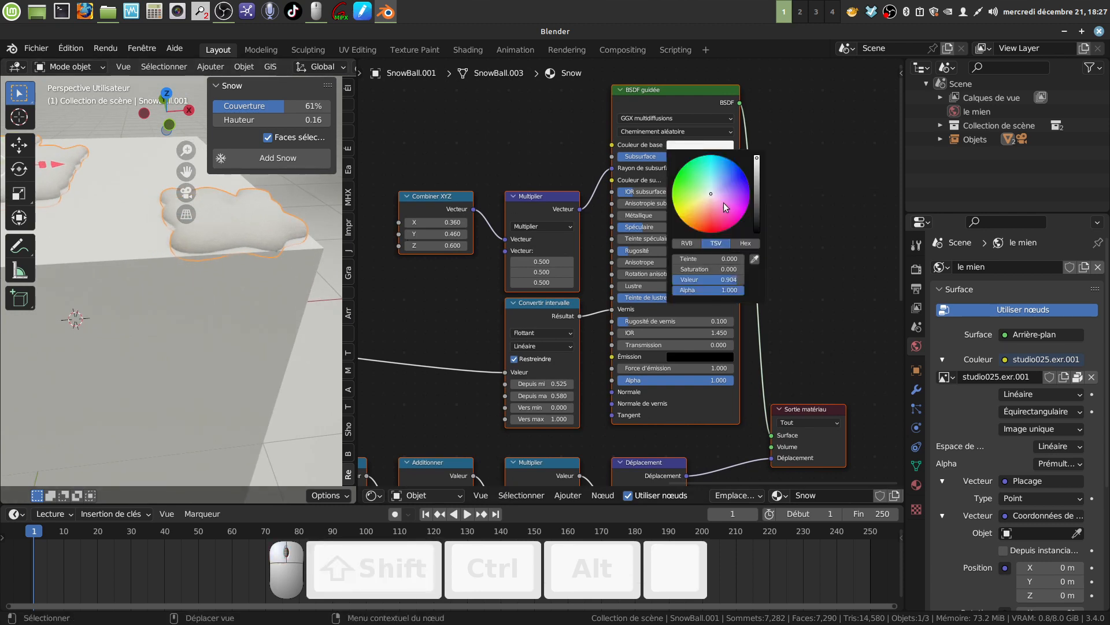
pyautogui.moveTo(710, 195)
pyautogui.mouseDown()
pyautogui.moveTo(714, 222)
pyautogui.moveTo(710, 194)
pyautogui.mouseUp()
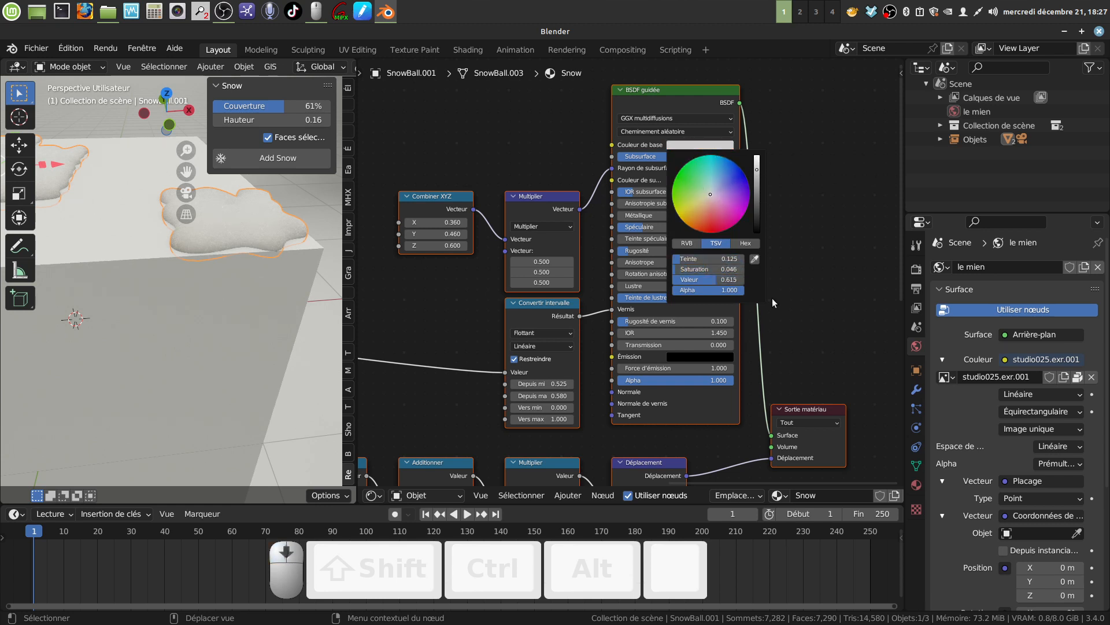
# Change the Principled BSDF's subsurface colour to a dark reddish brown, using hue 0.017 and saturation 0.968.
pyautogui.moveTo(428, 328); pyautogui.dragTo(367, 345, button='middle')
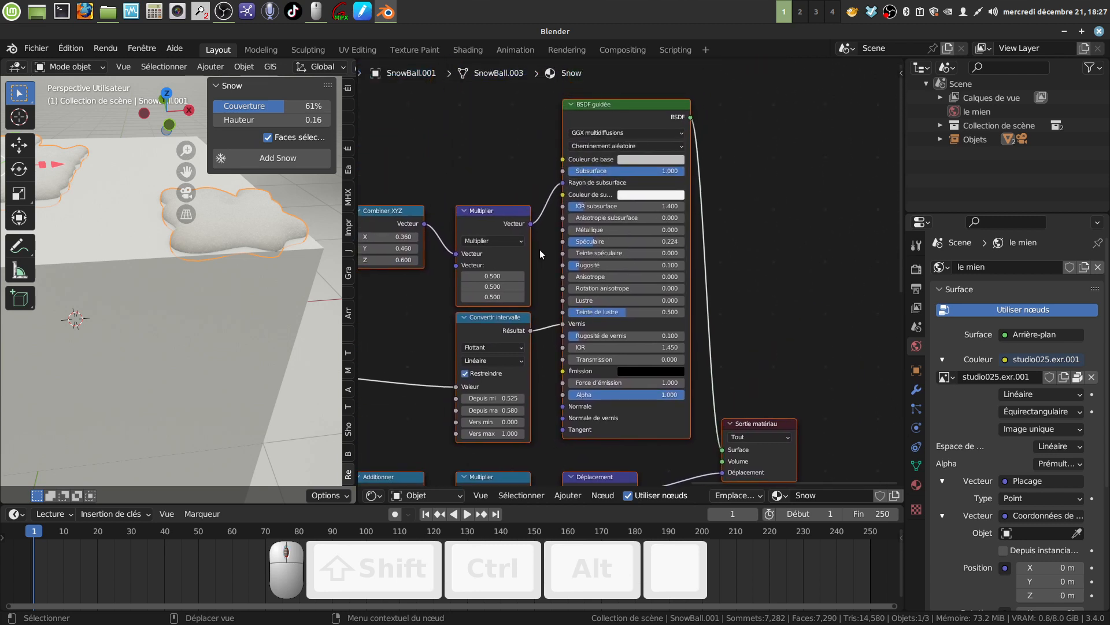
pyautogui.click(642, 199)
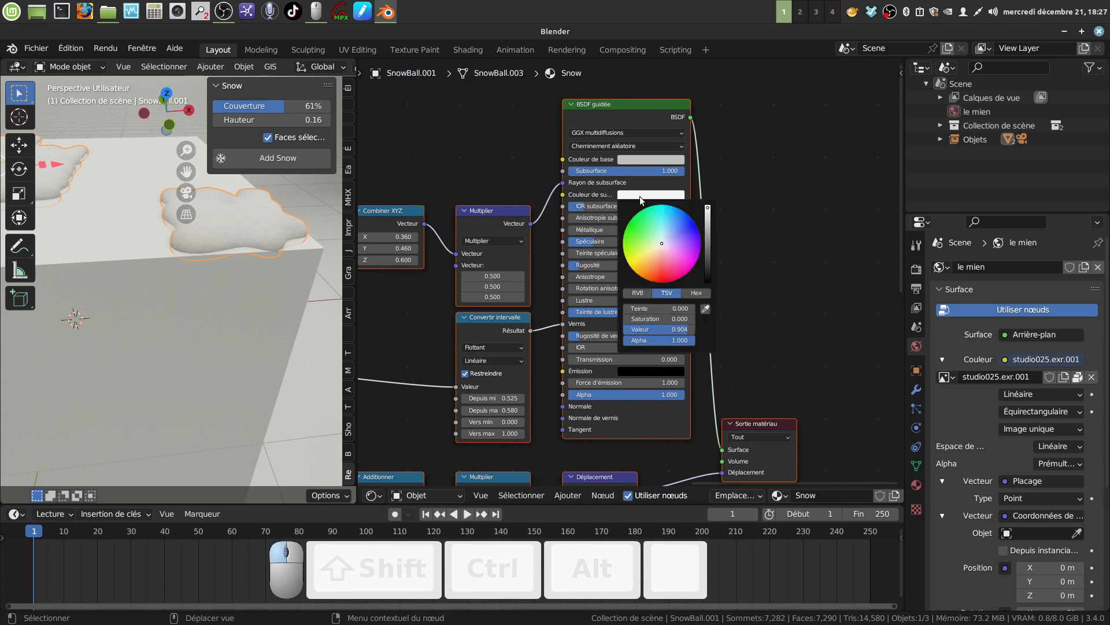
pyautogui.moveTo(660, 243)
pyautogui.mouseDown()
pyautogui.moveTo(630, 238)
pyautogui.moveTo(658, 261)
pyautogui.moveTo(652, 275)
pyautogui.mouseUp()
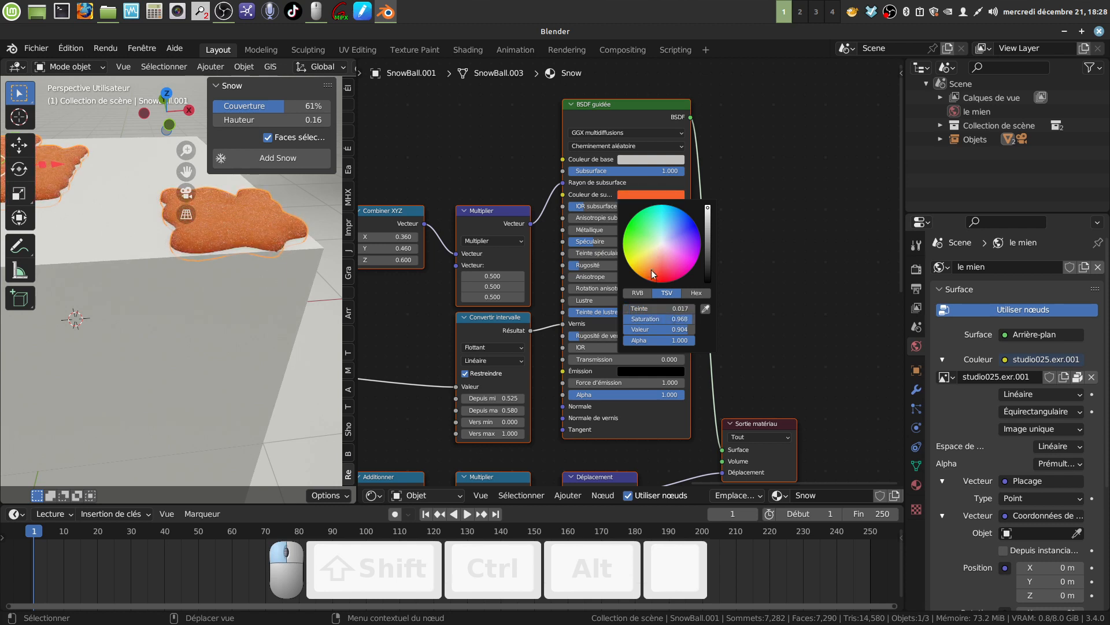
pyautogui.moveTo(708, 209); pyautogui.dragTo(707, 266)
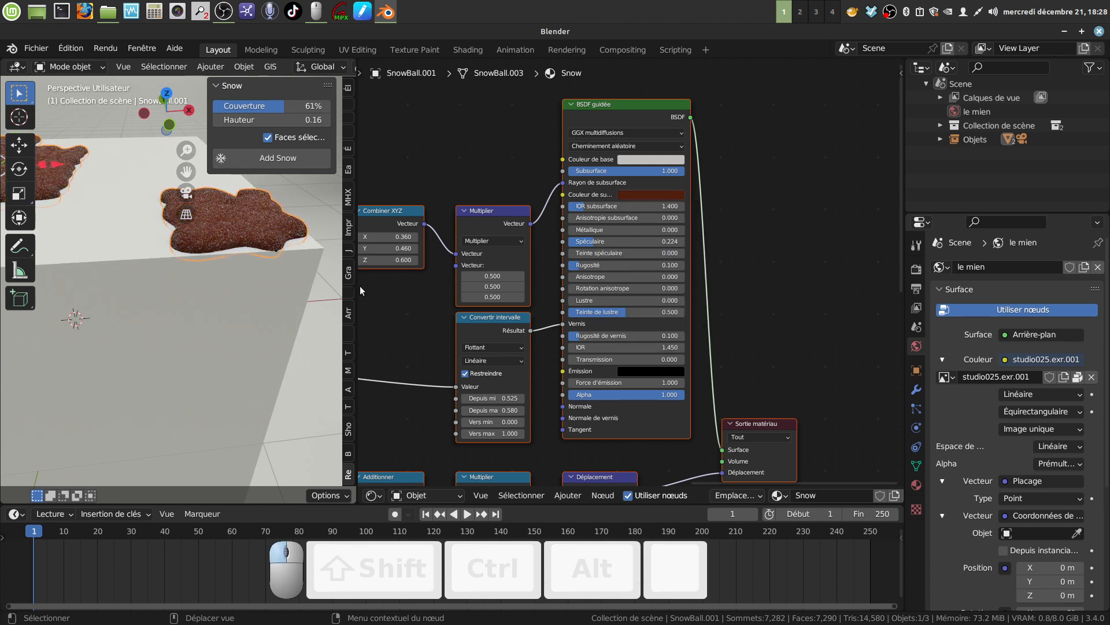
# Deselect everything and examine the recoloured snow up close along with the Principled BSDF's subsurface settings.
pyautogui.click(322, 331)
pyautogui.moveTo(240, 270); pyautogui.dragTo(286, 291, button='middle')
pyautogui.scroll(3, 236, 307)
pyautogui.scroll(-3, 235, 303)
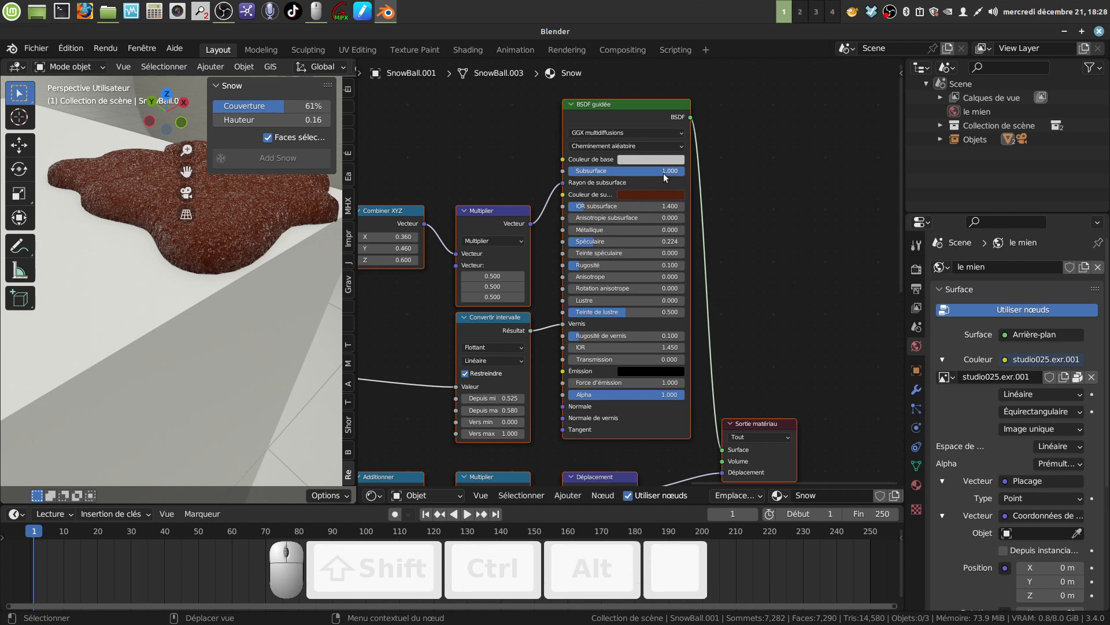
pyautogui.moveTo(664, 172)
pyautogui.mouseDown()
pyautogui.moveTo(582, 172)
pyautogui.moveTo(665, 172)
pyautogui.mouseUp()
pyautogui.scroll(-2, 717, 225)
pyautogui.scroll(-2, 579, 220)
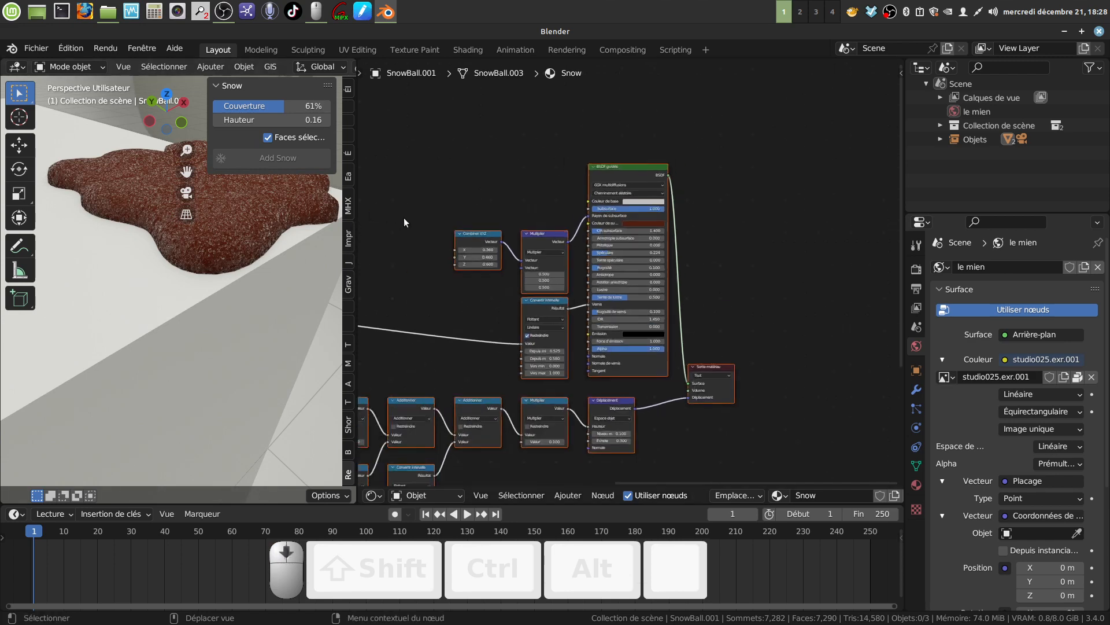
# Select the snow object and delete all the nodes of its Snow material.
pyautogui.moveTo(243, 209); pyautogui.dragTo(271, 210, button='middle')
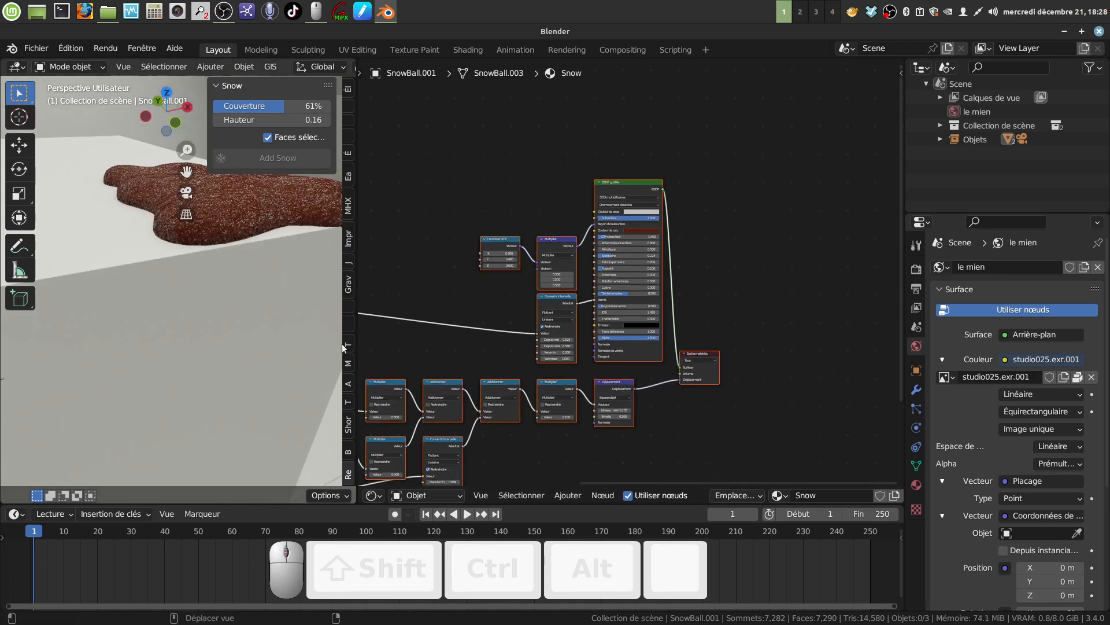
pyautogui.moveTo(454, 295); pyautogui.dragTo(496, 268, button='middle')
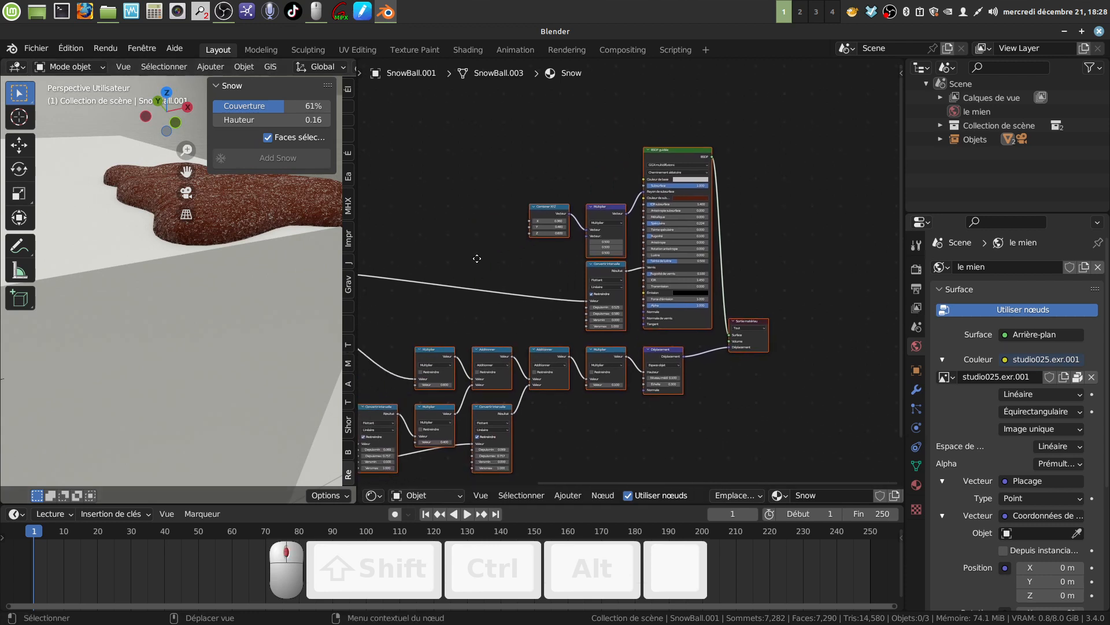
pyautogui.click(217, 222)
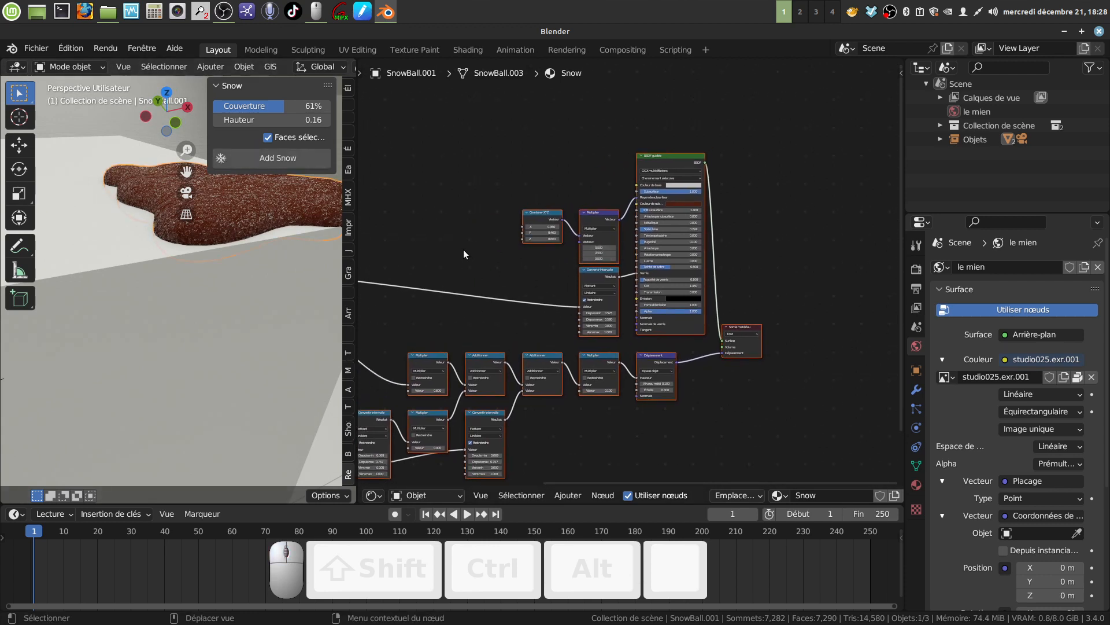
pyautogui.press('x')
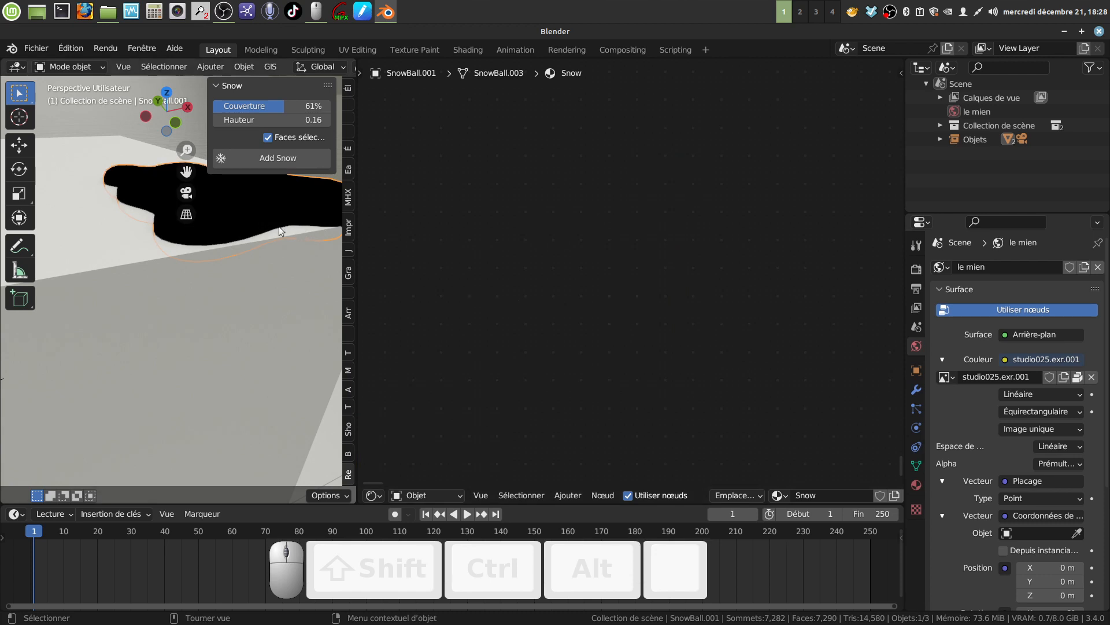
# Select the cube and join the two areas so the 3D viewport replaces the Shader Editor.
pyautogui.scroll(-1, 498, 216)
pyautogui.click(292, 273)
pyautogui.rightClick(355, 258)
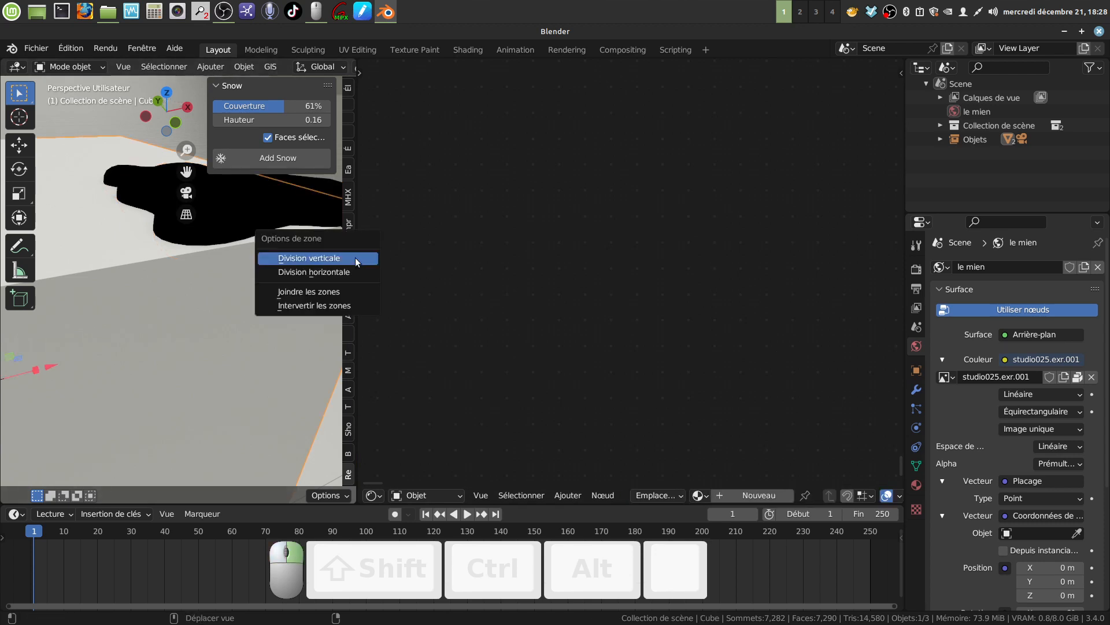
pyautogui.click(363, 288)
pyautogui.click(413, 282)
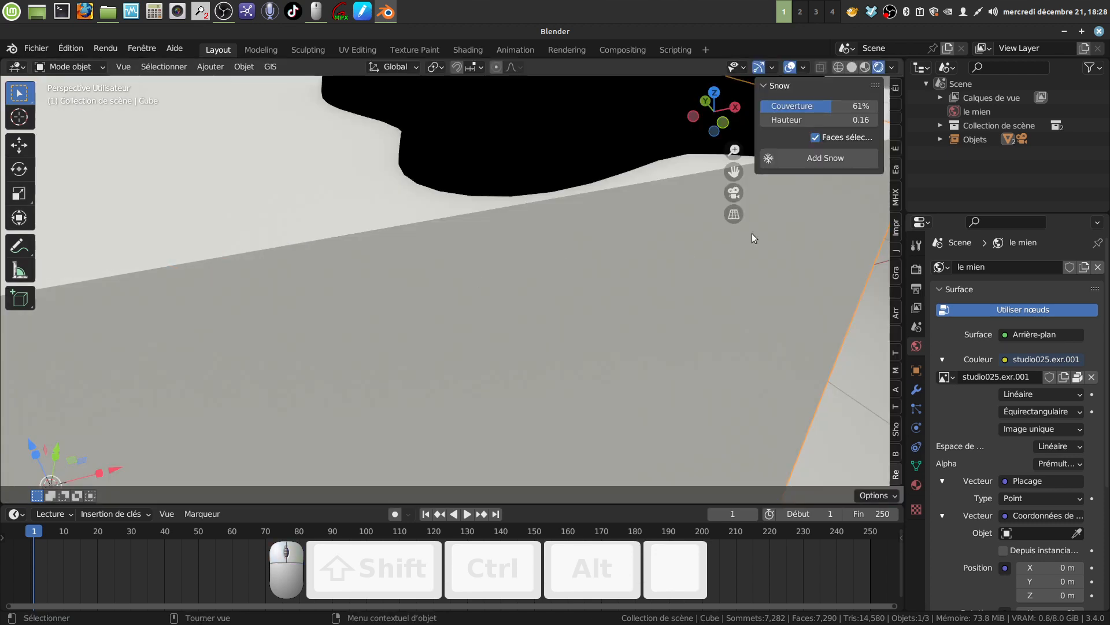
# Select the snow object on top of the cube and delete it.
pyautogui.scroll(-5, 752, 234)
pyautogui.click(469, 231)
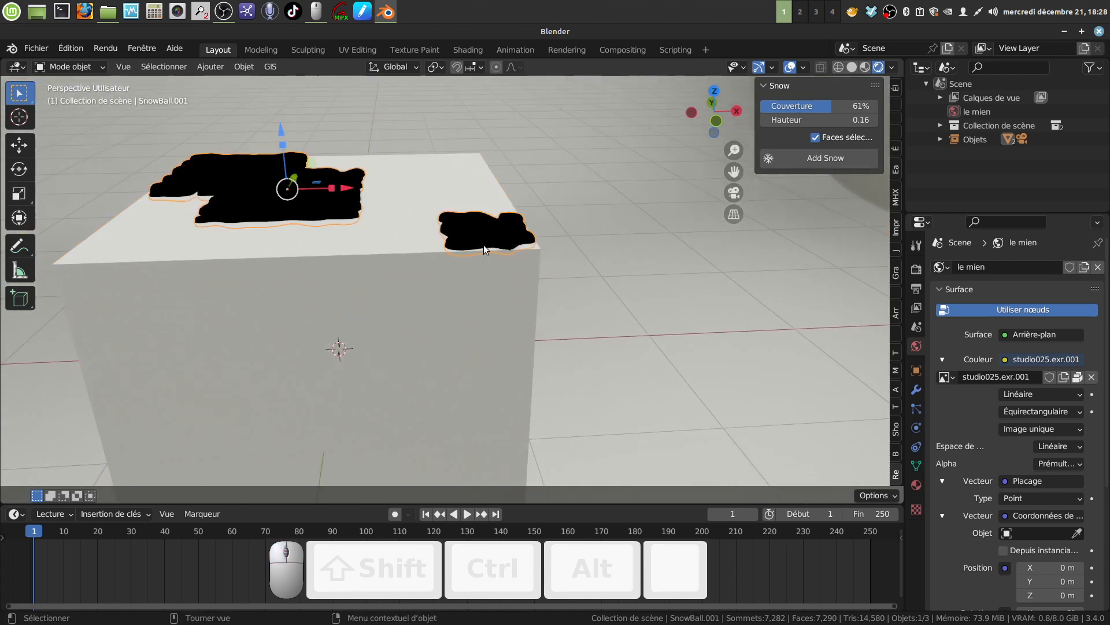
pyautogui.press('x')
pyautogui.click(460, 227)
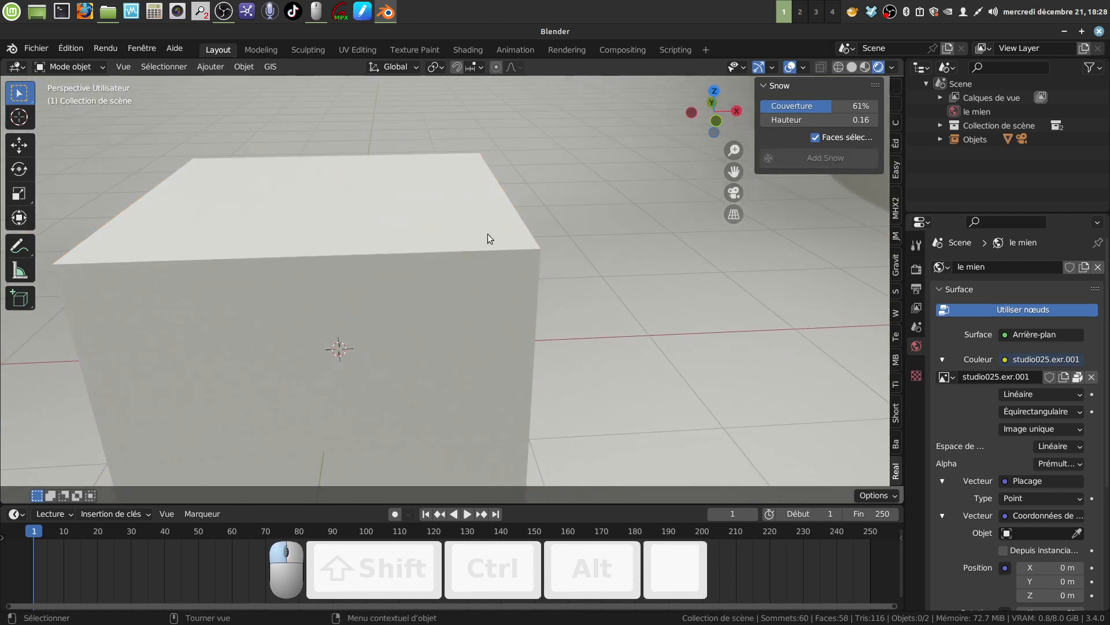
pyautogui.moveTo(488, 234); pyautogui.dragTo(667, 229, button='middle')
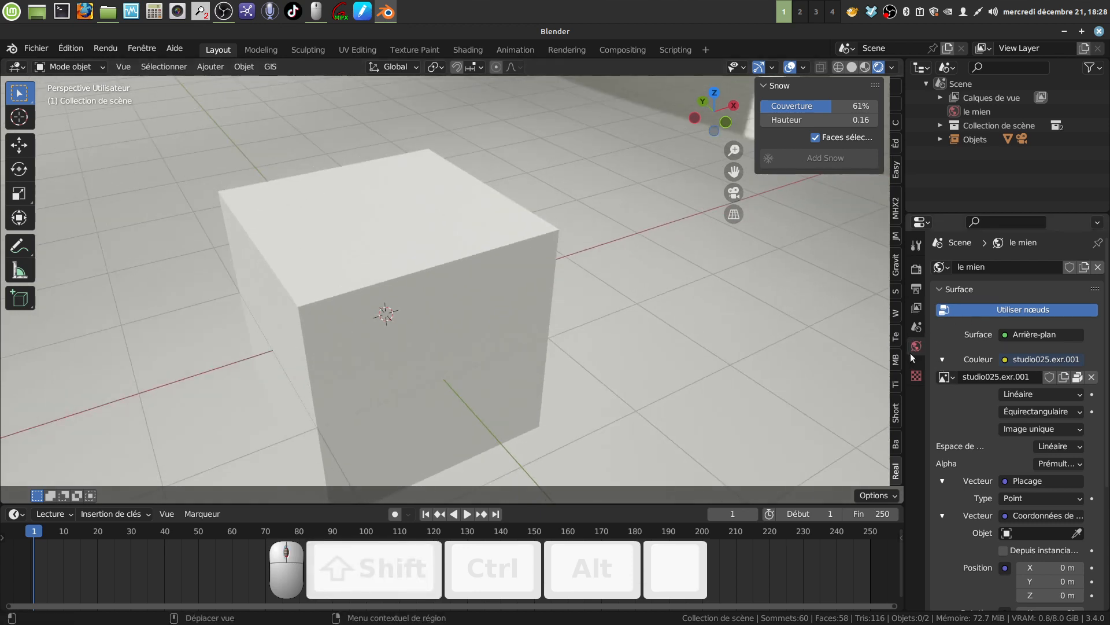
# Select the cube and look through the list of existing materials that can be assigned to it.
pyautogui.click(385, 314)
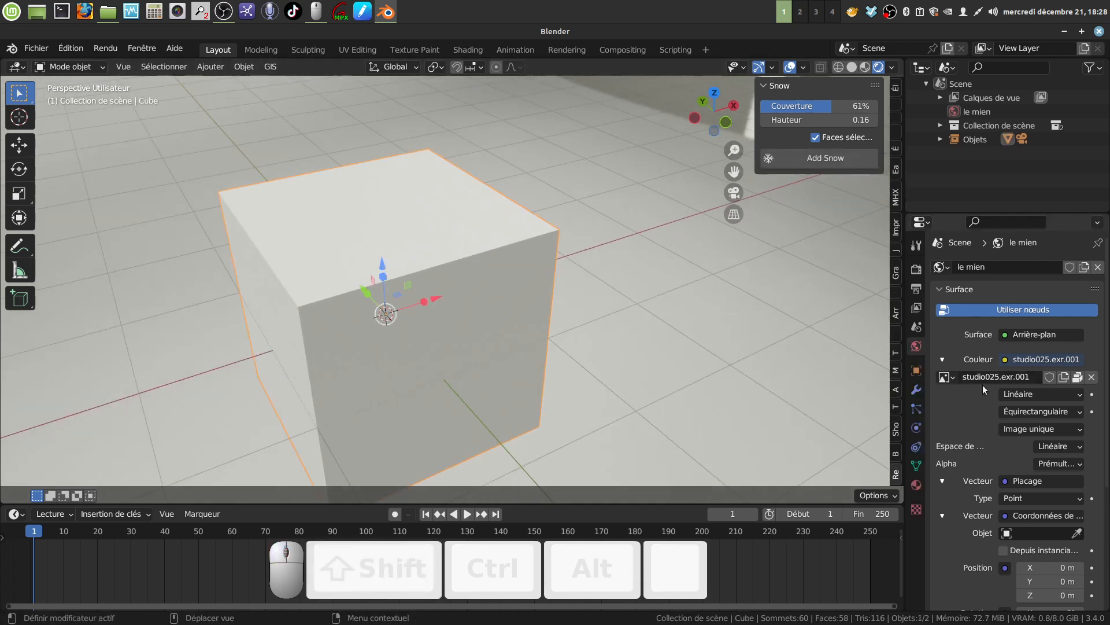
pyautogui.click(917, 485)
pyautogui.click(941, 325)
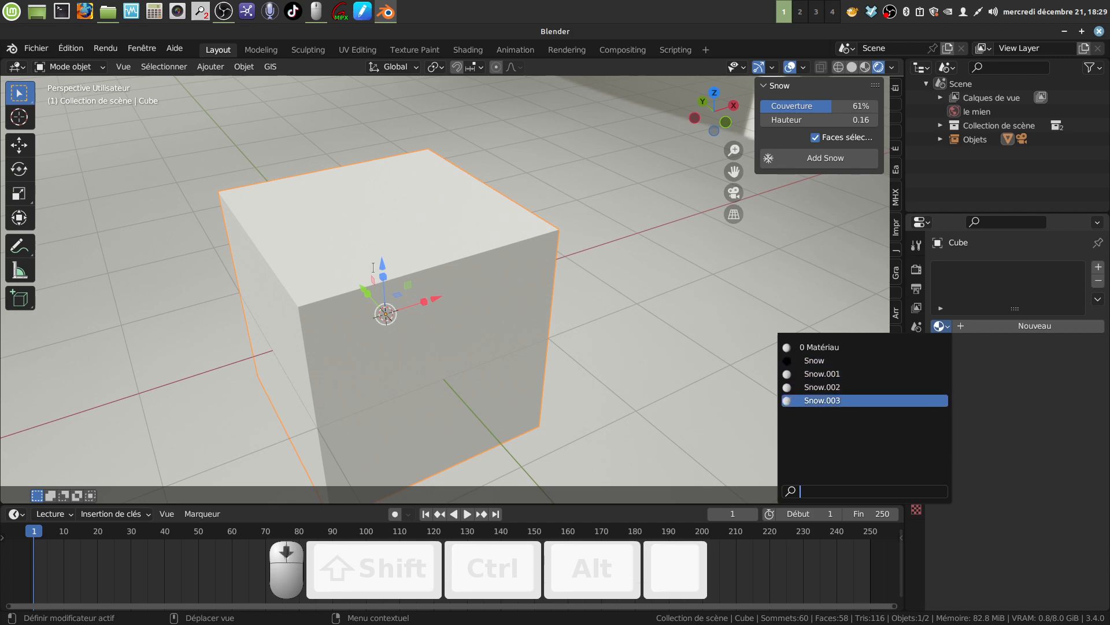
# Close the snow scene's Blender window and restart Blender with an empty scene, dismissing the splash screen.
pyautogui.click(1099, 32)
pyautogui.click(491, 355)
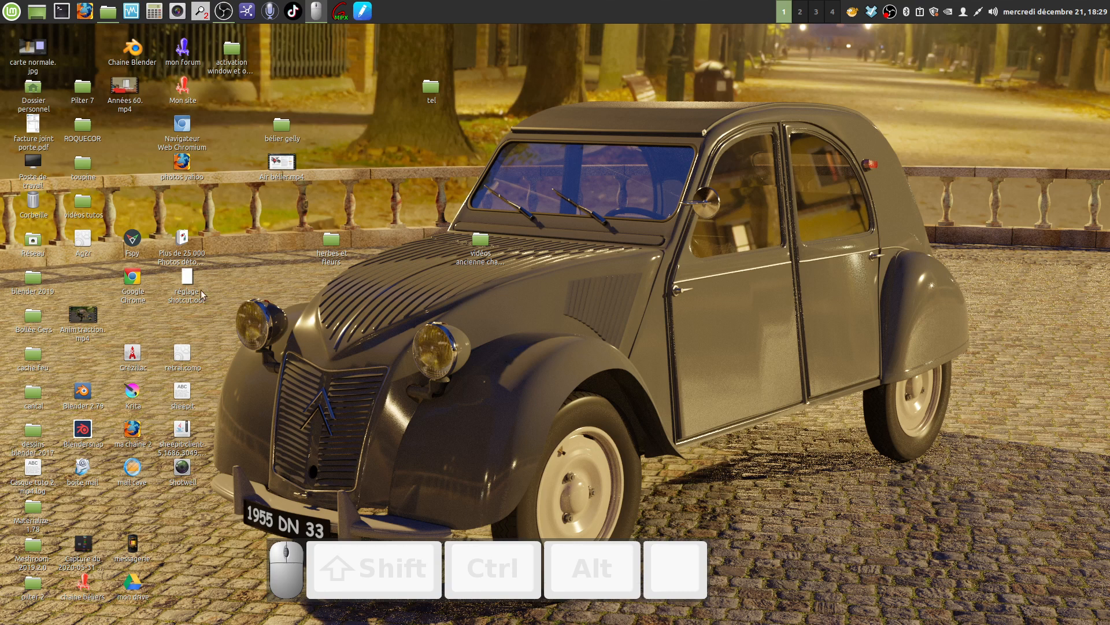
pyautogui.doubleClick(82, 429)
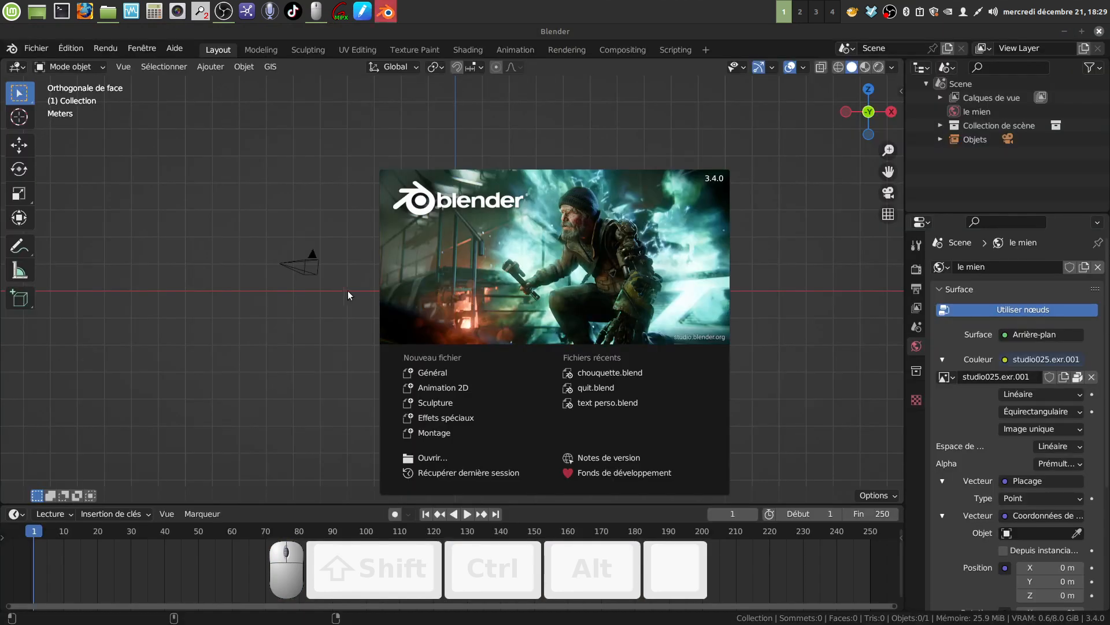
pyautogui.click(348, 291)
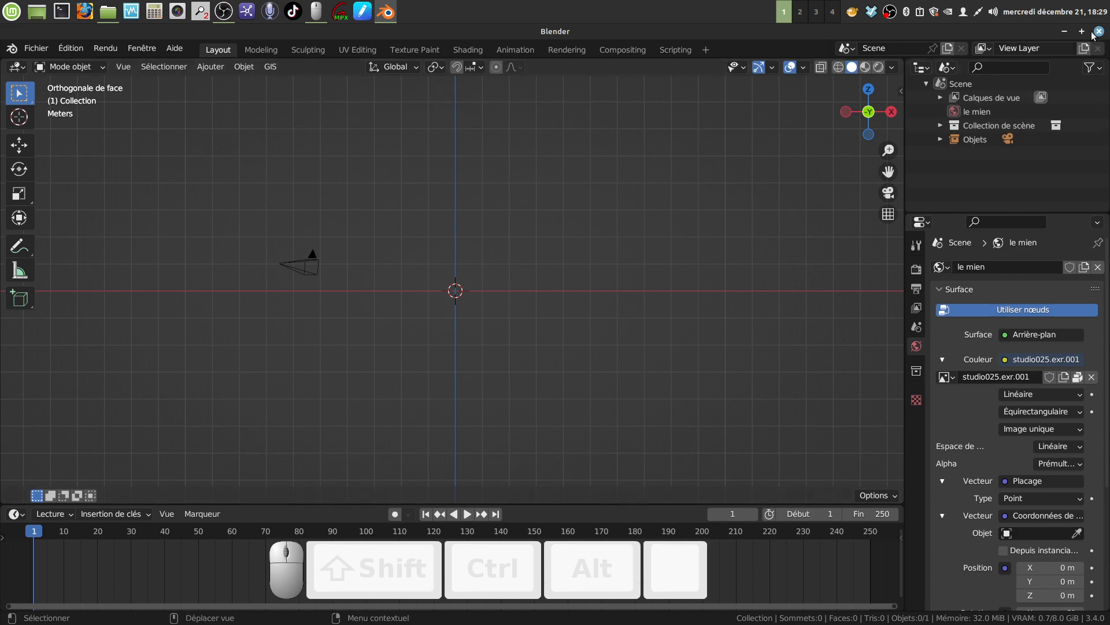
# Minimise Blender and open the éclair folder inside the desktop's blender 2019 folder.
pyautogui.click(1067, 32)
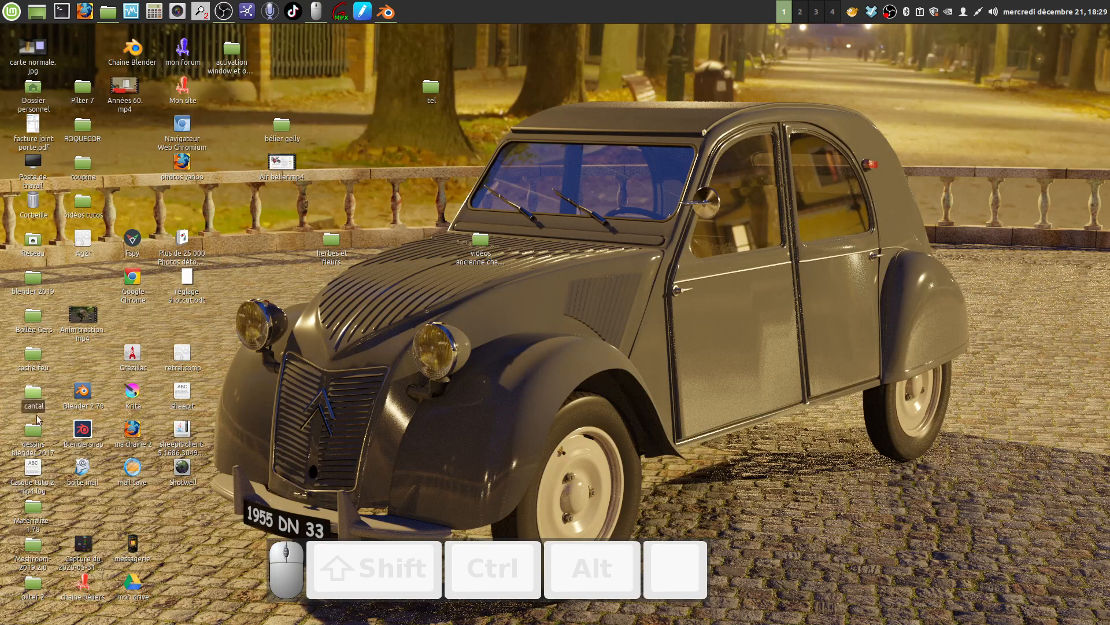
pyautogui.click(29, 282)
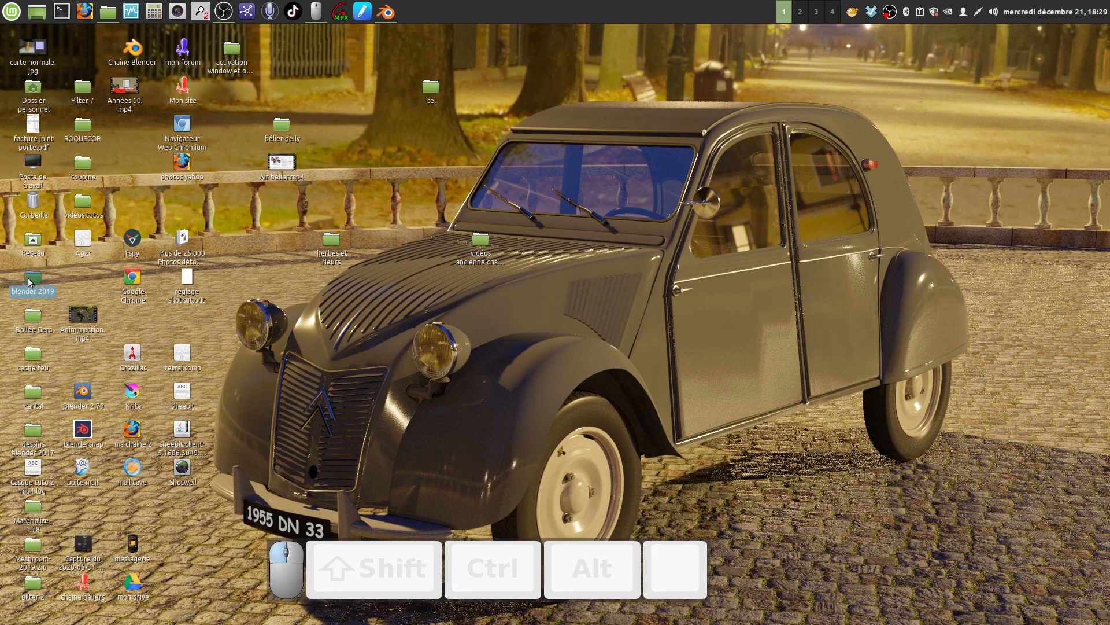
pyautogui.doubleClick(28, 282)
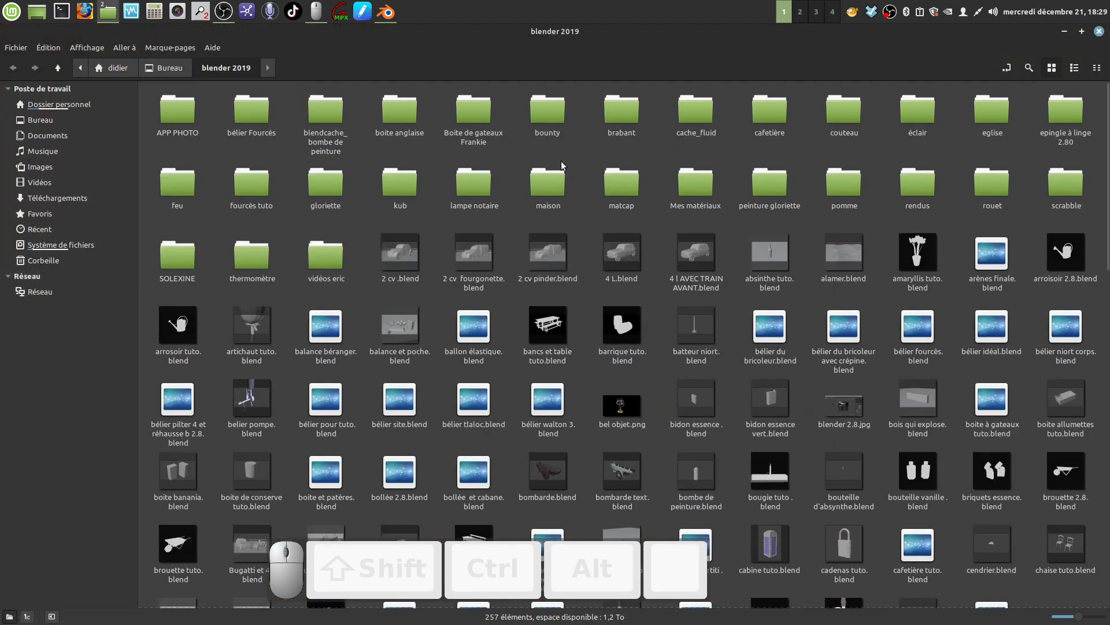
pyautogui.doubleClick(915, 120)
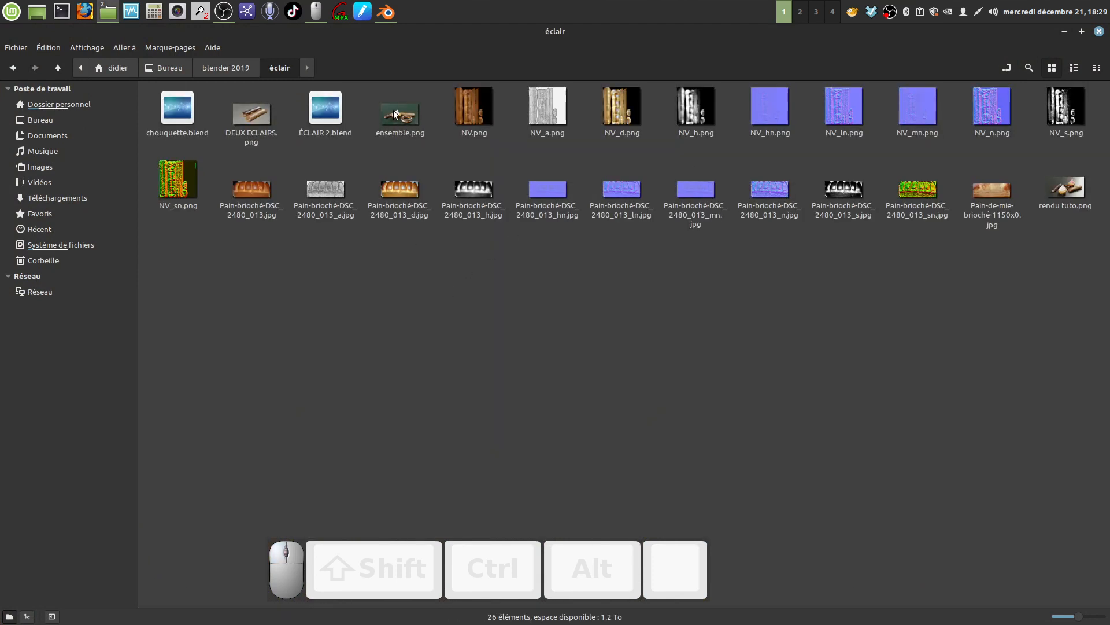
# View the renders rendu tuto.png and DEUX ECLAIRS.png, closing each image after examining it.
pyautogui.doubleClick(1068, 186)
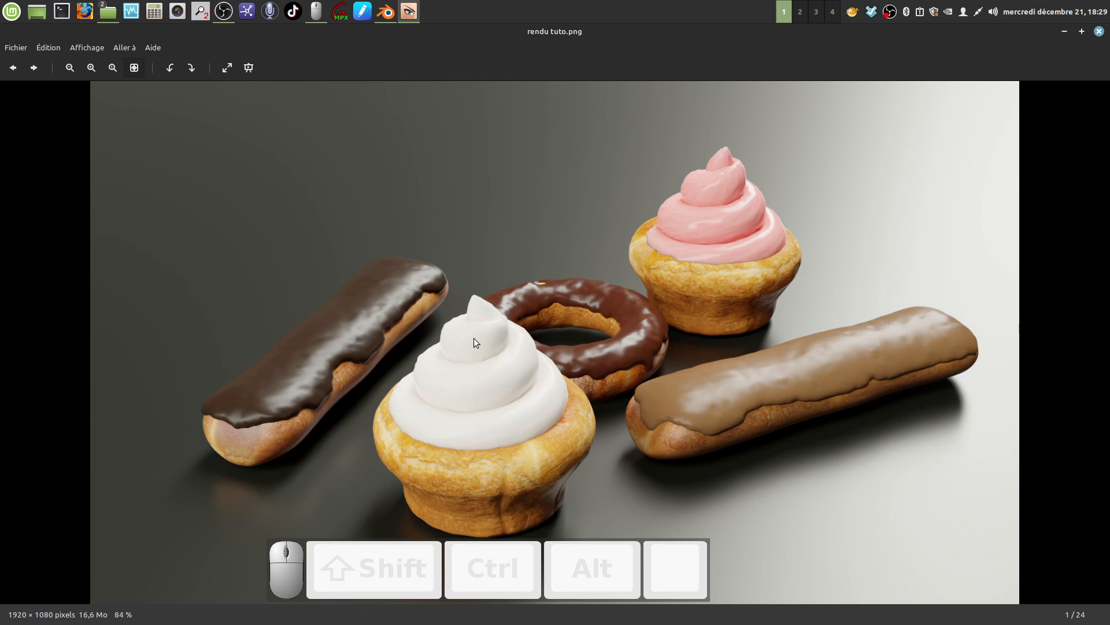
pyautogui.click(1100, 32)
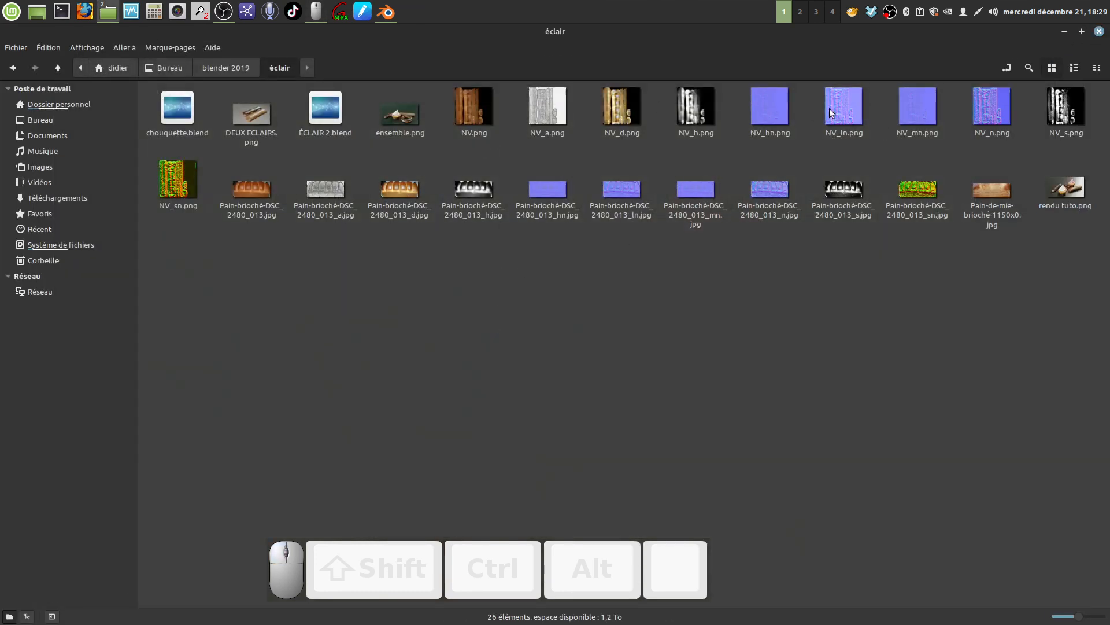
pyautogui.doubleClick(258, 116)
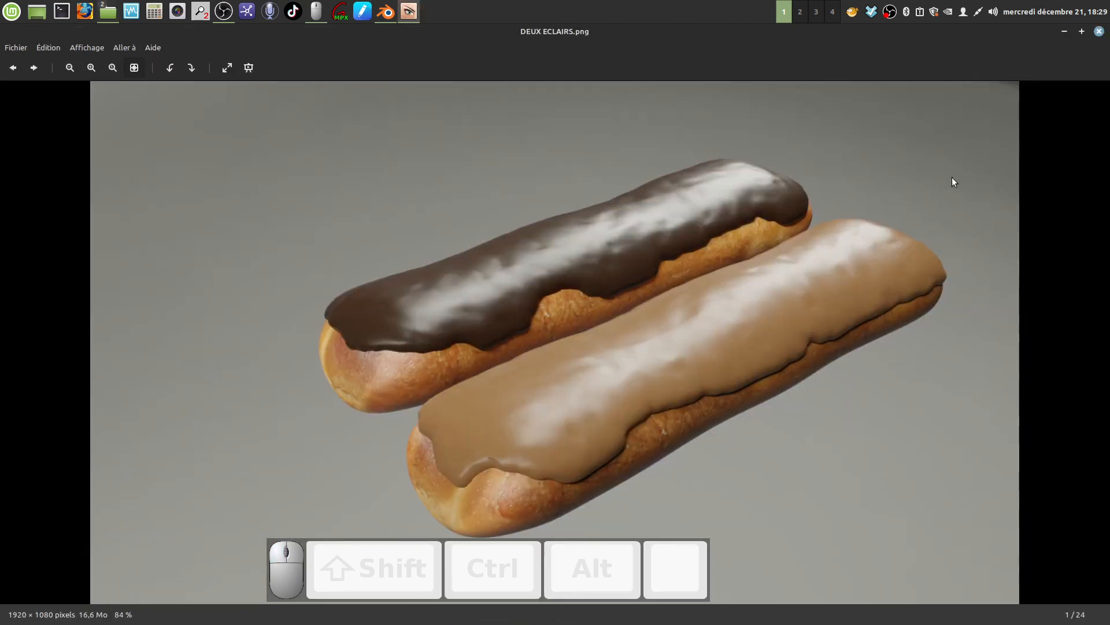
pyautogui.click(1100, 31)
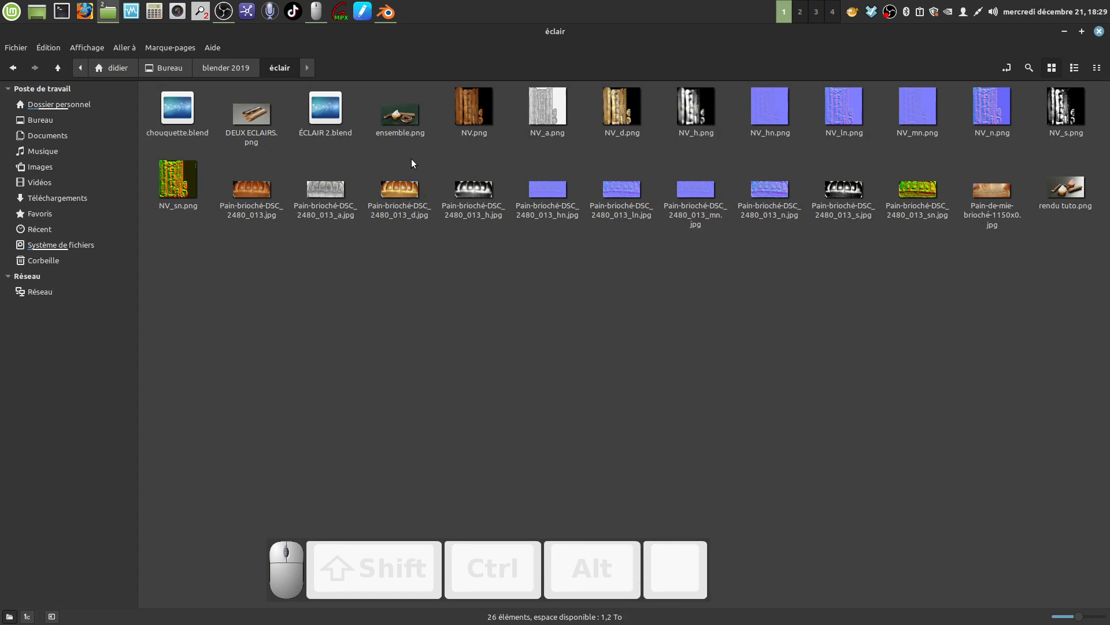
# Check the file properties of ÉCLAIR 2.blend, including its dates, and close the éclair folder.
pyautogui.rightClick(325, 104)
pyautogui.click(369, 284)
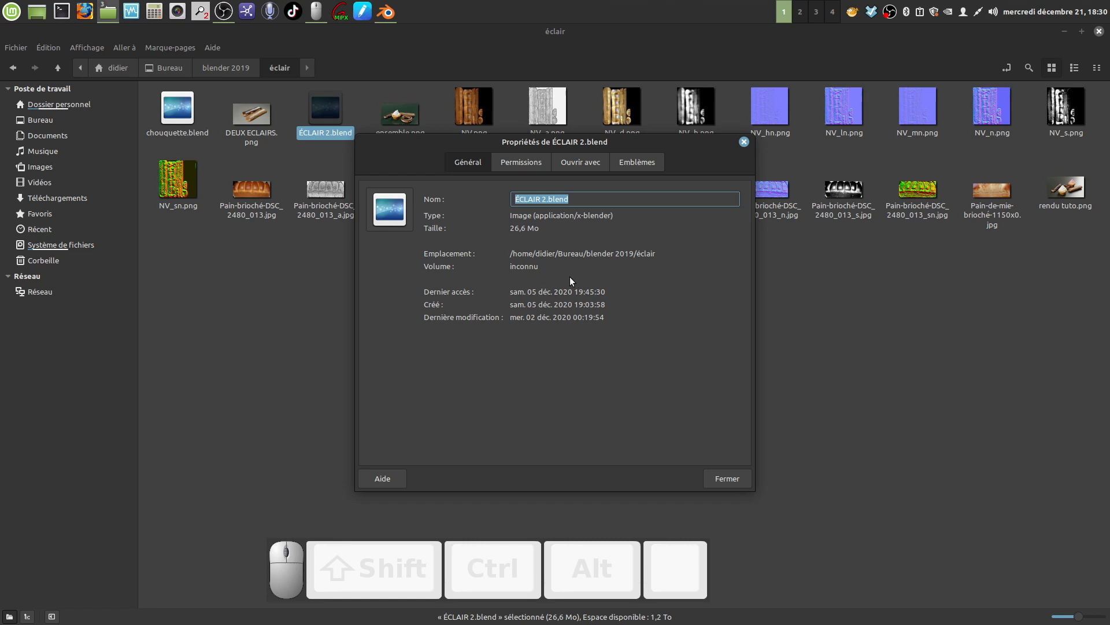
pyautogui.click(743, 142)
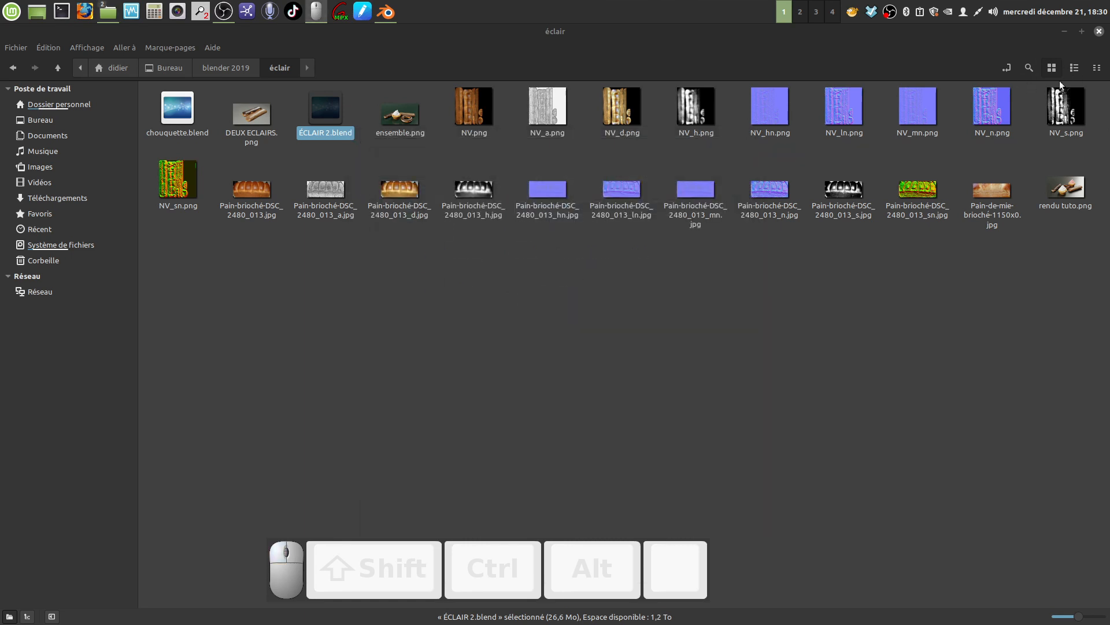
pyautogui.click(1099, 32)
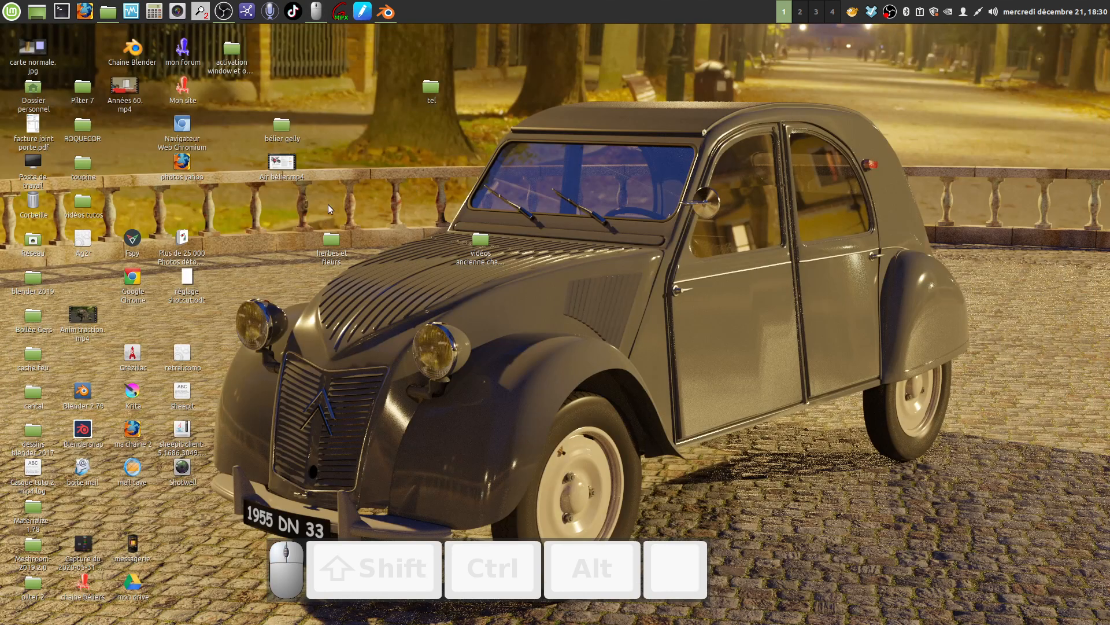
# Compare the bread textures Pain-brioché-DSC_2480_013_d.jpg and Pain-brioché-DSC_2480_013.jpg in the desktop's tel folder, and close the folder.
pyautogui.doubleClick(429, 87)
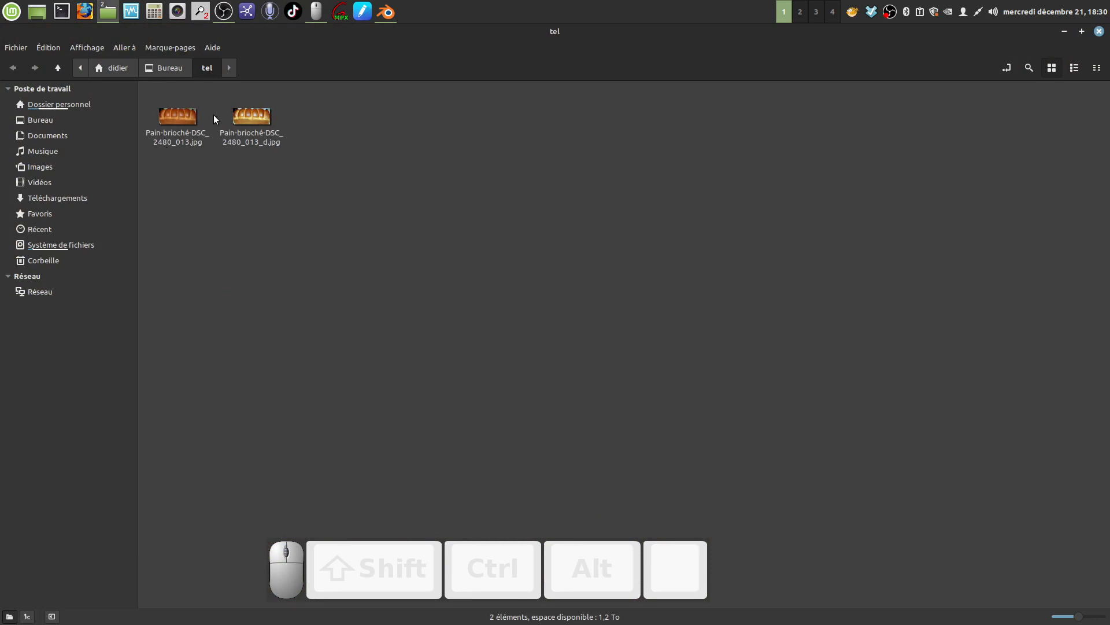
pyautogui.doubleClick(245, 119)
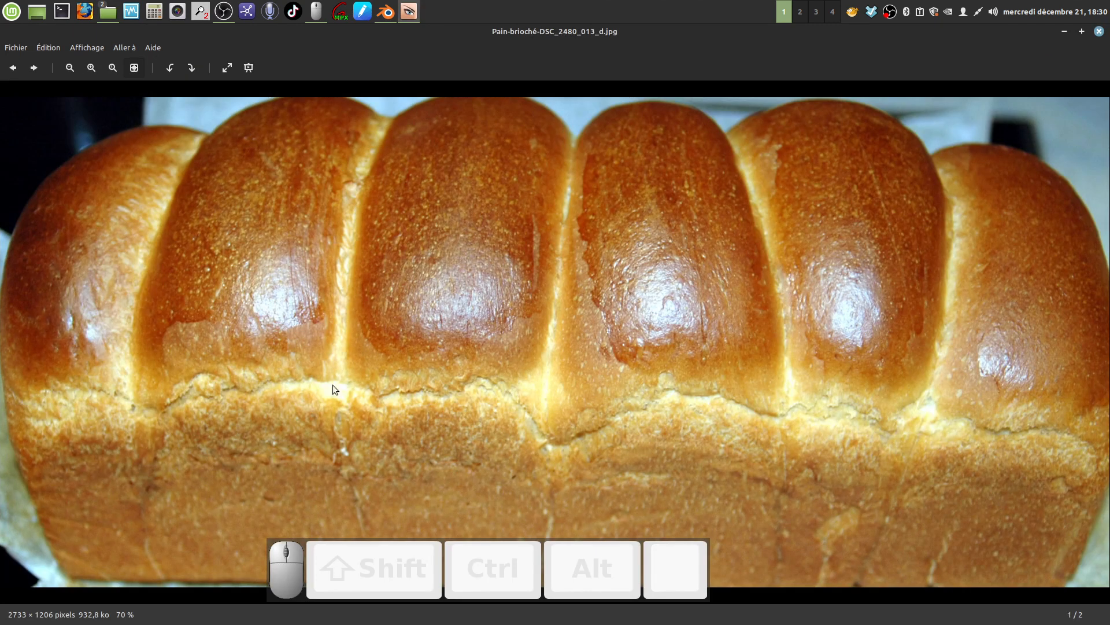
pyautogui.click(1099, 31)
pyautogui.doubleClick(165, 114)
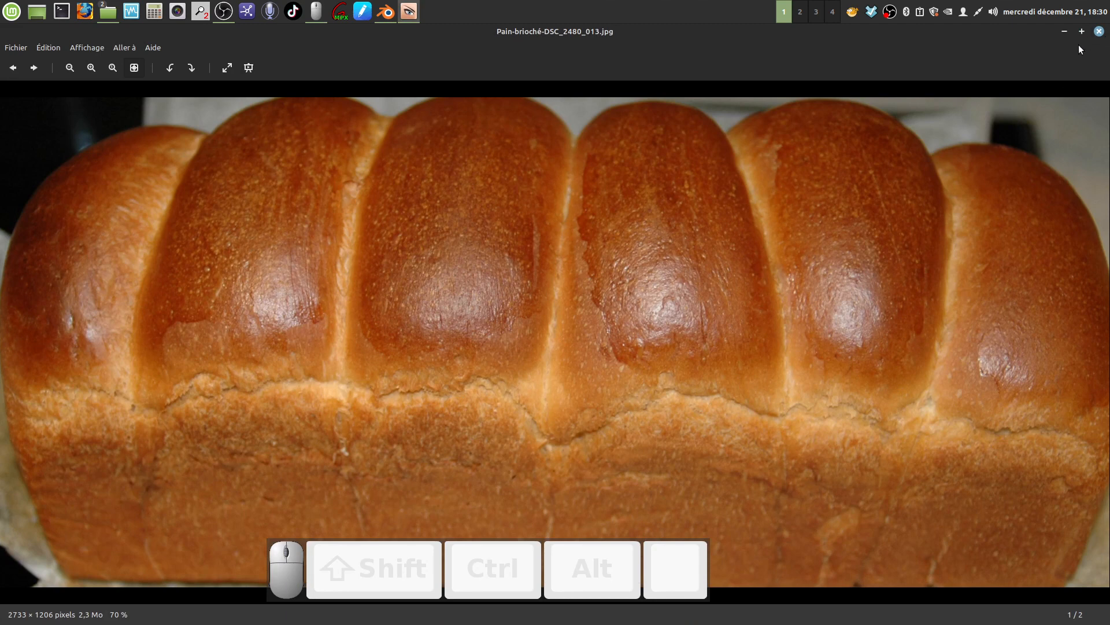
pyautogui.click(1099, 31)
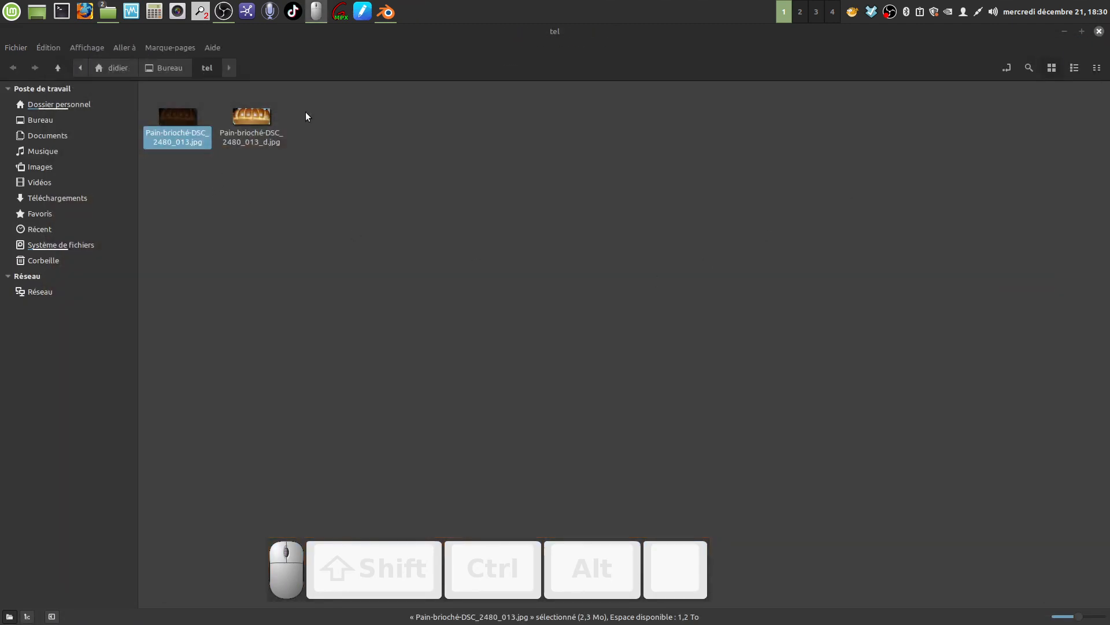
pyautogui.doubleClick(250, 119)
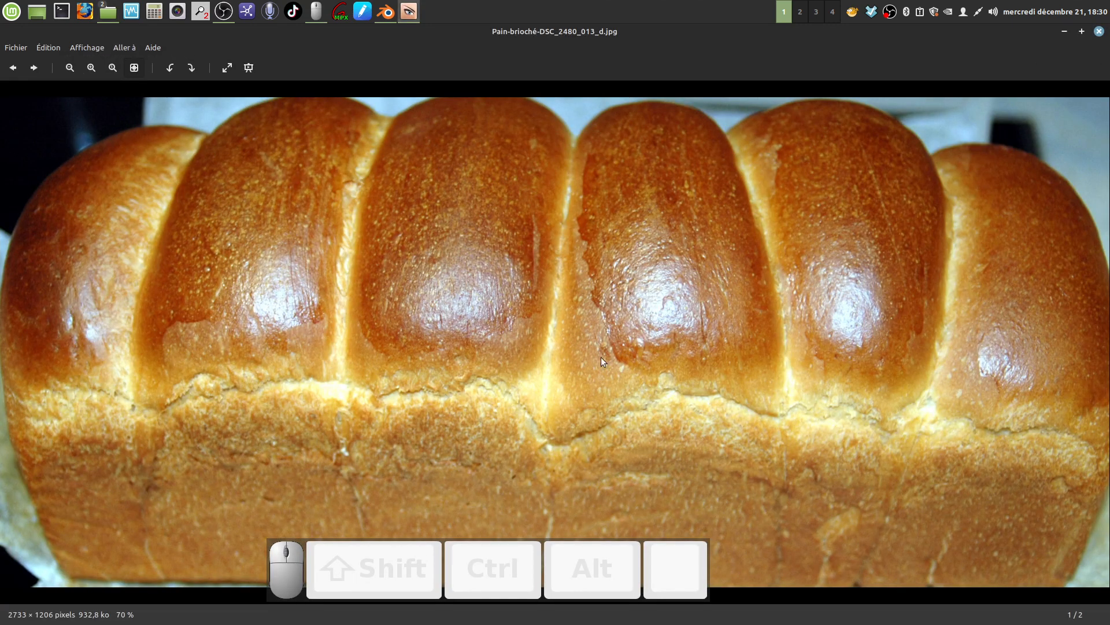
pyautogui.click(1101, 33)
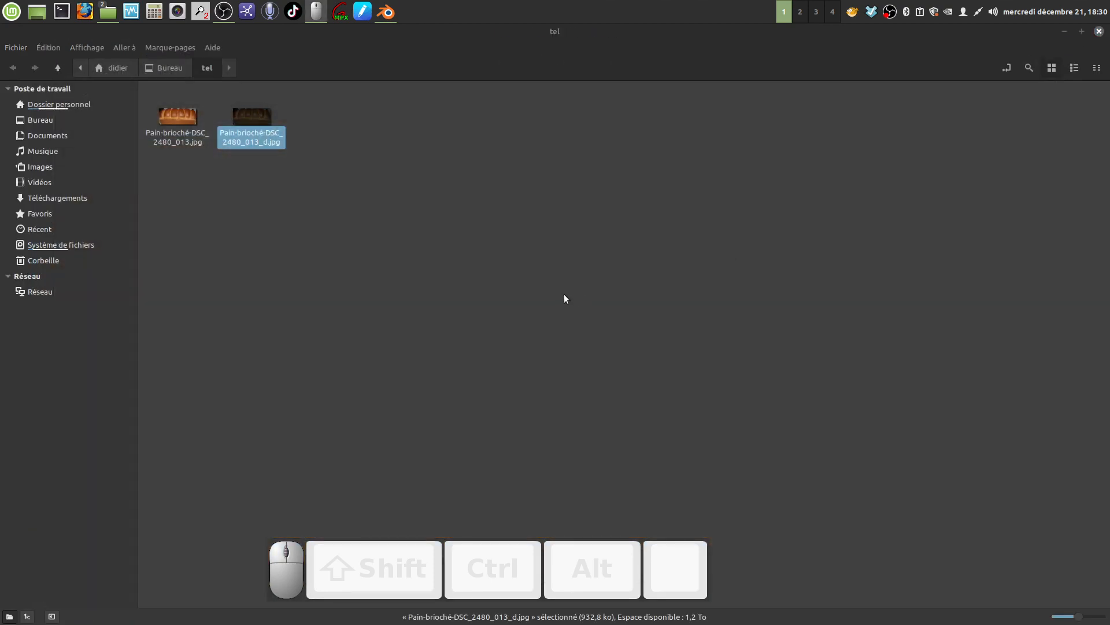
pyautogui.click(1101, 34)
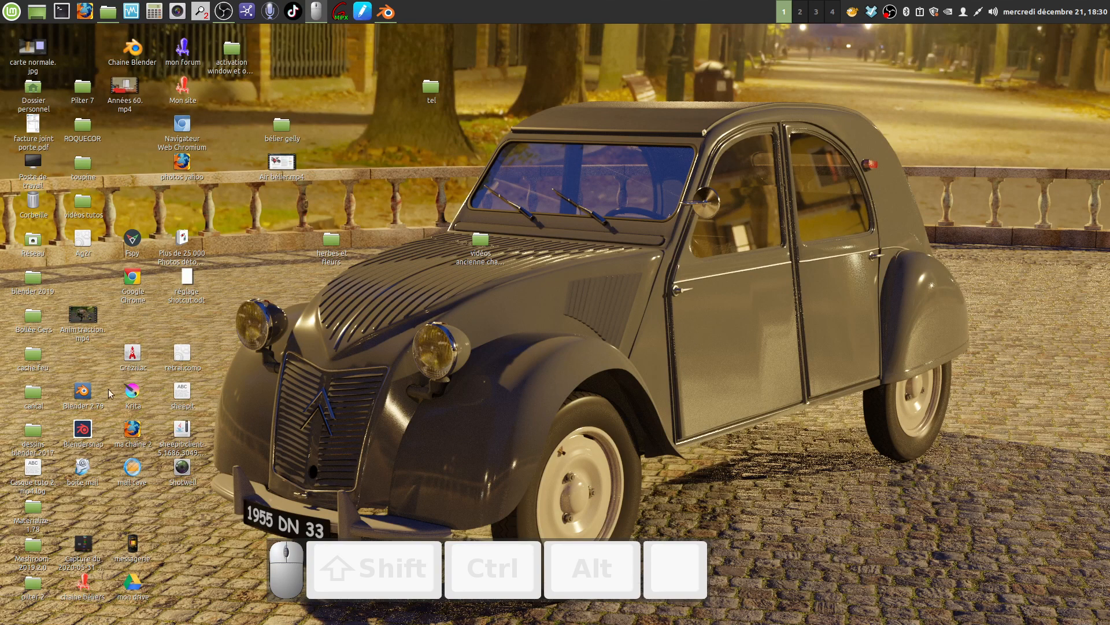
# Start a new Blender session with an empty scene and add a cube mesh at the origin.
pyautogui.doubleClick(85, 431)
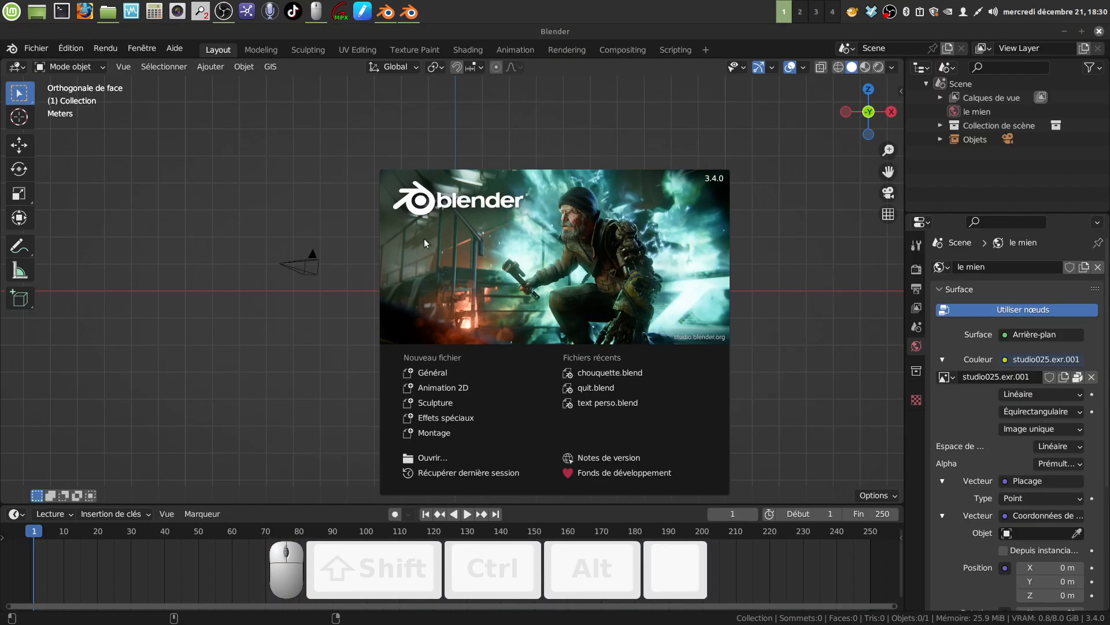
pyautogui.click(324, 182)
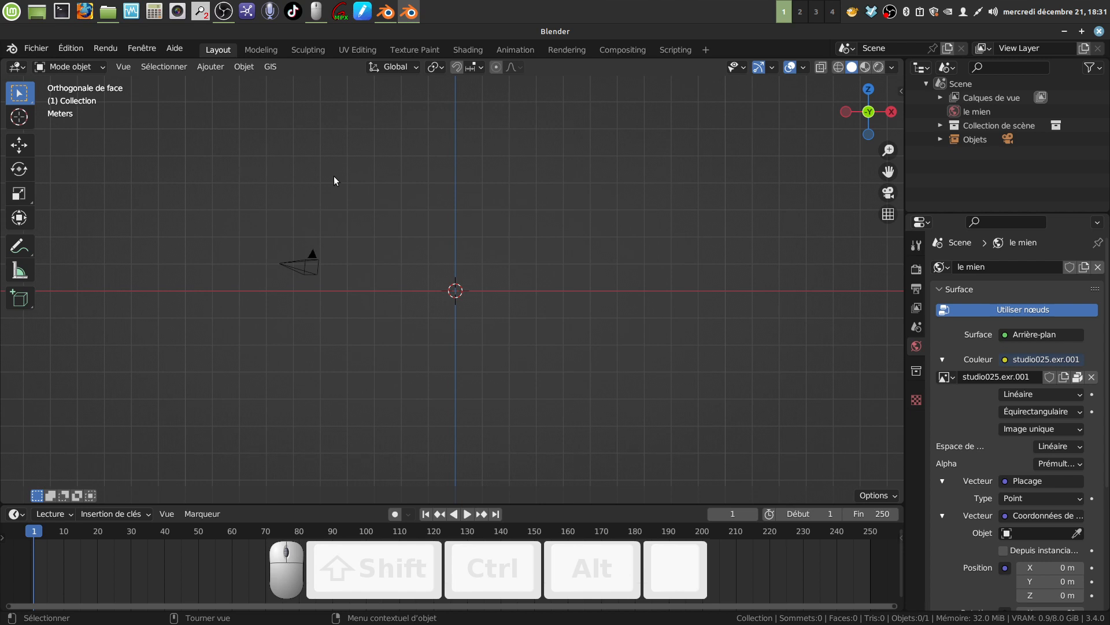
pyautogui.click(211, 67)
pyautogui.moveTo(261, 82)
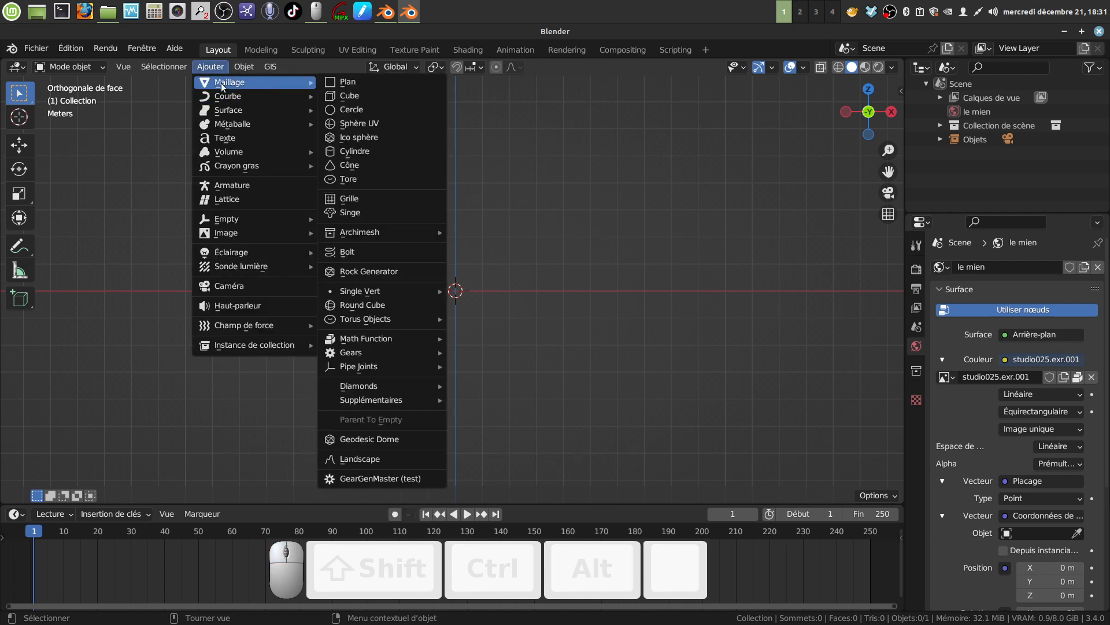
pyautogui.click(347, 96)
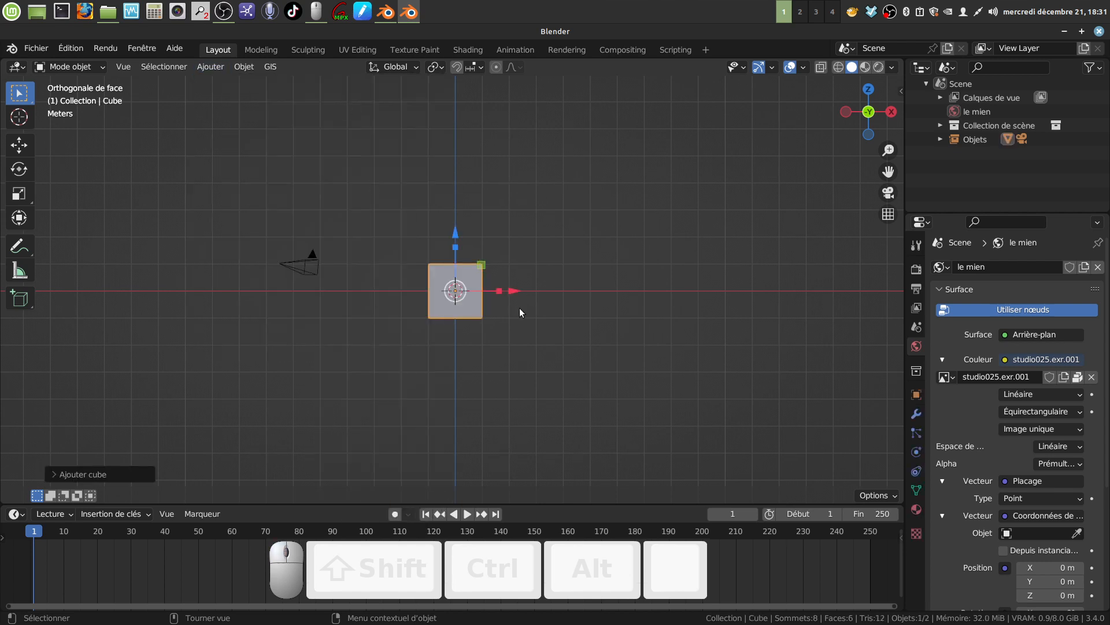
# In Edit Mode, stretch the whole cube along X into a long bar and reduce its height along Z.
pyautogui.press('Tab')
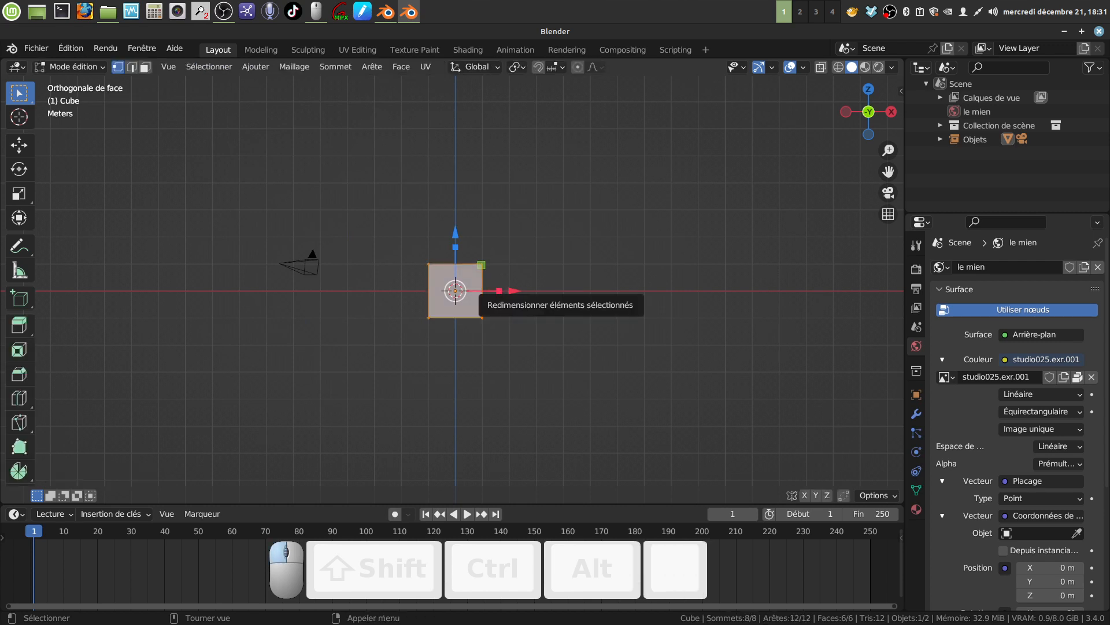
pyautogui.moveTo(499, 291); pyautogui.dragTo(657, 289)
pyautogui.moveTo(607, 342); pyautogui.dragTo(627, 356, button='middle')
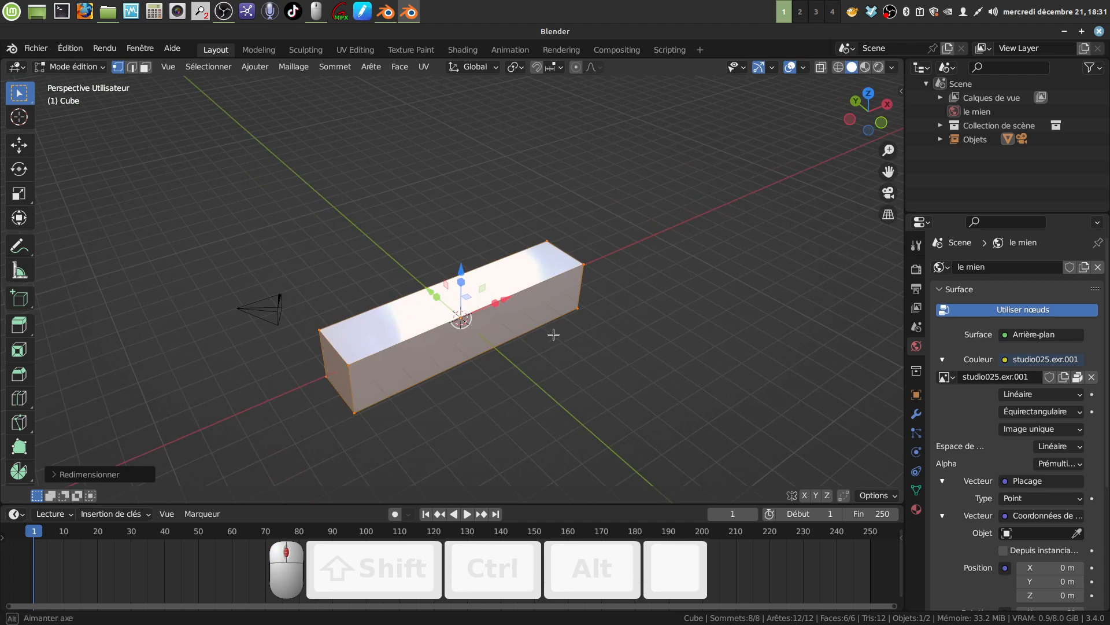
pyautogui.moveTo(553, 330); pyautogui.dragTo(458, 278, button='middle')
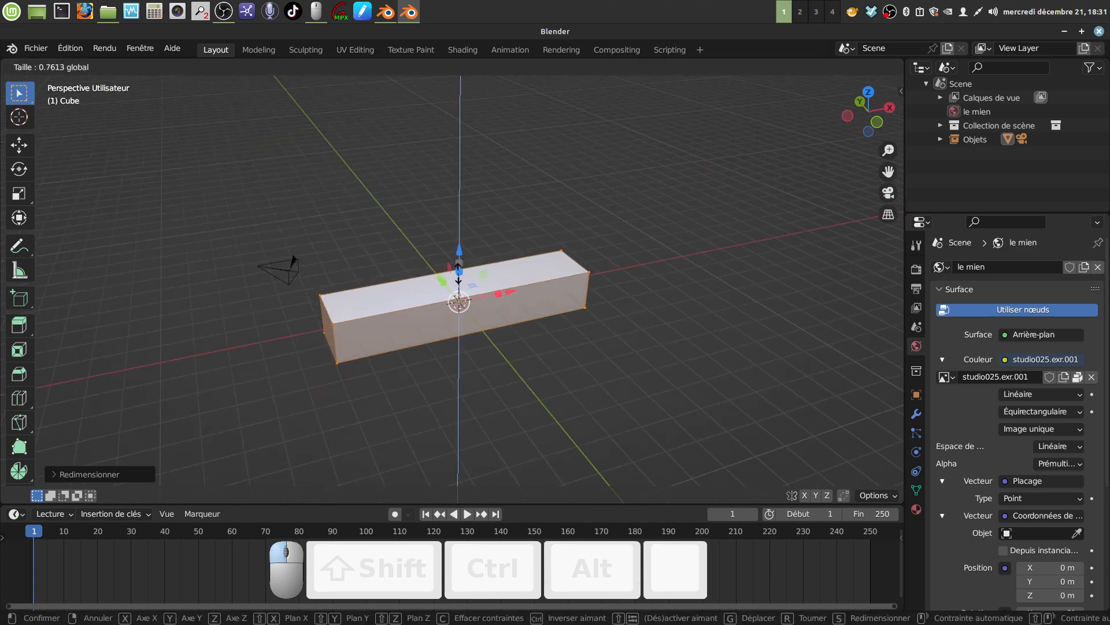
pyautogui.keyDown('shift'); pyautogui.moveTo(474, 322); pyautogui.dragTo(508, 345, button='middle'); pyautogui.keyUp('shift')
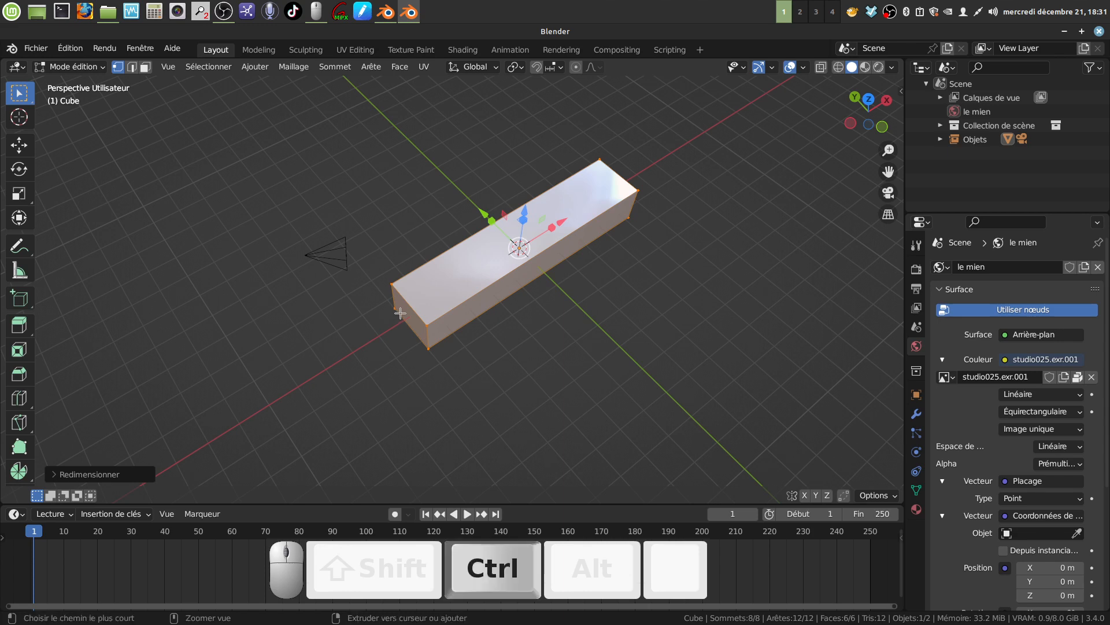
# Add one centred loop cut running lengthwise around the bar.
pyautogui.hotkey('ctrl', 'r')
pyautogui.doubleClick(399, 313)
pyautogui.moveTo(400, 313); pyautogui.dragTo(440, 286, button='middle')
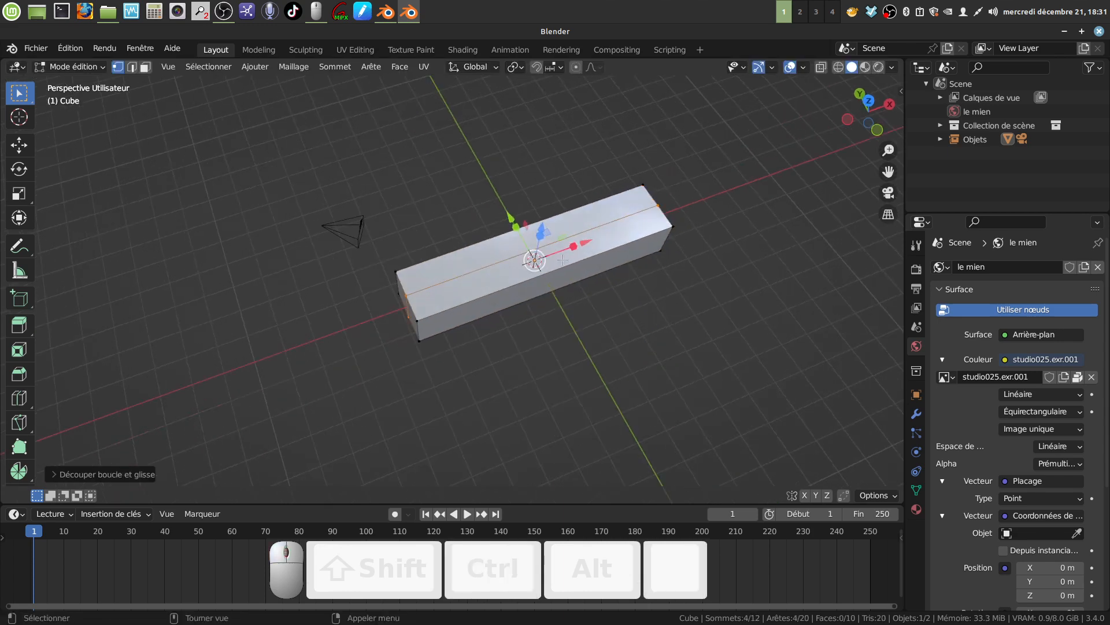
# Scale the lengthwise centre loop along X to about 1.12 so both ends project outward, and switch to edge selection.
pyautogui.press('s')
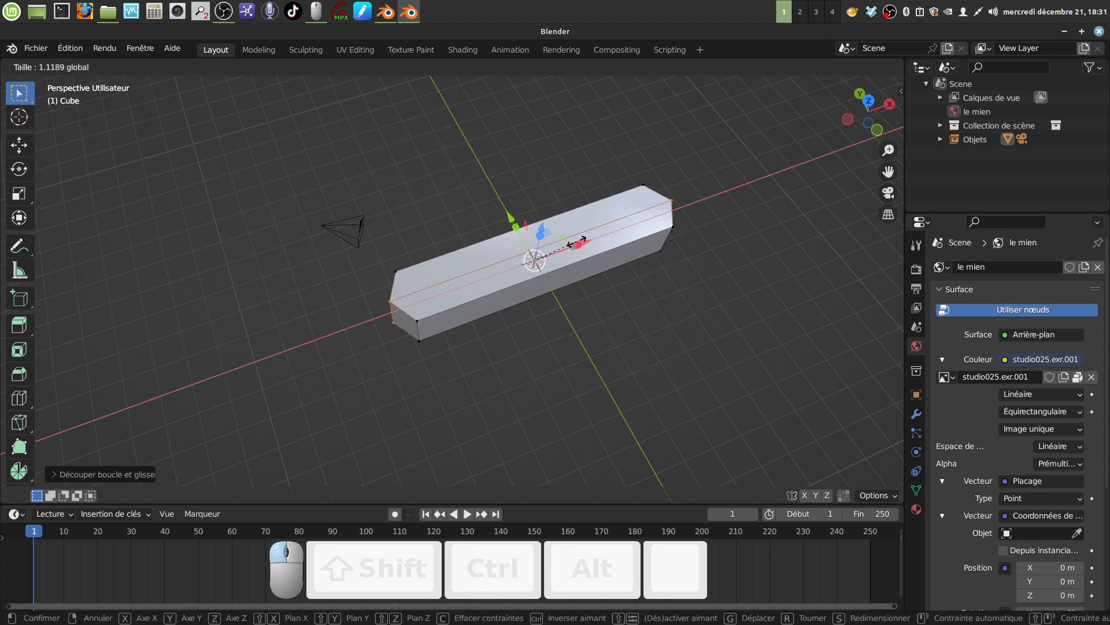
pyautogui.click(577, 271)
pyautogui.moveTo(578, 271); pyautogui.dragTo(567, 242, button='middle')
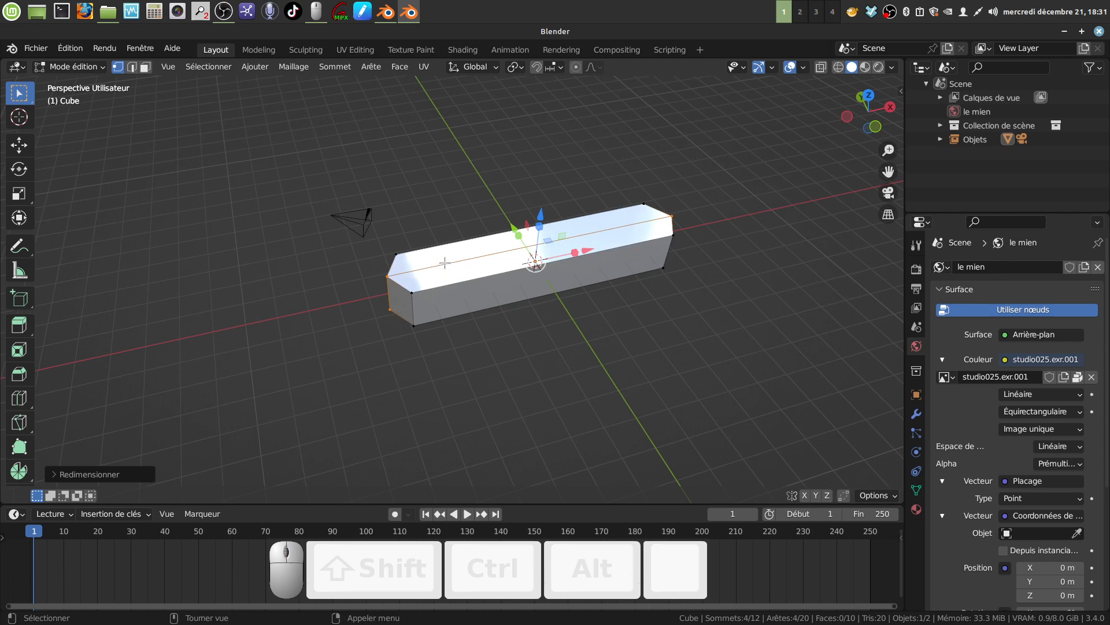
pyautogui.click(131, 69)
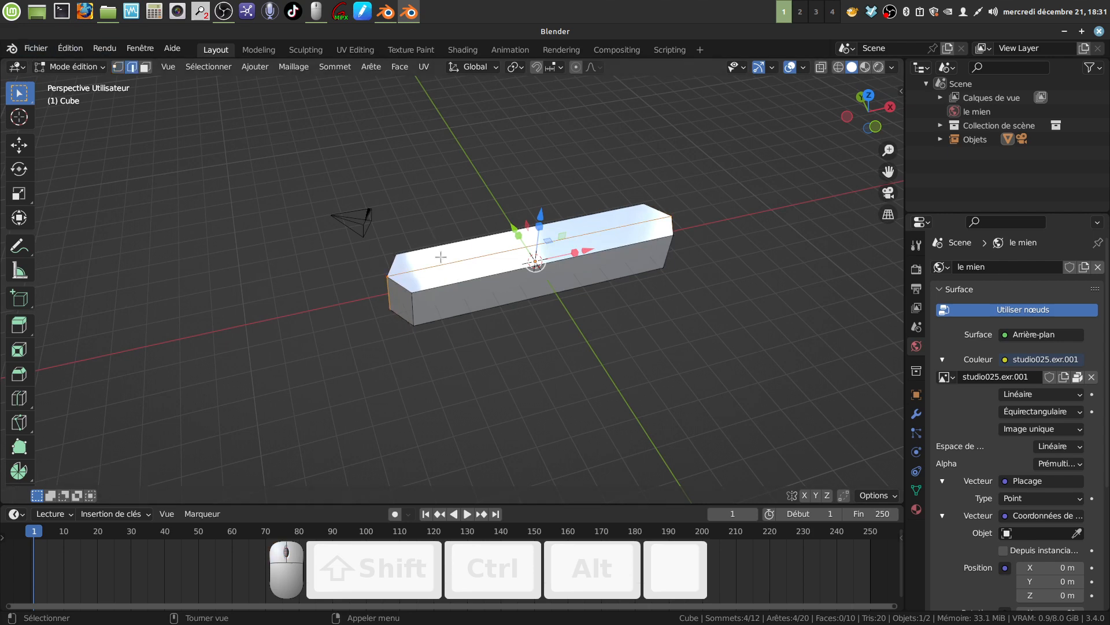
# Select the lengthwise centre edge on top of the bar and scale it along X to about 0.94.
pyautogui.click(448, 255)
pyautogui.moveTo(477, 253); pyautogui.dragTo(484, 277, button='middle')
pyautogui.press('s')
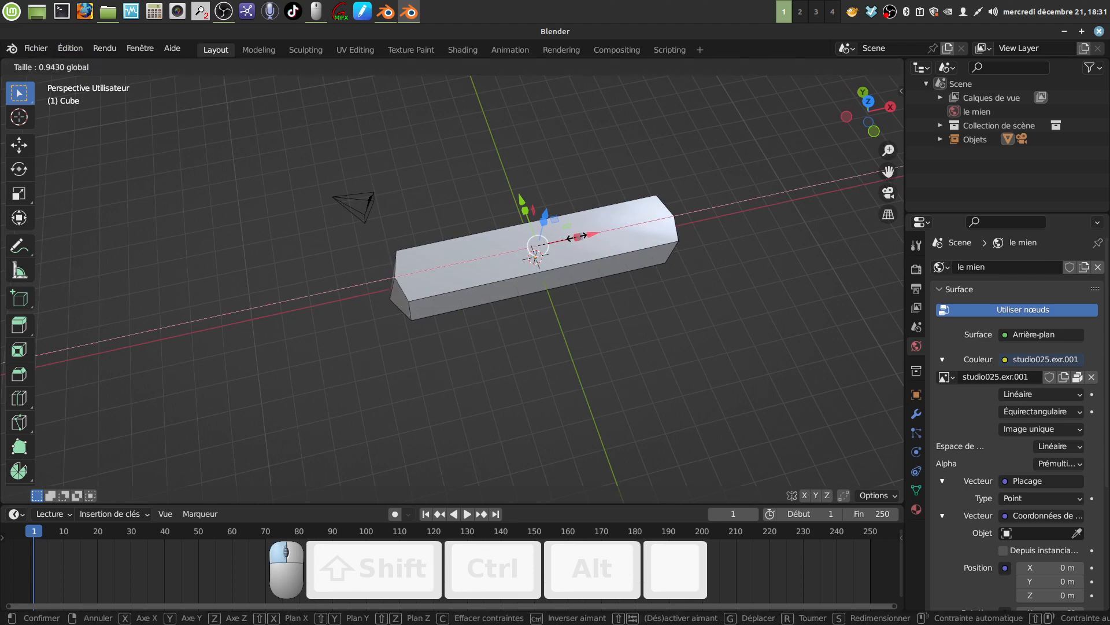
pyautogui.press('Return')
# Add four evenly spaced crosswise loop cuts along the bar without sliding them, and return to Object Mode.
pyautogui.moveTo(543, 174); pyautogui.dragTo(494, 291, button='middle')
pyautogui.hotkey('ctrl', 'r')
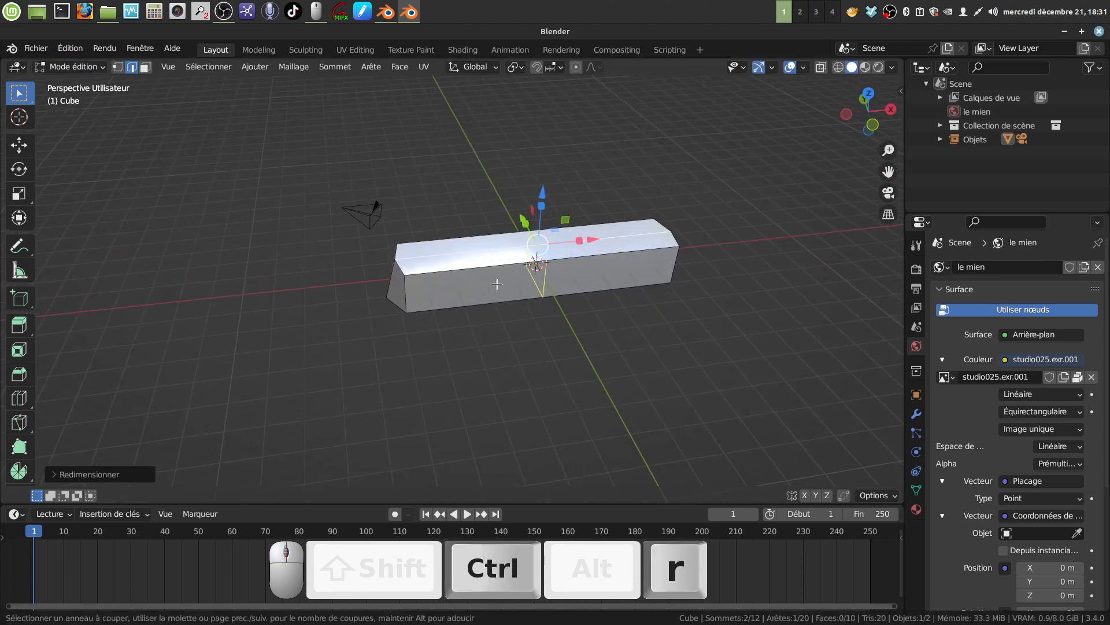
pyautogui.scroll(3, 497, 284)
pyautogui.click(497, 284)
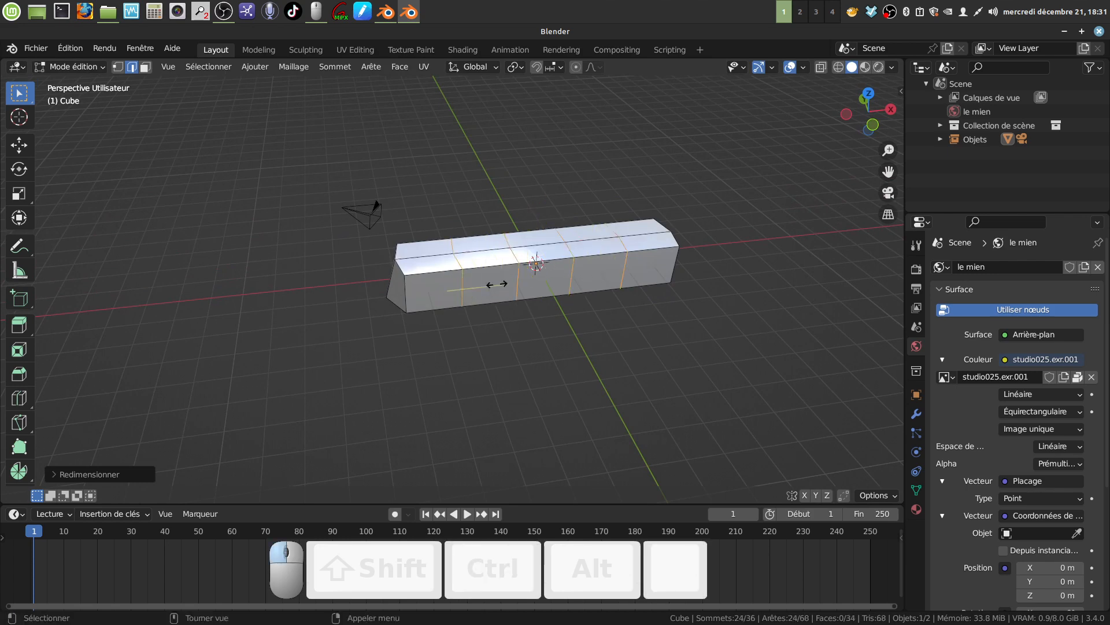
pyautogui.rightClick(496, 284)
pyautogui.moveTo(464, 271); pyautogui.dragTo(530, 270, button='middle')
pyautogui.press('Tab')
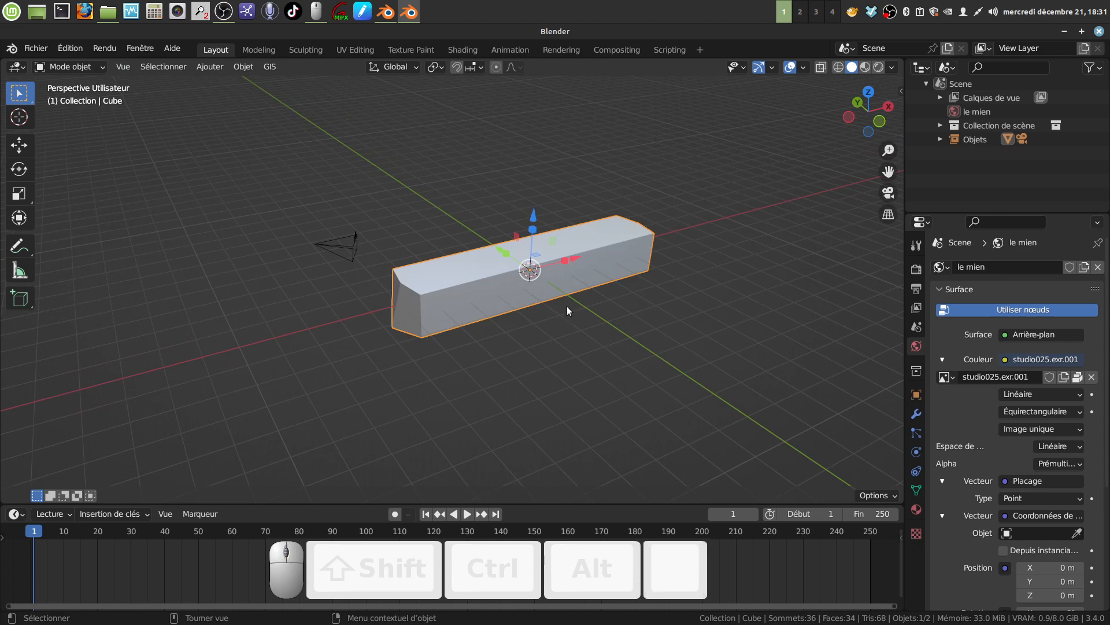
# Add a Subdivision Surface modifier to the bar and set its viewport levels to 2.
pyautogui.click(916, 414)
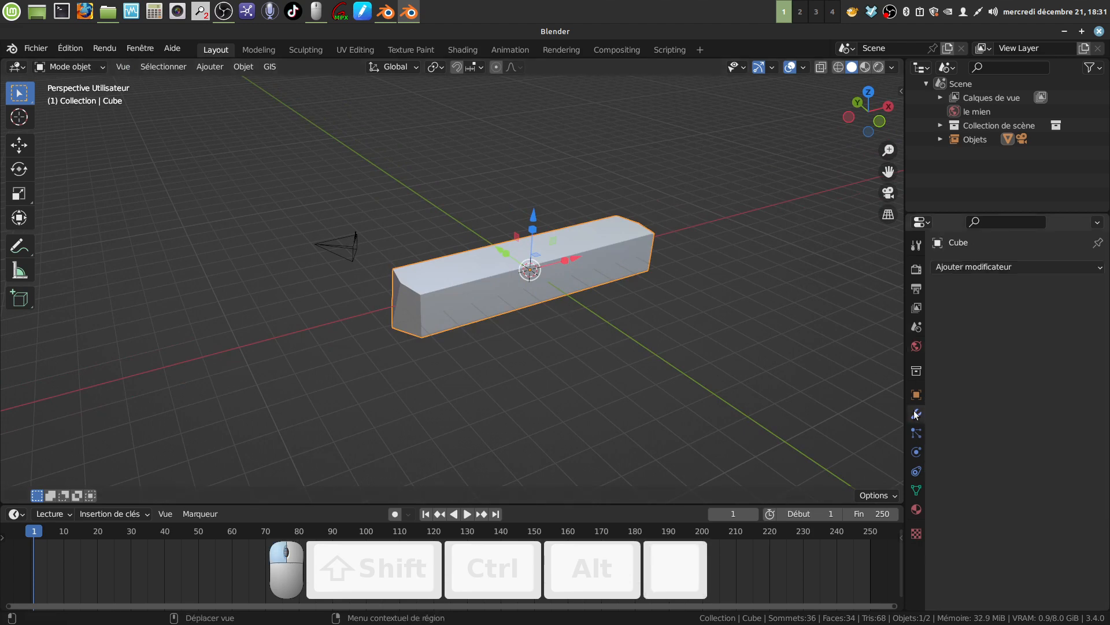
pyautogui.click(1102, 268)
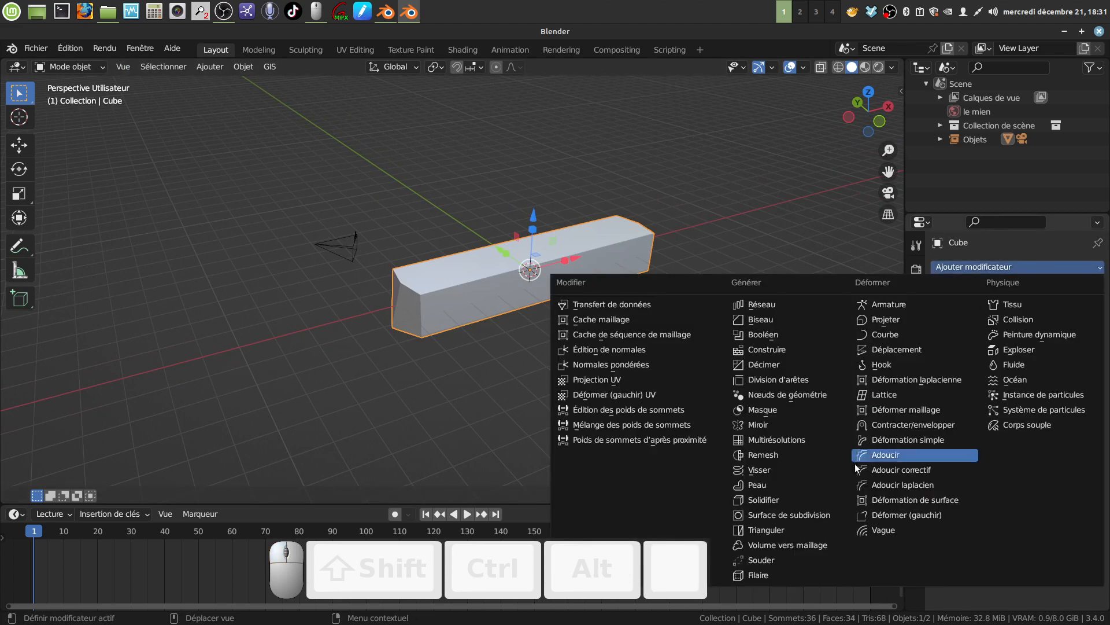
pyautogui.click(760, 515)
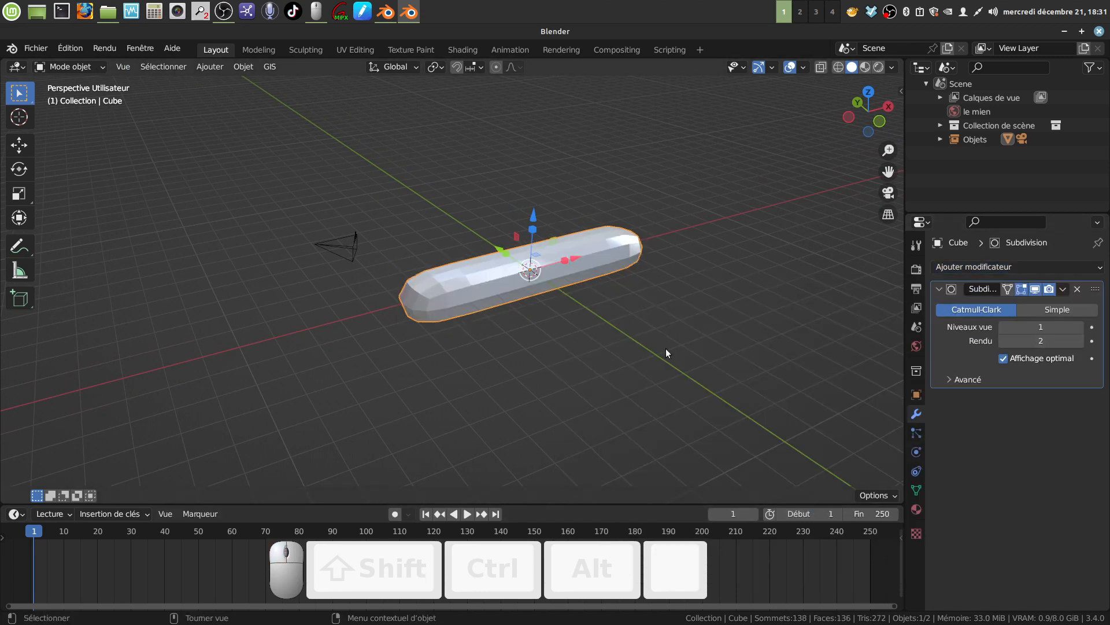
pyautogui.moveTo(665, 349); pyautogui.dragTo(653, 320, button='middle')
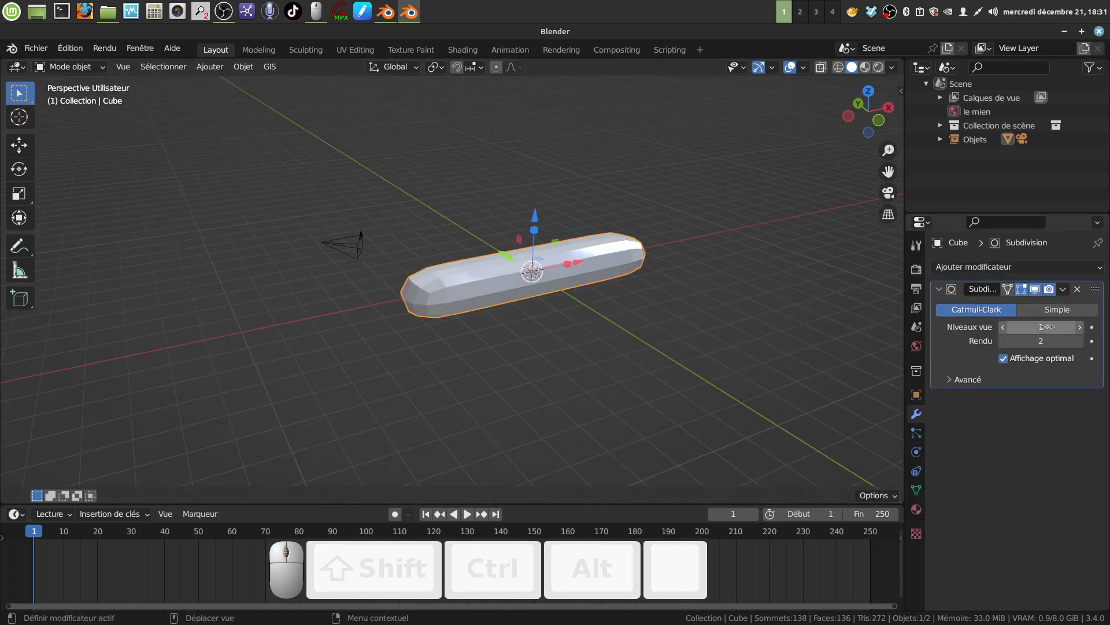
pyautogui.click(1079, 327)
# Apply smooth shading to the rounded bar.
pyautogui.moveTo(717, 318); pyautogui.dragTo(668, 266, button='middle')
pyautogui.rightClick(587, 265)
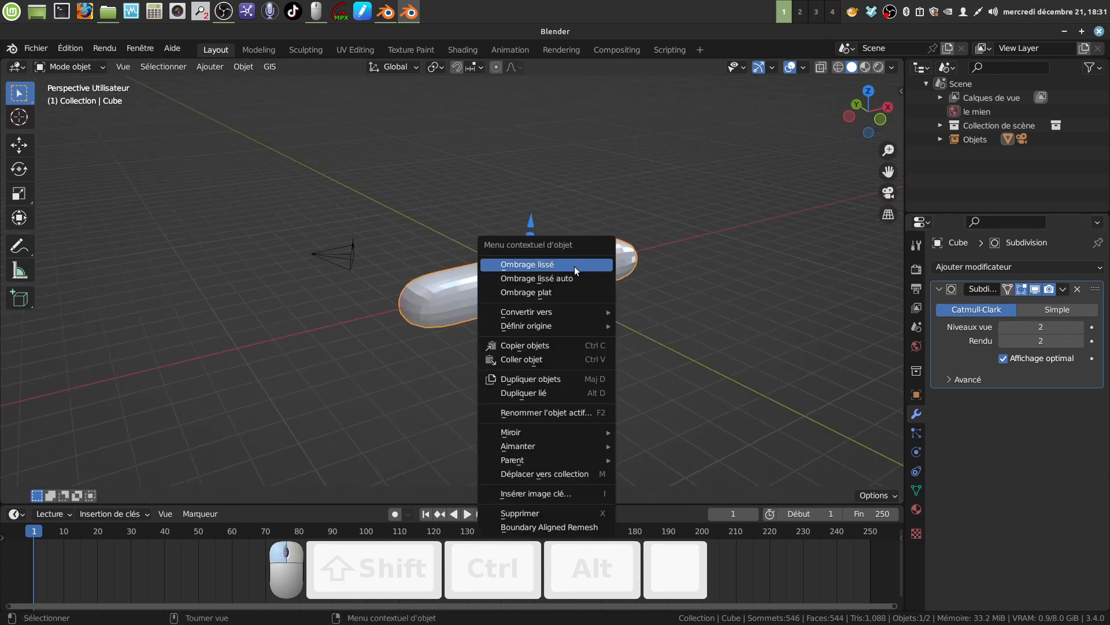
pyautogui.click(574, 266)
pyautogui.moveTo(520, 278); pyautogui.dragTo(423, 266, button='middle')
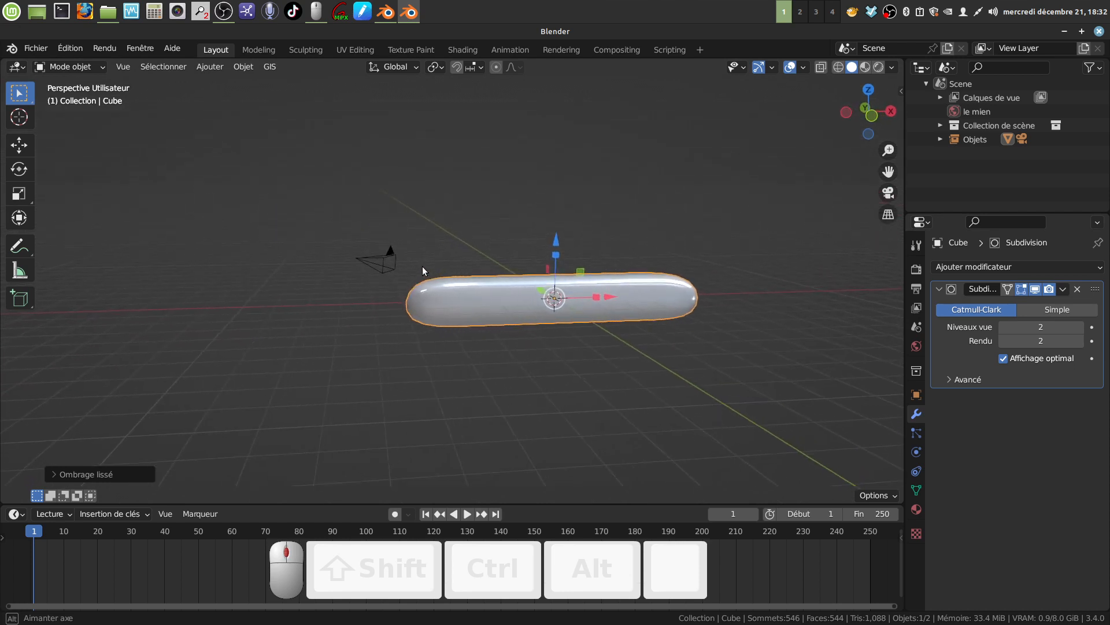
# In Edit Mode, add one horizontal loop cut around the bar's sides and slide it down by about 0.63 to flatten the underside.
pyautogui.keyDown('shift'); pyautogui.moveTo(483, 294); pyautogui.dragTo(564, 266, button='middle'); pyautogui.keyUp('shift')
pyautogui.press('Tab')
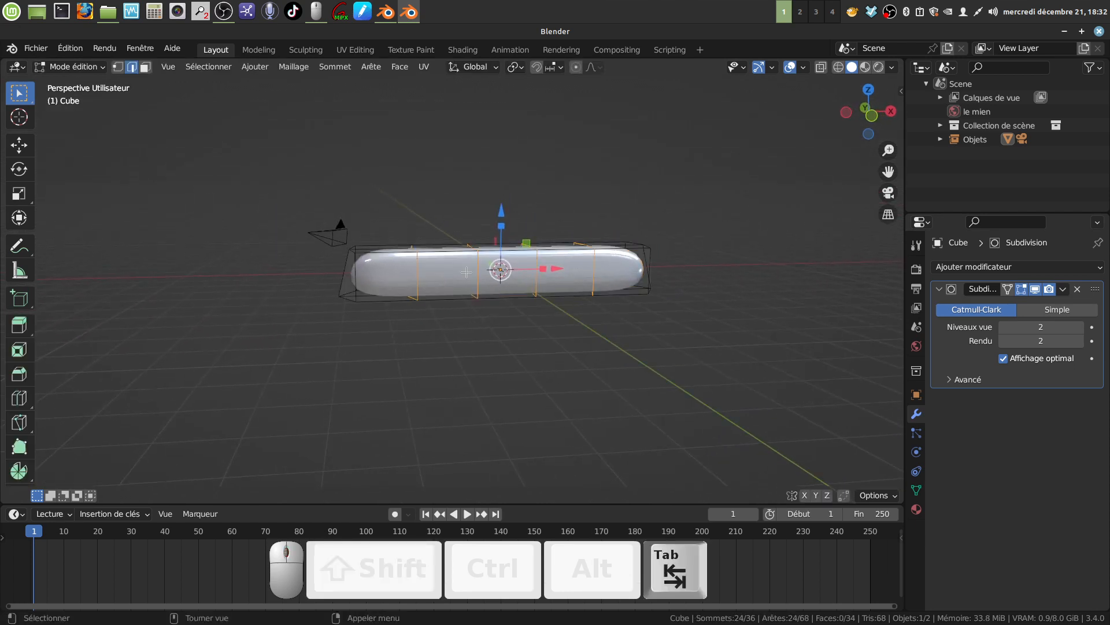
pyautogui.hotkey('ctrl', 'r')
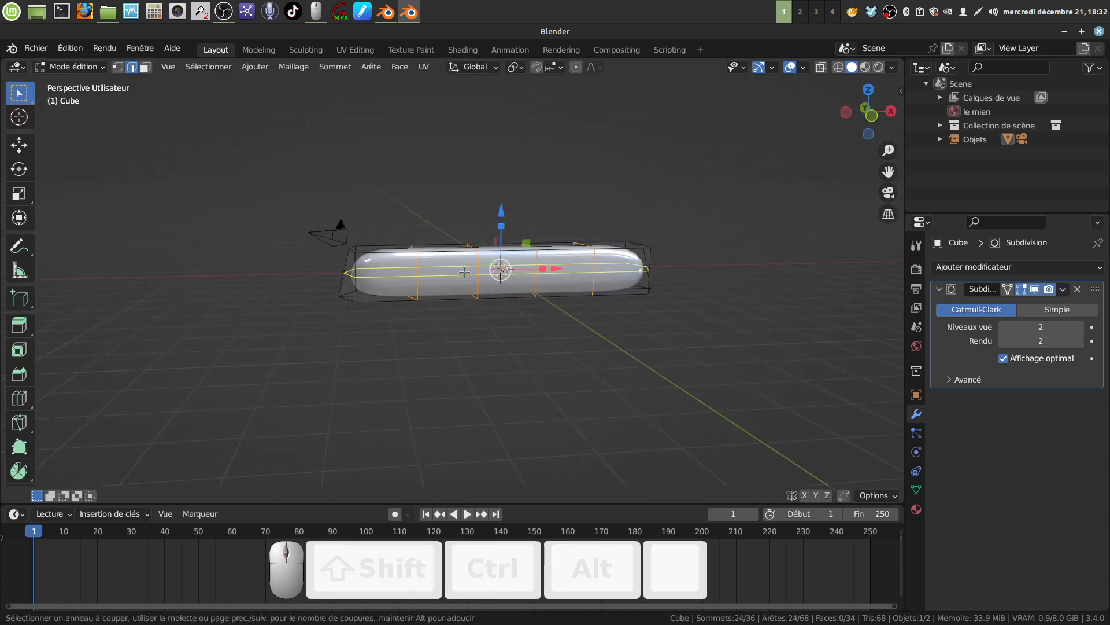
pyautogui.click(463, 275)
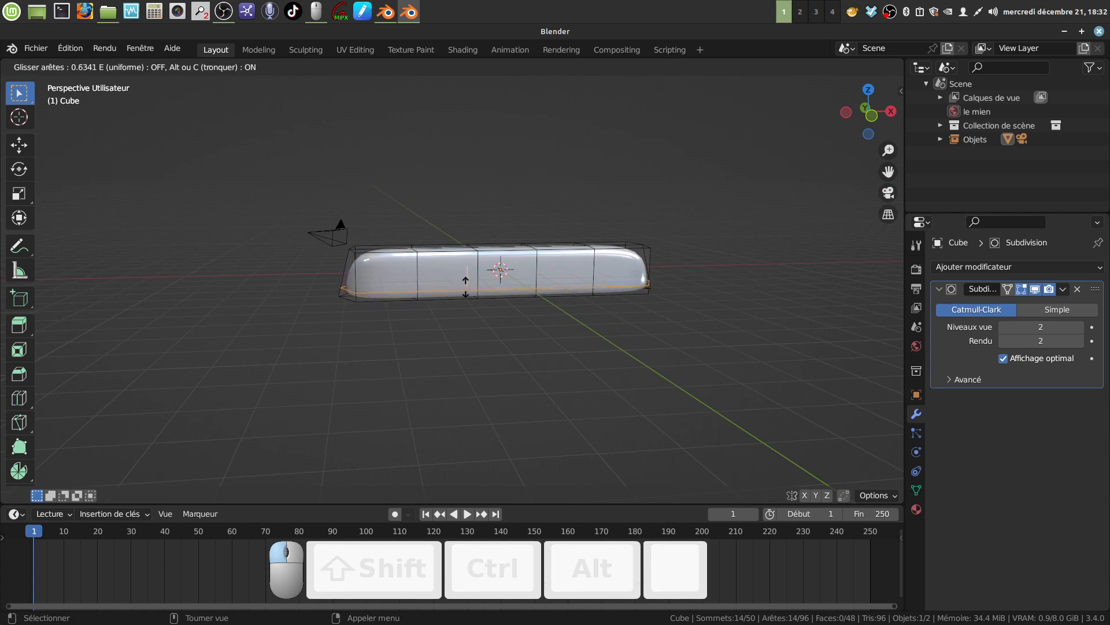
pyautogui.click(465, 288)
pyautogui.moveTo(521, 290); pyautogui.dragTo(563, 297, button='middle')
pyautogui.press('Tab')
# Select the second crosswise edge loop from the bar's -X end, scale it up slightly and raise it a little.
pyautogui.press('Tab')
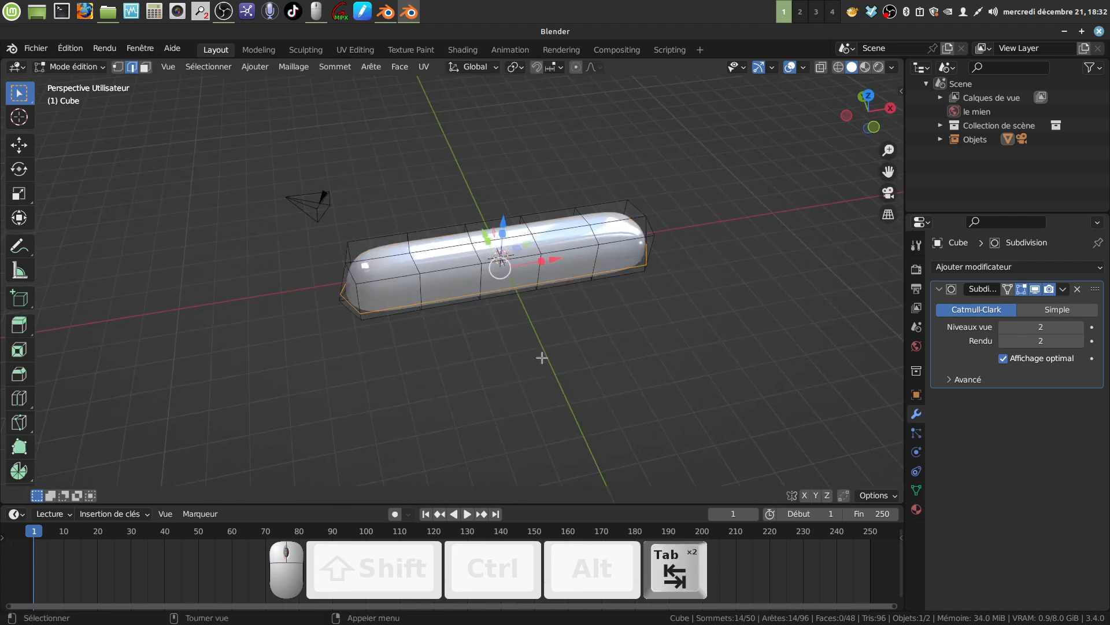
pyautogui.scroll(4, 518, 294)
pyautogui.keyDown('alt'); pyautogui.click(516, 272); pyautogui.keyUp('alt')
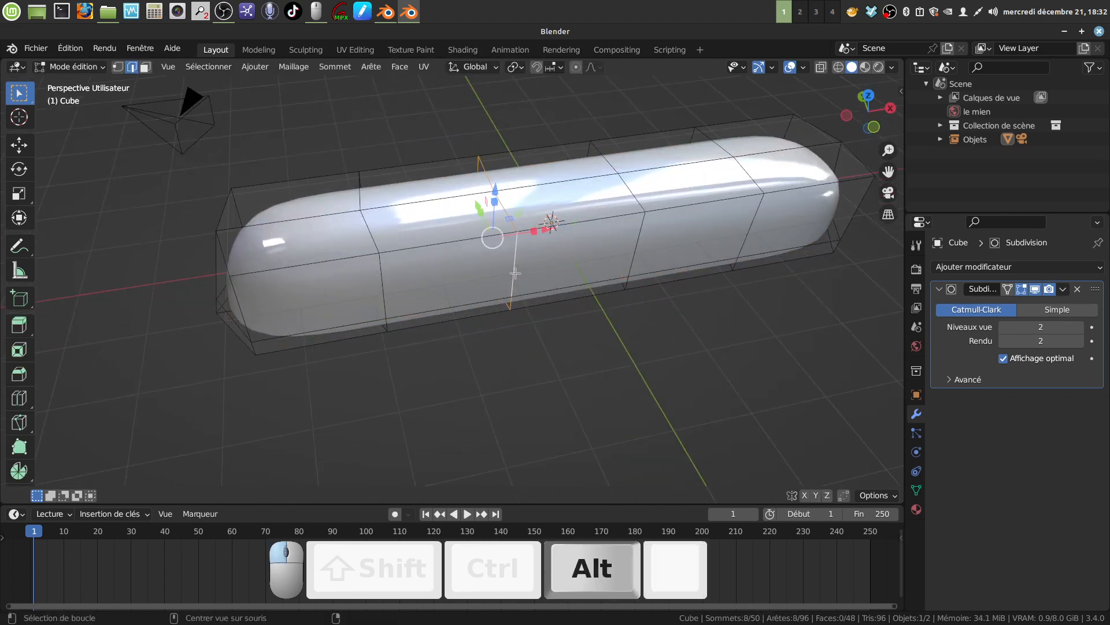
pyautogui.moveTo(515, 273); pyautogui.dragTo(535, 266, button='middle')
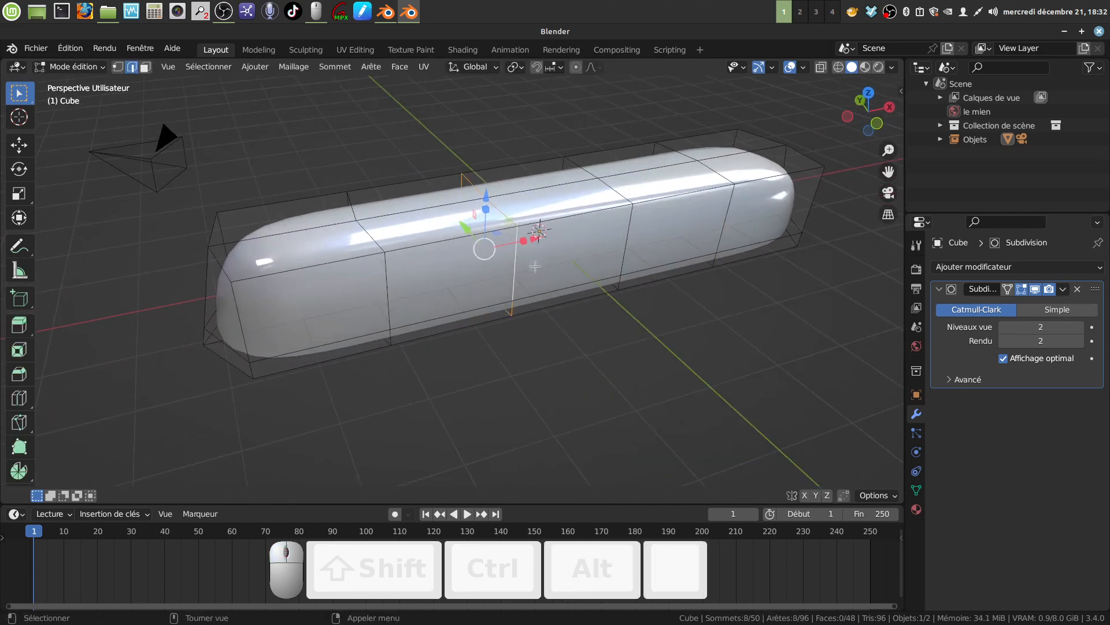
pyautogui.press('s')
pyautogui.click(599, 316)
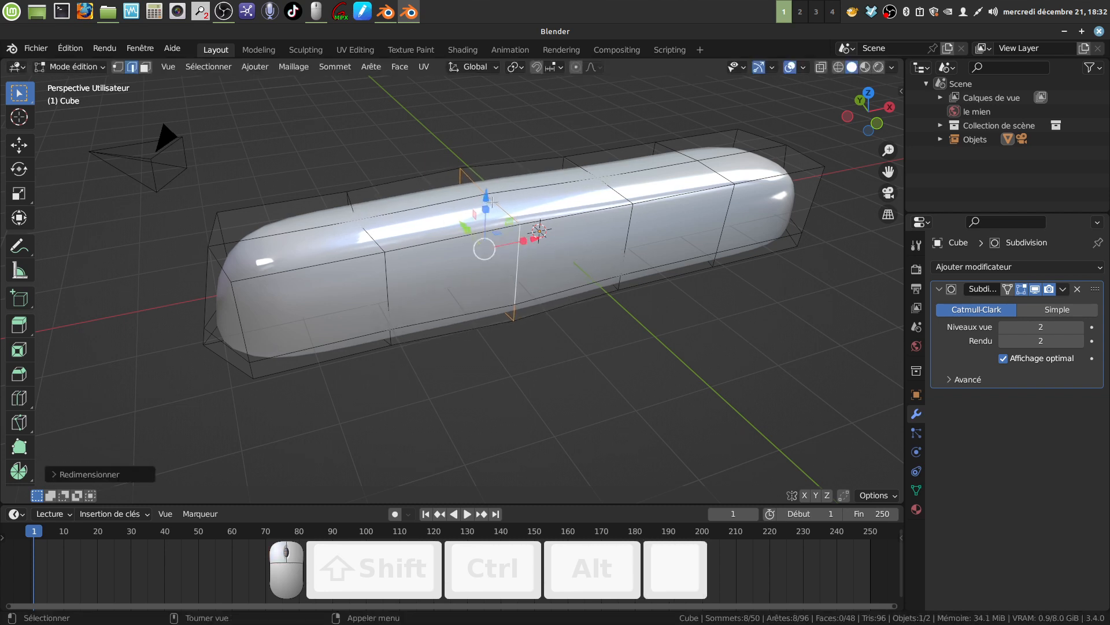
pyautogui.press('g')
pyautogui.click(552, 225)
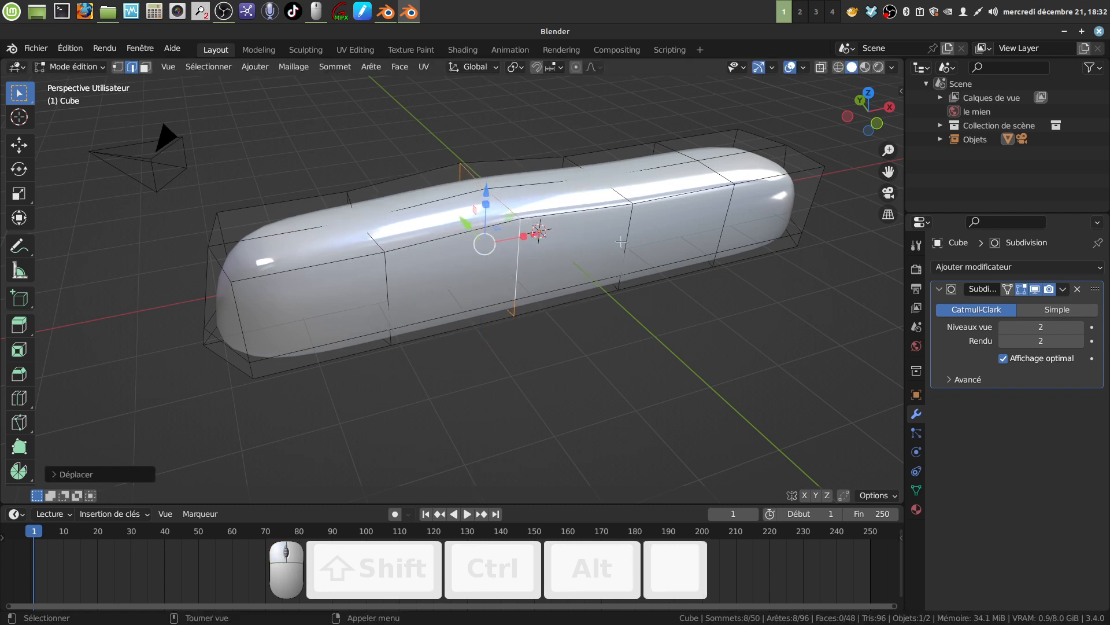
# Shrink the crosswise edge loop nearest the +X end slightly, lower it along Z, and return to Object Mode.
pyautogui.keyDown('alt'); pyautogui.click(723, 233); pyautogui.keyUp('alt')
pyautogui.press('s')
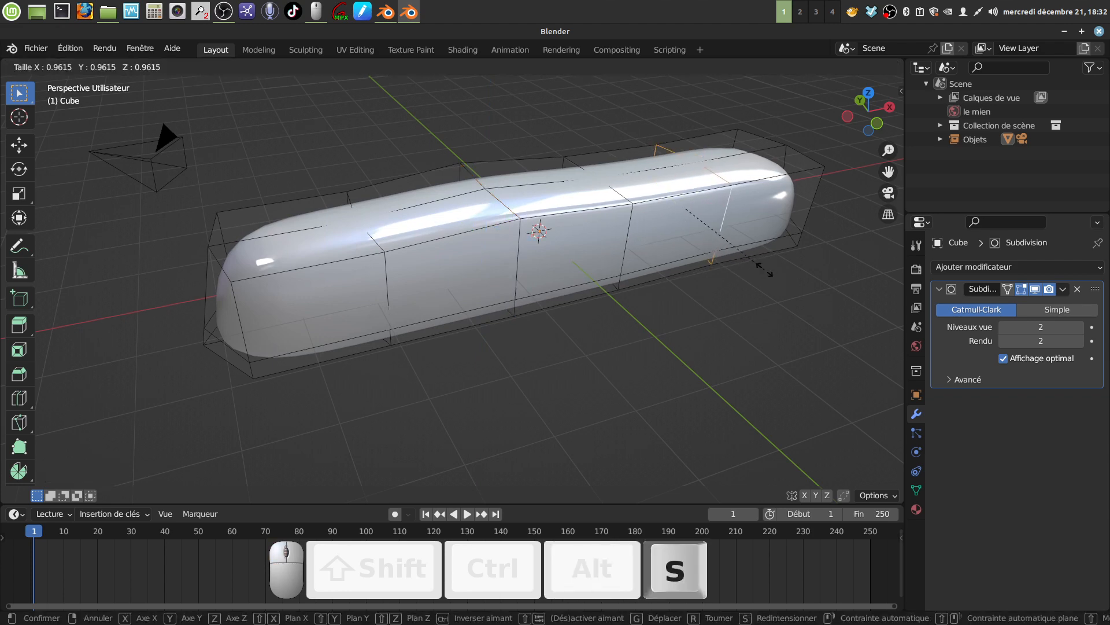
pyautogui.click(758, 263)
pyautogui.moveTo(757, 263); pyautogui.dragTo(697, 165, button='middle')
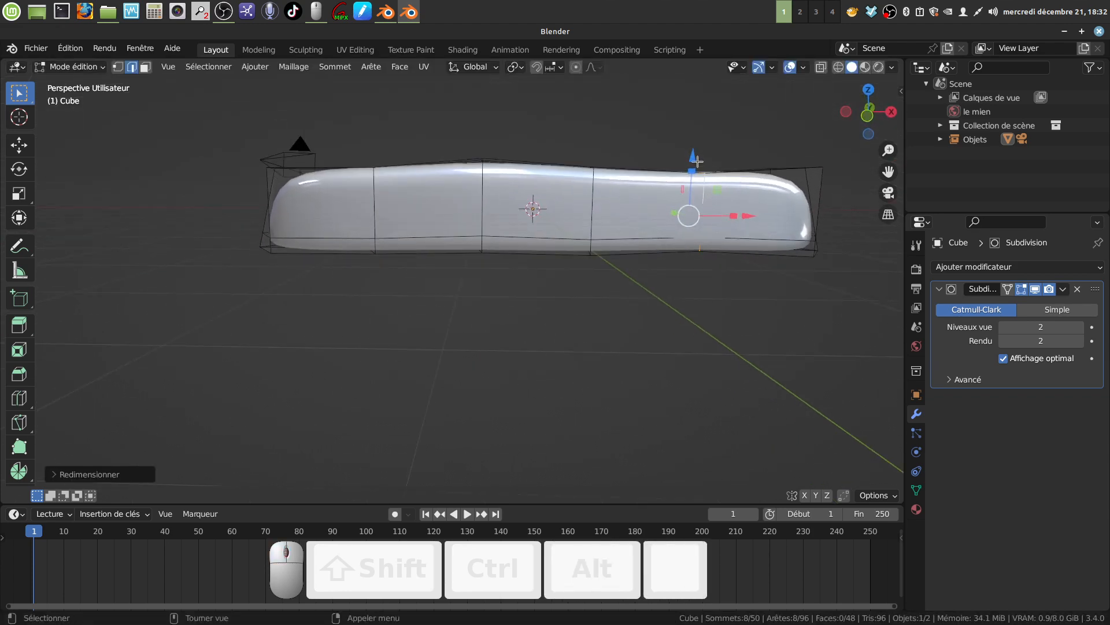
pyautogui.moveTo(697, 161); pyautogui.dragTo(674, 182)
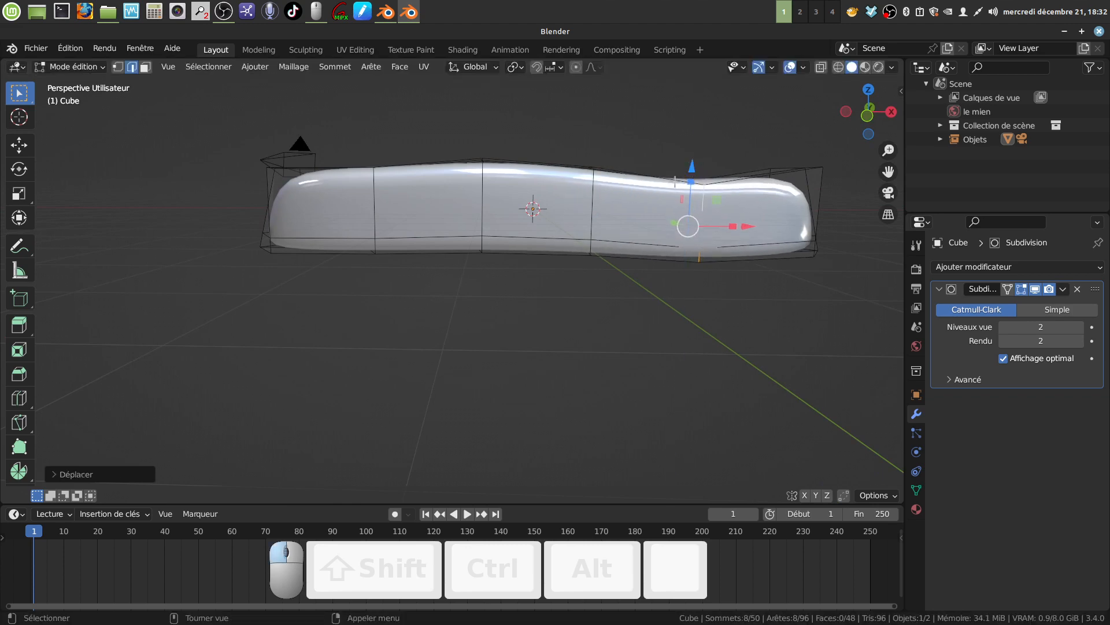
pyautogui.moveTo(675, 182); pyautogui.dragTo(441, 265, button='middle')
pyautogui.press('Tab')
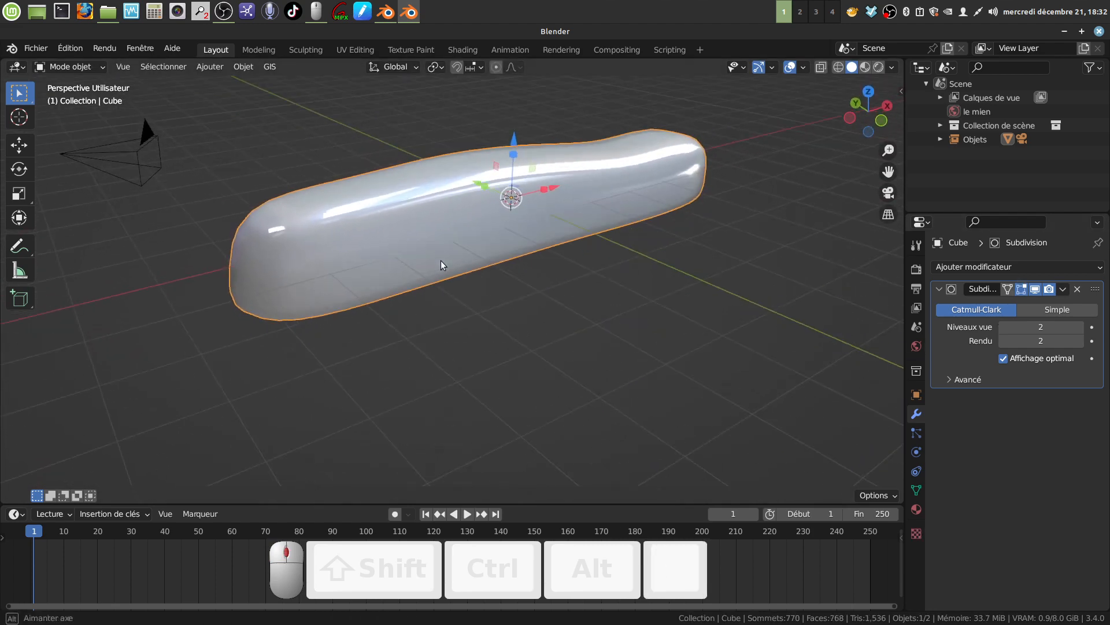
# Add a Displace modifier to the éclair with a new Clouds texture and set the texture size to 1.69.
pyautogui.scroll(-4, 443, 264)
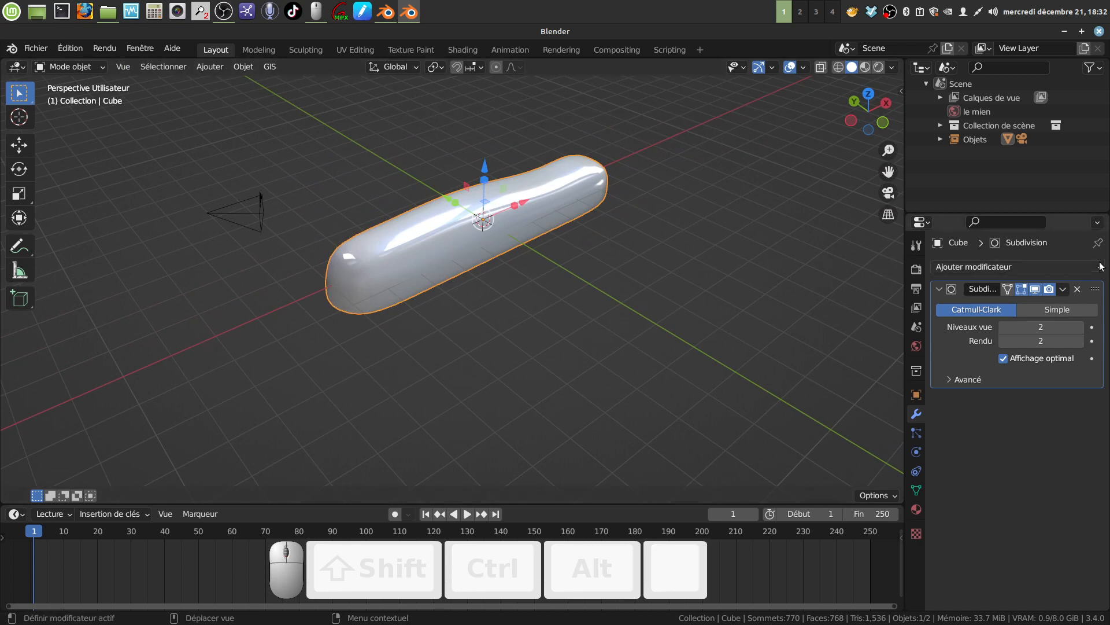
pyautogui.click(1101, 266)
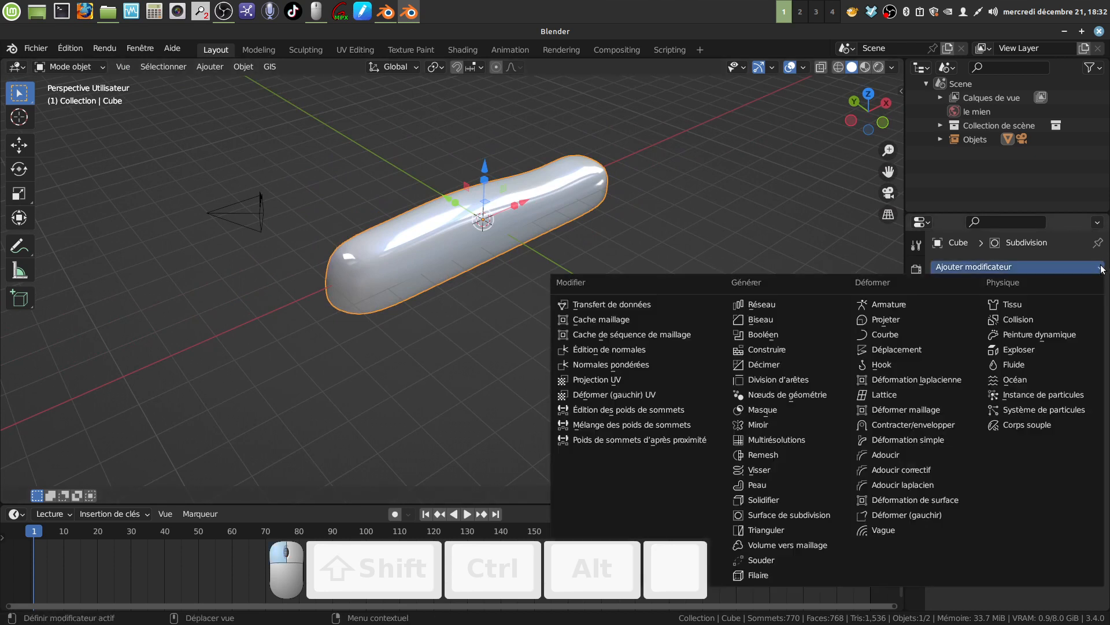
pyautogui.click(909, 349)
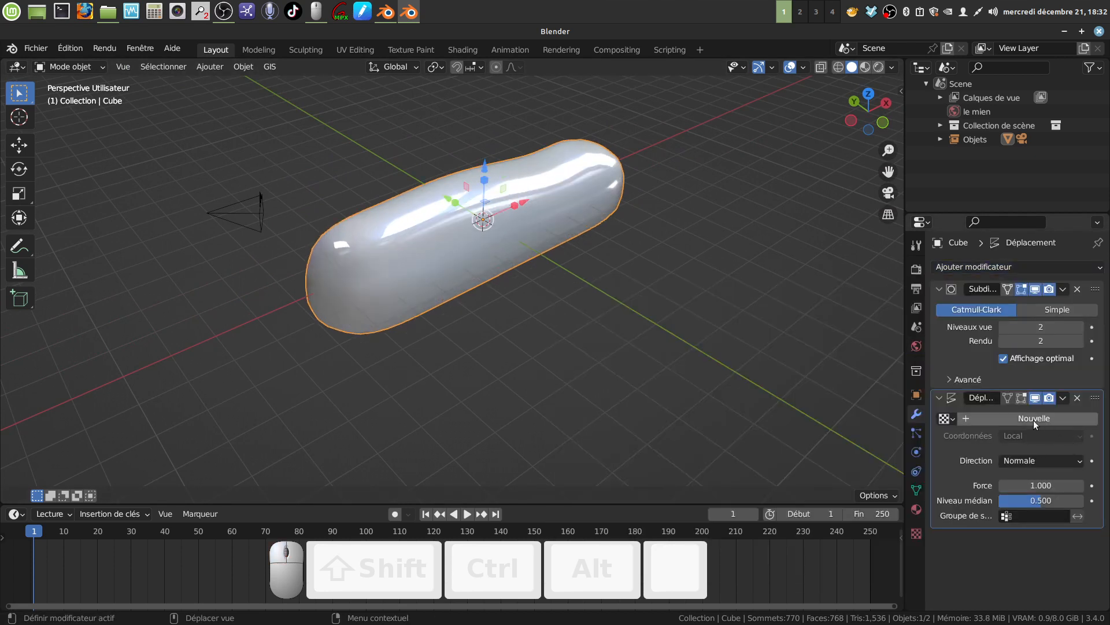
pyautogui.click(1033, 420)
pyautogui.click(1091, 418)
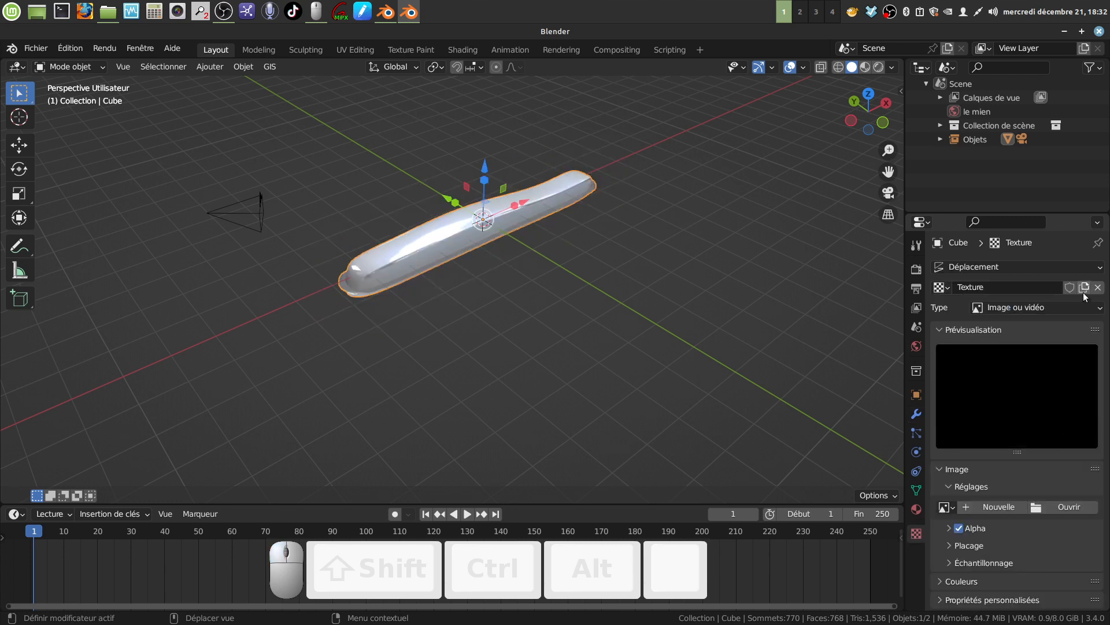
pyautogui.click(1100, 311)
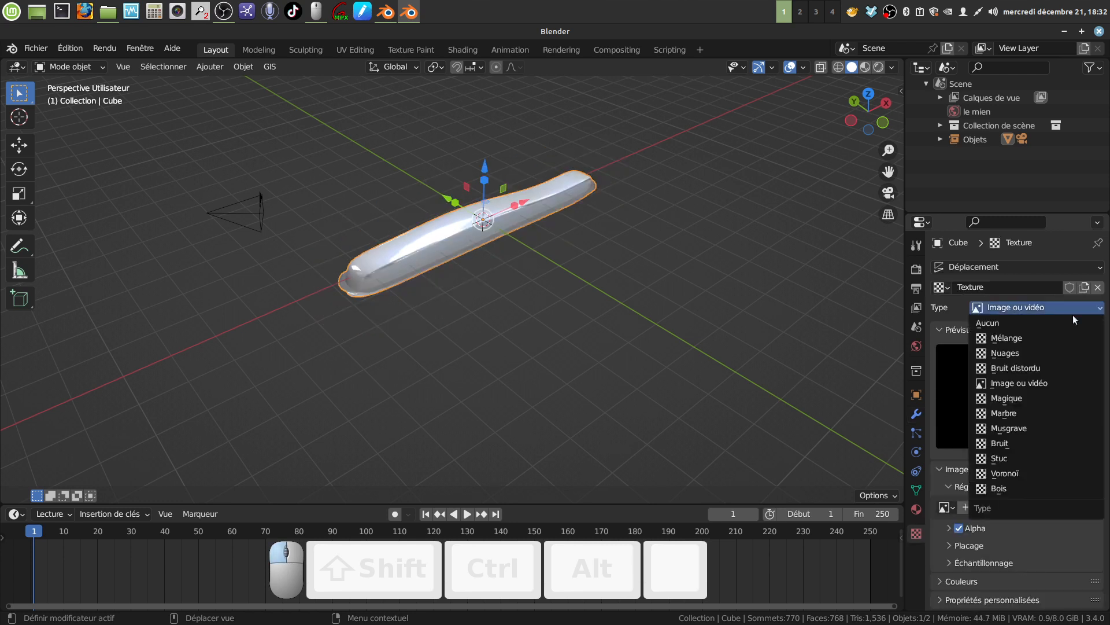
pyautogui.click(1016, 350)
pyautogui.moveTo(1026, 553); pyautogui.dragTo(1073, 553)
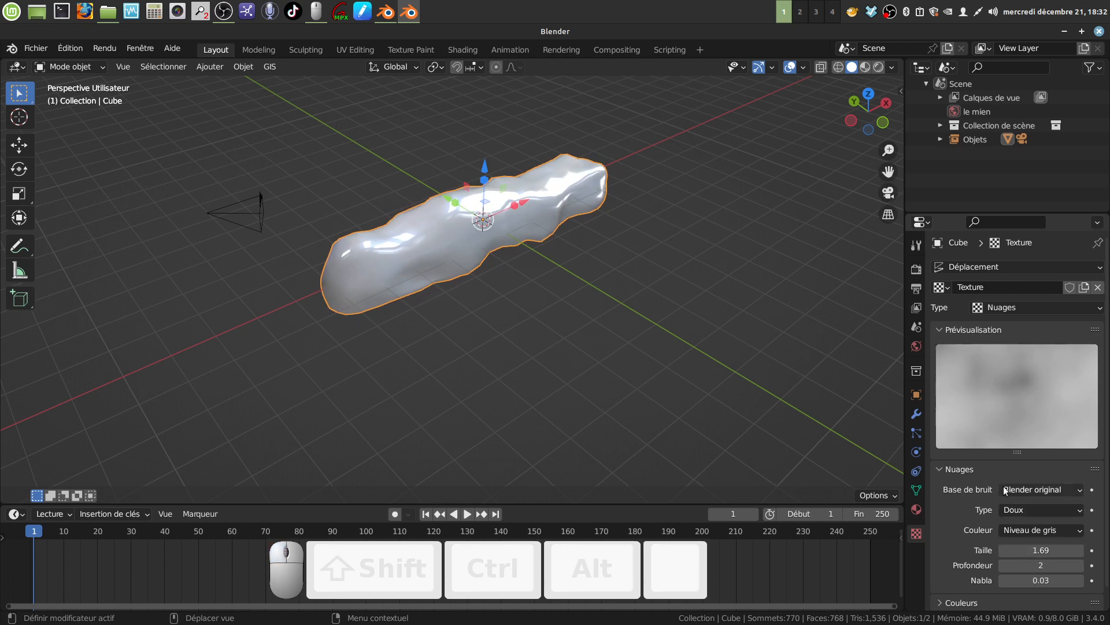
# Set the Displace modifier's strength to 0.300.
pyautogui.click(916, 413)
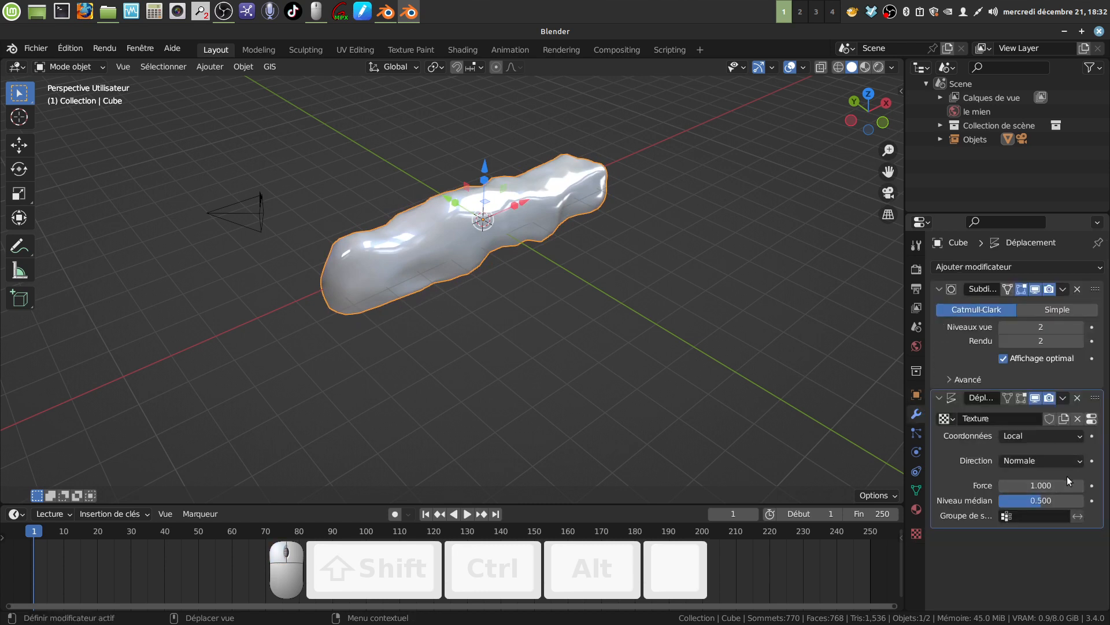
pyautogui.moveTo(1041, 485); pyautogui.dragTo(992, 485)
pyautogui.moveTo(541, 319); pyautogui.dragTo(557, 289, button='middle')
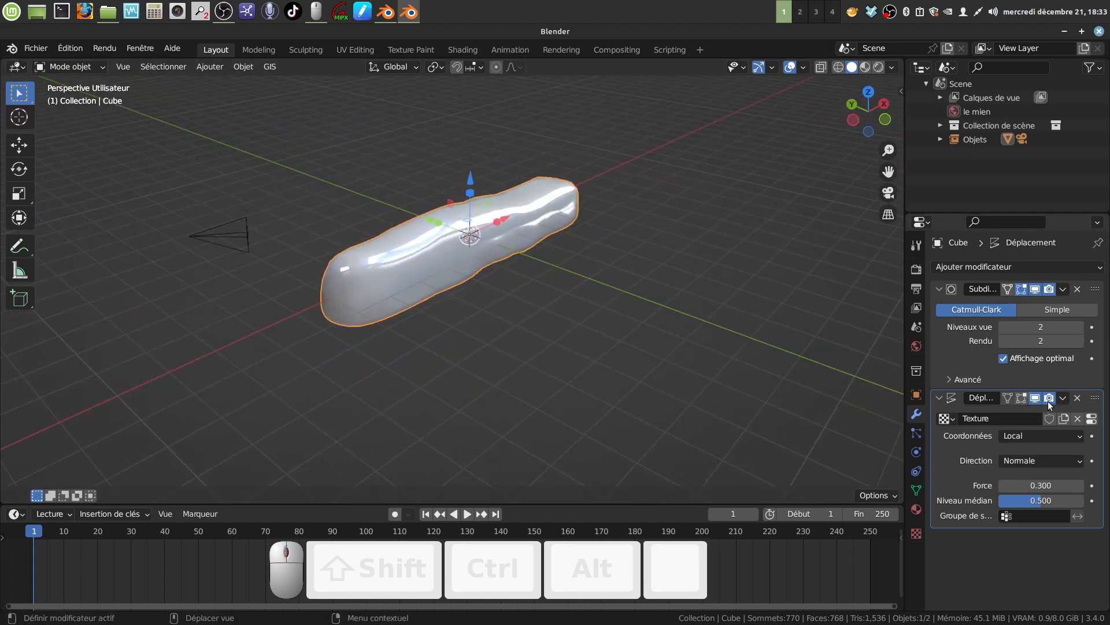
# Apply the Subdivision Surface modifier and the Displace modifier to the éclair mesh.
pyautogui.click(1064, 291)
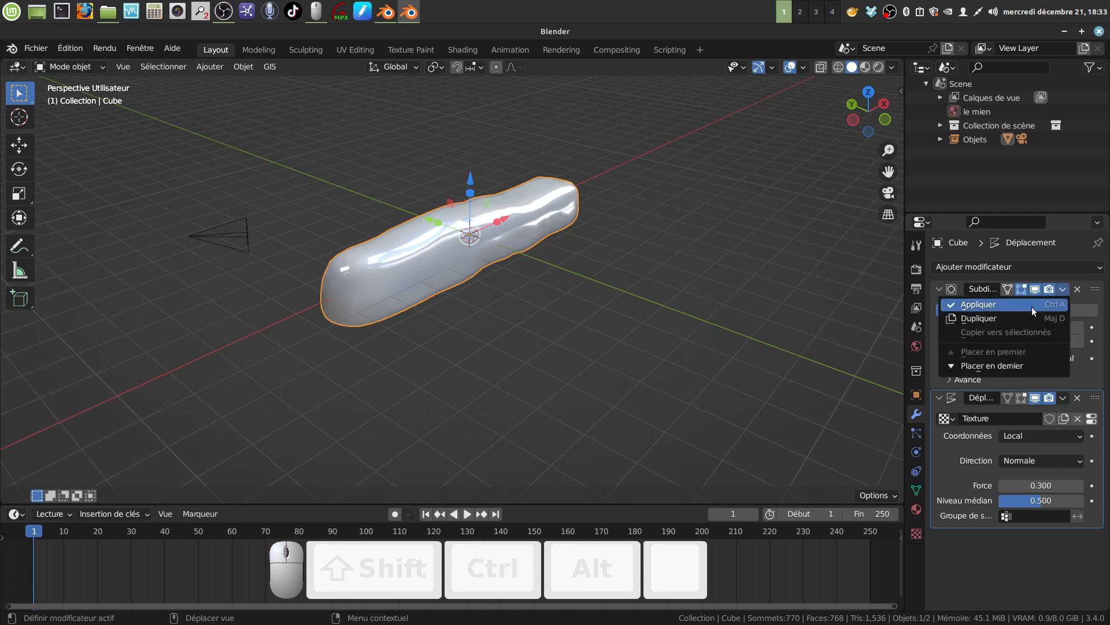
pyautogui.click(1032, 306)
pyautogui.click(1063, 289)
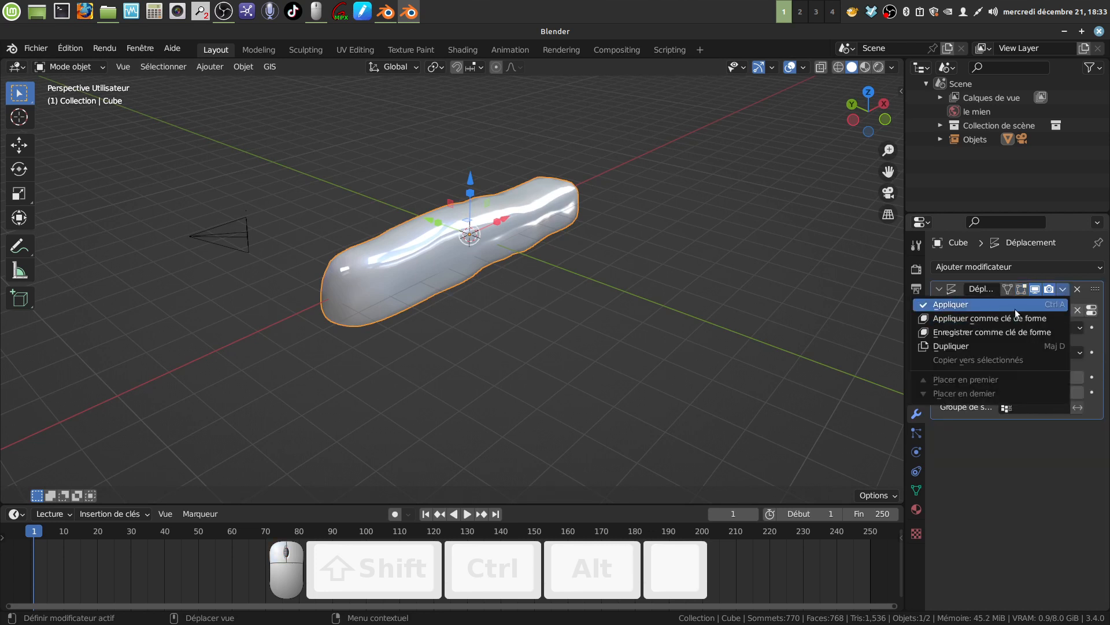
pyautogui.click(1015, 309)
# Generate snow over the selected éclair as icing, with 100% coverage and a height of 0.30.
pyautogui.moveTo(665, 260); pyautogui.dragTo(417, 238, button='middle')
pyautogui.moveTo(417, 237)
pyautogui.mouseDown(button='middle')
pyautogui.moveTo(388, 223)
pyautogui.moveTo(377, 202)
pyautogui.moveTo(418, 227)
pyautogui.moveTo(404, 251)
pyautogui.moveTo(417, 269)
pyautogui.moveTo(407, 285)
pyautogui.moveTo(442, 277)
pyautogui.moveTo(553, 329)
pyautogui.moveTo(454, 294)
pyautogui.moveTo(408, 220)
pyautogui.moveTo(408, 237)
pyautogui.mouseUp(button='middle')
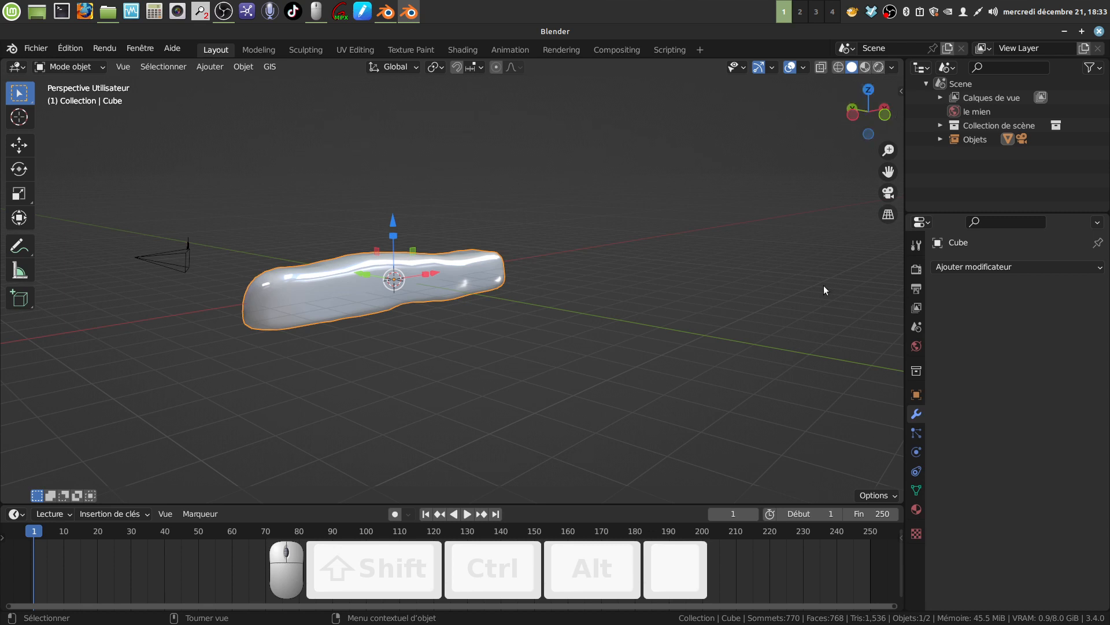
pyautogui.press('n')
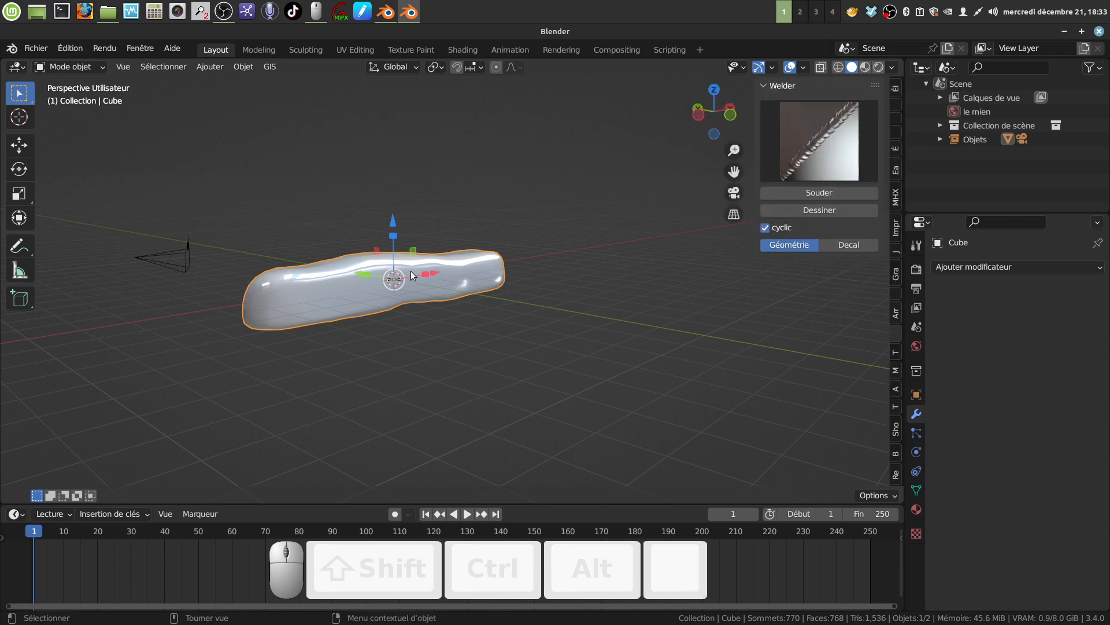
pyautogui.moveTo(412, 275)
pyautogui.mouseDown(button='middle')
pyautogui.moveTo(407, 296)
pyautogui.moveTo(396, 286)
pyautogui.mouseUp(button='middle')
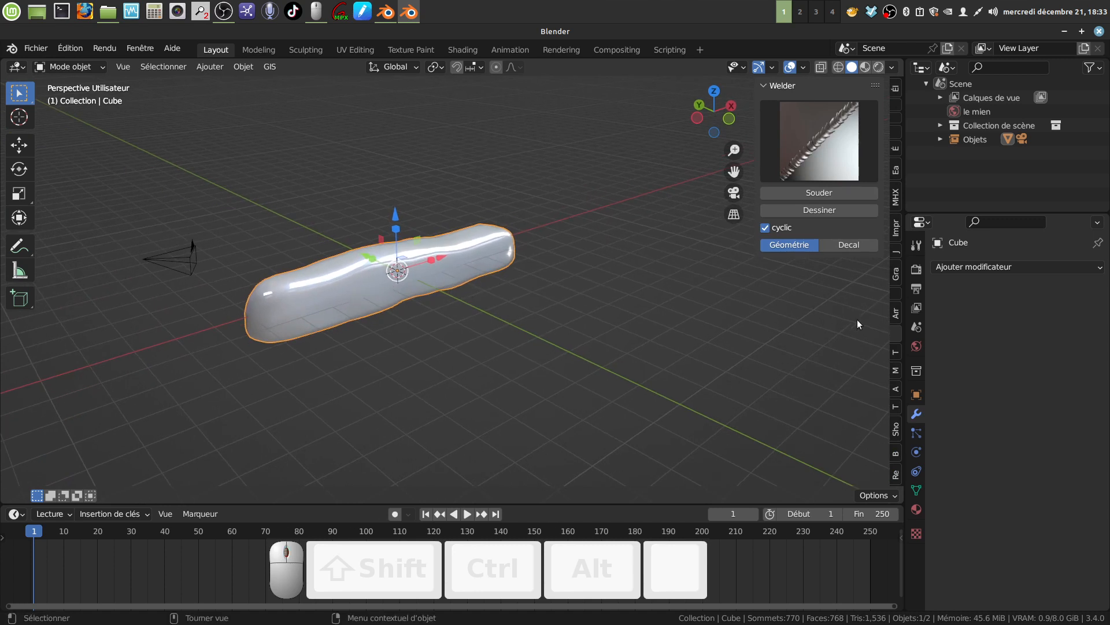
pyautogui.click(896, 474)
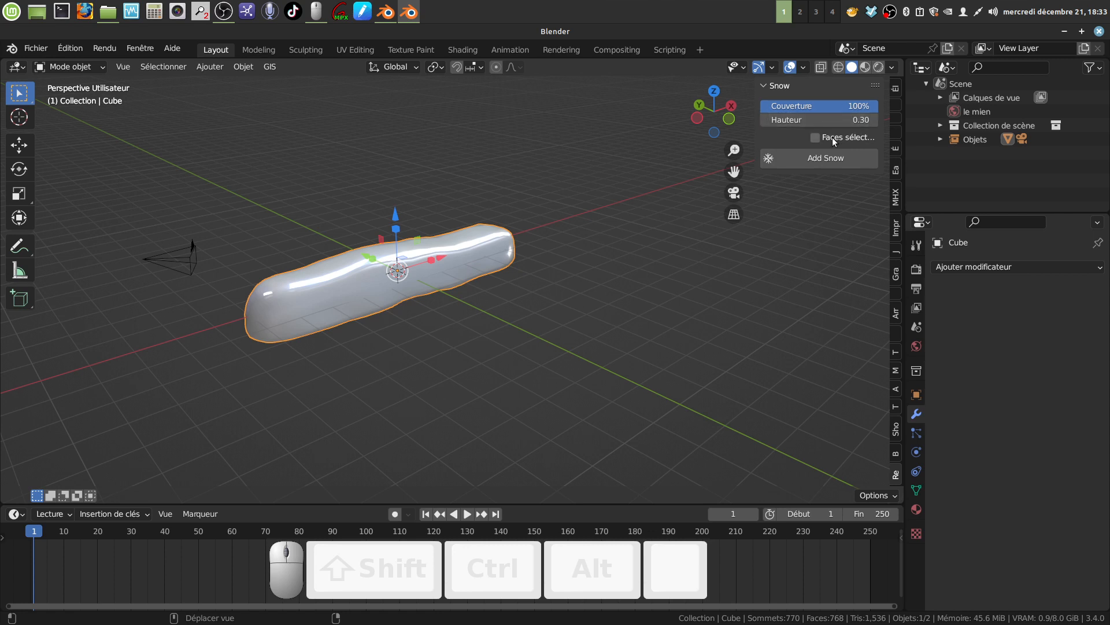
pyautogui.click(826, 160)
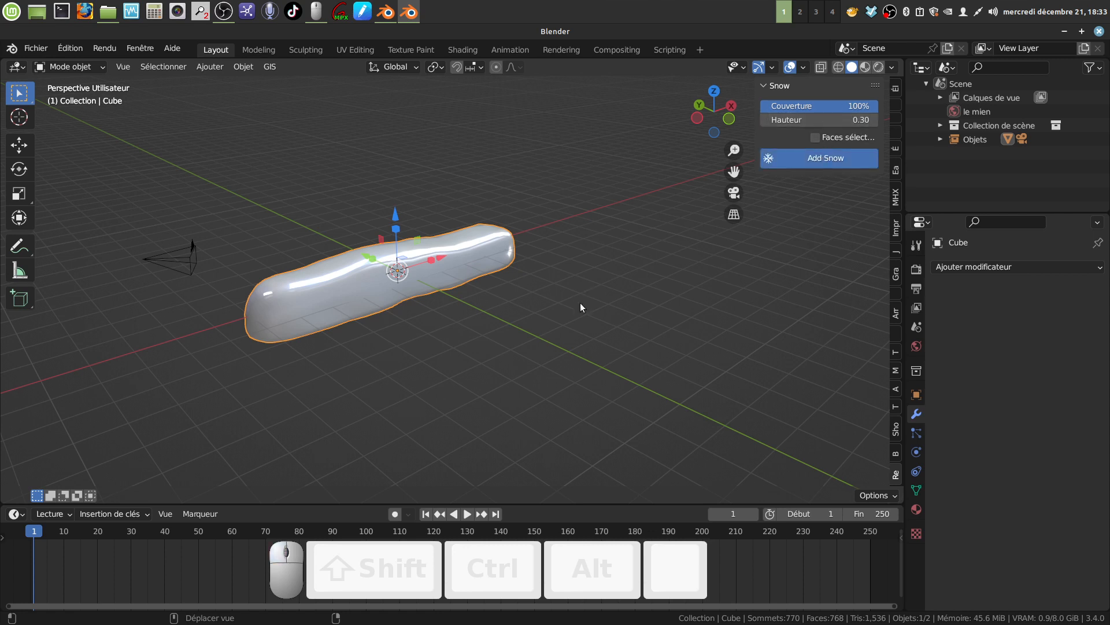
# In Edit Mode, pull the icing's lower rim down along Z near the +X end of the -Y side, then nudge it along Y.
pyautogui.moveTo(581, 303); pyautogui.dragTo(616, 285, button='middle')
pyautogui.moveTo(321, 297); pyautogui.dragTo(482, 305, button='middle')
pyautogui.press('Tab')
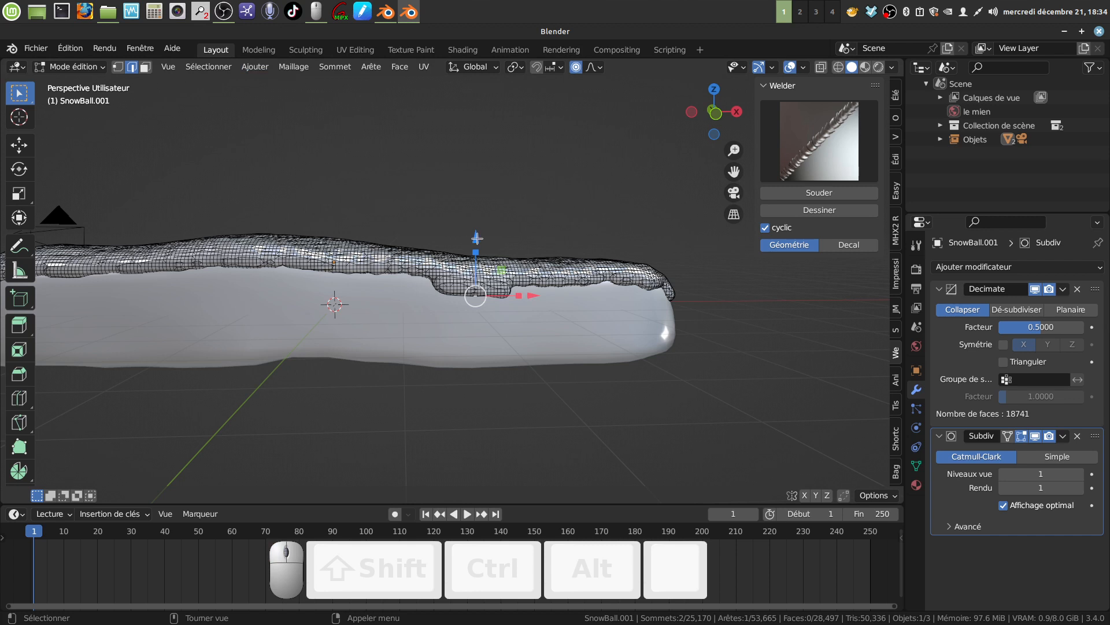
pyautogui.moveTo(477, 238); pyautogui.dragTo(471, 248)
pyautogui.scroll(-11, 474, 244)
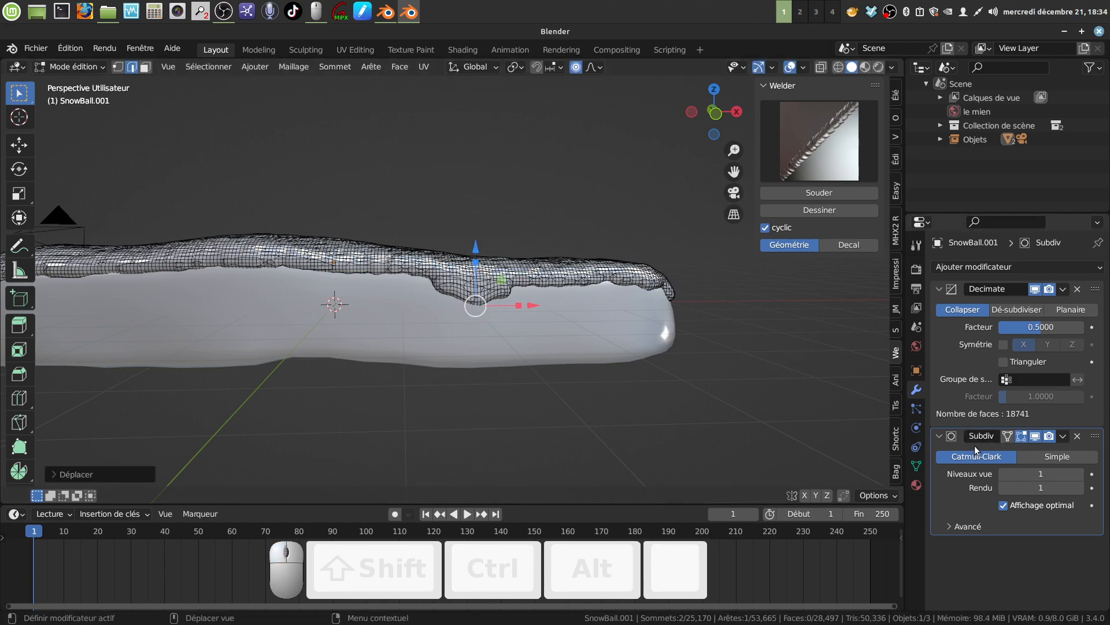
pyautogui.moveTo(471, 304); pyautogui.dragTo(499, 275, button='middle')
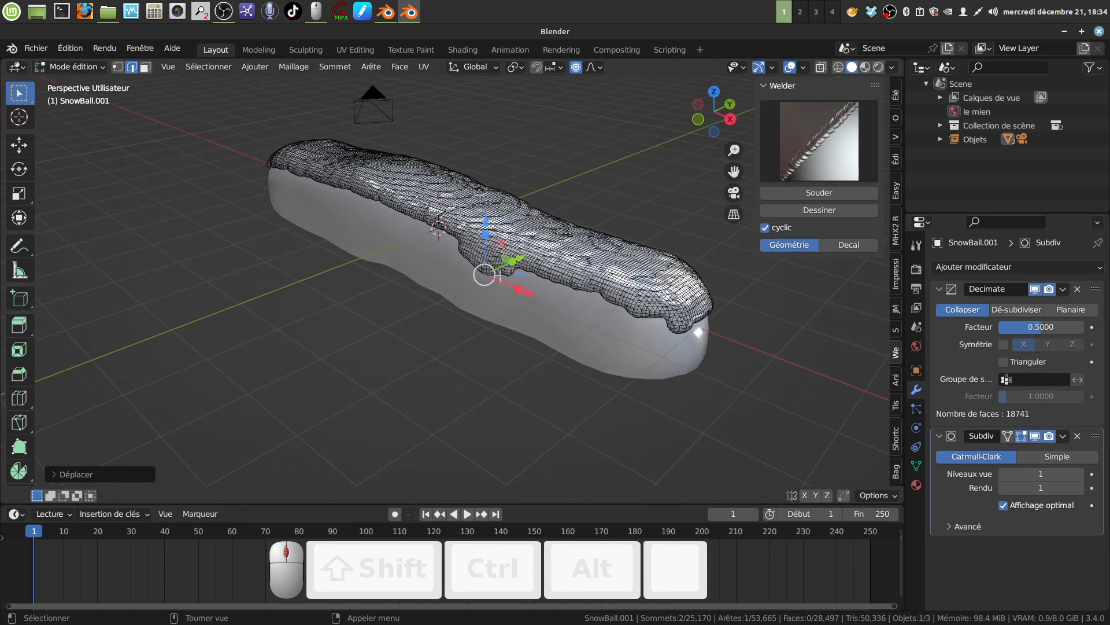
pyautogui.moveTo(520, 257); pyautogui.dragTo(521, 260)
pyautogui.moveTo(527, 256); pyautogui.dragTo(623, 237, button='middle')
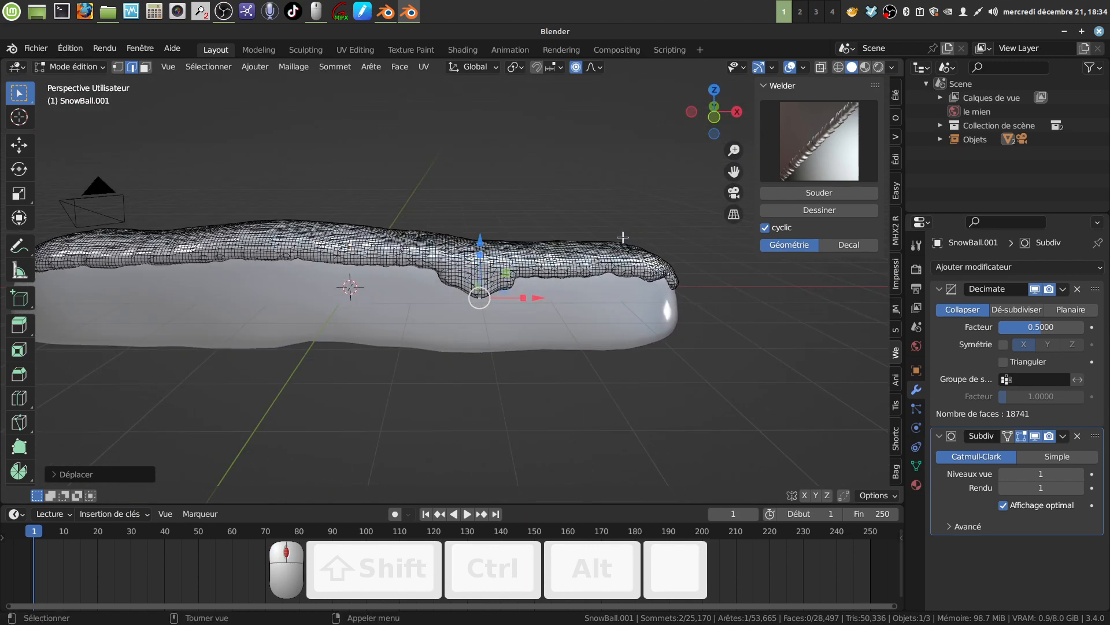
# Select an edge on the icing's rim near the -X end of the +Y side and pull it down along Z as a drip.
pyautogui.moveTo(270, 276); pyautogui.dragTo(349, 277, button='middle')
pyautogui.scroll(-3, 349, 277)
pyautogui.press('KP_Delete')
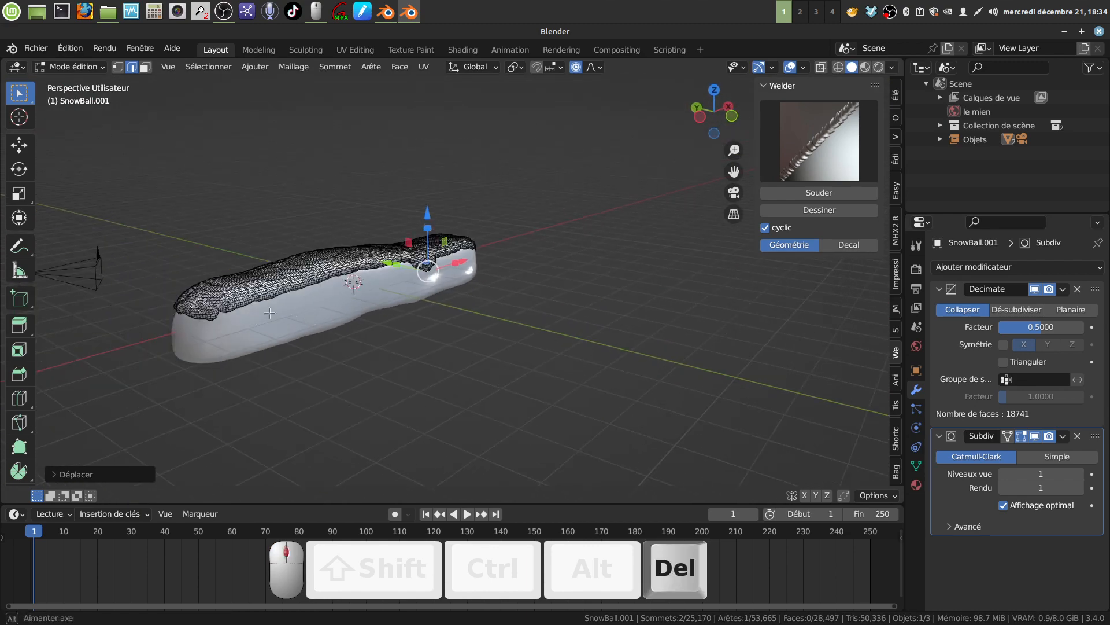
pyautogui.keyDown('shift'); pyautogui.moveTo(224, 379); pyautogui.dragTo(489, 355, button='middle'); pyautogui.keyUp('shift')
pyautogui.scroll(3, 537, 284)
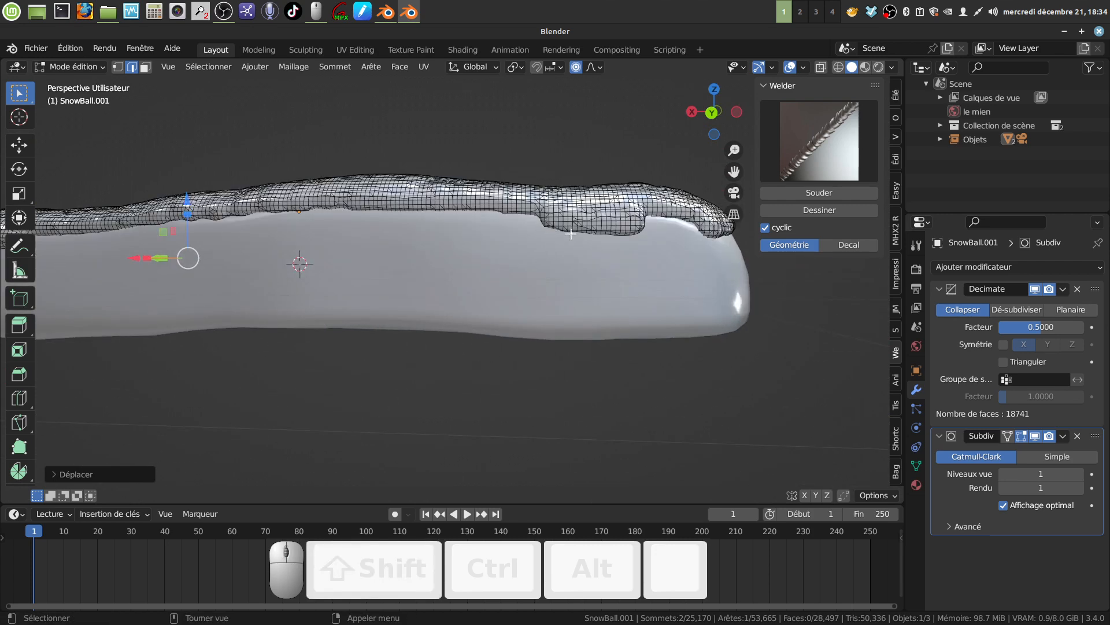
pyautogui.click(628, 230)
pyautogui.moveTo(629, 172); pyautogui.dragTo(628, 191)
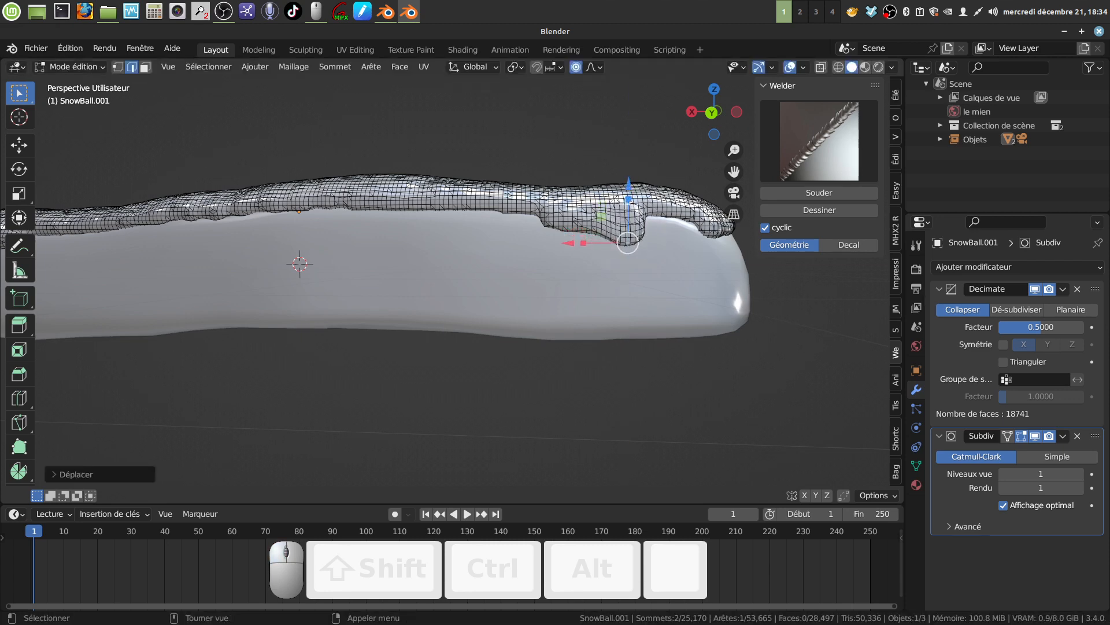
pyautogui.scroll(-3, 513, 269)
pyautogui.moveTo(513, 269); pyautogui.dragTo(384, 271, button='middle')
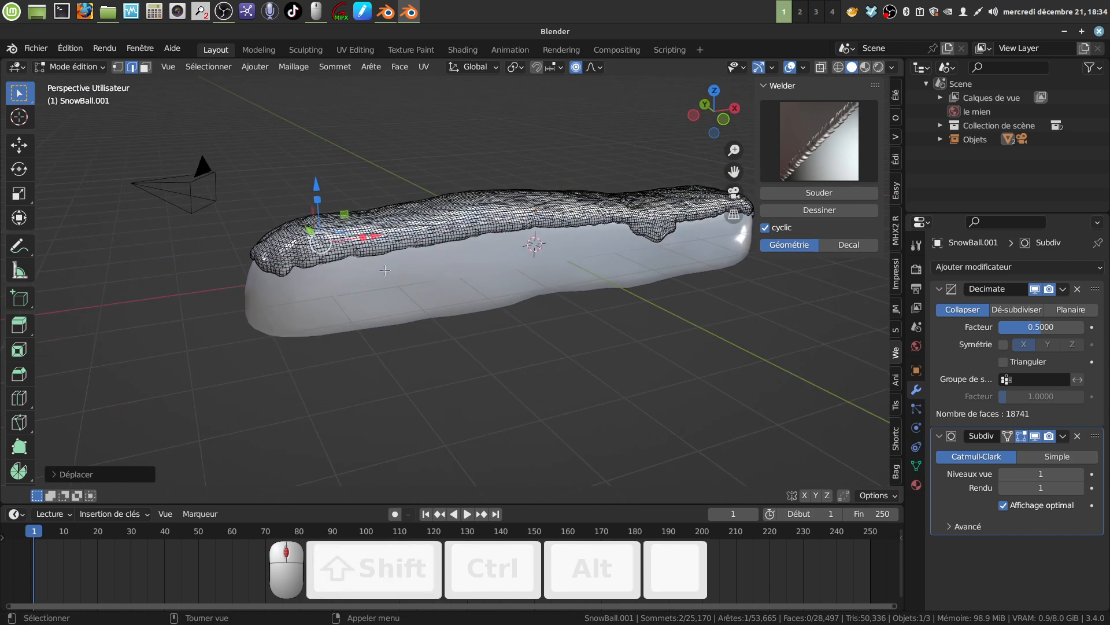
# Check the icing's drips in both Object and Edit Mode, then leave Edit Mode and deselect the icing.
pyautogui.press('Tab')
pyautogui.scroll(-1, 433, 286)
pyautogui.press('Tab')
pyautogui.scroll(-4, 457, 307)
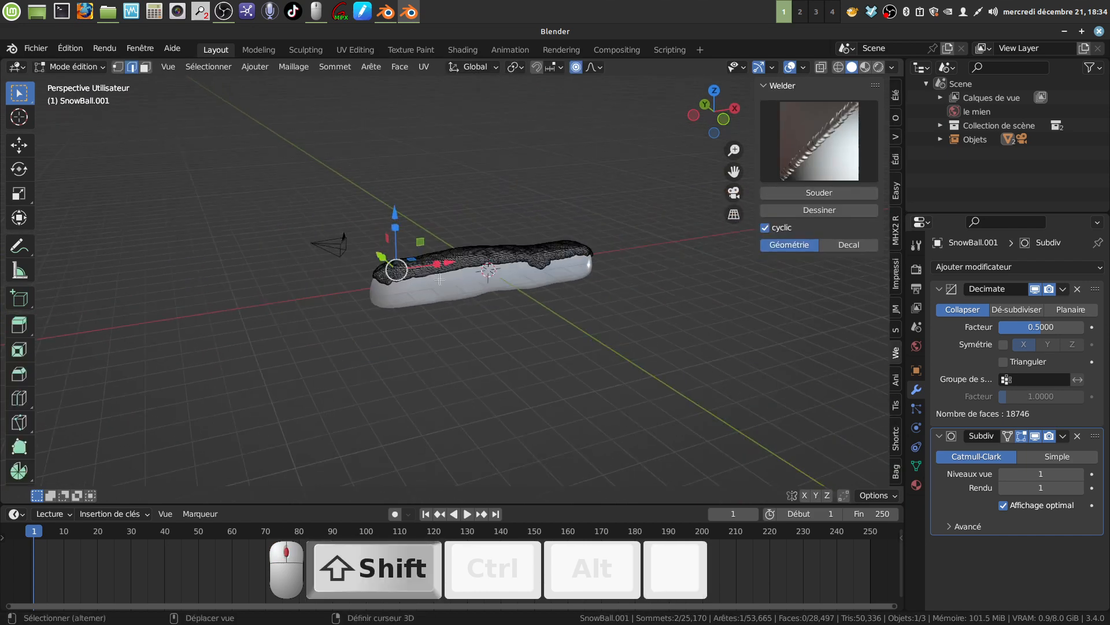
pyautogui.keyDown('shift'); pyautogui.moveTo(513, 323); pyautogui.dragTo(453, 296, button='middle'); pyautogui.keyUp('shift')
pyautogui.press('Tab')
pyautogui.scroll(4, 497, 307)
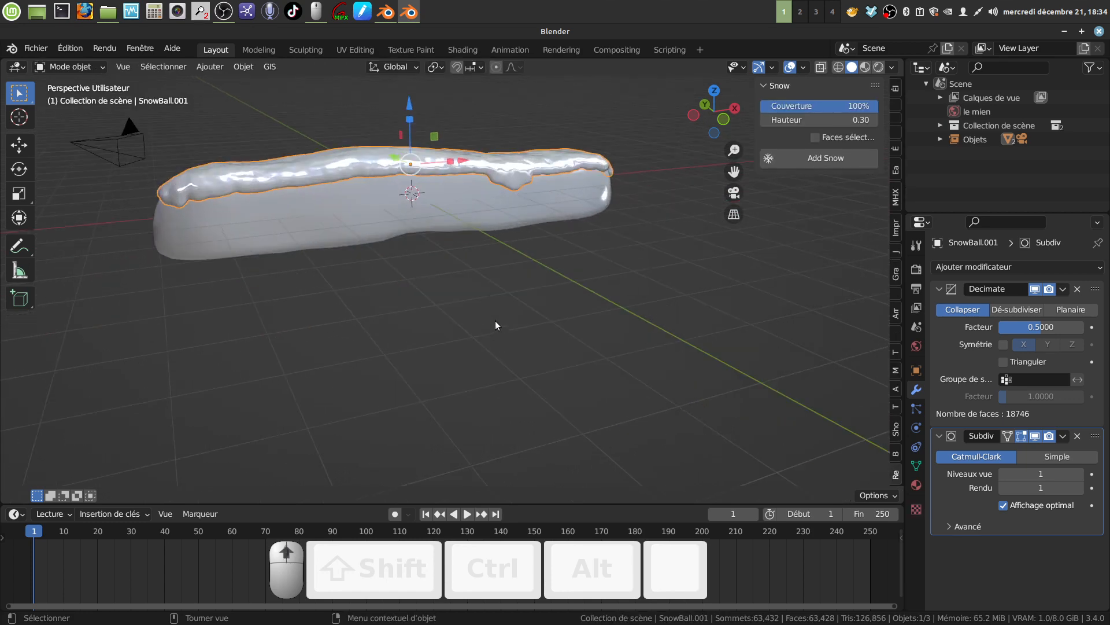
pyautogui.press('Tab')
pyautogui.press('Tab')
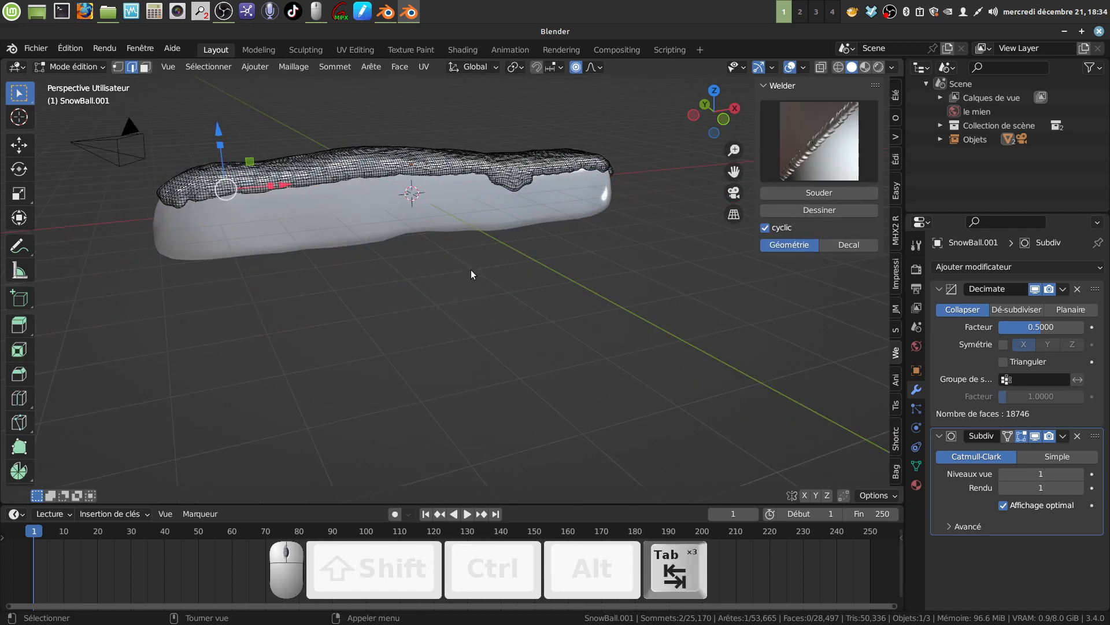
pyautogui.moveTo(485, 265); pyautogui.dragTo(530, 289, button='middle')
pyautogui.click(501, 282)
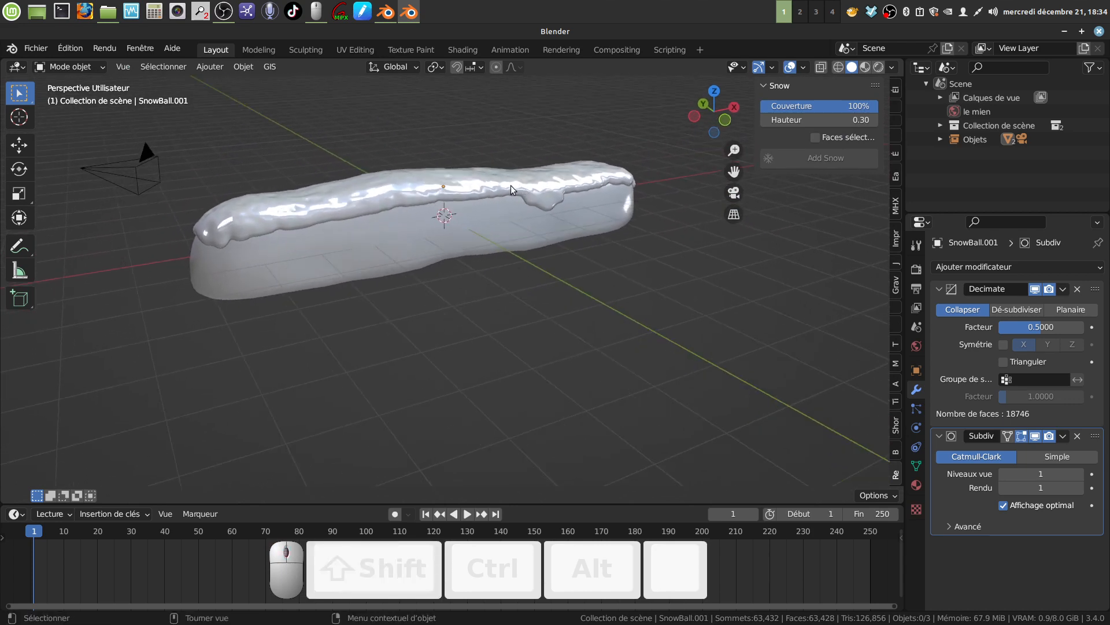
# Apply the Decimate and Subdivision modifiers to the icing mesh.
pyautogui.moveTo(715, 334); pyautogui.dragTo(1019, 308, button='middle')
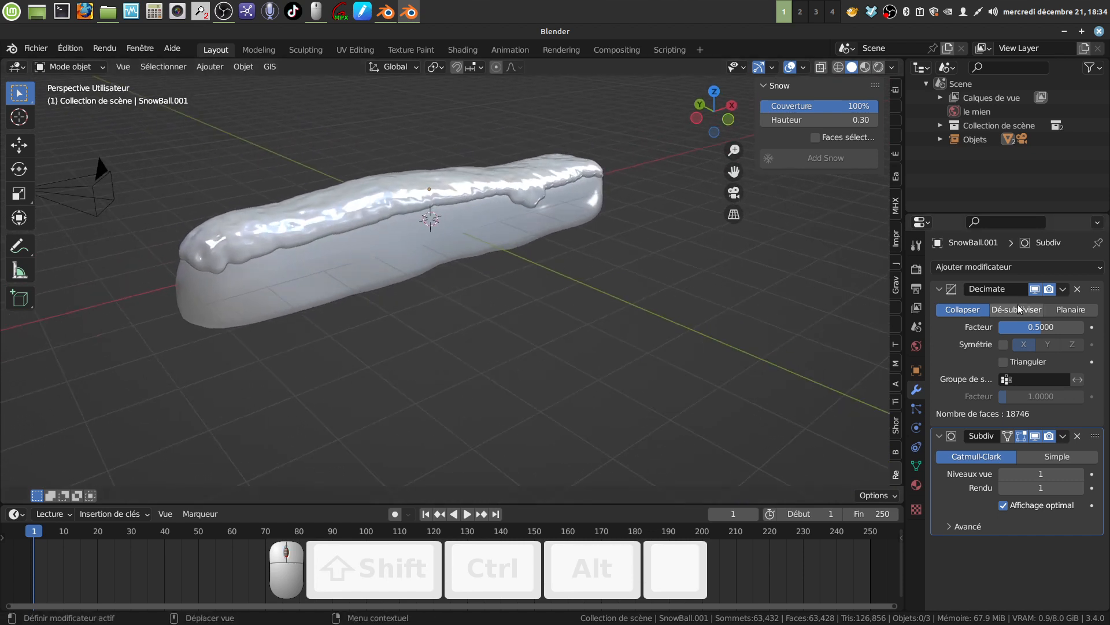
pyautogui.click(1064, 290)
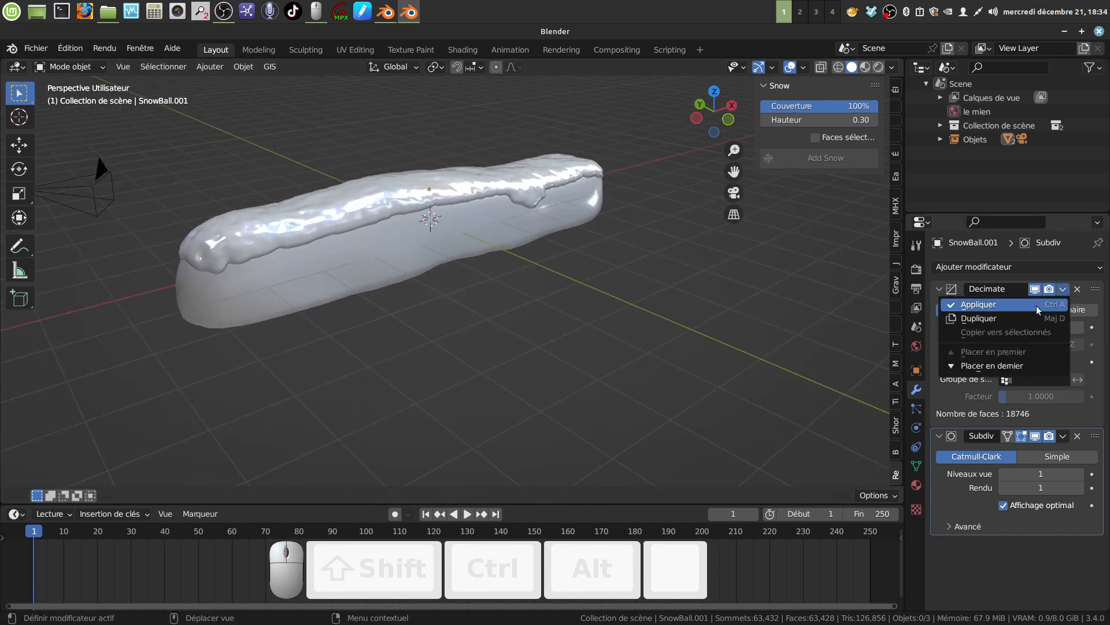
pyautogui.click(1040, 304)
pyautogui.click(1063, 289)
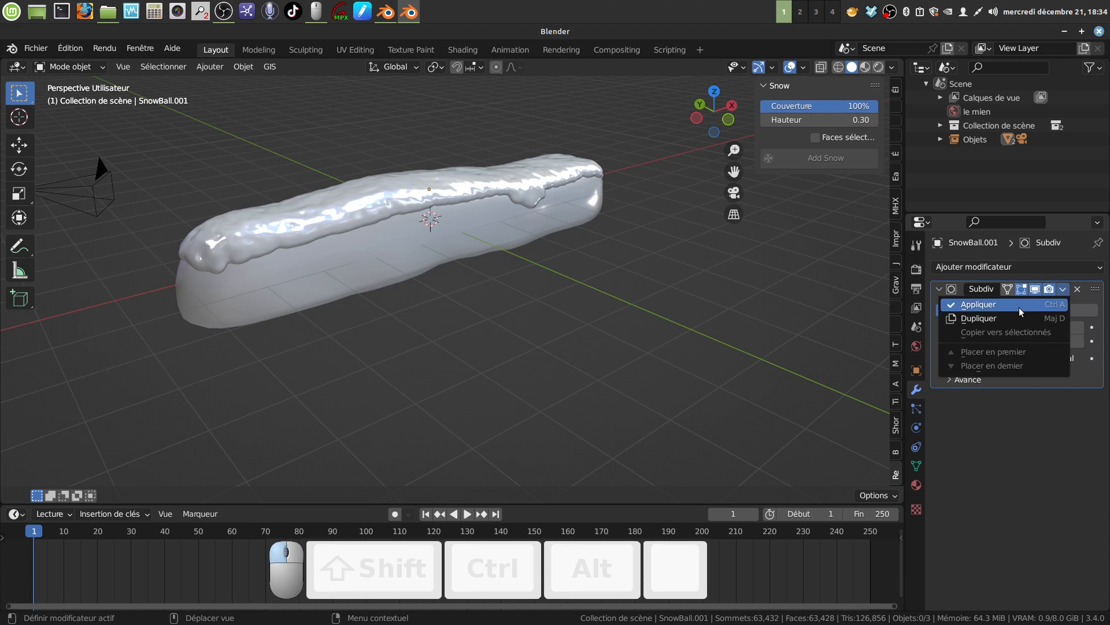
pyautogui.click(1041, 302)
pyautogui.moveTo(417, 232); pyautogui.dragTo(453, 198, button='middle')
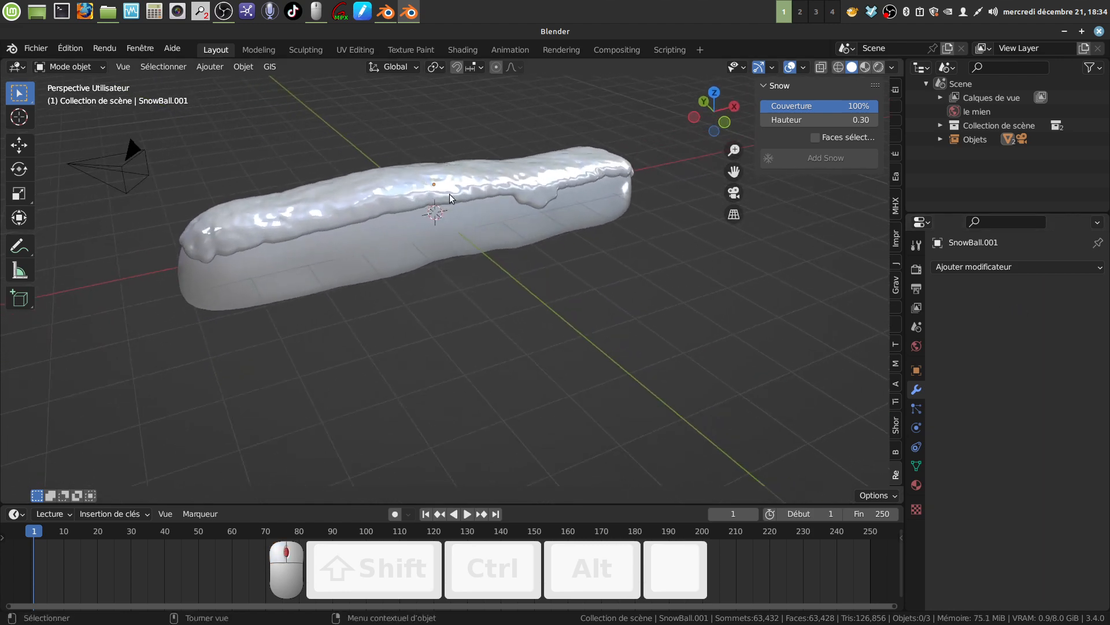
# Replace the icing's Snow material with a new material and switch the viewport to rendered shading.
pyautogui.click(481, 215)
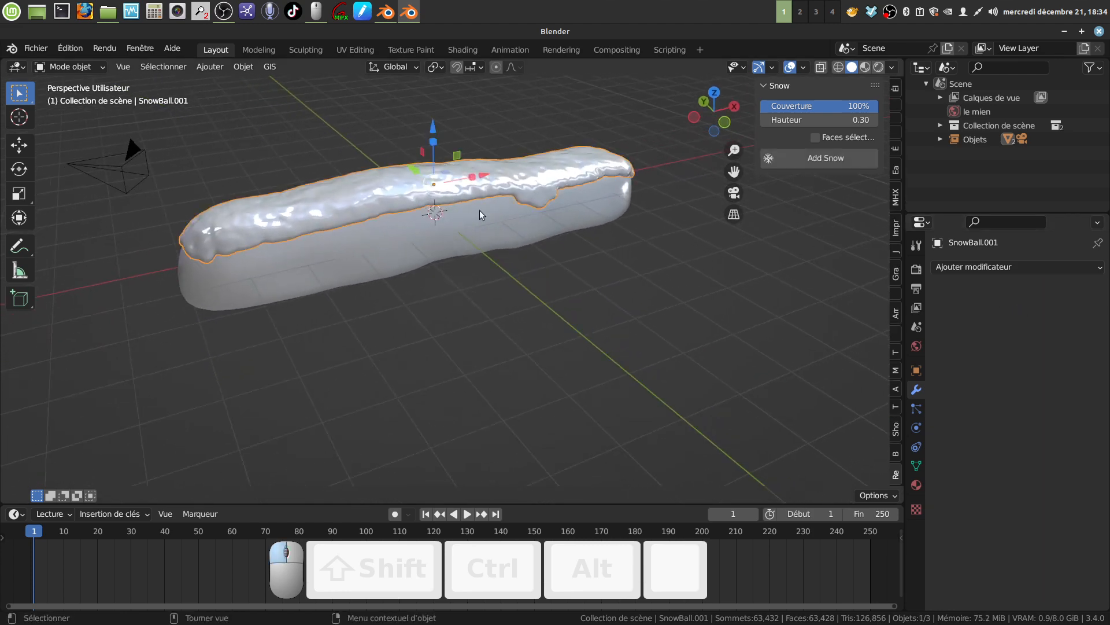
pyautogui.click(916, 486)
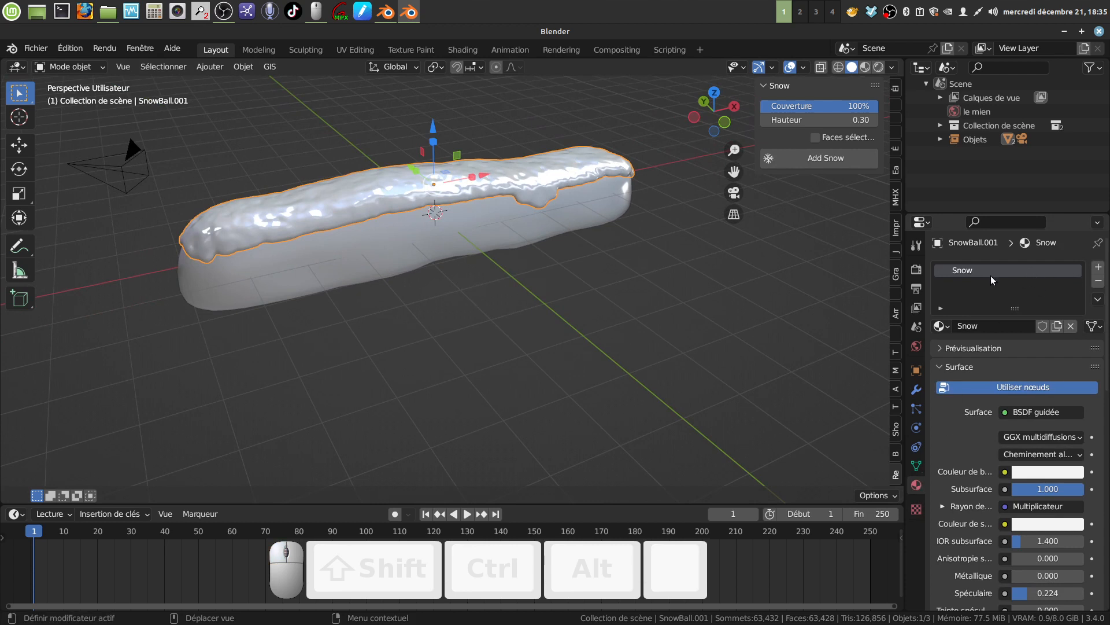
pyautogui.click(1099, 283)
pyautogui.click(1098, 283)
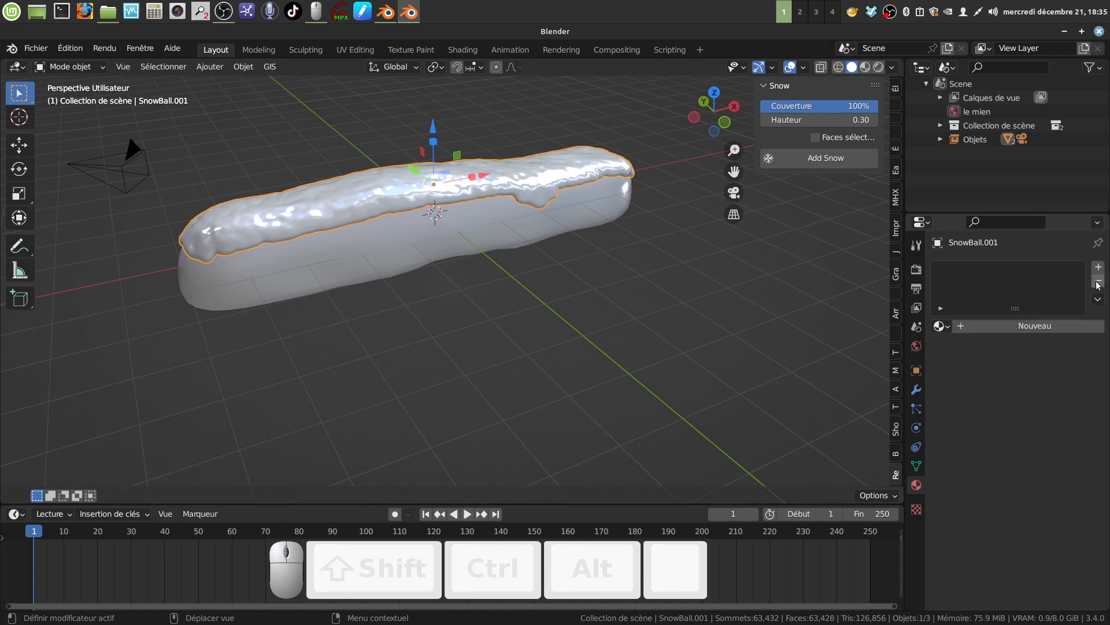
pyautogui.moveTo(454, 280)
pyautogui.mouseDown(button='middle')
pyautogui.moveTo(470, 266)
pyautogui.moveTo(453, 262)
pyautogui.moveTo(479, 231)
pyautogui.moveTo(471, 289)
pyautogui.mouseUp(button='middle')
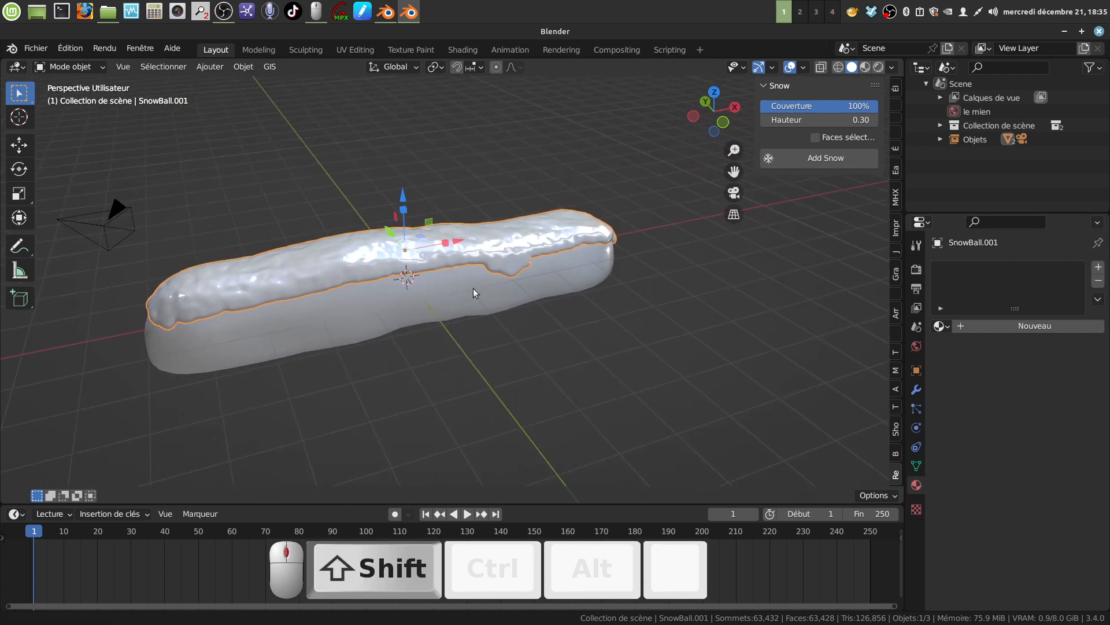
pyautogui.click(999, 327)
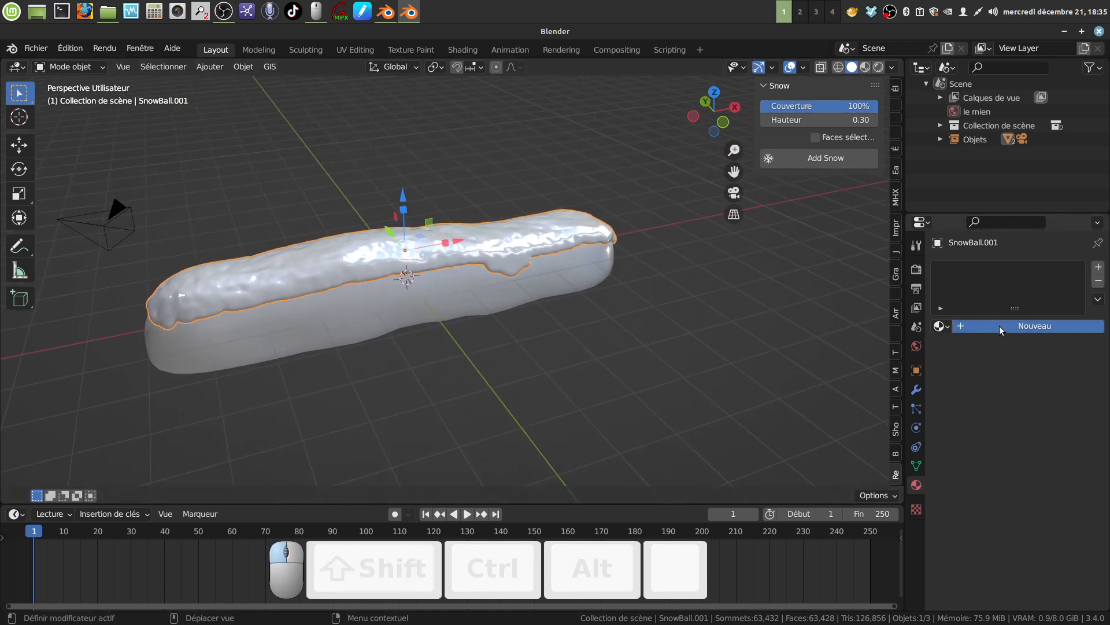
pyautogui.click(879, 68)
pyautogui.moveTo(566, 228)
pyautogui.mouseDown(button='middle')
pyautogui.moveTo(581, 234)
pyautogui.moveTo(561, 230)
pyautogui.mouseUp(button='middle')
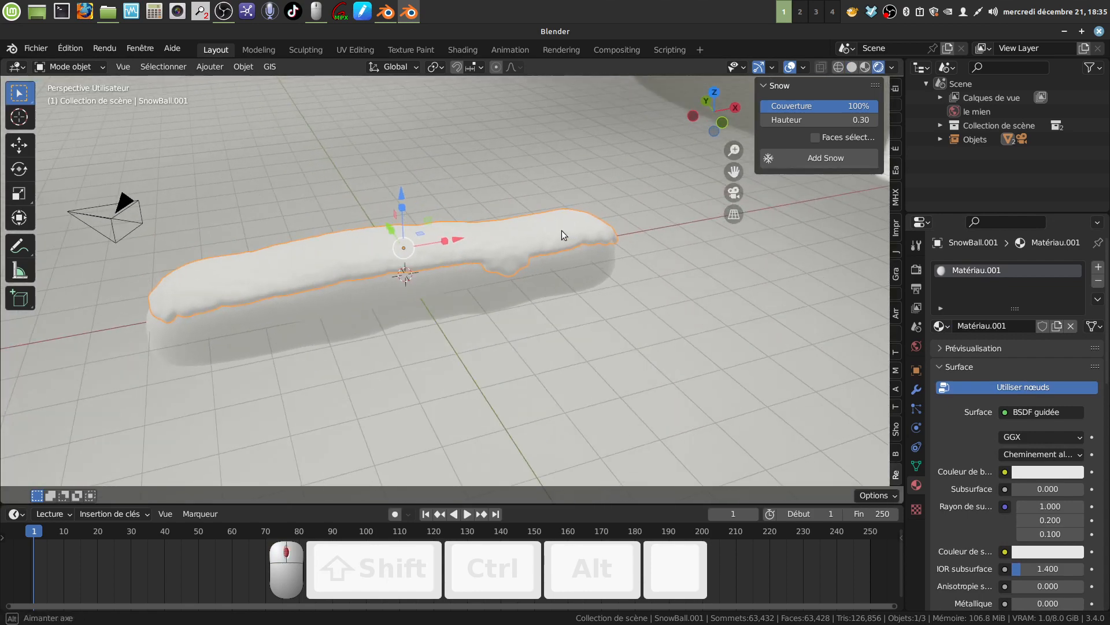
# Examine the icing's mesh around the drip in Edit Mode, then return to Object Mode.
pyautogui.scroll(4, 558, 236)
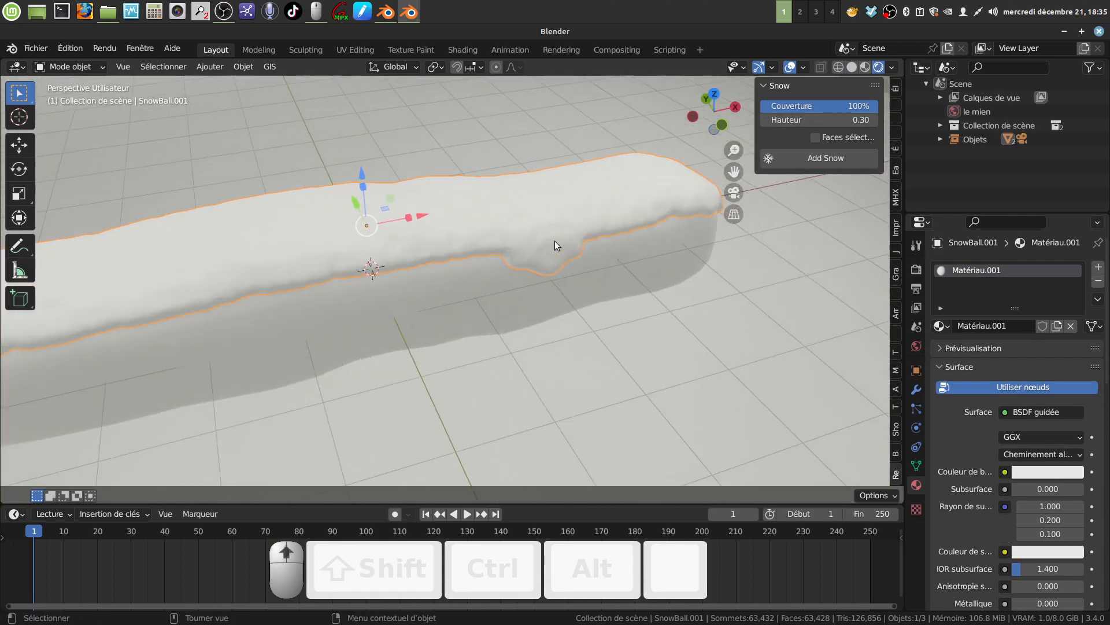
pyautogui.press('Tab')
pyautogui.moveTo(531, 229); pyautogui.dragTo(545, 204, button='middle')
pyautogui.scroll(4, 535, 223)
pyautogui.scroll(-4, 545, 204)
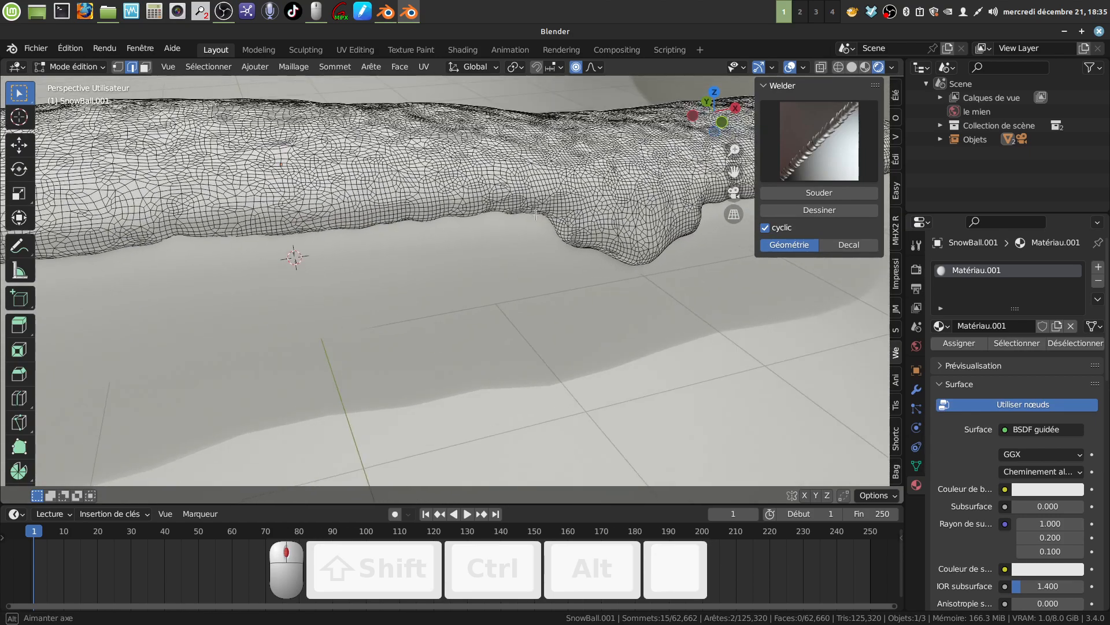
pyautogui.press('Tab')
pyautogui.scroll(-3, 570, 233)
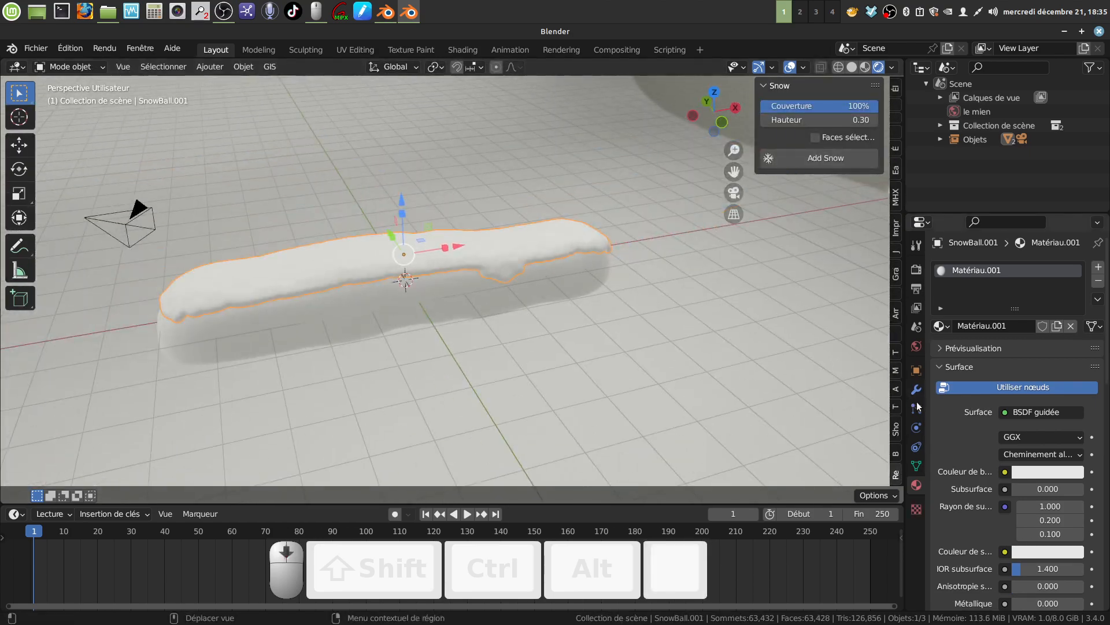
# Set the icing material's base color to a dark chocolate brown.
pyautogui.moveTo(863, 408); pyautogui.dragTo(943, 456, button='middle')
pyautogui.scroll(-2, 942, 457)
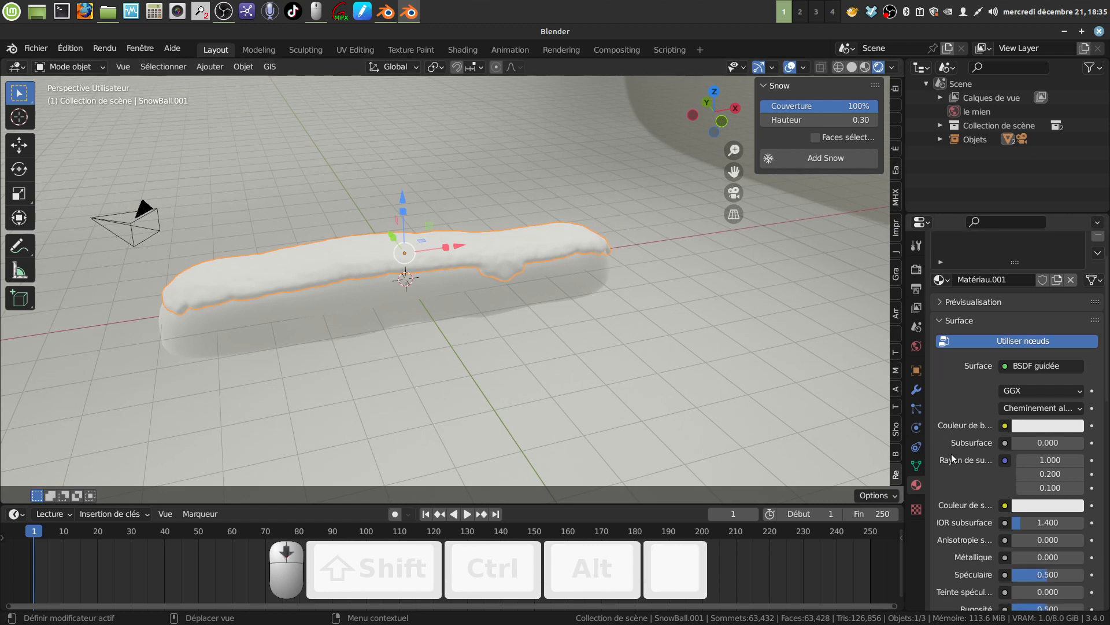
pyautogui.click(1036, 426)
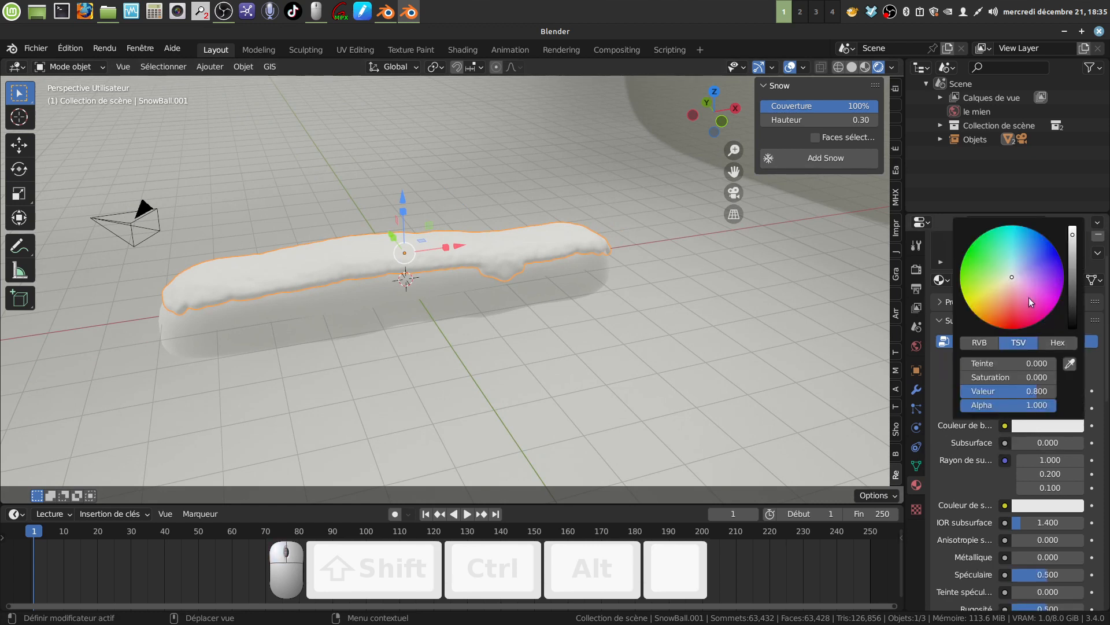
pyautogui.click(994, 313)
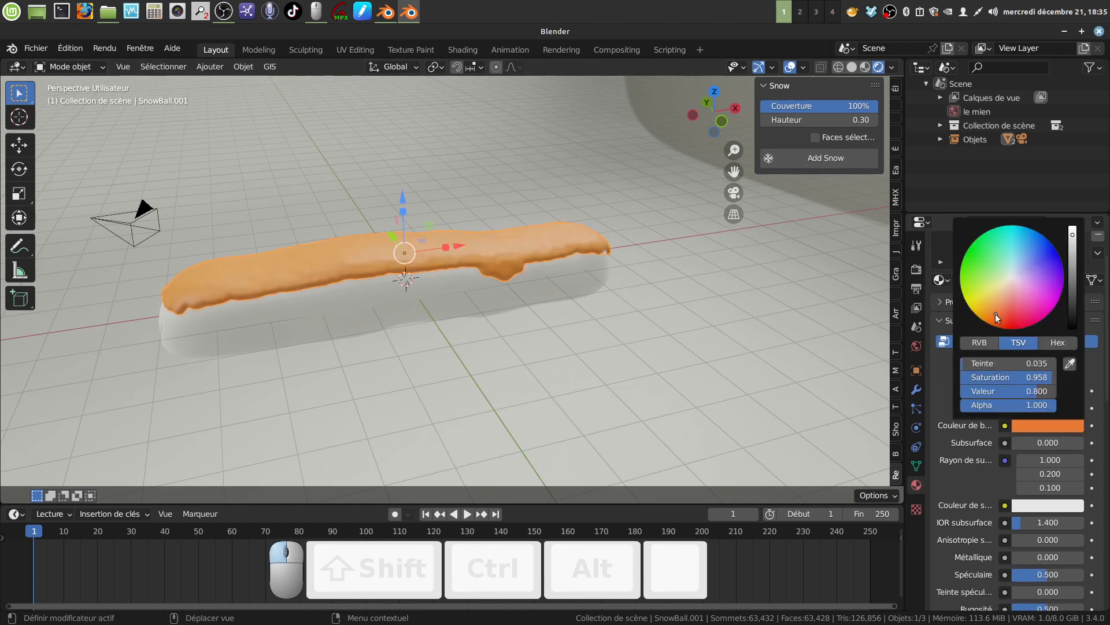
pyautogui.click(999, 318)
pyautogui.moveTo(1071, 244); pyautogui.dragTo(1073, 303)
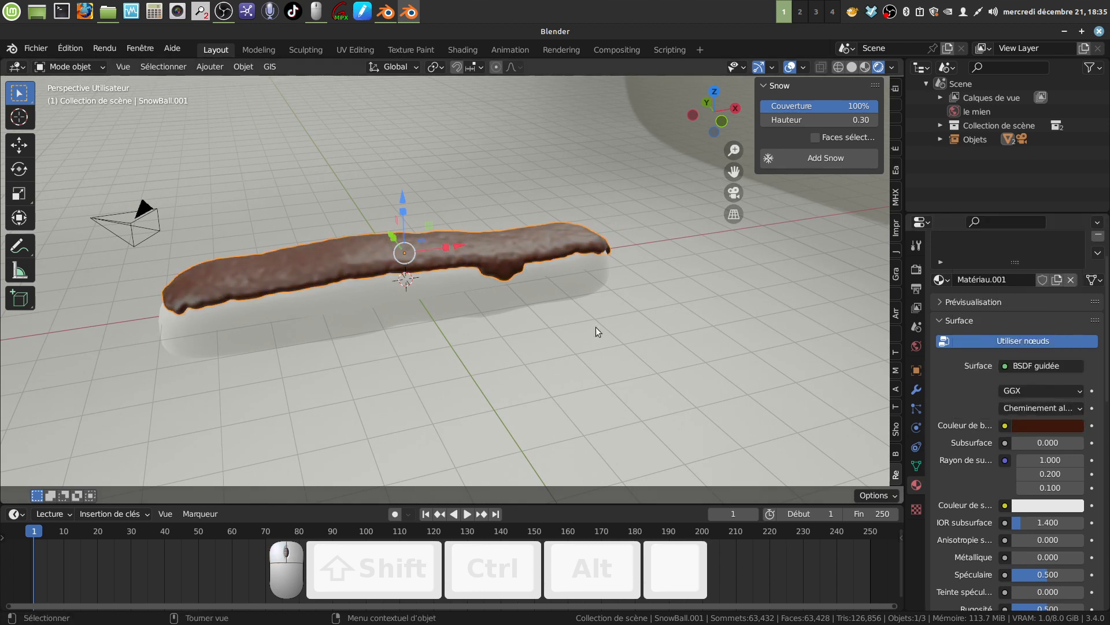
pyautogui.moveTo(596, 328); pyautogui.dragTo(649, 312, button='middle')
pyautogui.scroll(-3, 990, 508)
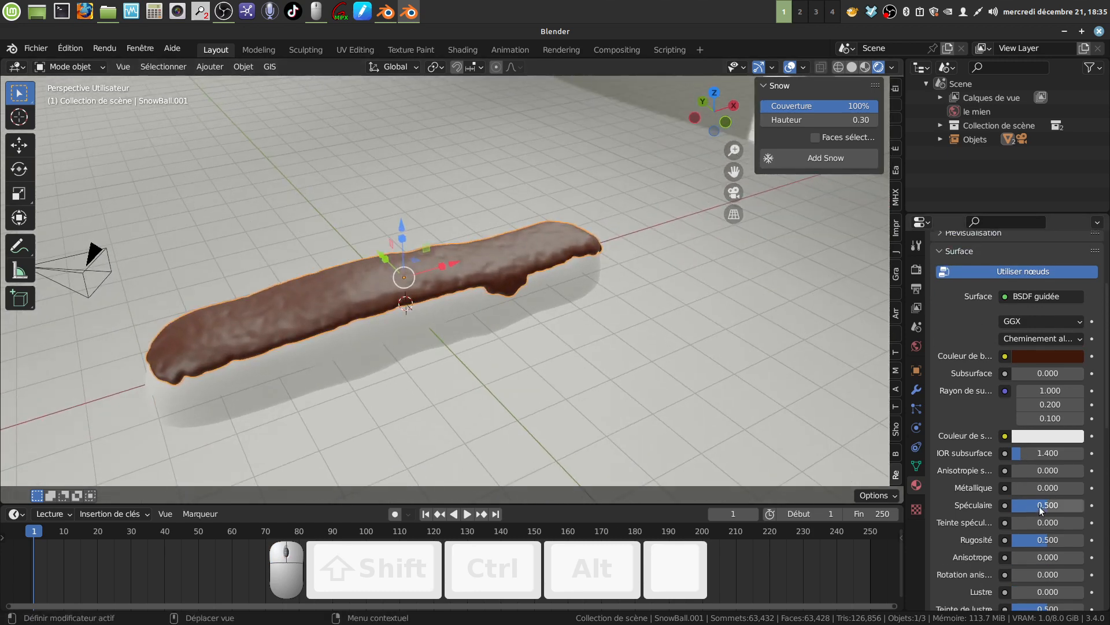
# Set the icing material's roughness to 0.333.
pyautogui.click(1039, 506)
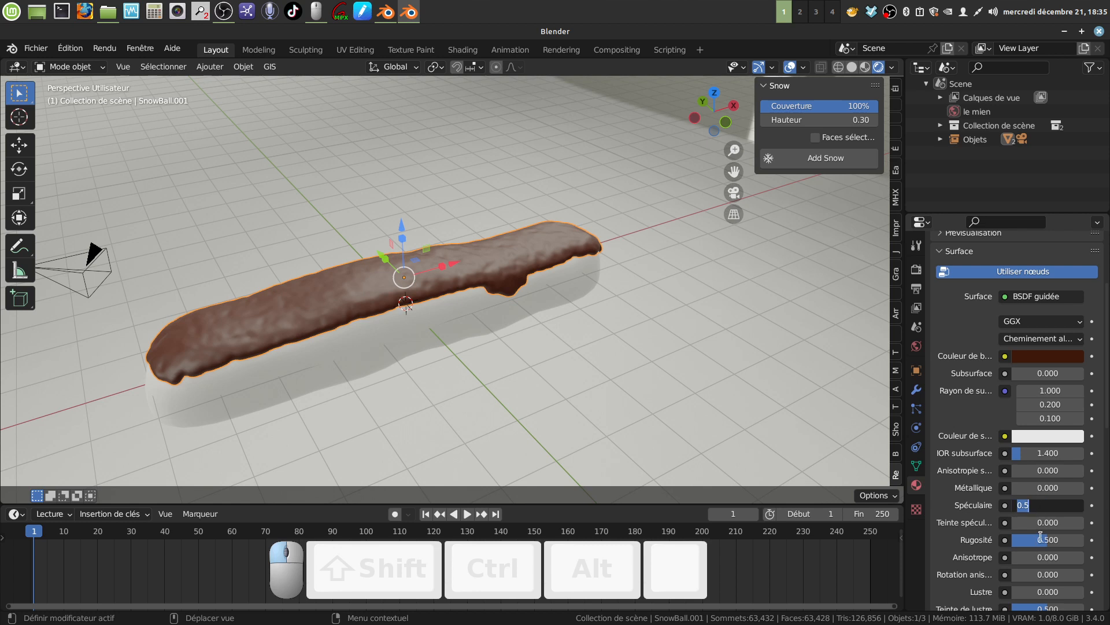
pyautogui.click(955, 545)
pyautogui.click(1040, 540)
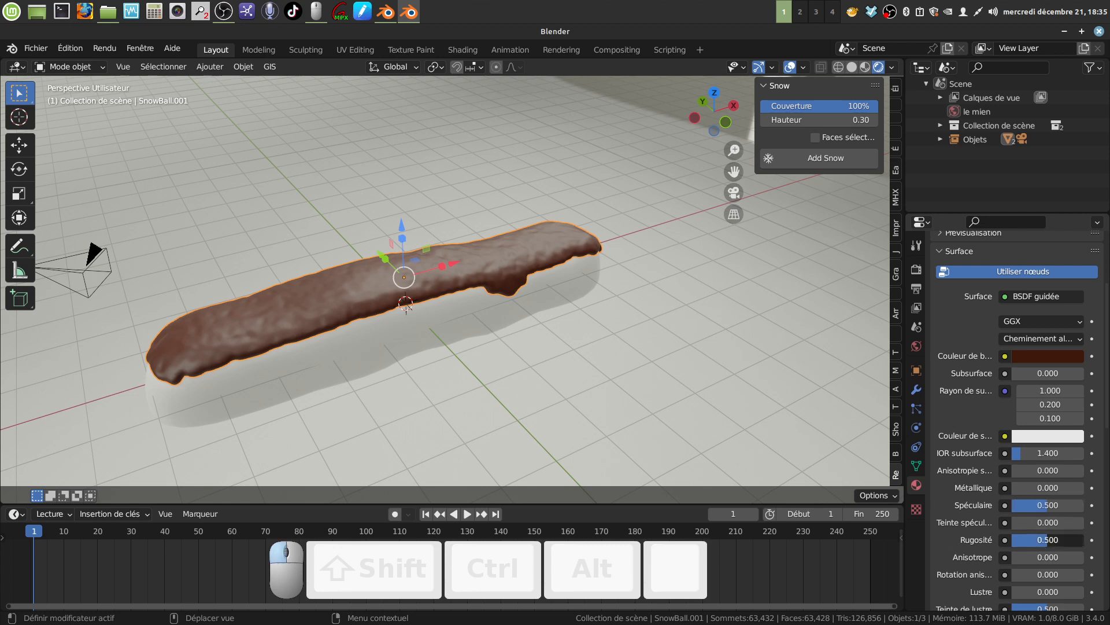
pyautogui.moveTo(1040, 540); pyautogui.dragTo(1031, 540)
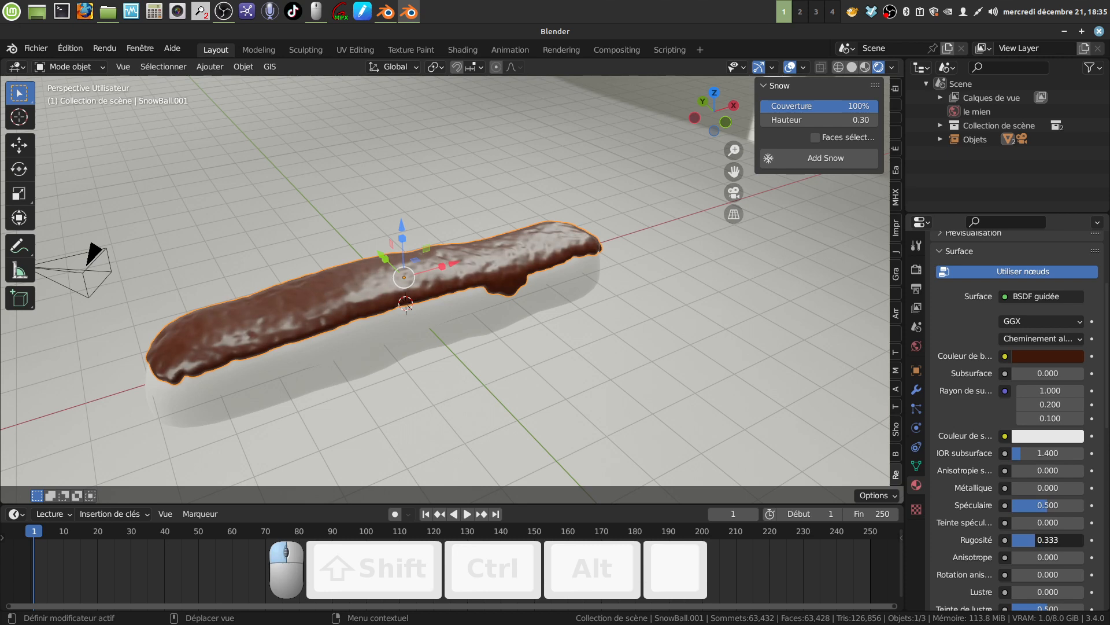
# Expand the scene's collections and objects in the outliner and select the éclair body.
pyautogui.moveTo(698, 373); pyautogui.dragTo(531, 251, button='middle')
pyautogui.click(940, 138)
pyautogui.click(939, 125)
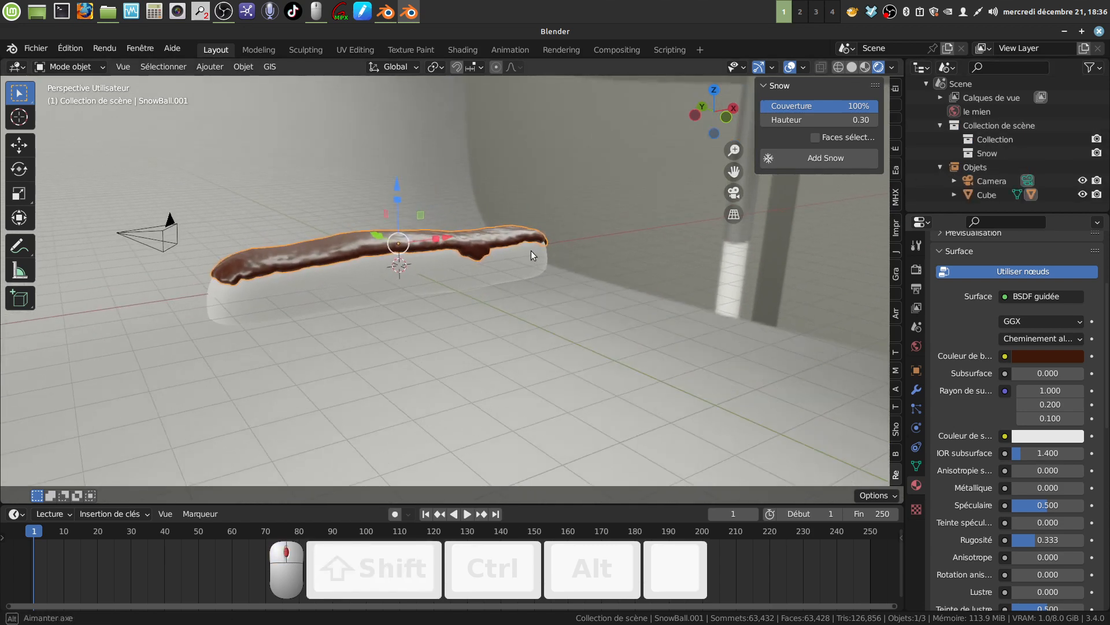
pyautogui.click(356, 295)
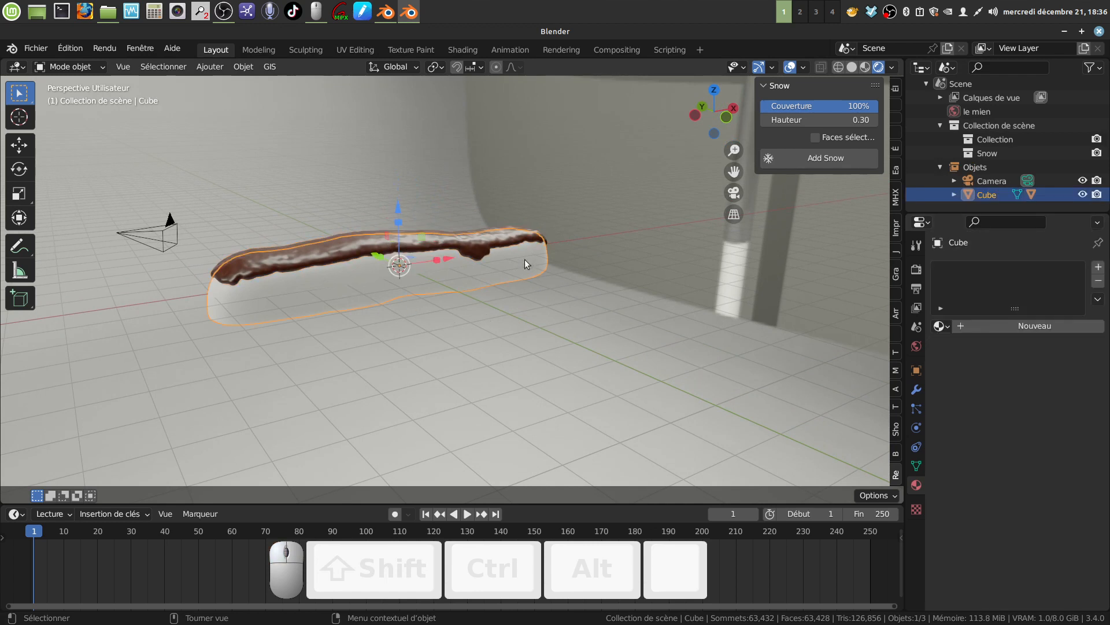
pyautogui.press('m')
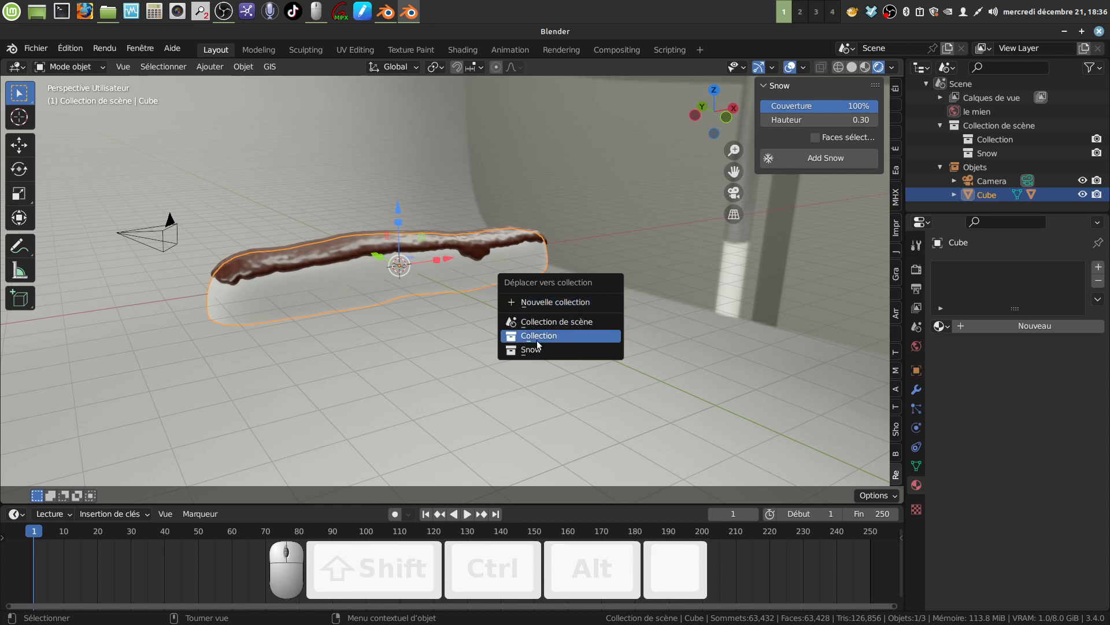
pyautogui.click(558, 301)
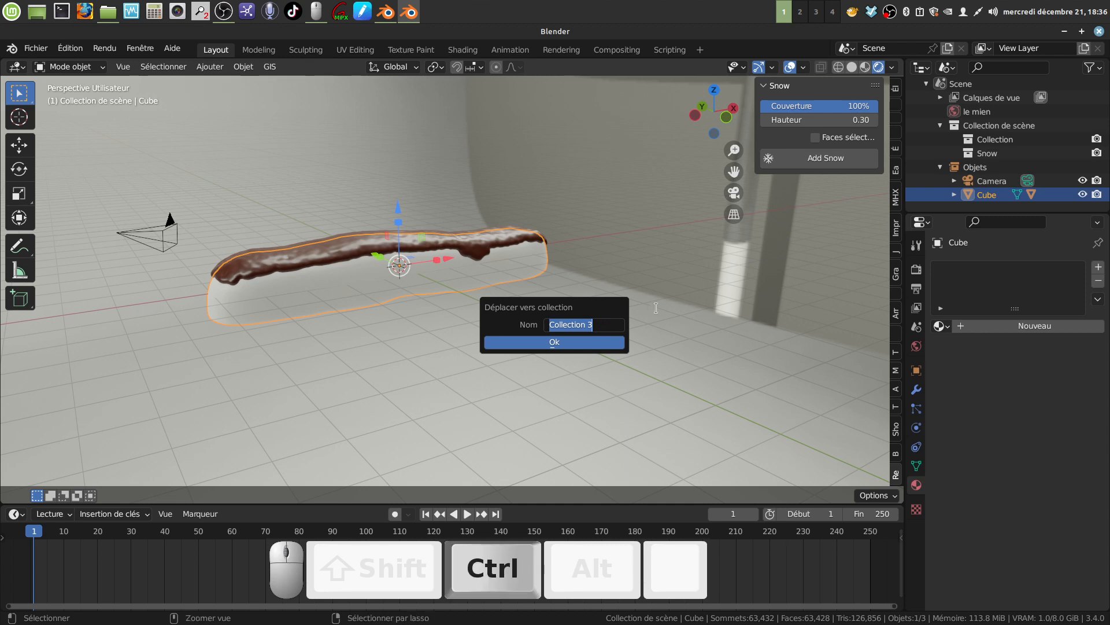
pyautogui.hotkey('ctrl', 'z')
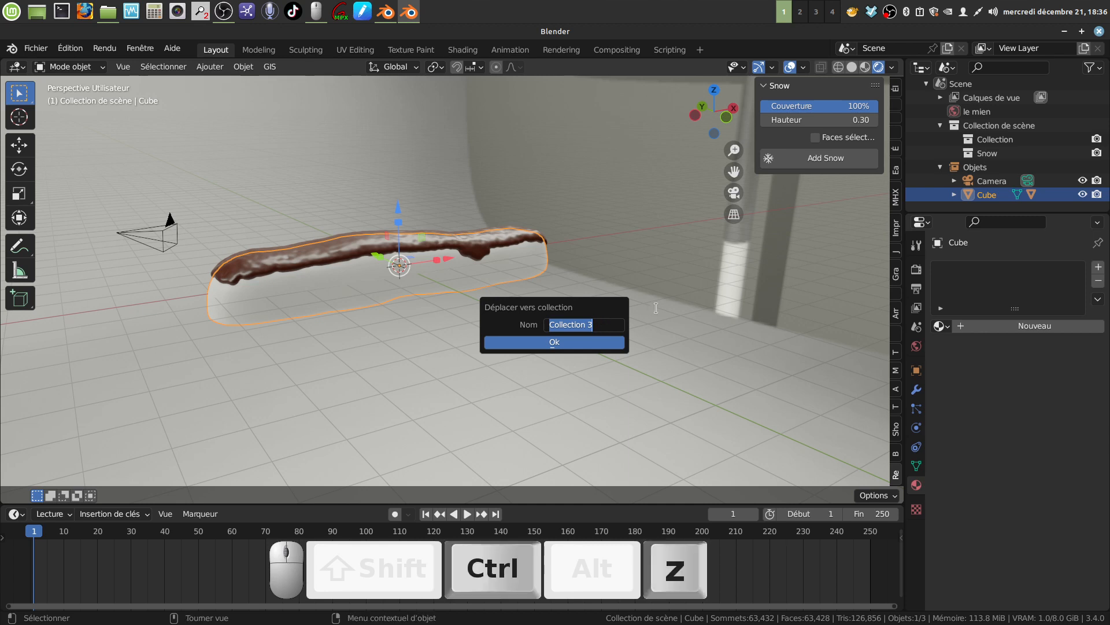
pyautogui.rightClick(647, 156)
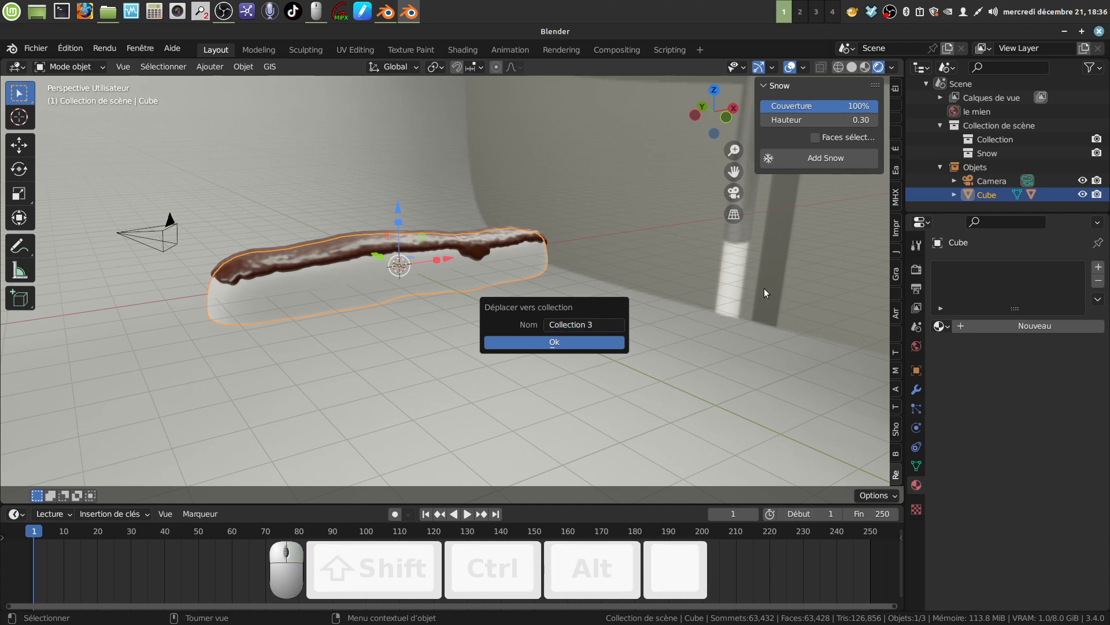
# Expand the Cube's hierarchy in the outliner and hide the SnowBall.001 icing in the viewport.
pyautogui.moveTo(661, 279); pyautogui.dragTo(734, 239, button='middle')
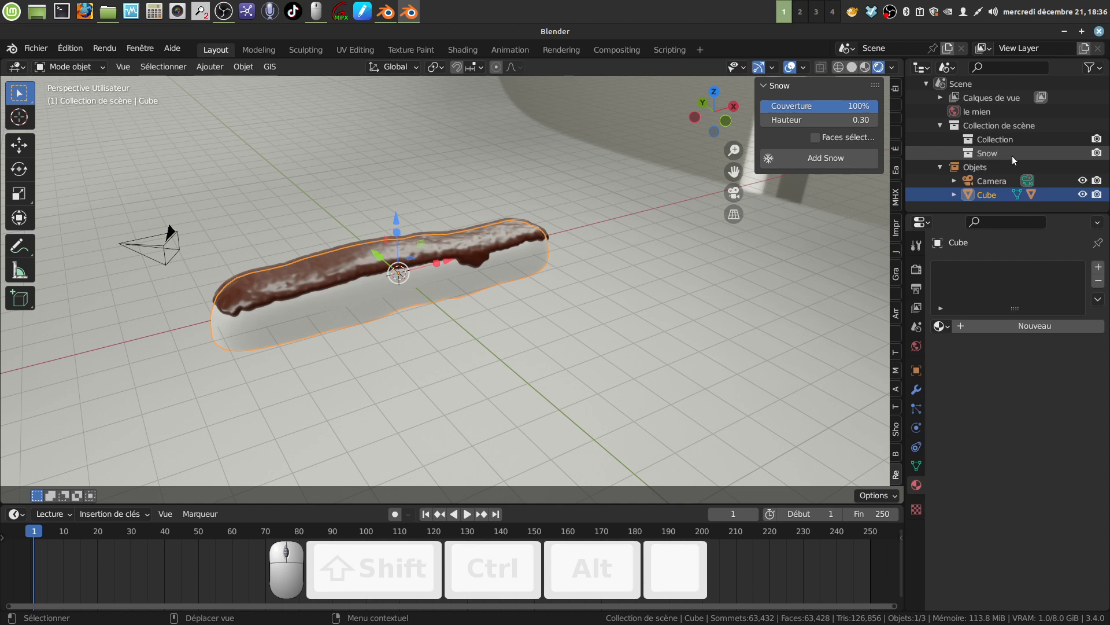
pyautogui.click(1097, 153)
pyautogui.click(1097, 152)
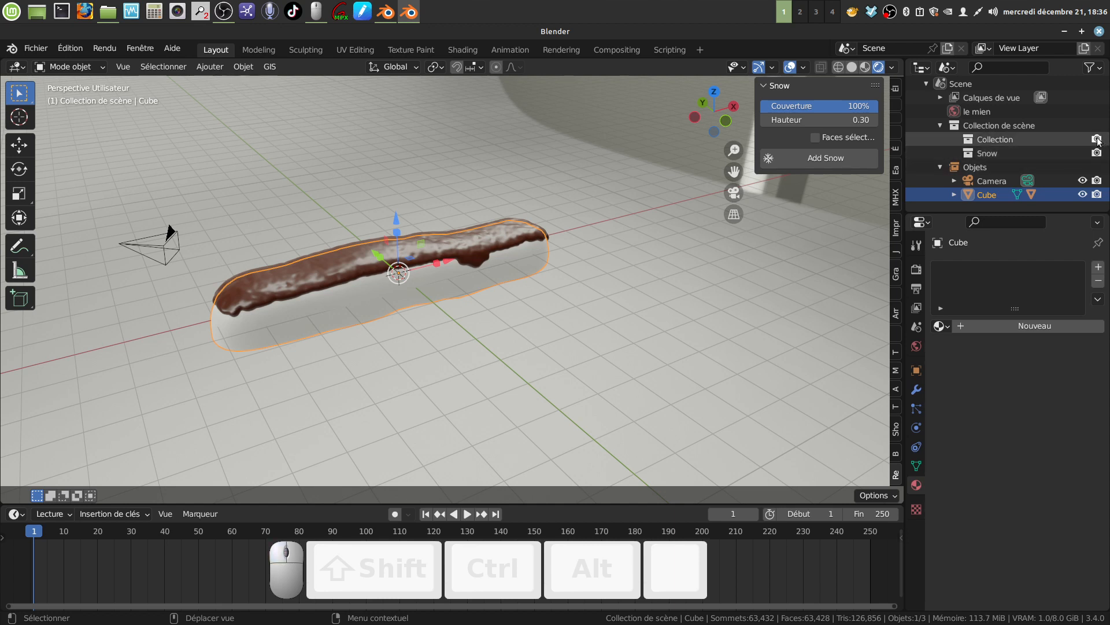
pyautogui.click(1097, 140)
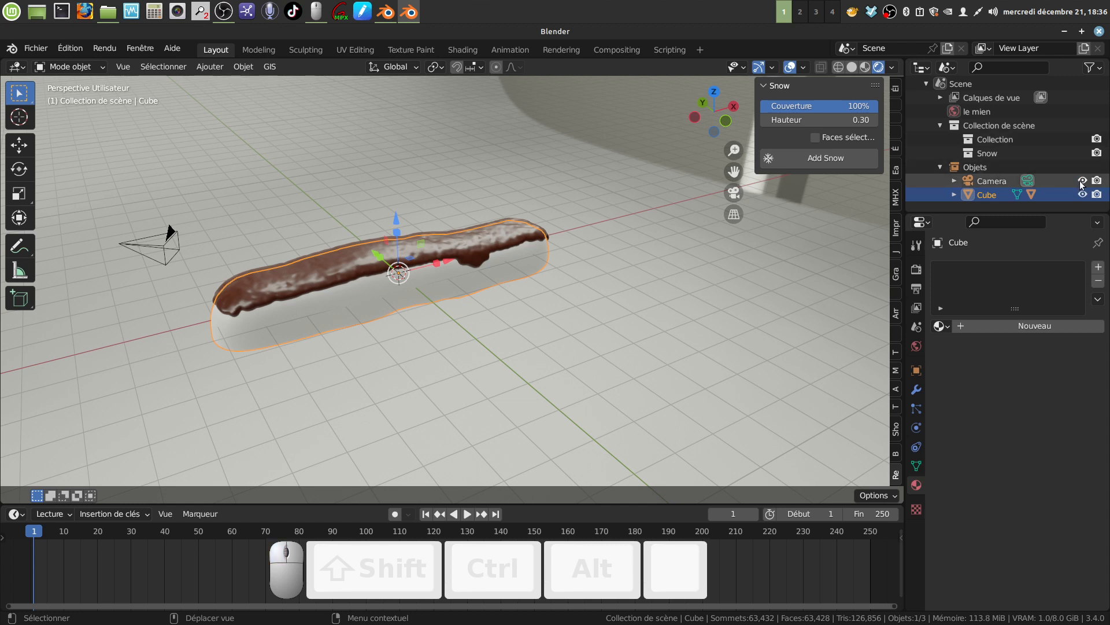
pyautogui.scroll(-3, 1068, 176)
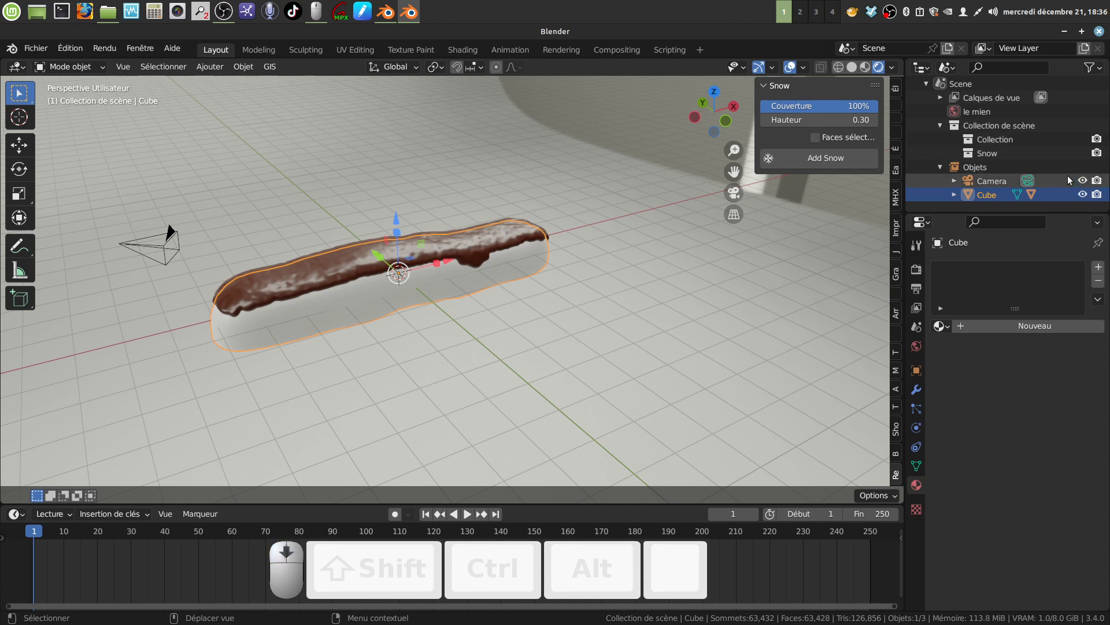
pyautogui.click(955, 195)
pyautogui.scroll(-2, 960, 193)
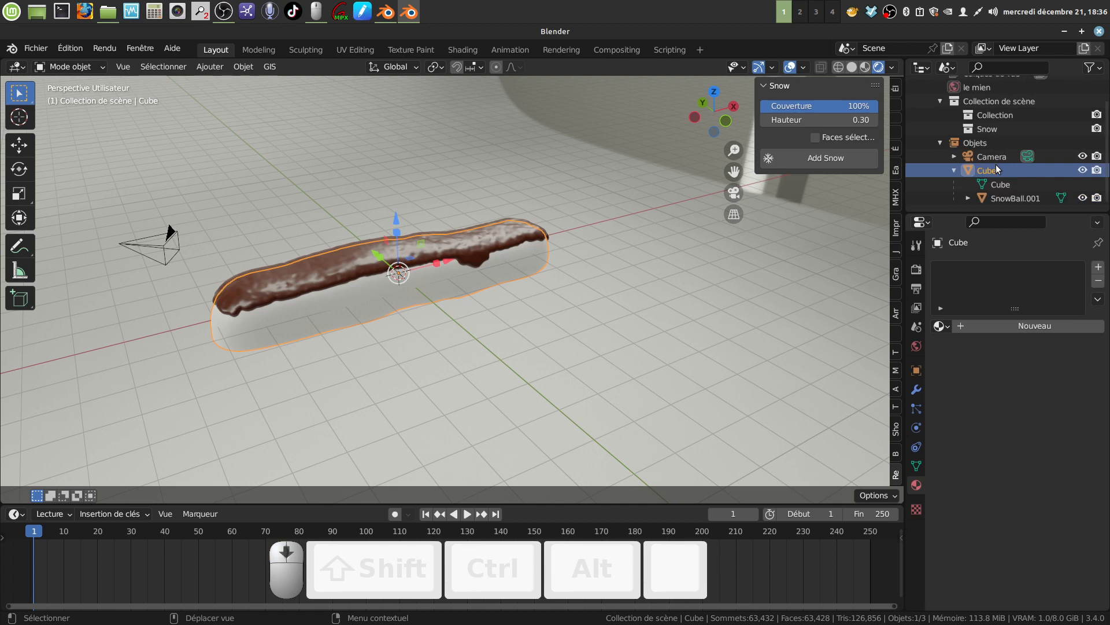
pyautogui.click(1083, 198)
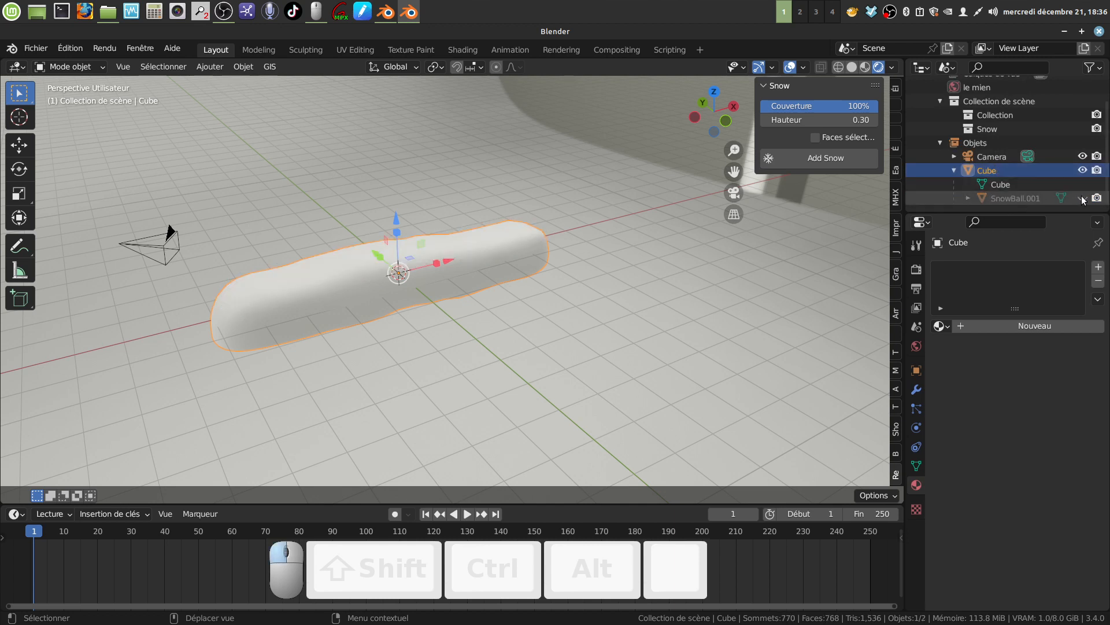
pyautogui.click(1083, 198)
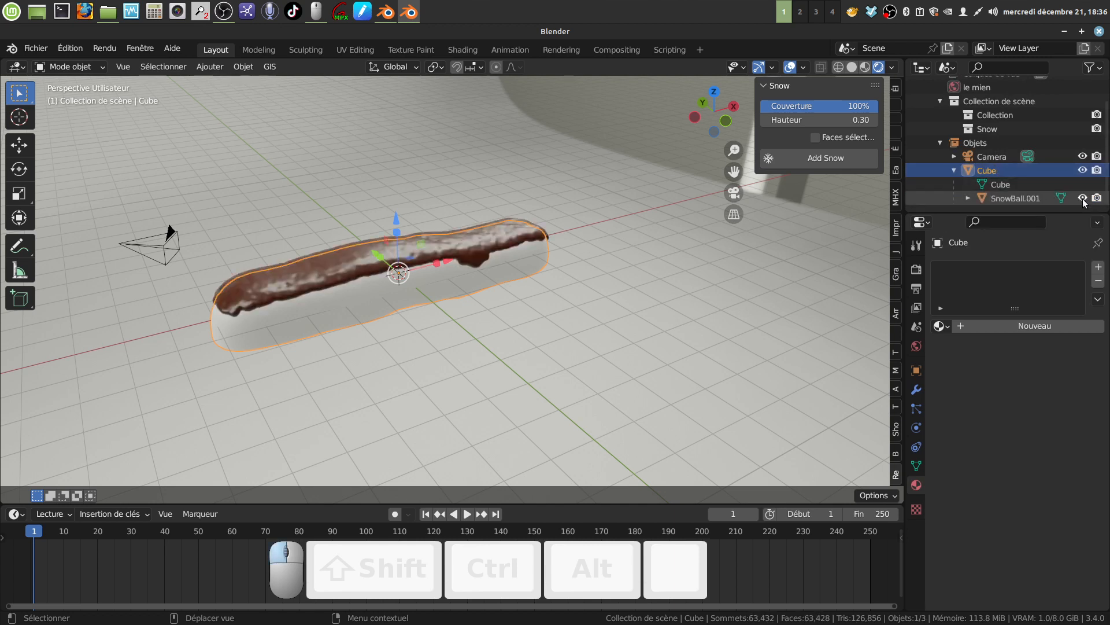
pyautogui.click(1084, 198)
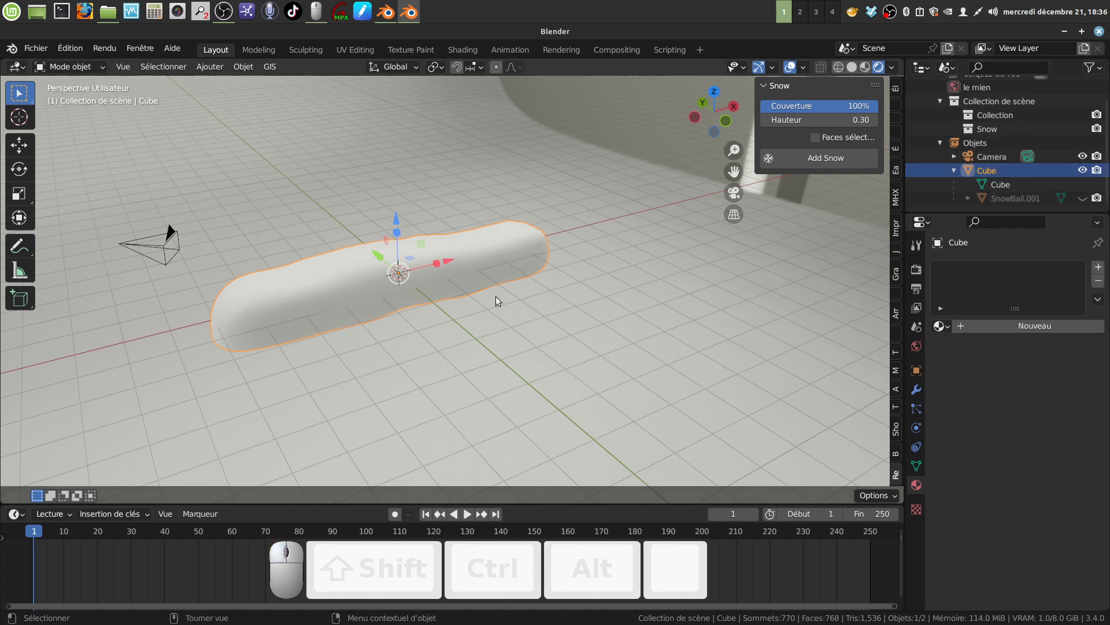
# With the éclair body selected, split the 3D viewport vertically and turn the new area into a Shader Editor.
pyautogui.moveTo(495, 297)
pyautogui.mouseDown(button='middle')
pyautogui.moveTo(422, 258)
pyautogui.moveTo(495, 299)
pyautogui.mouseUp(button='middle')
pyautogui.click(500, 313)
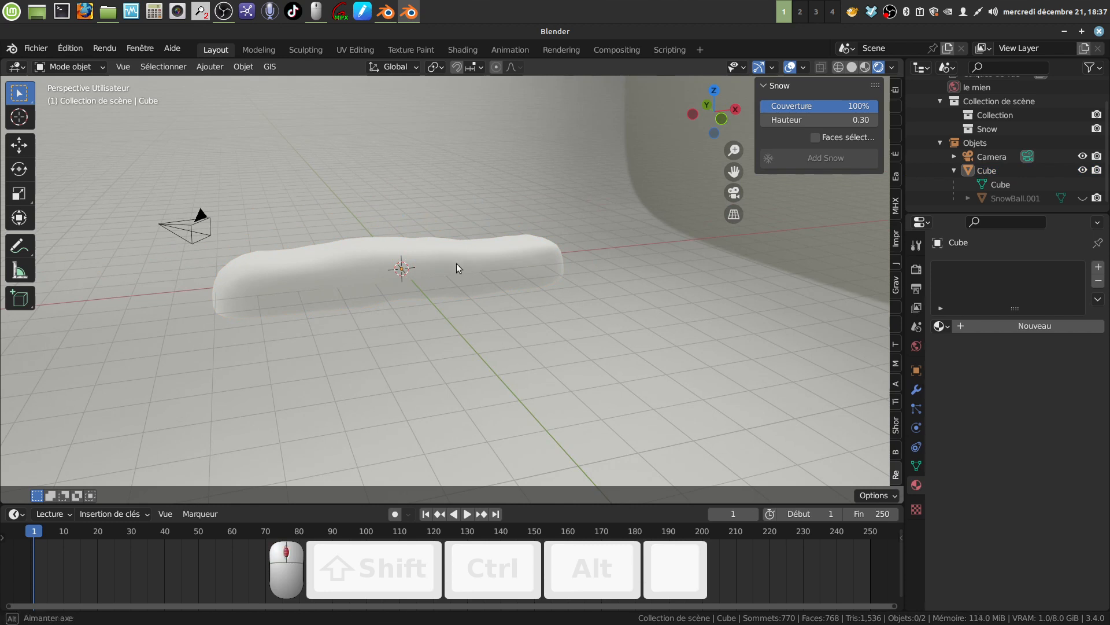
pyautogui.moveTo(456, 262); pyautogui.dragTo(452, 265, button='middle')
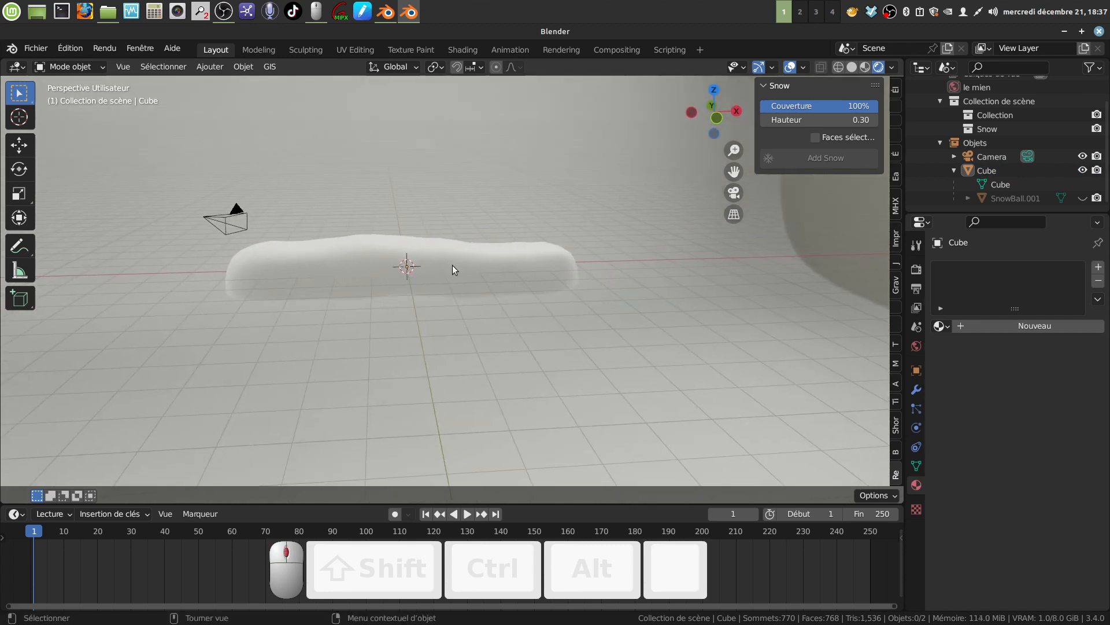
pyautogui.click(551, 266)
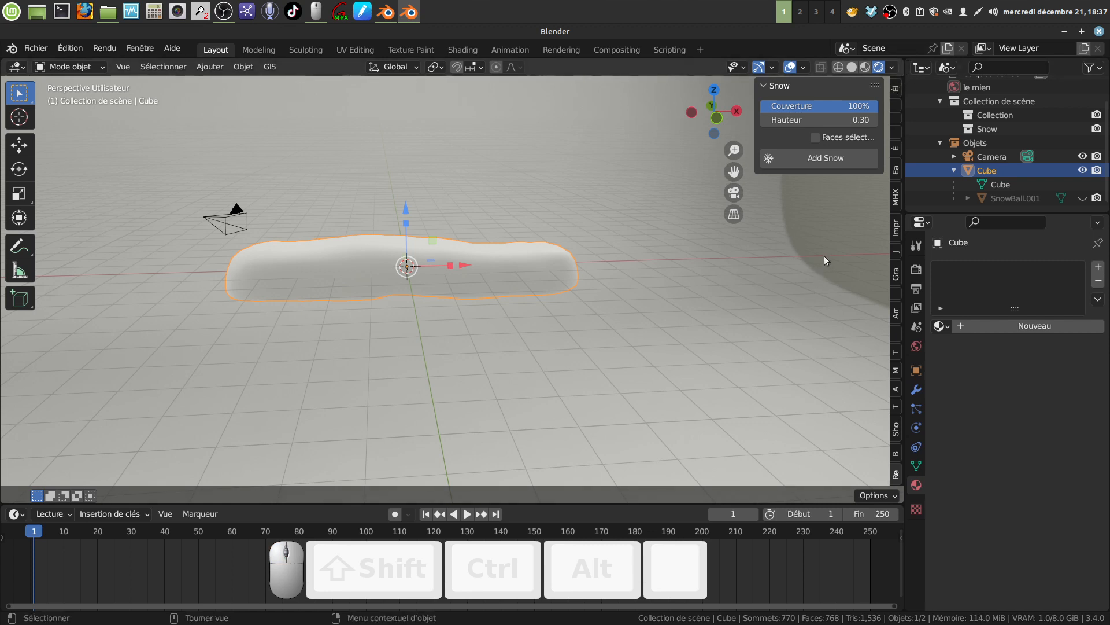
pyautogui.press('n')
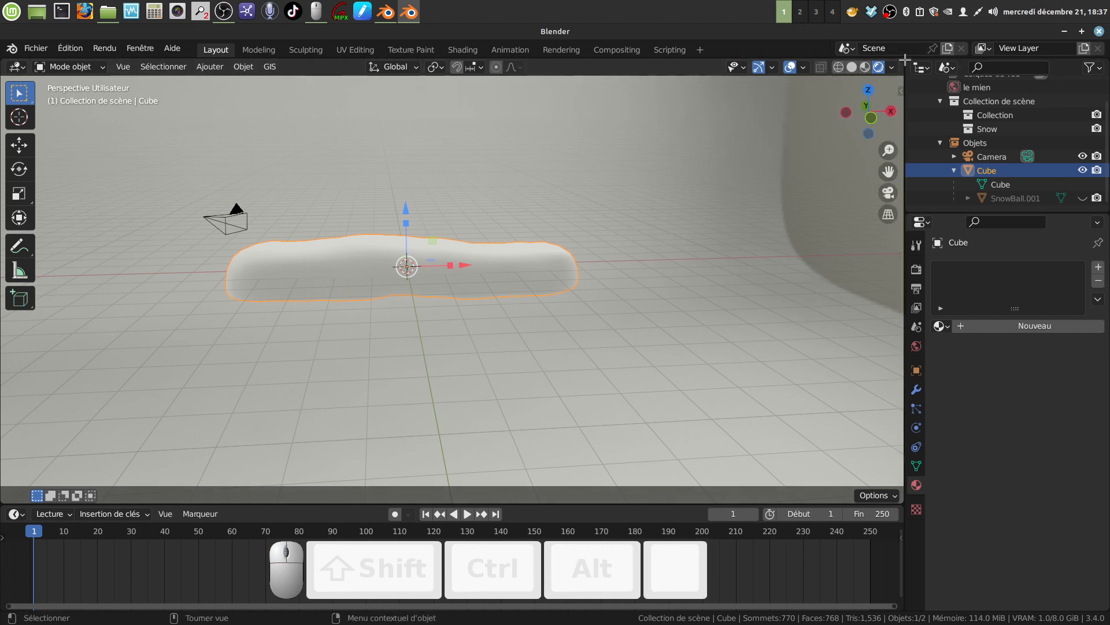
pyautogui.moveTo(904, 60)
pyautogui.mouseDown()
pyautogui.moveTo(370, 67)
pyautogui.moveTo(391, 70)
pyautogui.mouseUp()
pyautogui.click(391, 69)
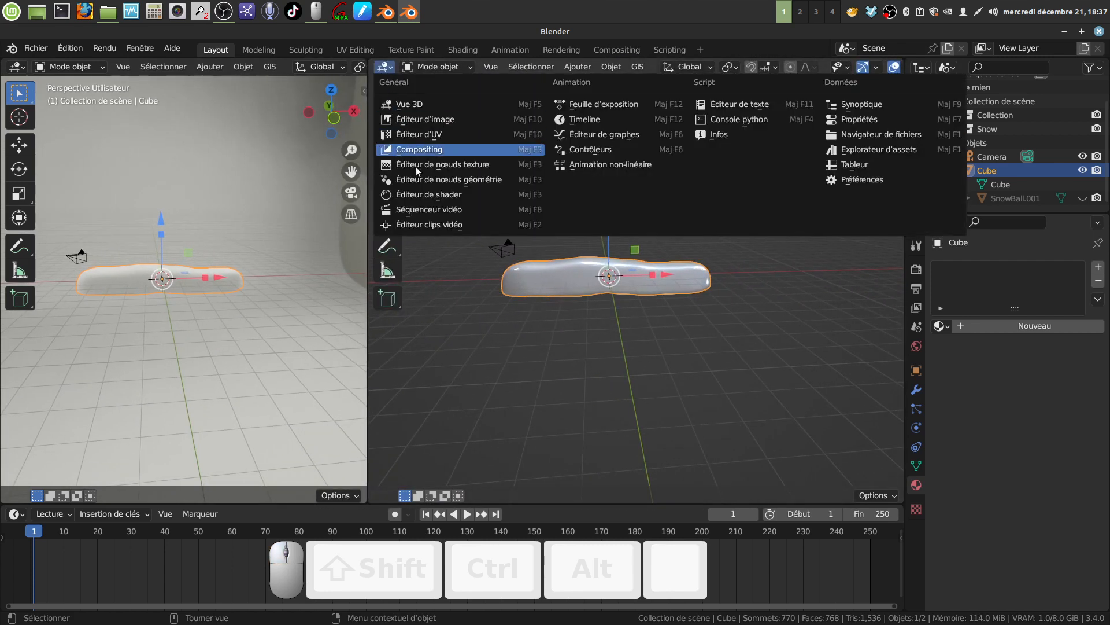
pyautogui.click(447, 195)
pyautogui.press('n')
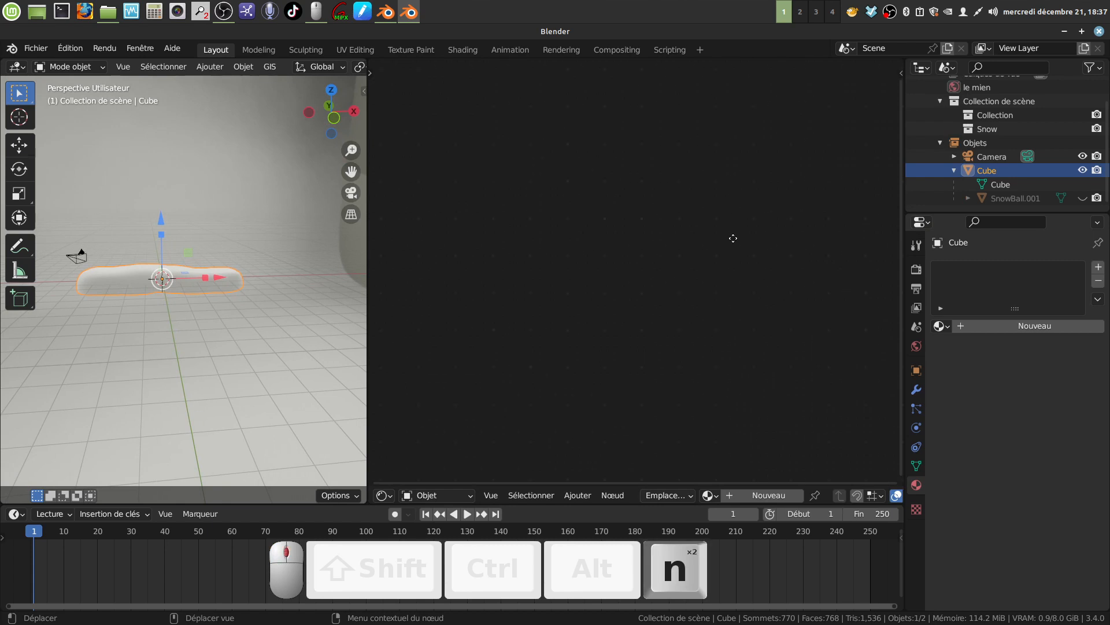
# Create a new material for the éclair body and set its specular value to 0.
pyautogui.click(768, 495)
pyautogui.scroll(4, 752, 312)
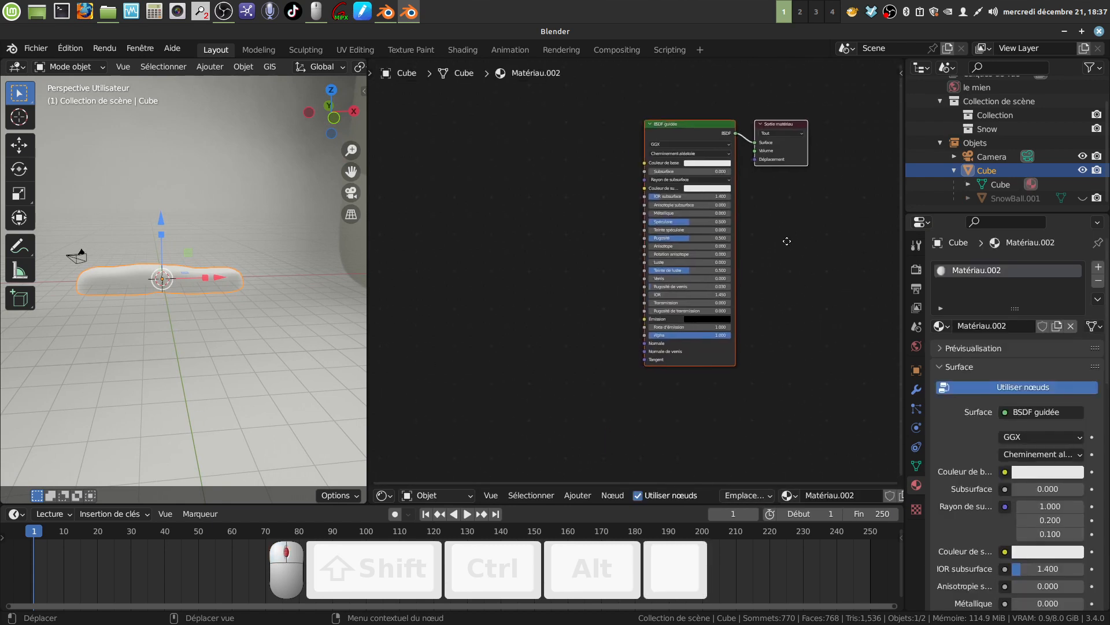
pyautogui.moveTo(706, 216); pyautogui.dragTo(657, 216)
pyautogui.scroll(-3, 758, 246)
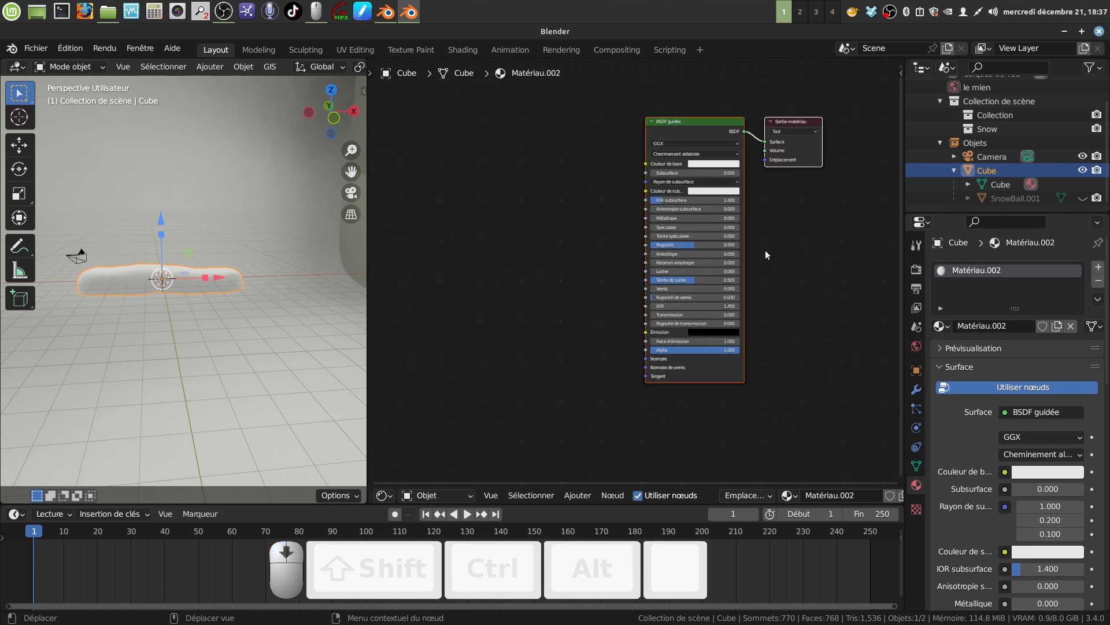
# Add a UV Map node well before the Principled BSDF and set its map to CarteUV.
pyautogui.click(577, 495)
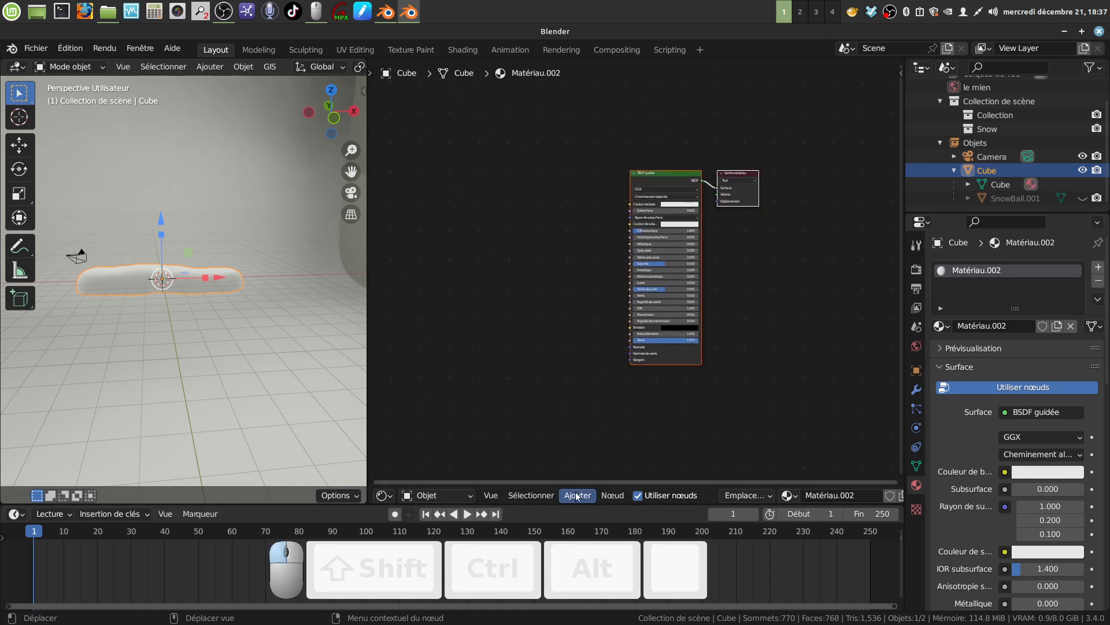
pyautogui.moveTo(587, 462)
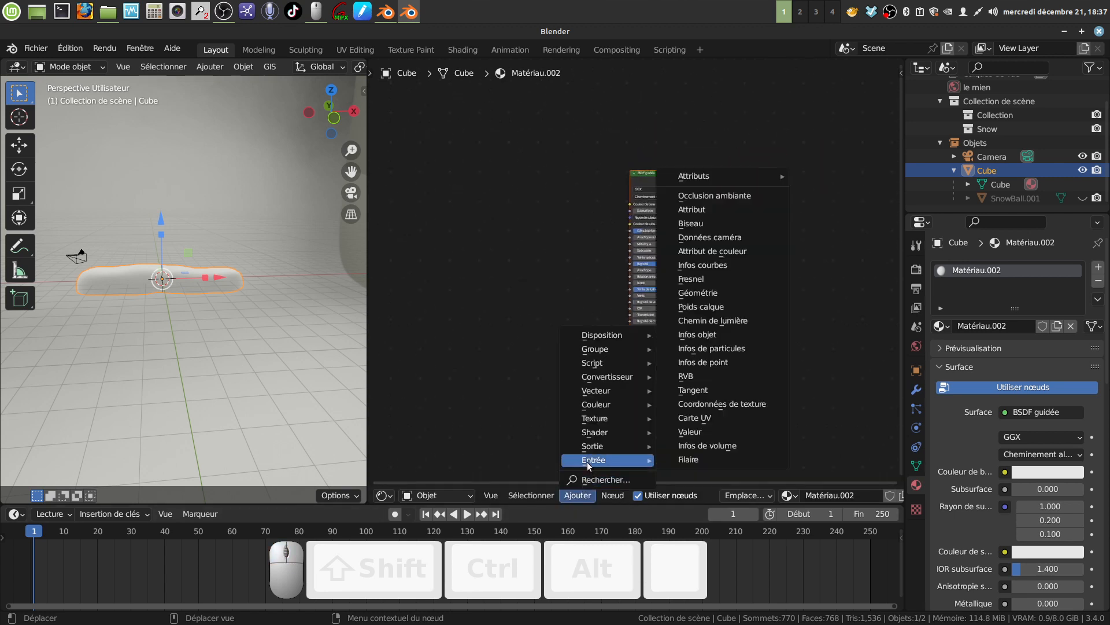
pyautogui.click(717, 418)
pyautogui.click(389, 200)
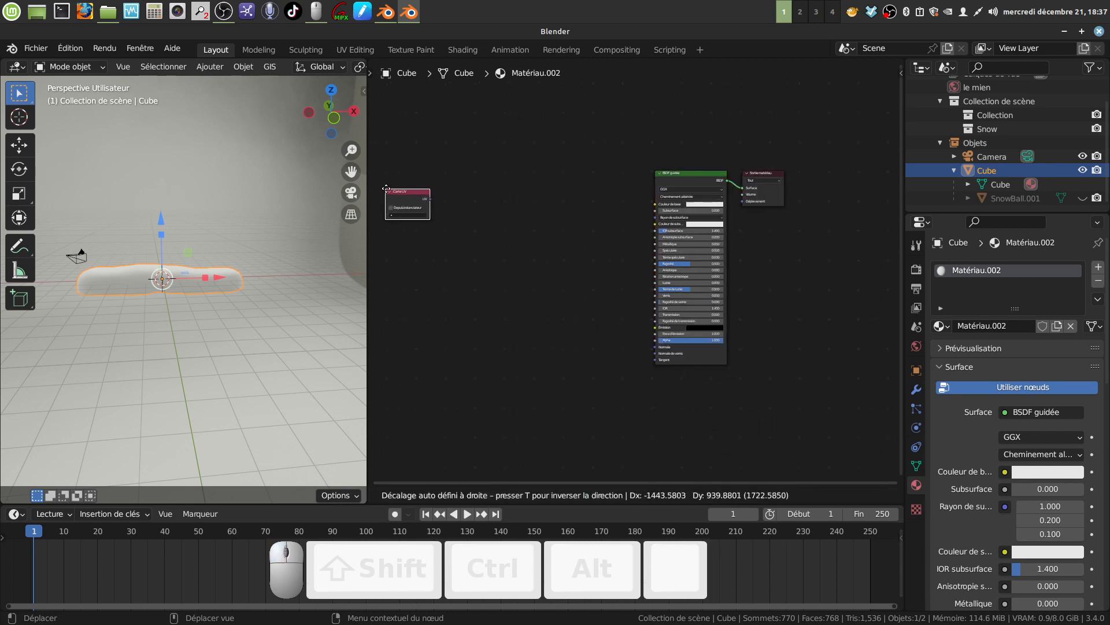
pyautogui.click(422, 215)
pyautogui.click(427, 228)
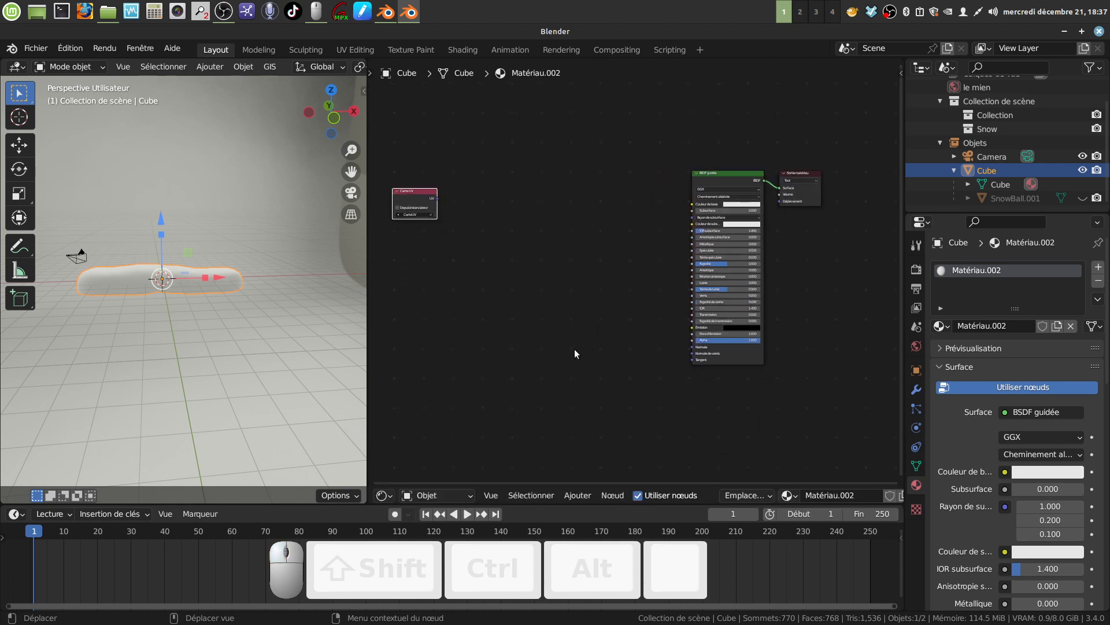
# Add an Image Texture node between the UV Map node and the Principled BSDF.
pyautogui.click(578, 495)
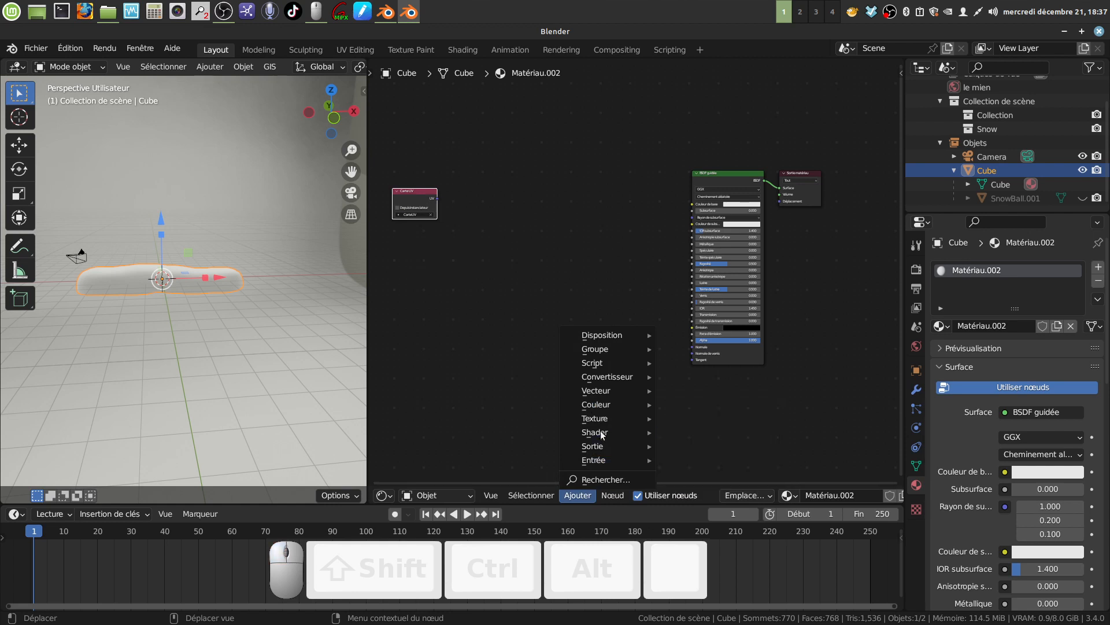
pyautogui.moveTo(596, 419)
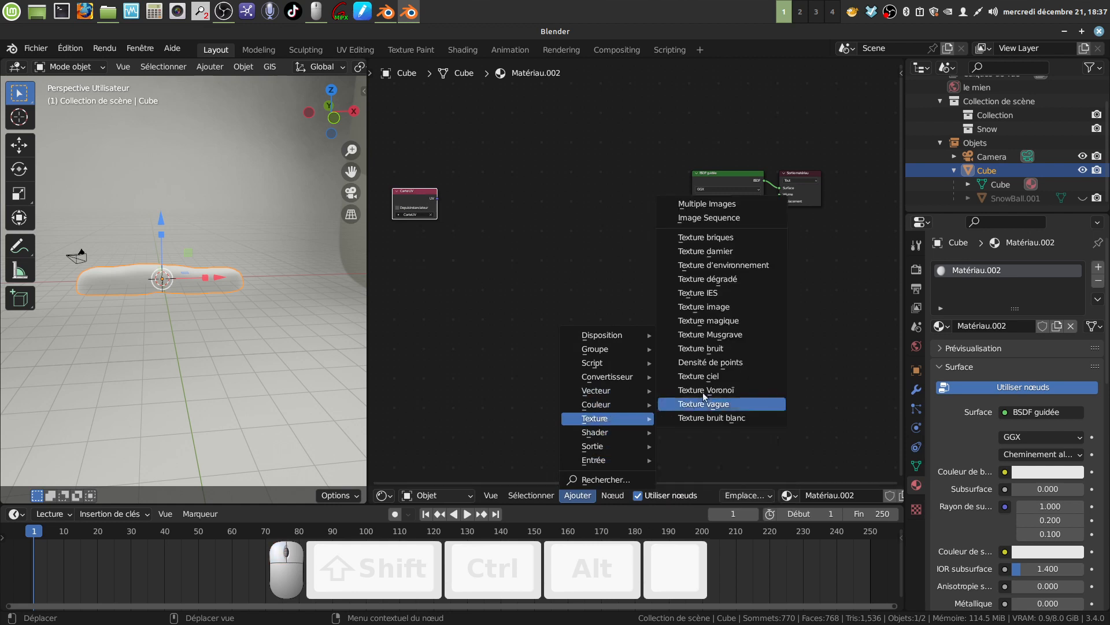
pyautogui.click(722, 308)
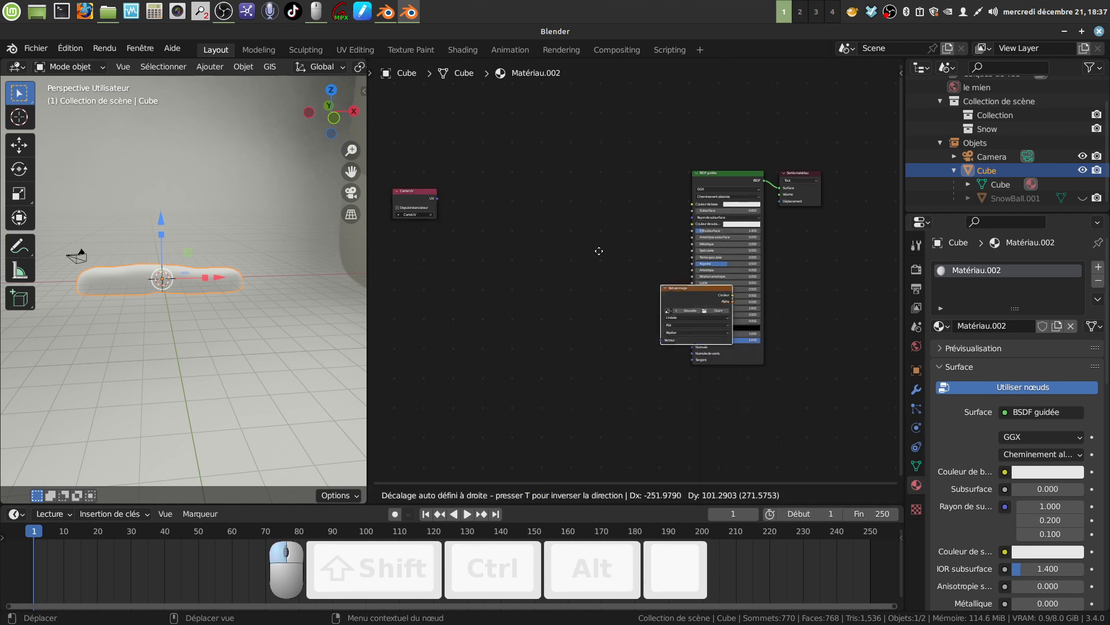
pyautogui.click(477, 180)
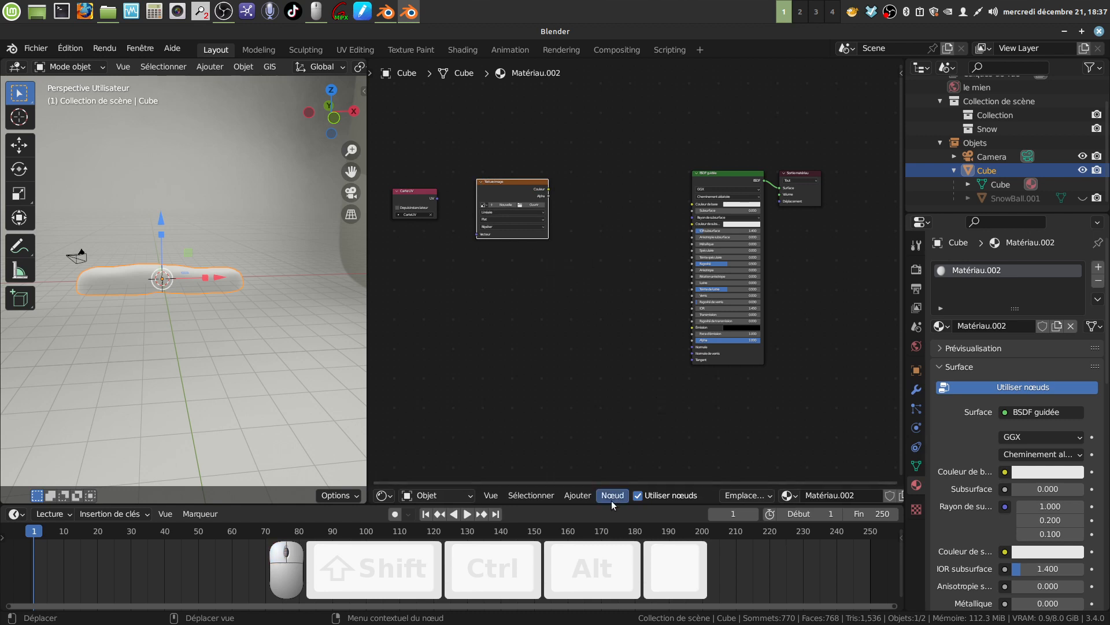
# Link the UV Map output to the Image Texture's vector, and the texture's color to the Principled BSDF's base color.
pyautogui.scroll(3, 578, 300)
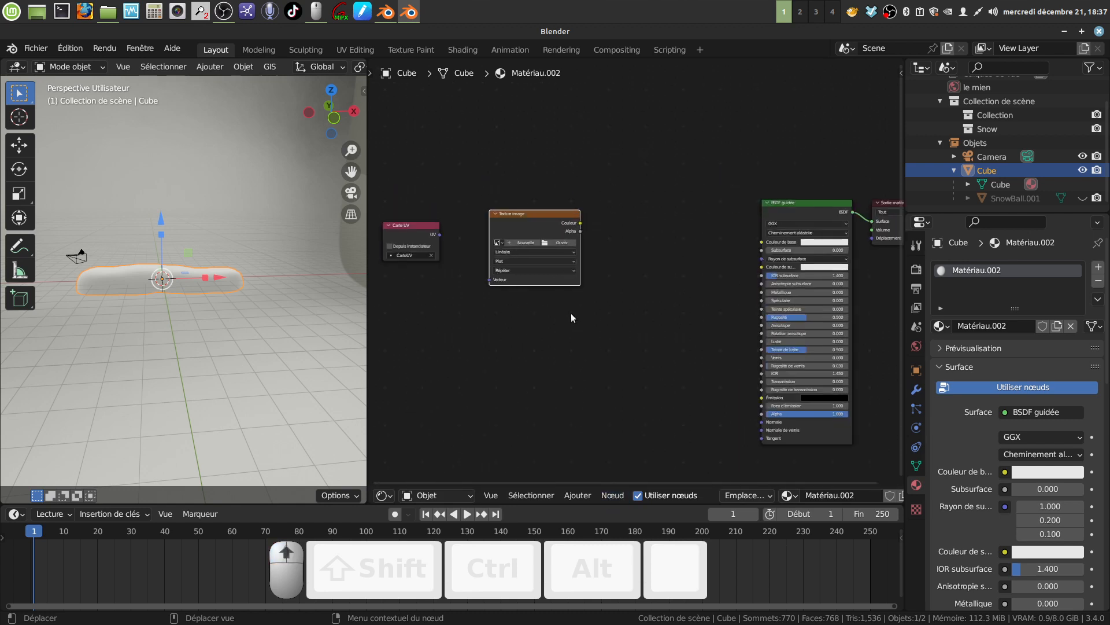
pyautogui.moveTo(439, 234); pyautogui.dragTo(490, 280)
pyautogui.moveTo(580, 223); pyautogui.dragTo(763, 246)
pyautogui.scroll(3, 564, 373)
pyautogui.moveTo(595, 322); pyautogui.dragTo(694, 337, button='middle')
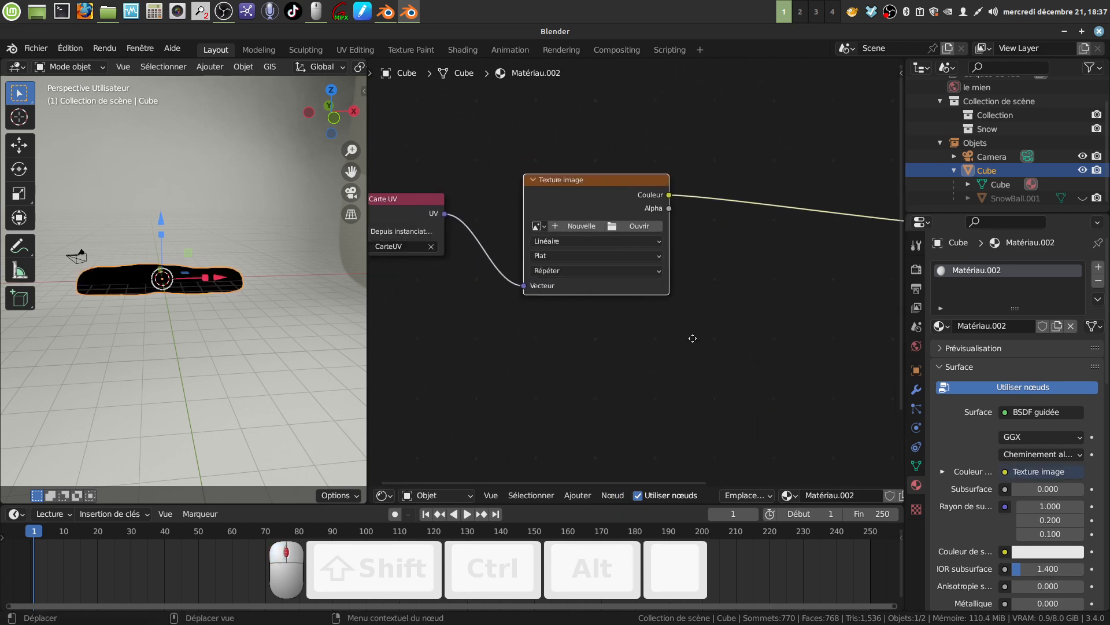
# Start a new image in the Image Texture node and name it "paain".
pyautogui.click(575, 228)
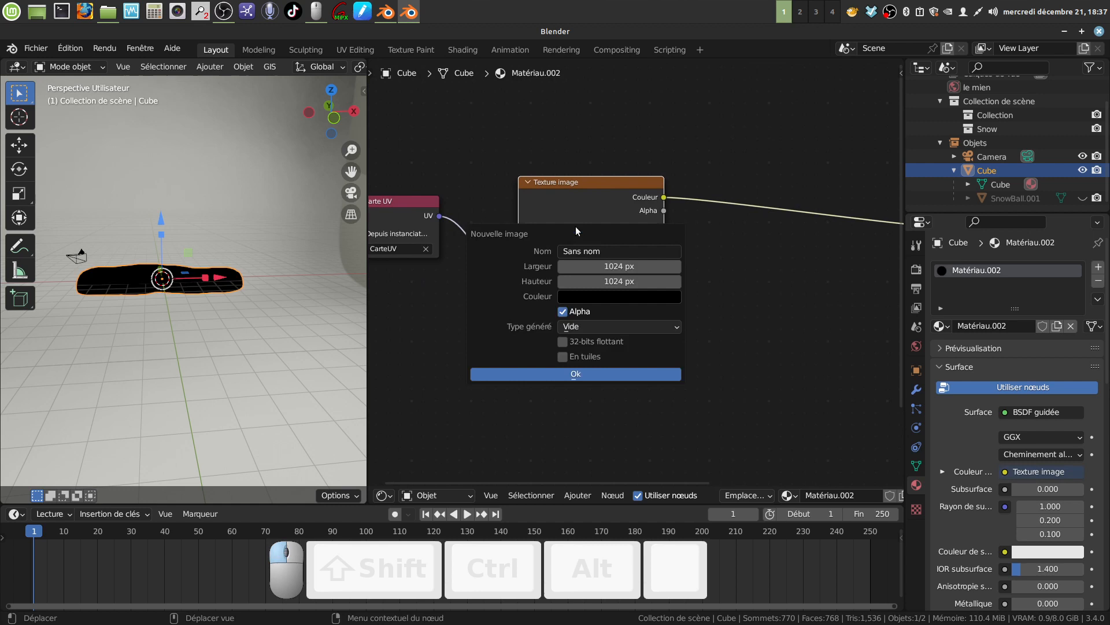
pyautogui.click(599, 253)
pyautogui.press('BackSpace')
pyautogui.write('paa')
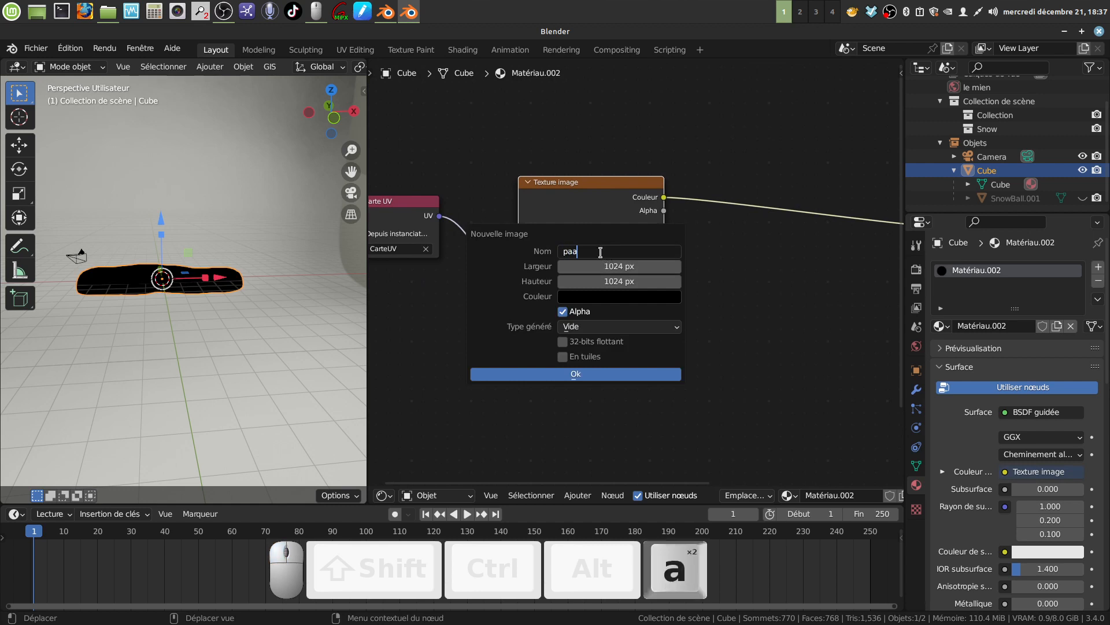
pyautogui.write('in')
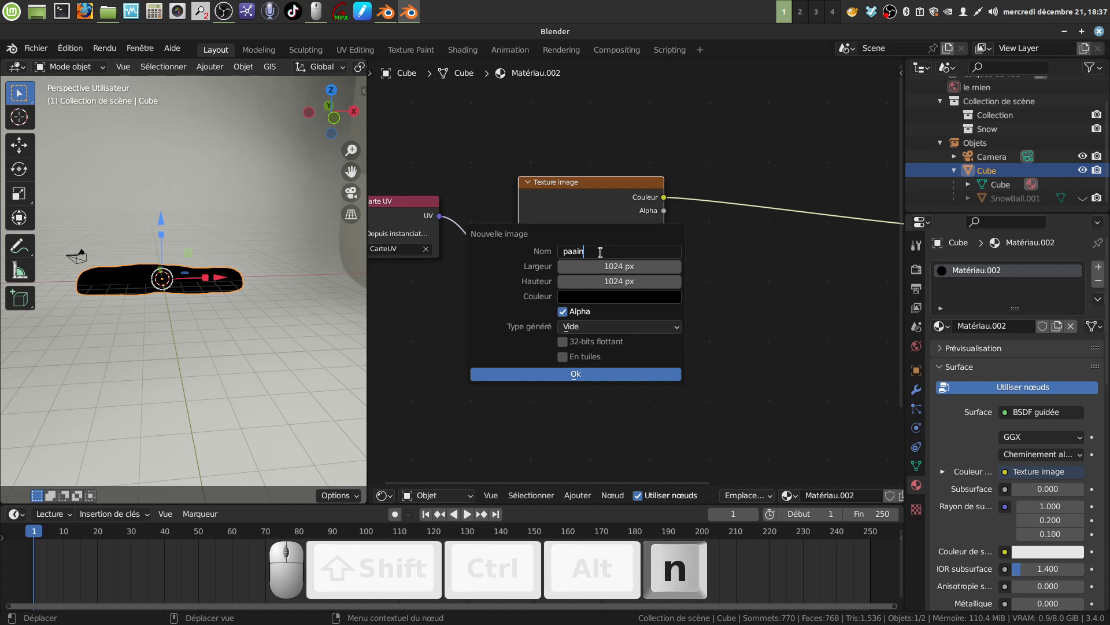
pyautogui.click(740, 282)
# Set the new image's width and height to 2048 px each and create it.
pyautogui.click(587, 268)
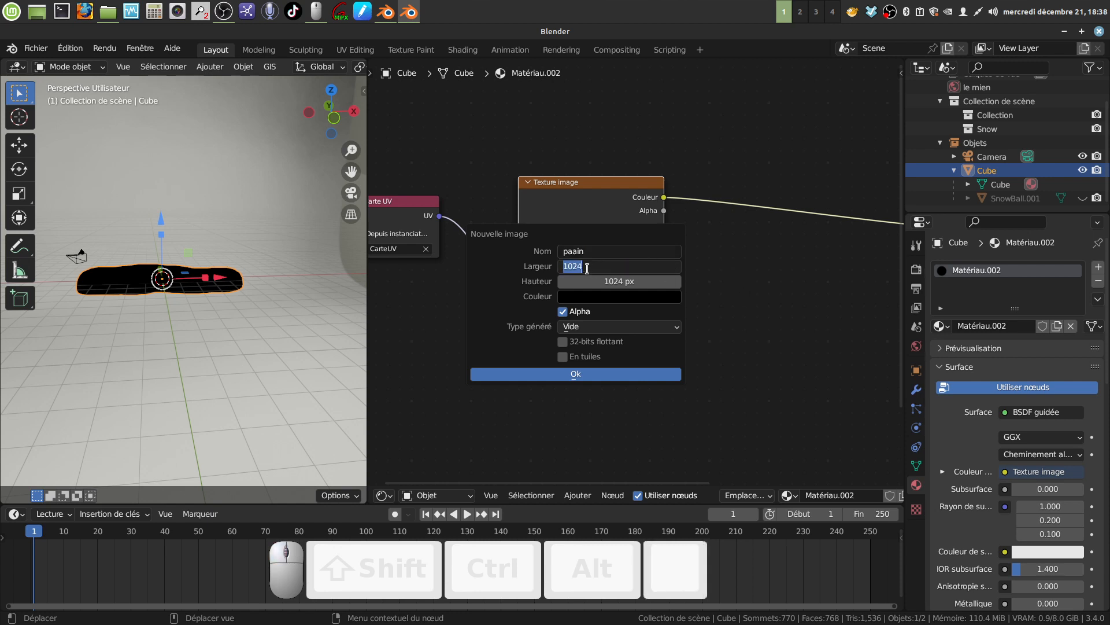
pyautogui.click(587, 268)
pyautogui.write('*2')
pyautogui.click(818, 303)
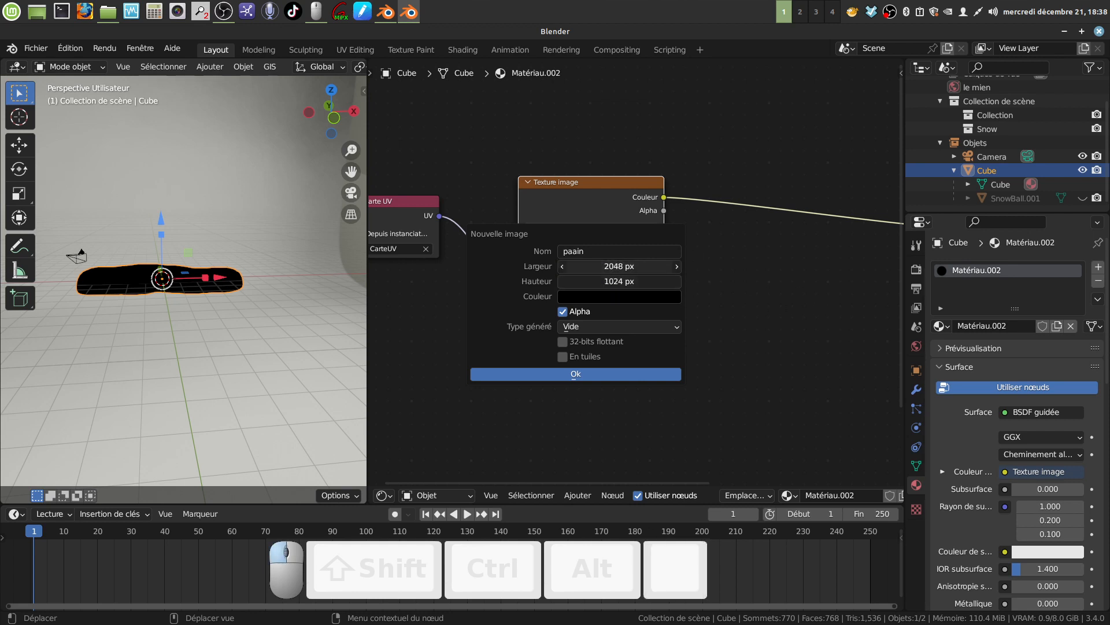
pyautogui.moveTo(585, 267); pyautogui.dragTo(586, 281)
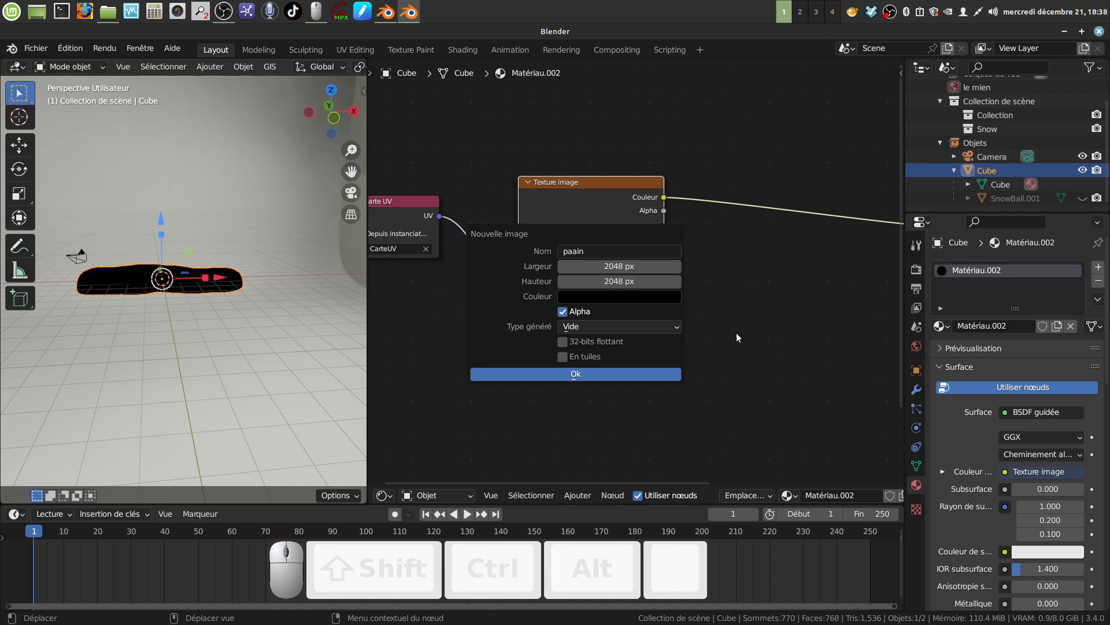
pyautogui.click(588, 376)
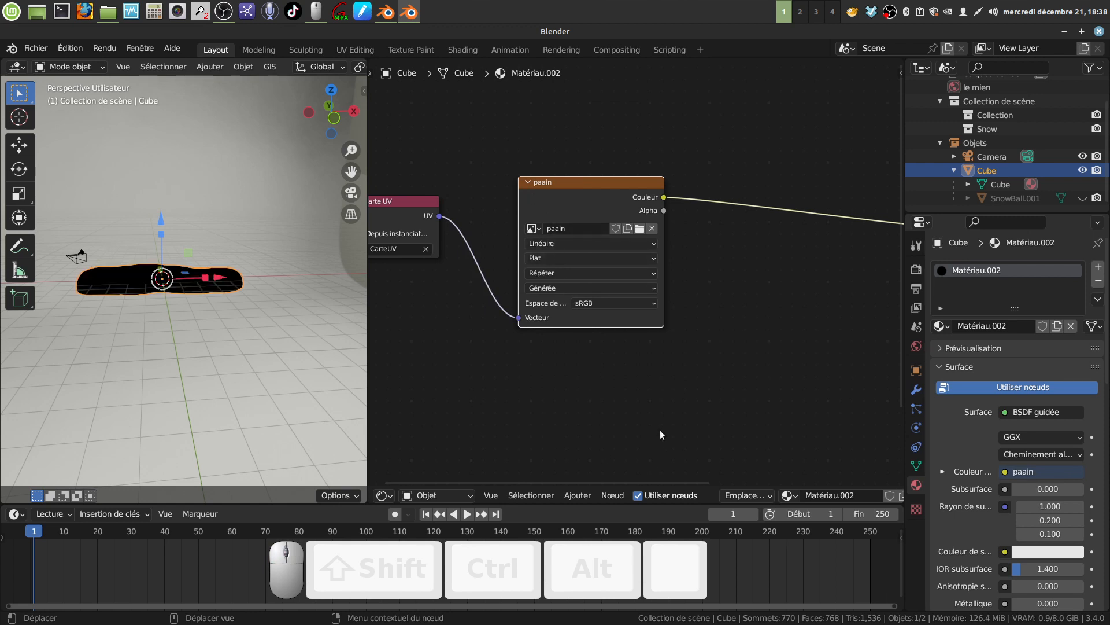
# Switch the shader node area to the UV Editor and open the new-image settings there.
pyautogui.moveTo(661, 433); pyautogui.dragTo(653, 399, button='middle')
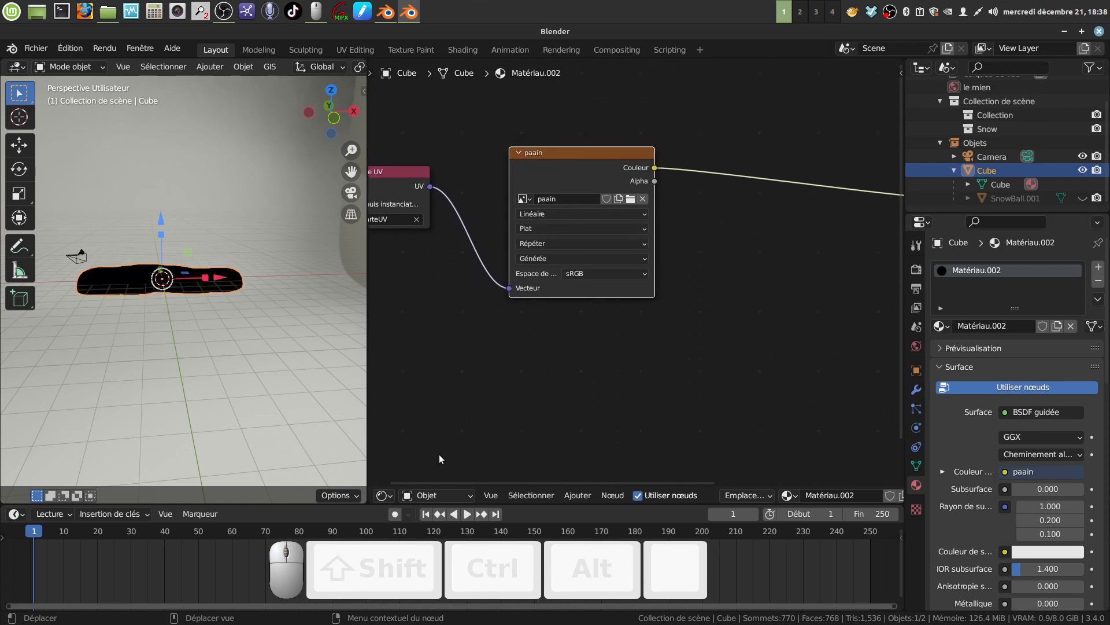
pyautogui.click(382, 496)
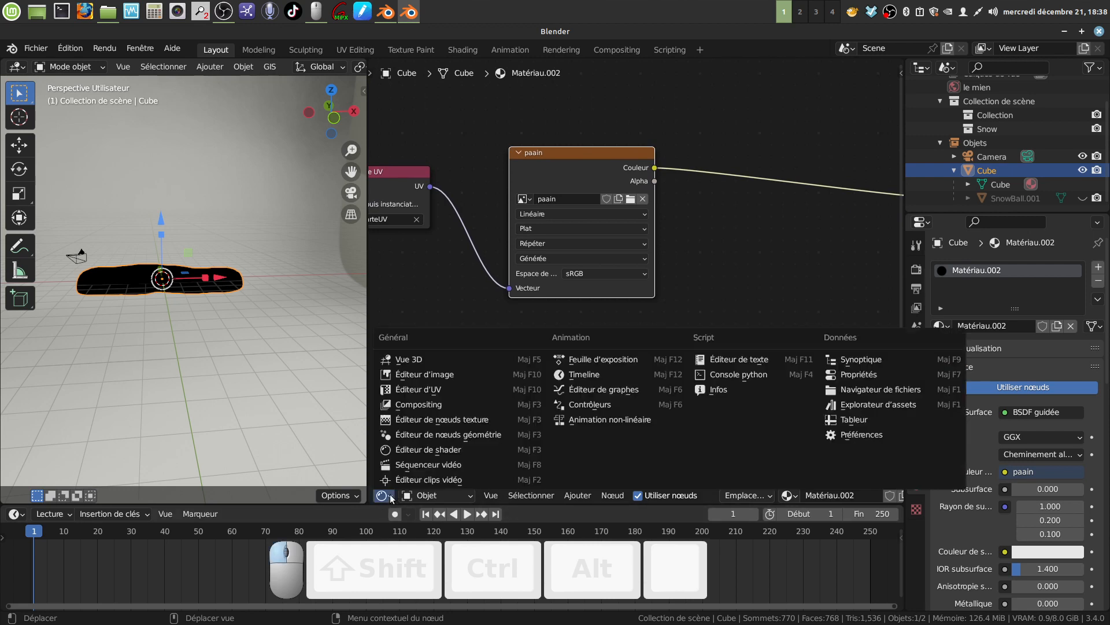
pyautogui.click(452, 388)
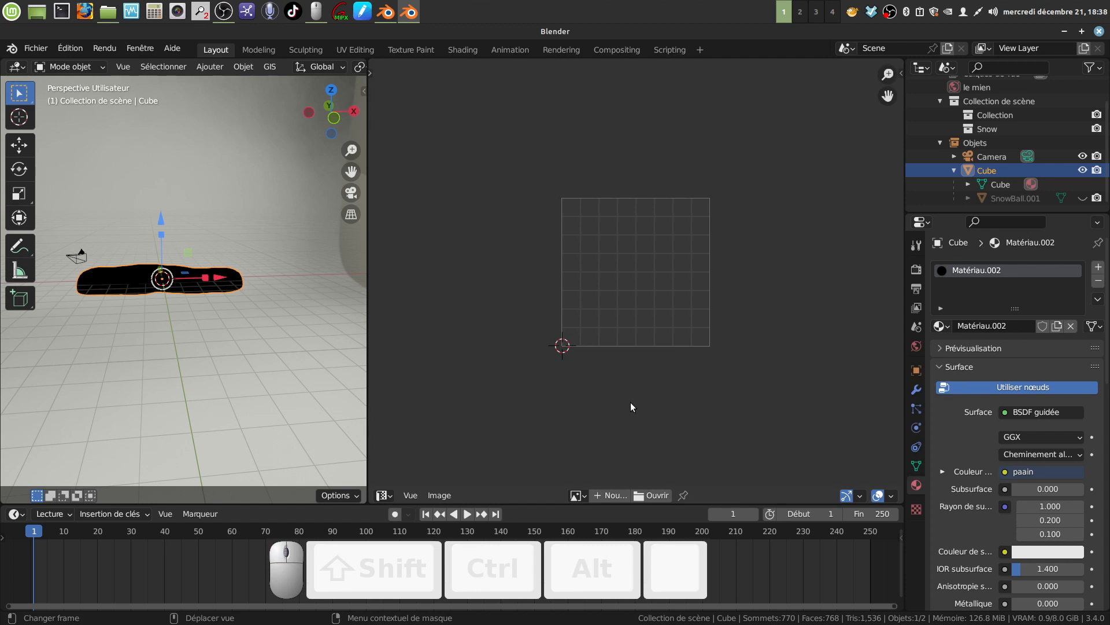
pyautogui.click(610, 495)
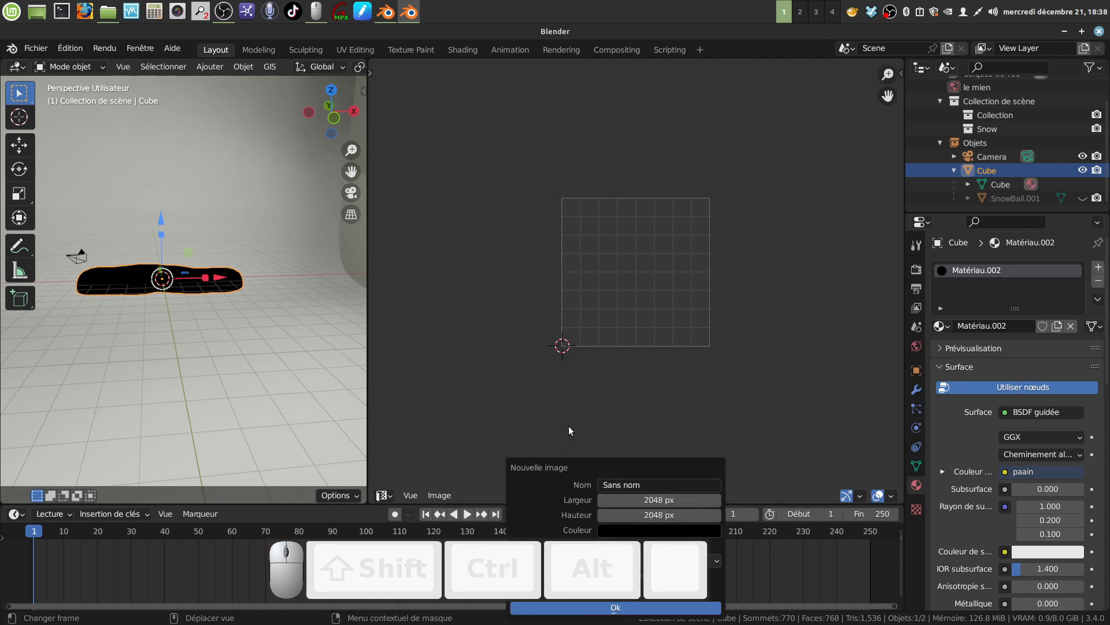
# Display the existing paain image in the image editor and fit it to the view.
pyautogui.click(578, 495)
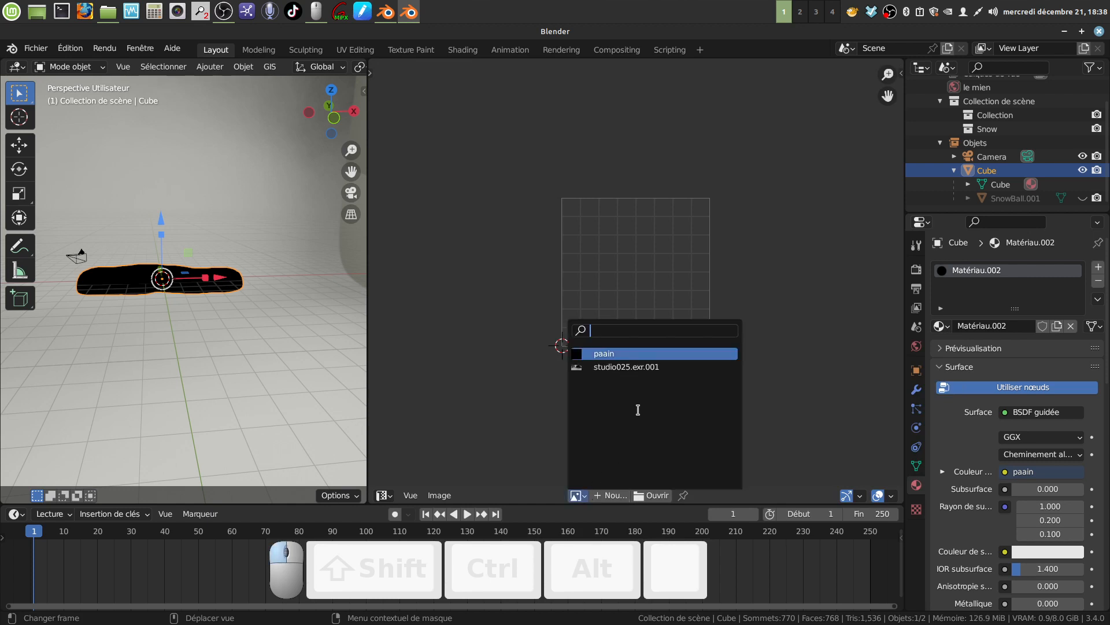
pyautogui.click(655, 352)
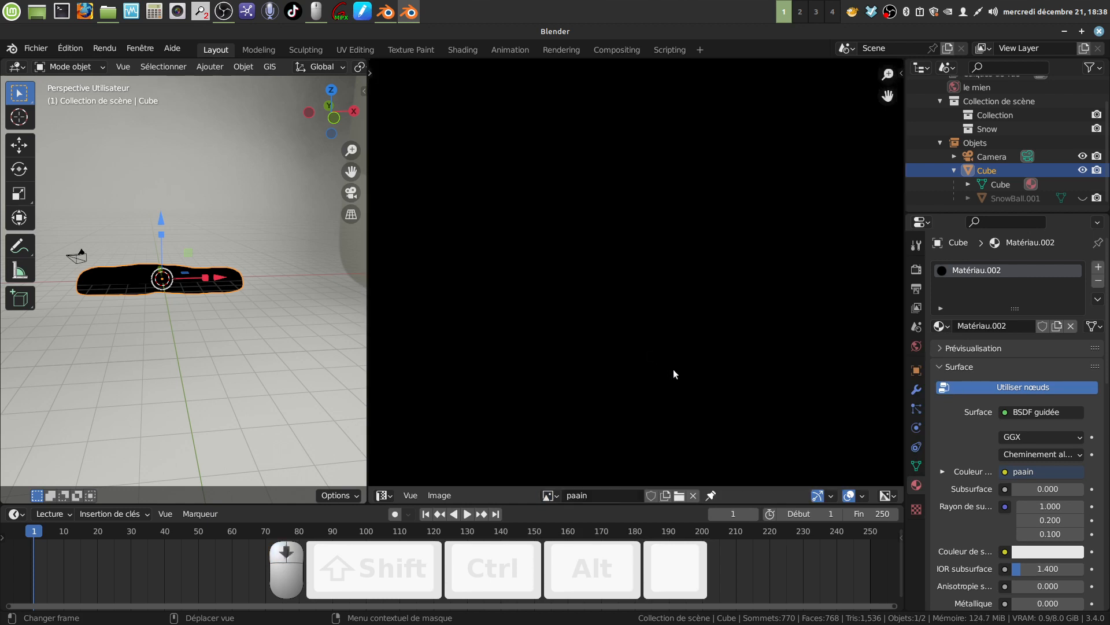
pyautogui.press('Home')
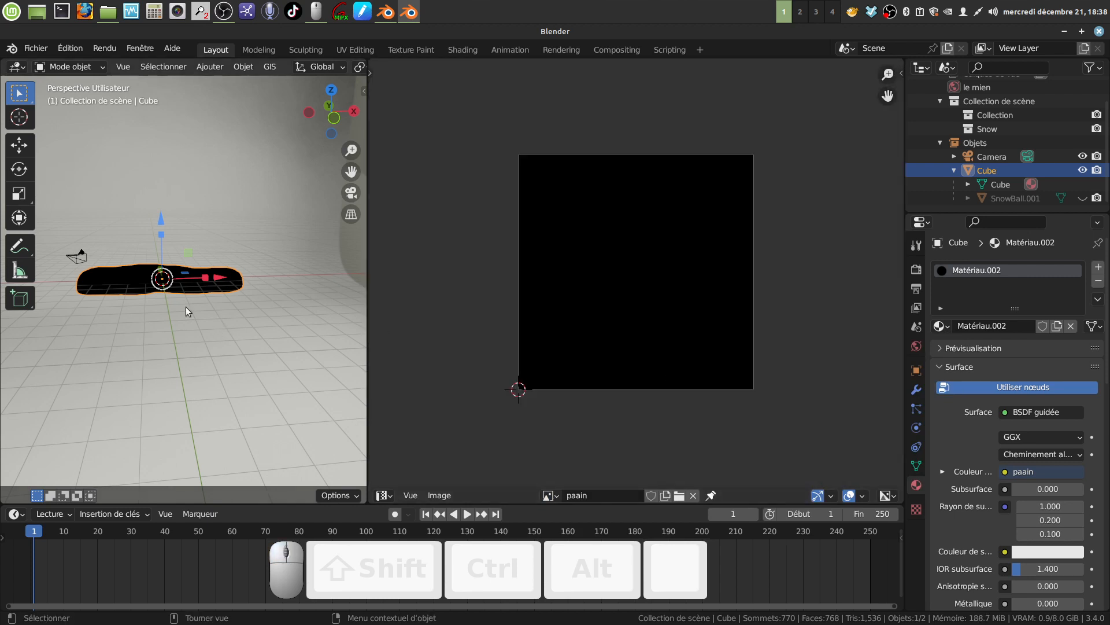
# Unwrap all faces of the loaf with Smart UV Project at a 66° angle limit, ending in Object Mode.
pyautogui.press('Tab')
pyautogui.press('a')
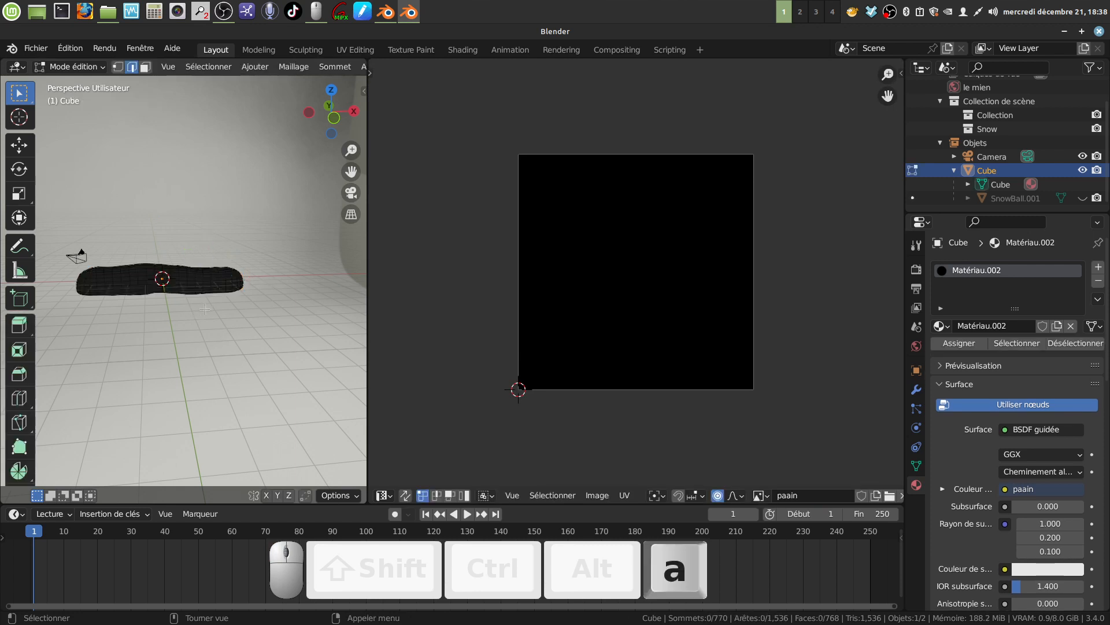
pyautogui.press('a')
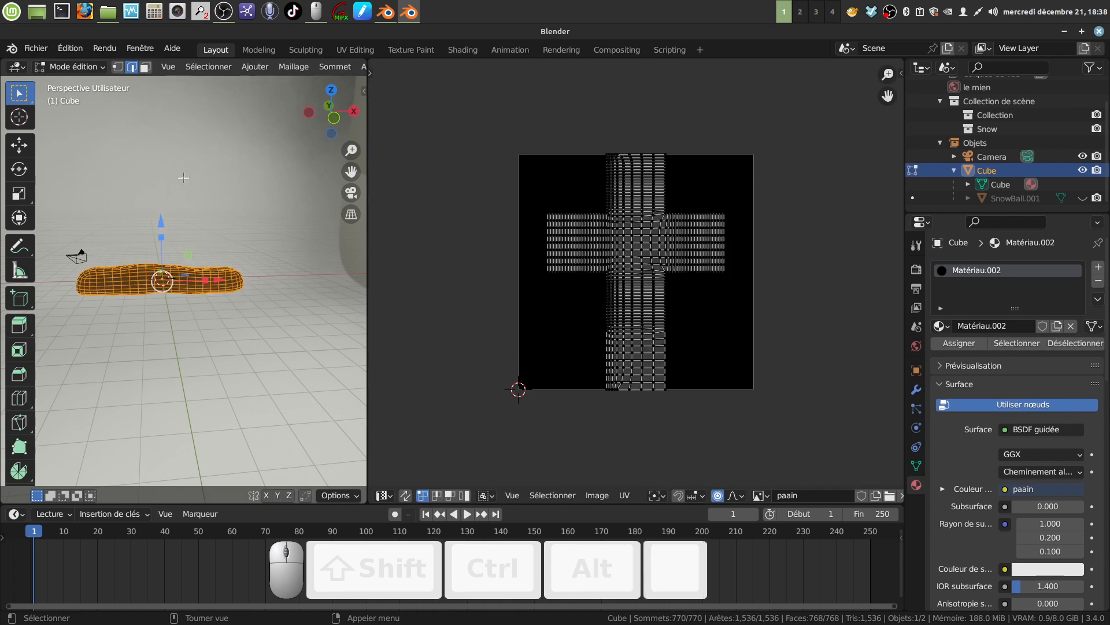
pyautogui.press('u')
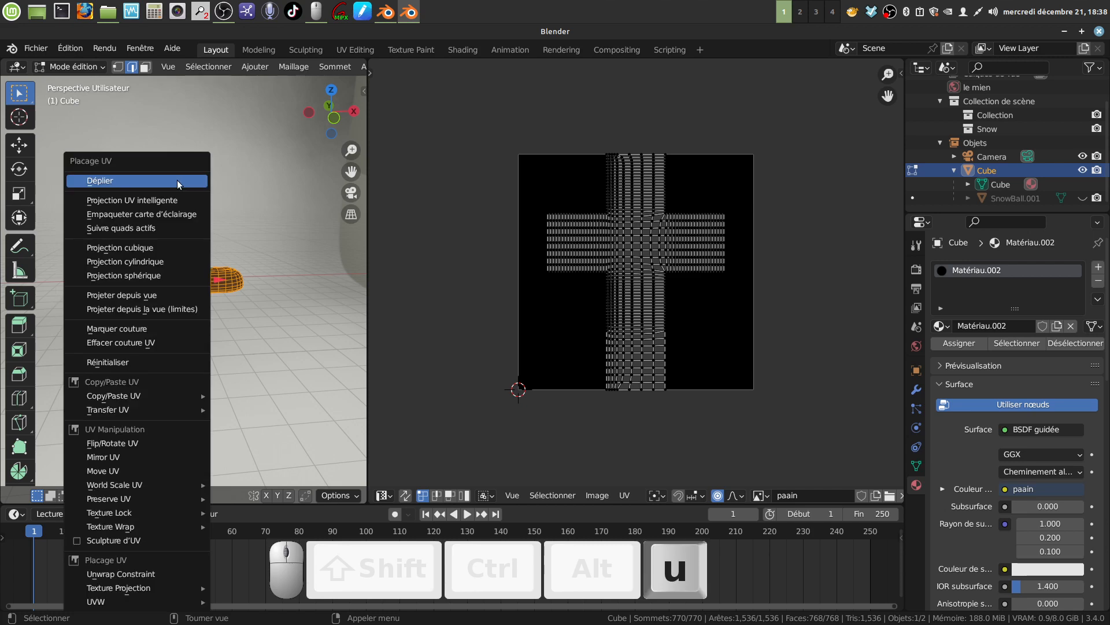
pyautogui.click(172, 199)
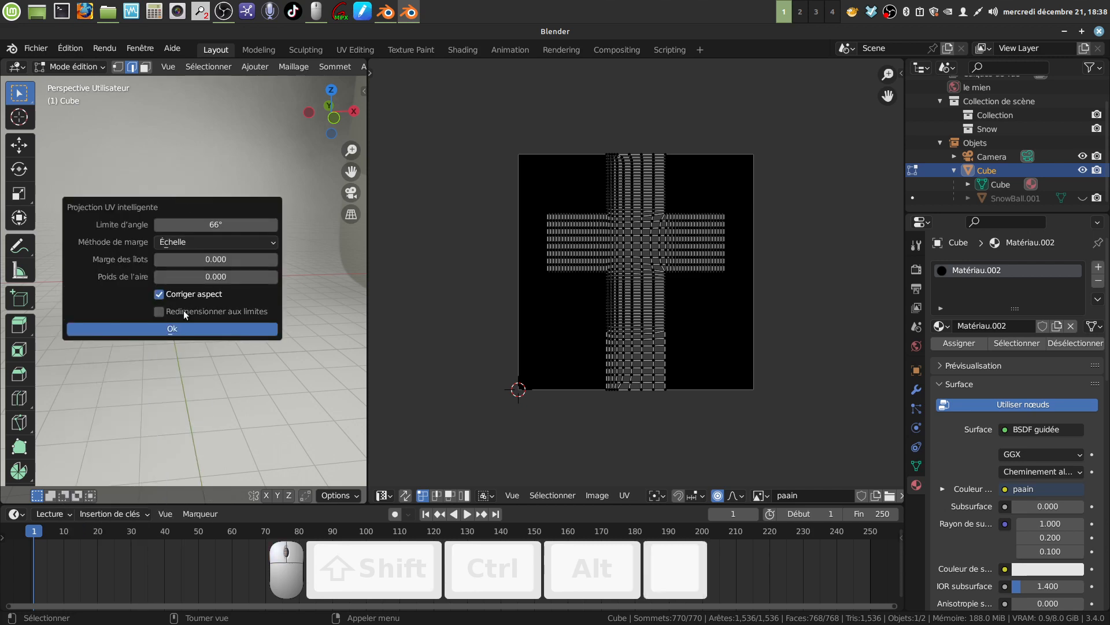
pyautogui.click(192, 328)
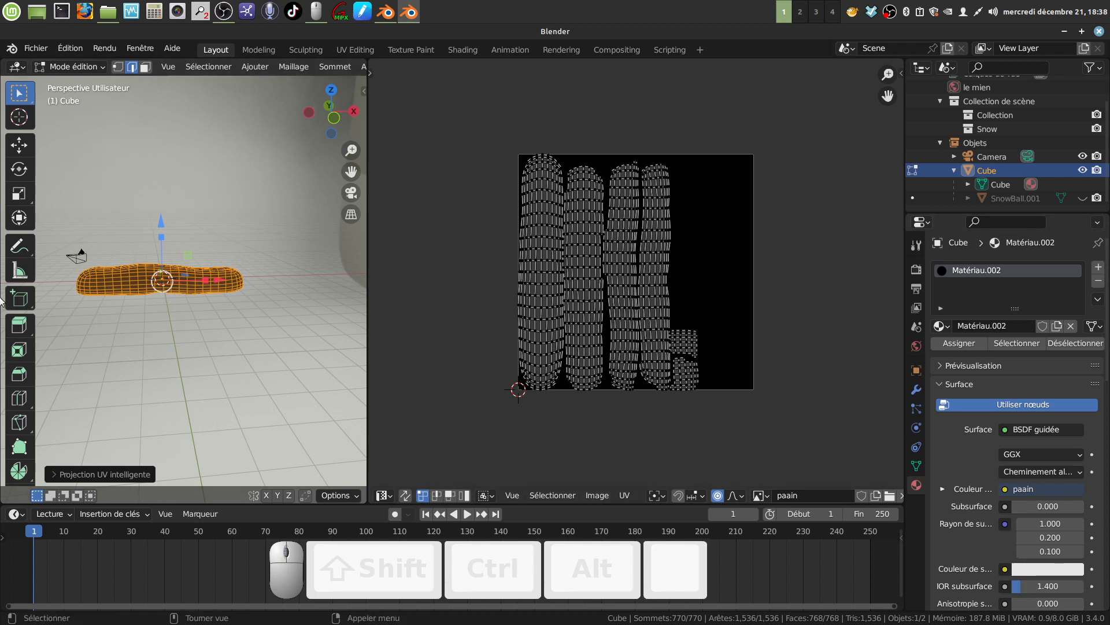
pyautogui.press('Tab')
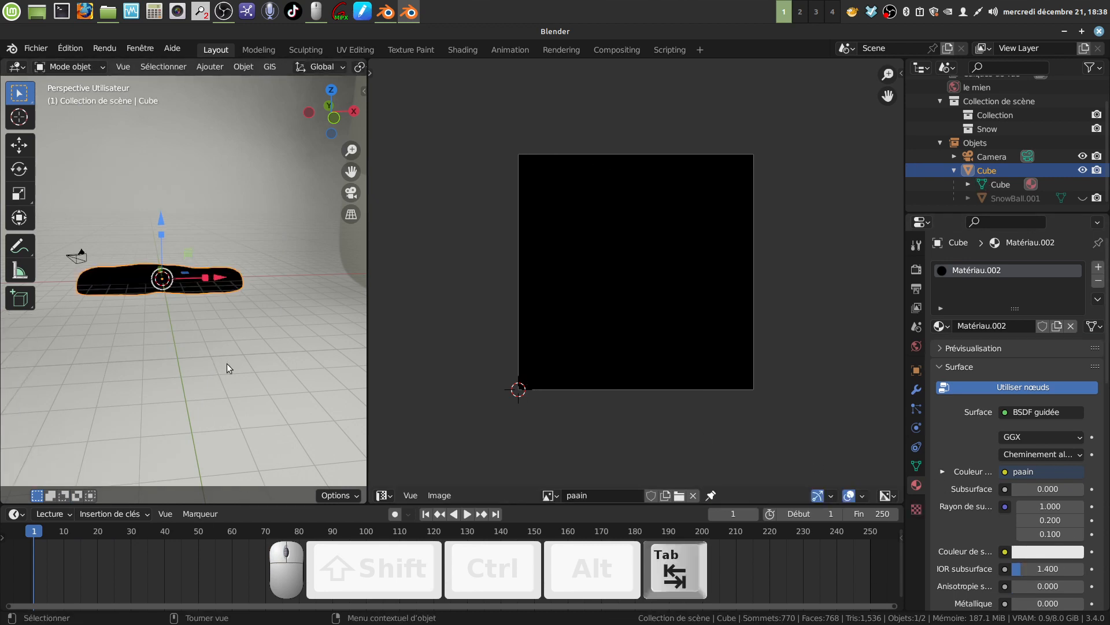
# Create a new brush texture and load the Pain-brioch...80_013_d.jpg photo from the tel folder into it.
pyautogui.click(916, 509)
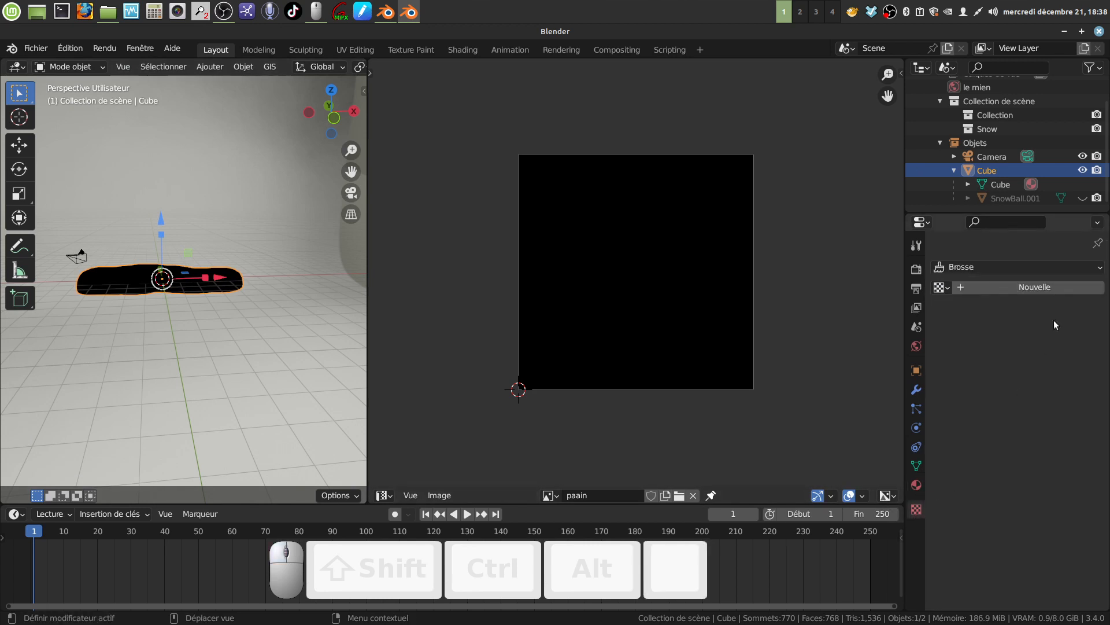
pyautogui.click(1030, 287)
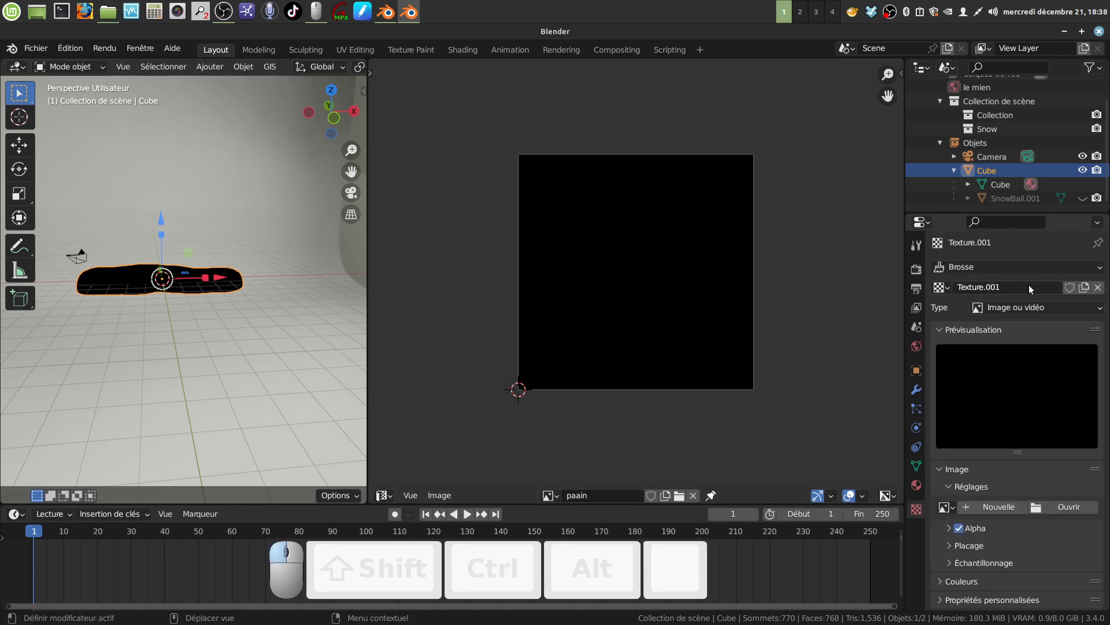
pyautogui.click(1037, 508)
pyautogui.click(249, 470)
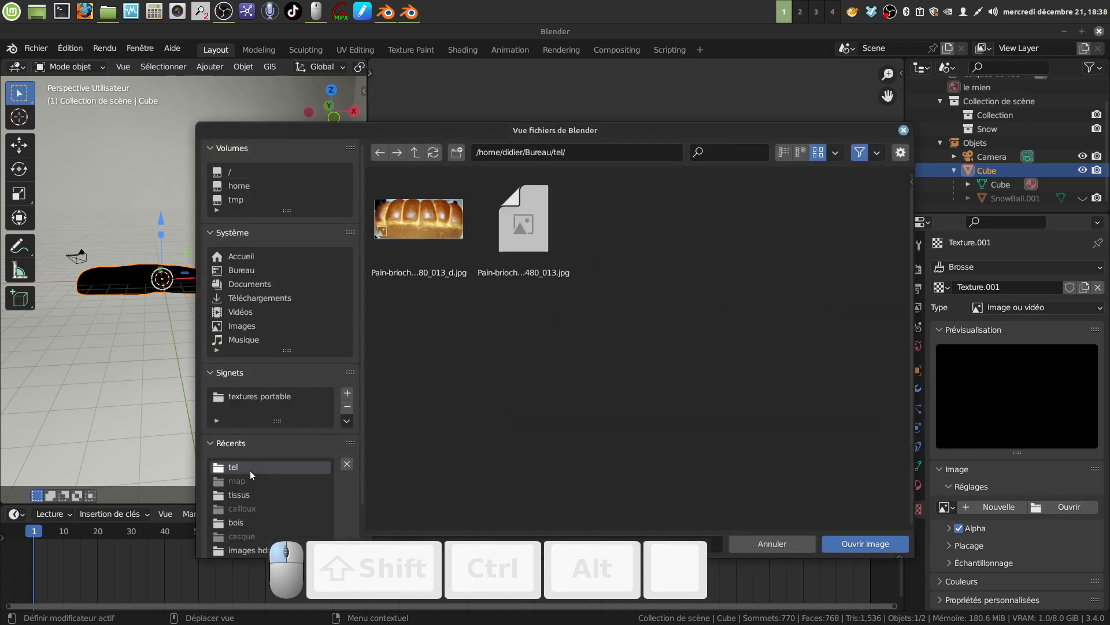
pyautogui.click(418, 226)
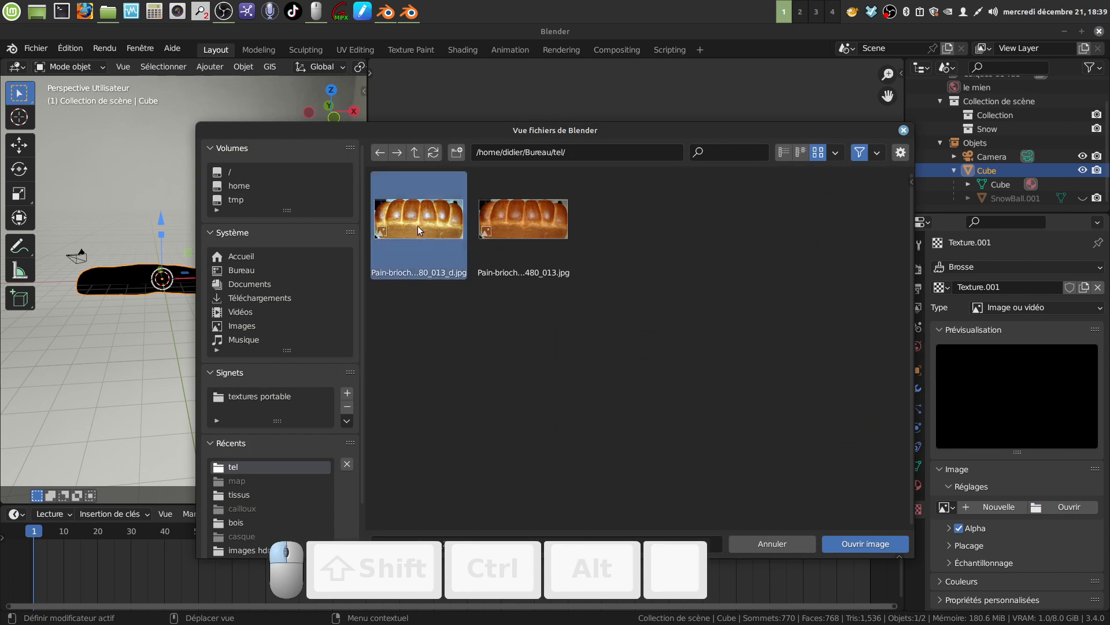
pyautogui.click(865, 544)
# Set the brush texture's image mapping extension to Limiter so the photo does not repeat.
pyautogui.scroll(-4, 1059, 524)
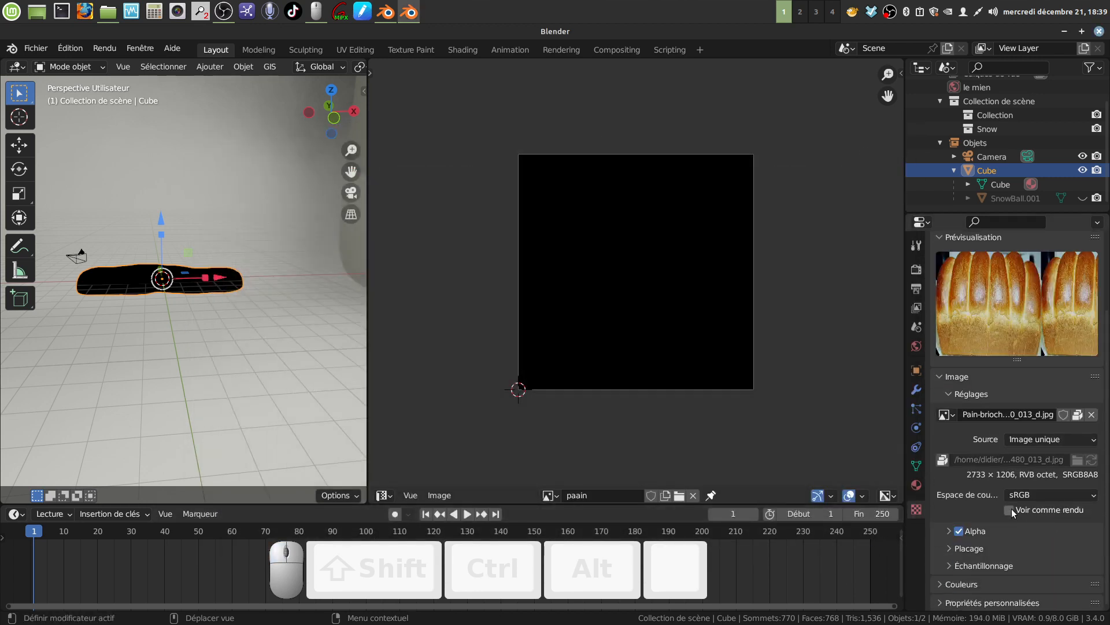
pyautogui.click(960, 548)
pyautogui.scroll(-4, 1058, 541)
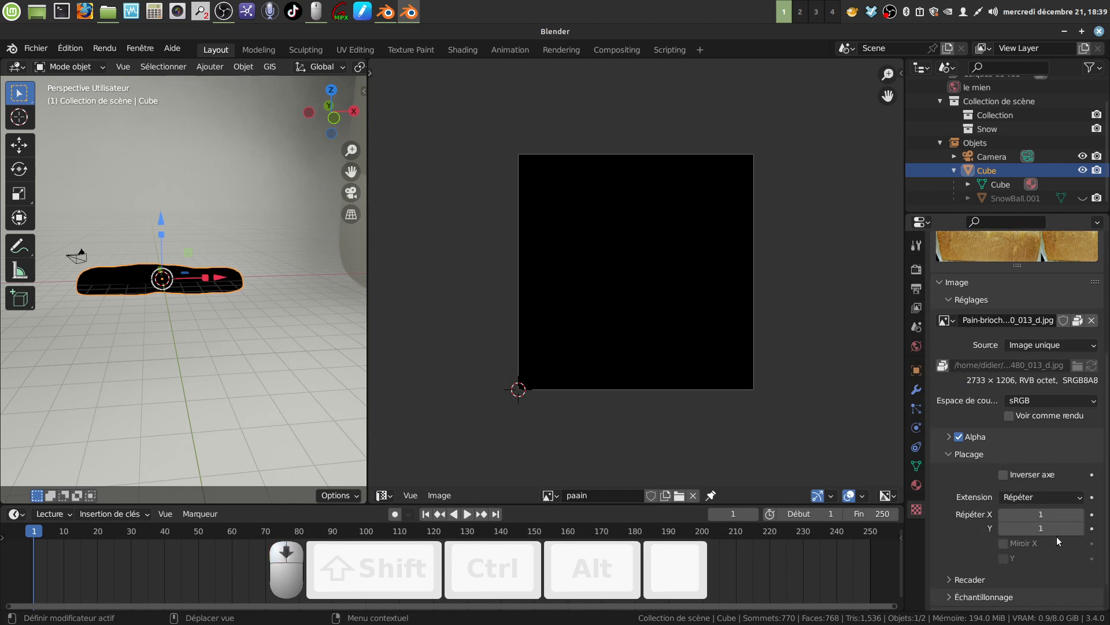
pyautogui.click(1080, 501)
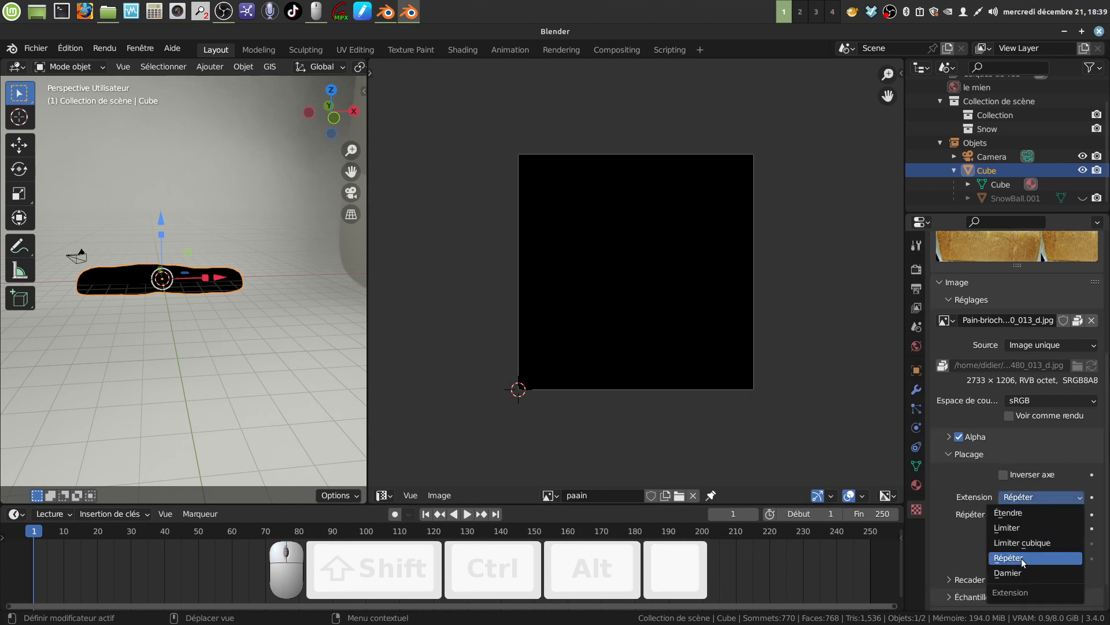
pyautogui.click(1019, 528)
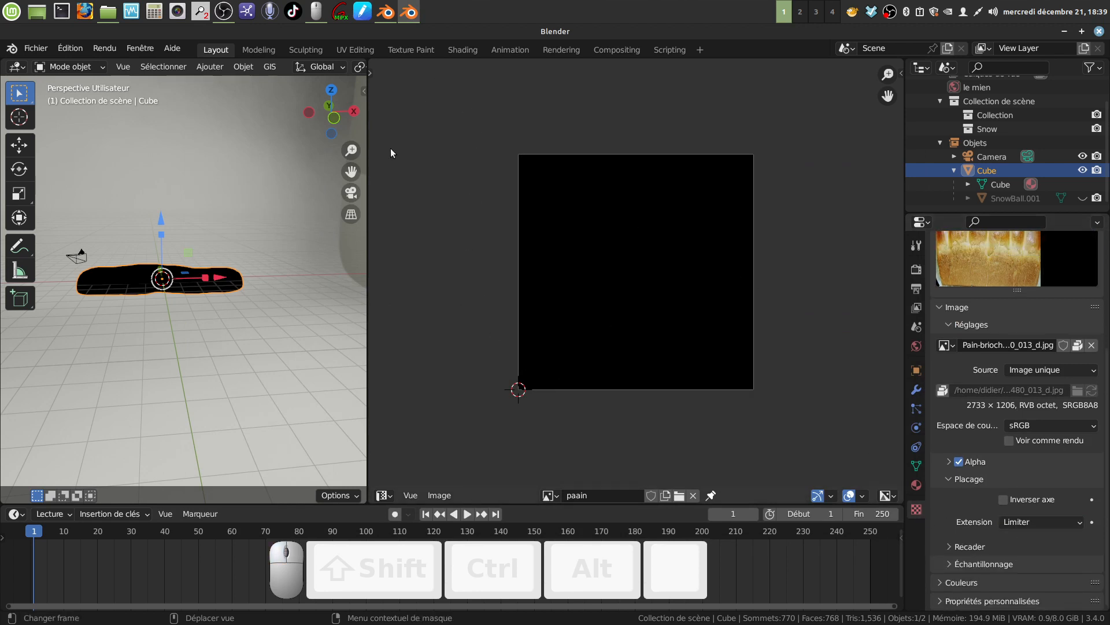
# Switch to the Texture Paint workspace with the loaf's whole UV layout in view beside the model.
pyautogui.moveTo(367, 166); pyautogui.dragTo(611, 166)
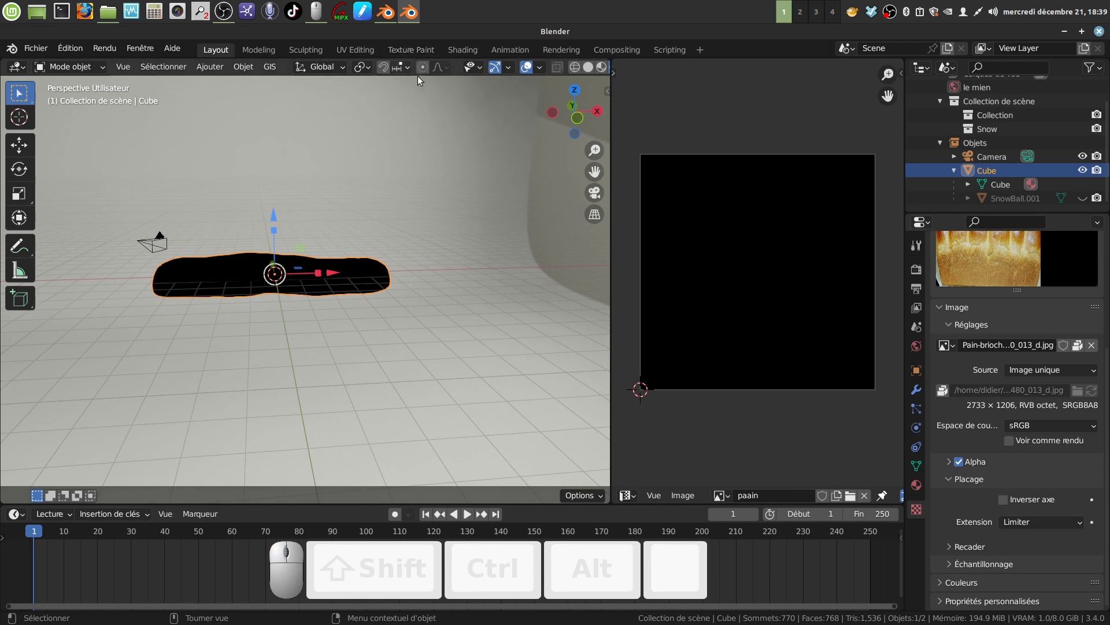
pyautogui.click(409, 49)
pyautogui.rightClick(573, 399)
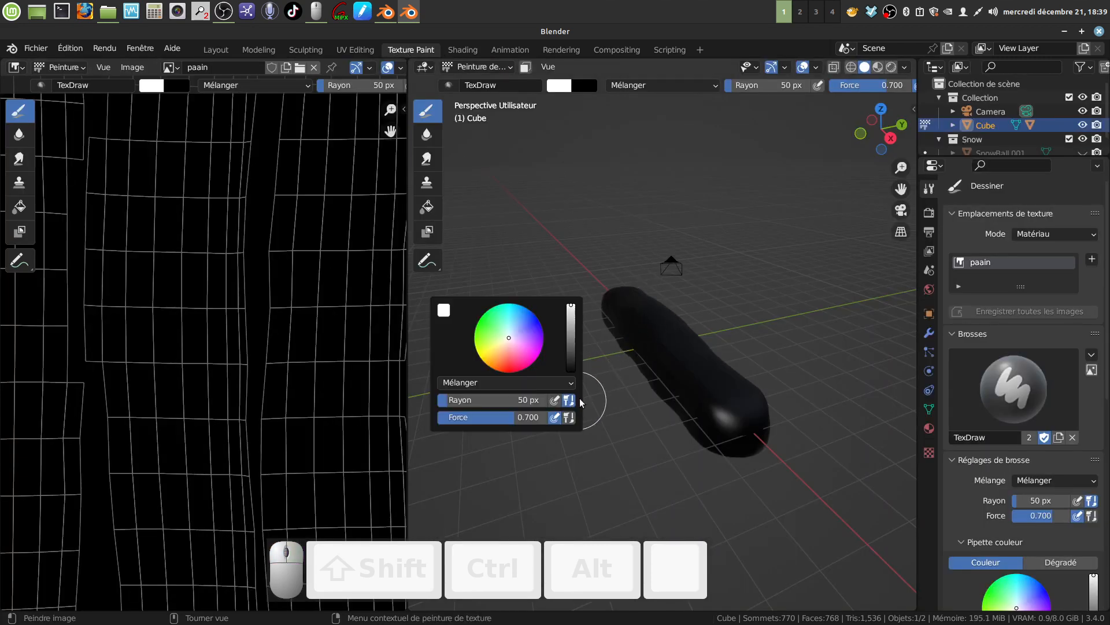
pyautogui.scroll(-3, 286, 348)
pyautogui.scroll(-3, 286, 349)
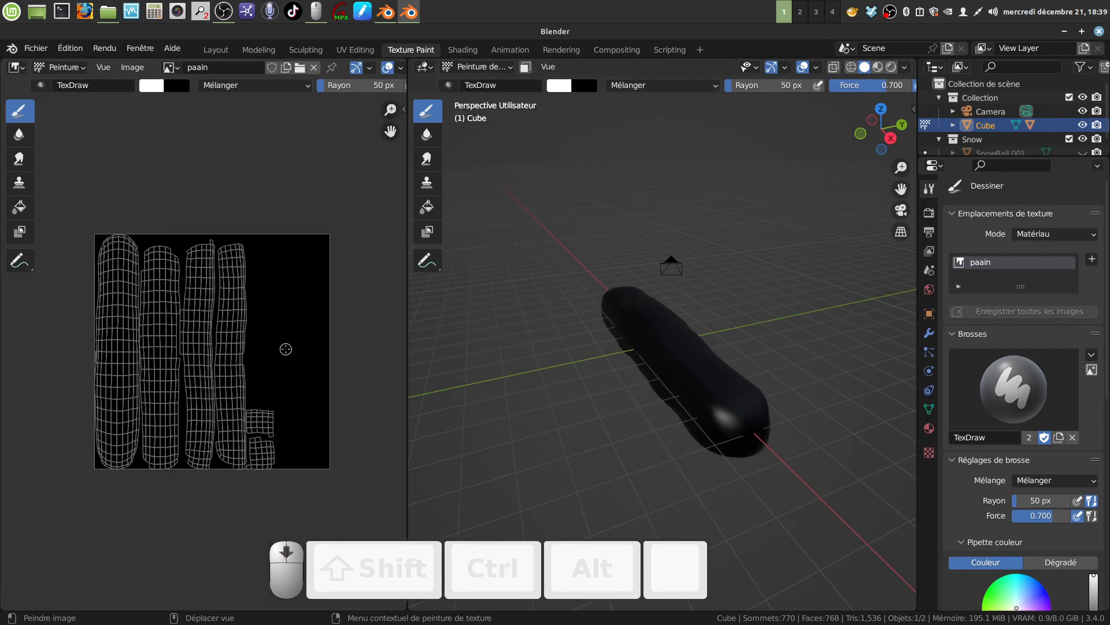
# View the loaf orthographically from below and set the paint brush strength to 1.000.
pyautogui.press('KP_1')
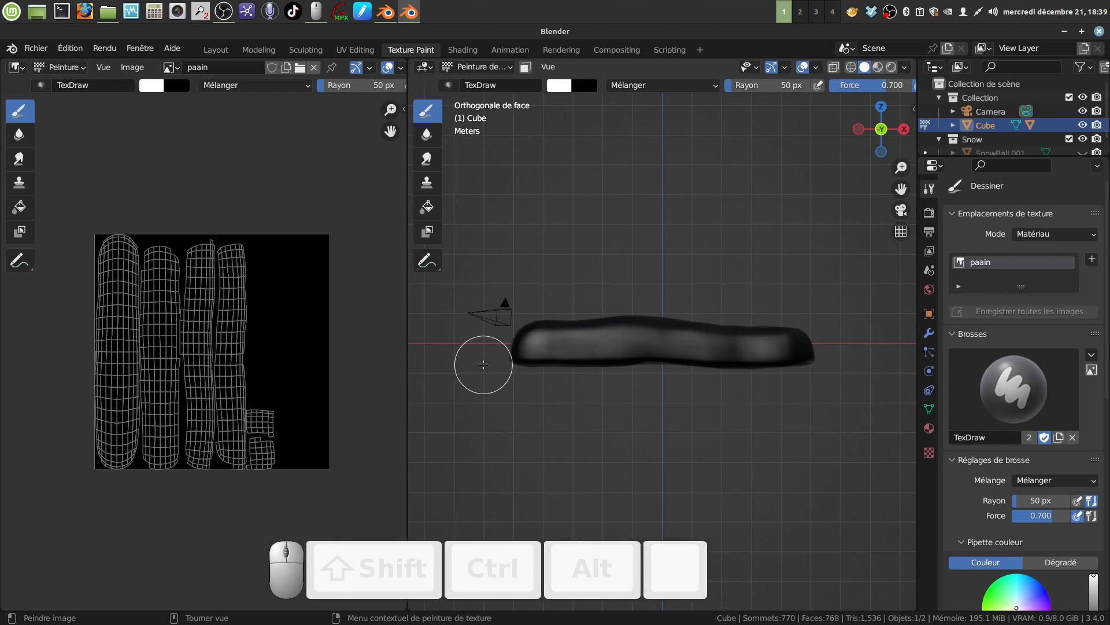
pyautogui.press('ctrl+KP_7')
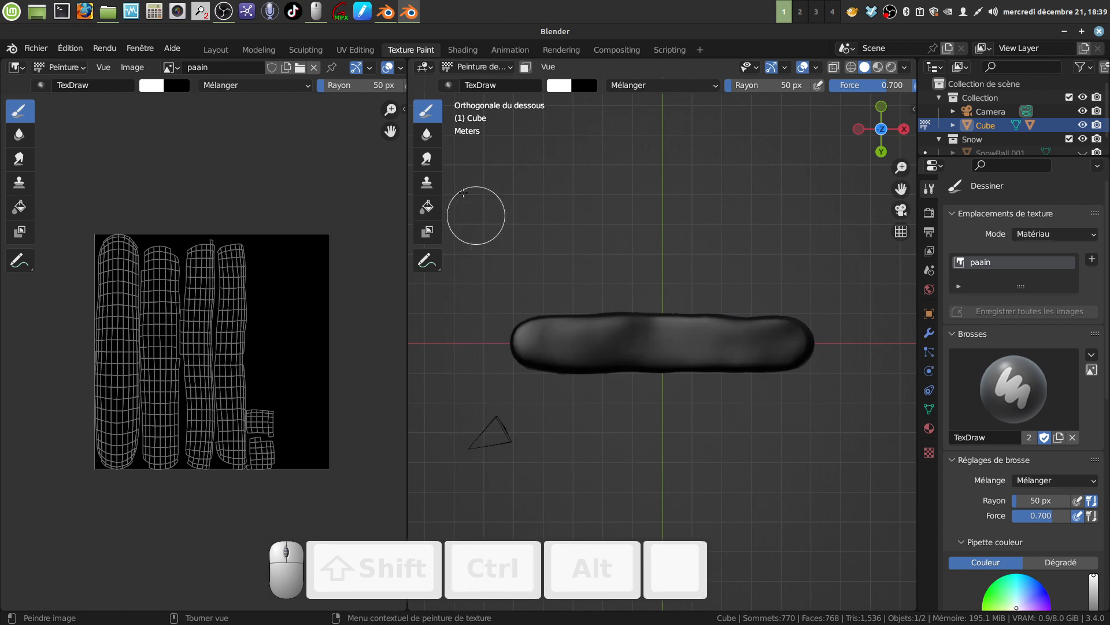
pyautogui.scroll(-3, 839, 80)
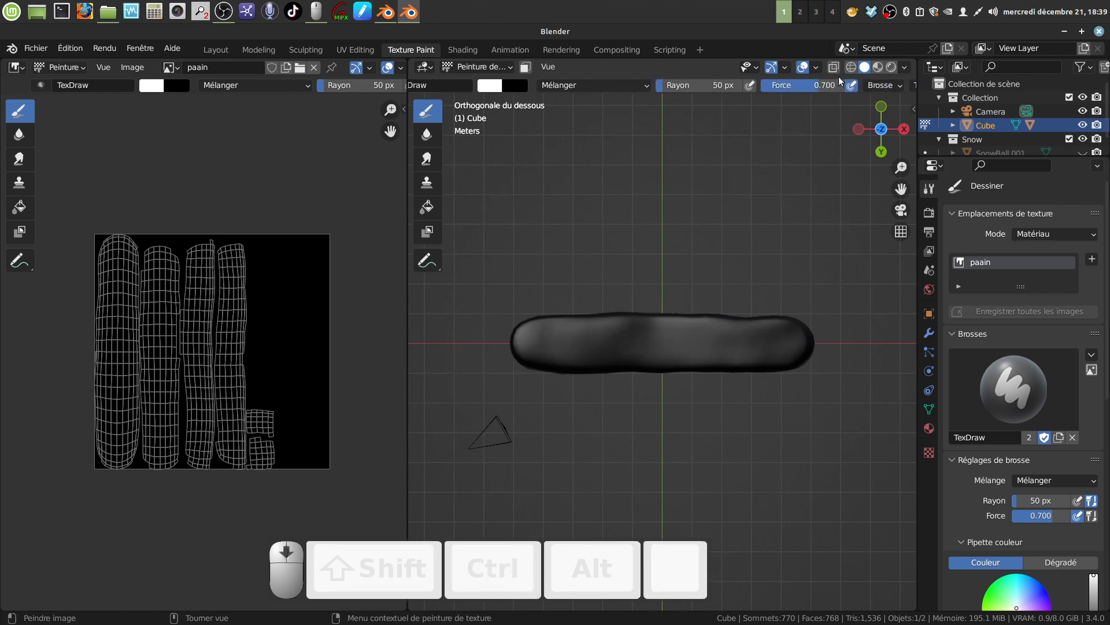
pyautogui.moveTo(819, 91); pyautogui.dragTo(835, 91)
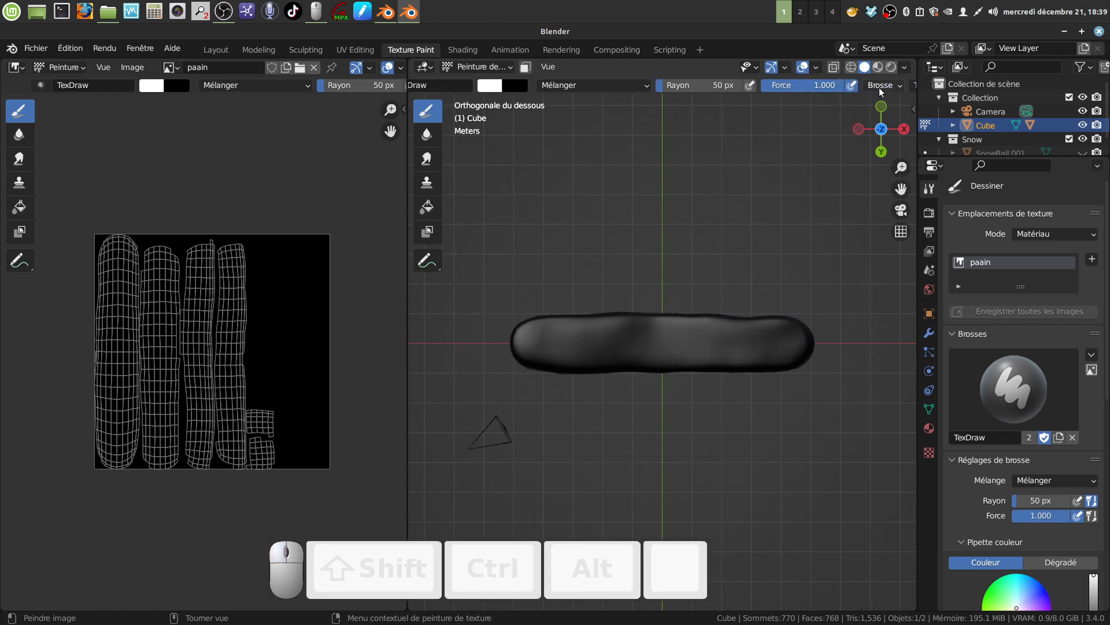
# Set the brush texture mapping to Pochoir (stencil) and match the stencil to the image's proportions.
pyautogui.scroll(-5, 843, 89)
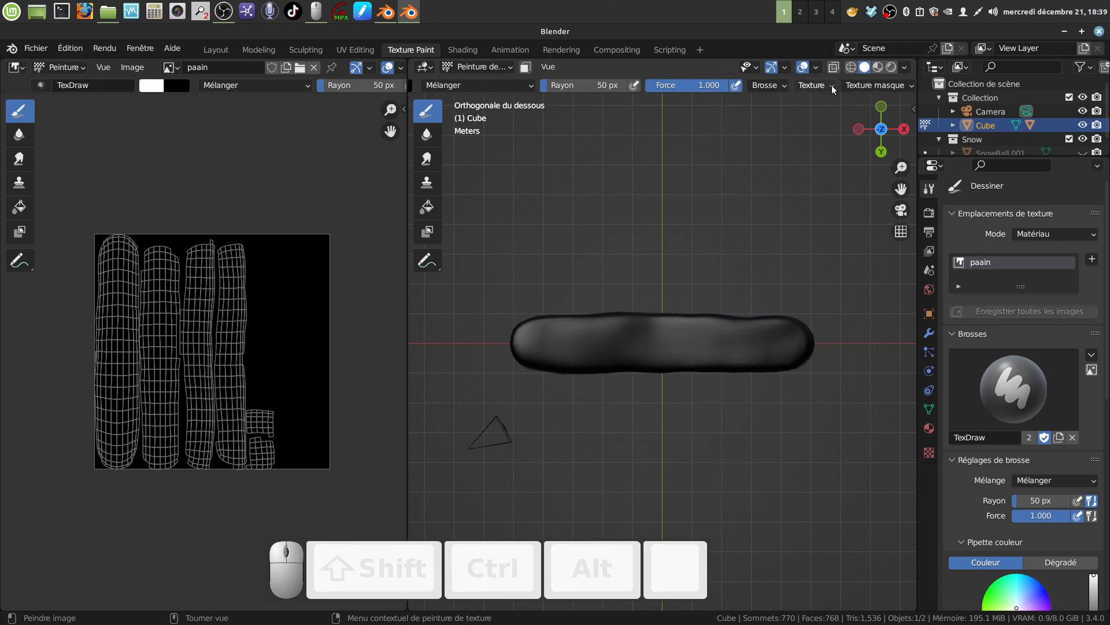
pyautogui.click(834, 87)
pyautogui.click(878, 127)
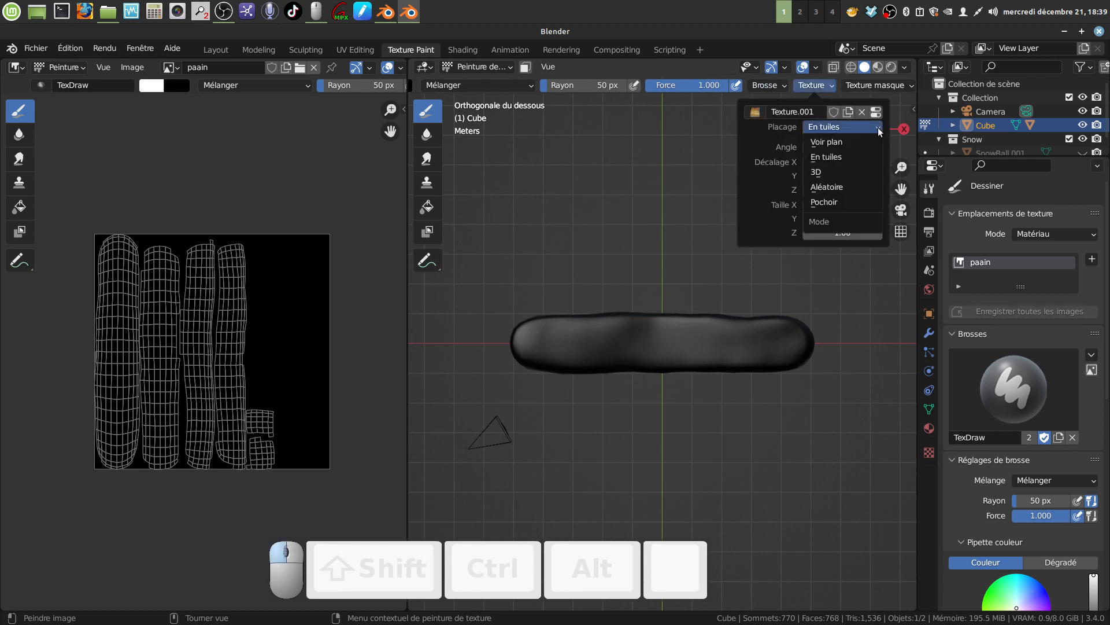
pyautogui.click(845, 202)
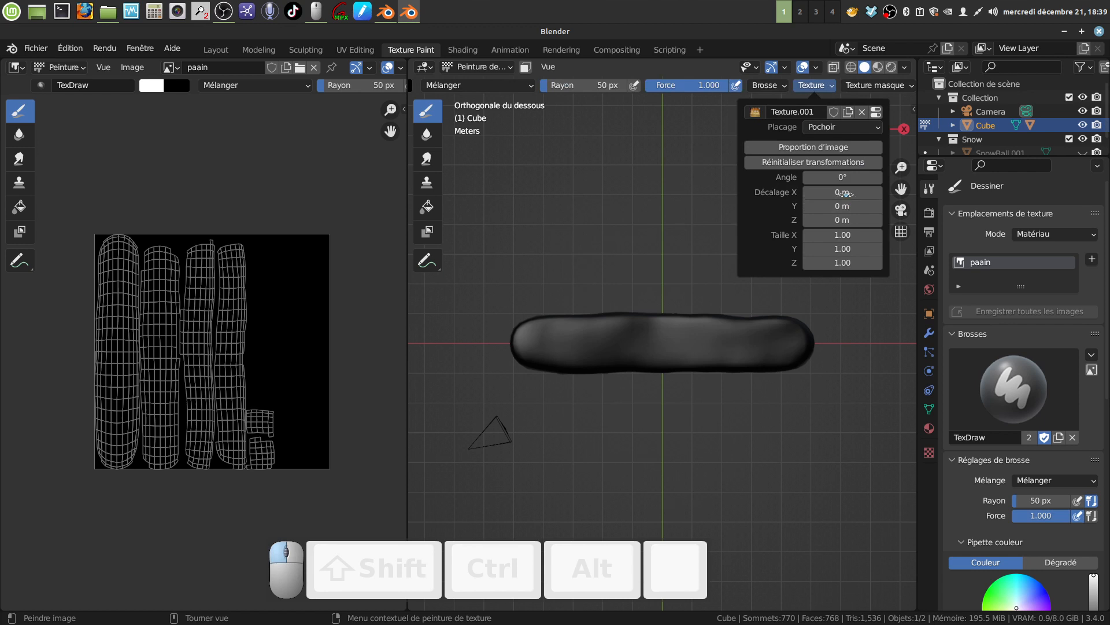
pyautogui.click(815, 149)
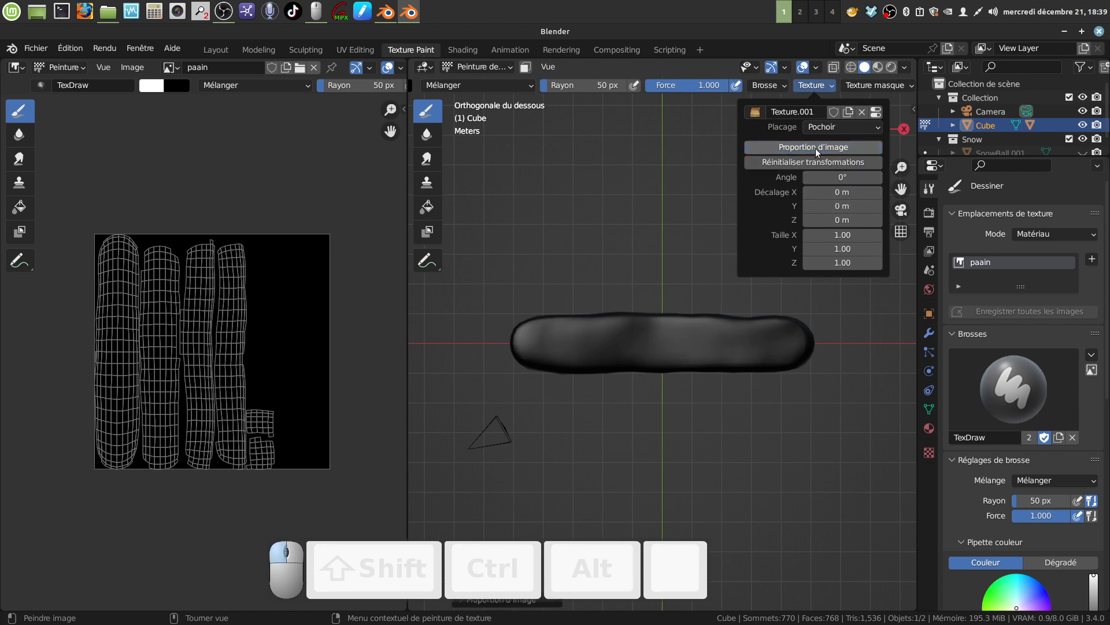
pyautogui.click(756, 112)
pyautogui.click(399, 149)
# Shrink the bread stencil, align its lower crust with the loaf's underside, and paint the crust along the full length, shifting the stencil for the unpainted end.
pyautogui.moveTo(617, 459); pyautogui.dragTo(733, 305, button='right')
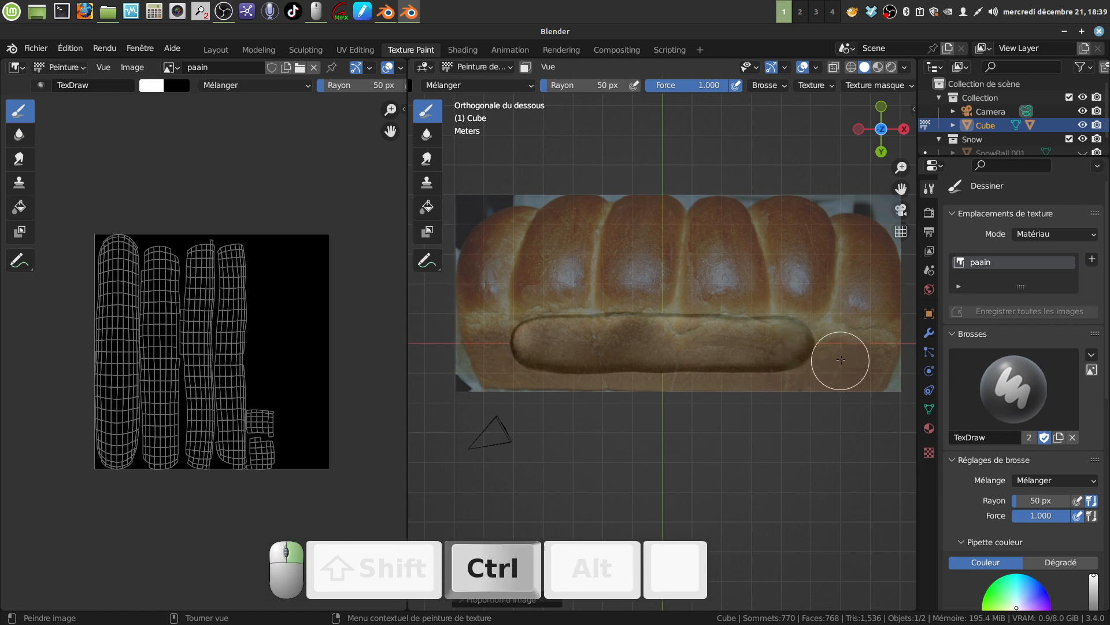
pyautogui.moveTo(817, 352)
pyautogui.keyDown('ctrl'); pyautogui.mouseDown(button='right')
pyautogui.moveTo(713, 290)
pyautogui.moveTo(633, 315)
pyautogui.moveTo(676, 326)
pyautogui.moveTo(702, 318)
pyautogui.mouseUp(button='right'); pyautogui.keyUp('ctrl')
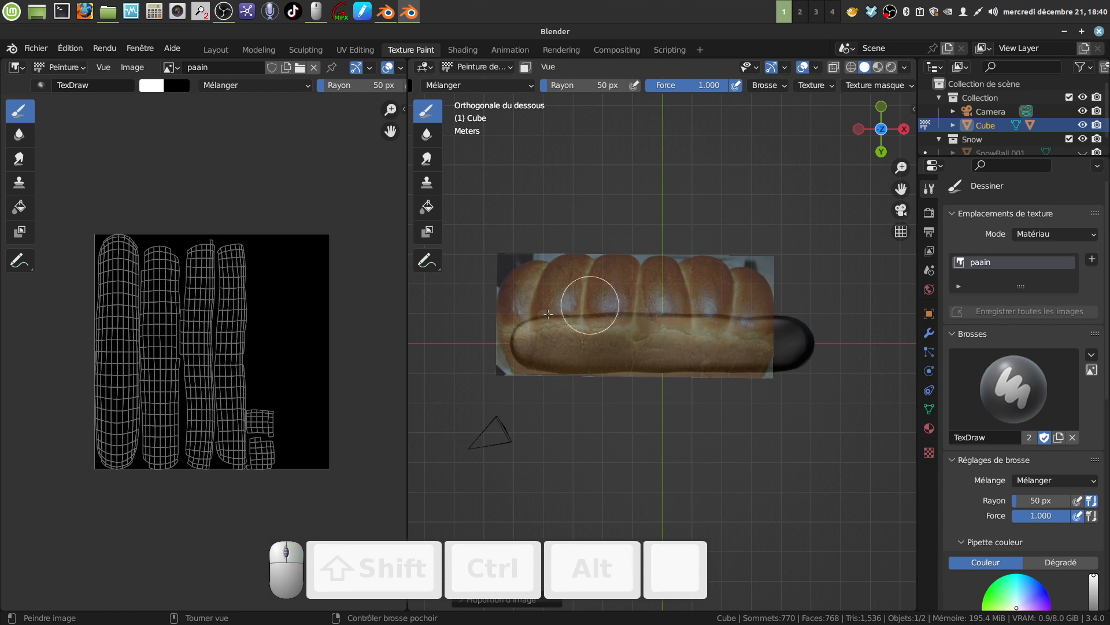
pyautogui.moveTo(529, 334)
pyautogui.mouseDown()
pyautogui.moveTo(584, 332)
pyautogui.moveTo(533, 341)
pyautogui.moveTo(597, 359)
pyautogui.moveTo(526, 333)
pyautogui.moveTo(640, 339)
pyautogui.moveTo(630, 359)
pyautogui.moveTo(672, 359)
pyautogui.moveTo(664, 330)
pyautogui.moveTo(725, 334)
pyautogui.moveTo(561, 317)
pyautogui.moveTo(777, 334)
pyautogui.moveTo(657, 367)
pyautogui.moveTo(773, 366)
pyautogui.moveTo(752, 360)
pyautogui.mouseUp()
pyautogui.moveTo(661, 345); pyautogui.dragTo(731, 341, button='right')
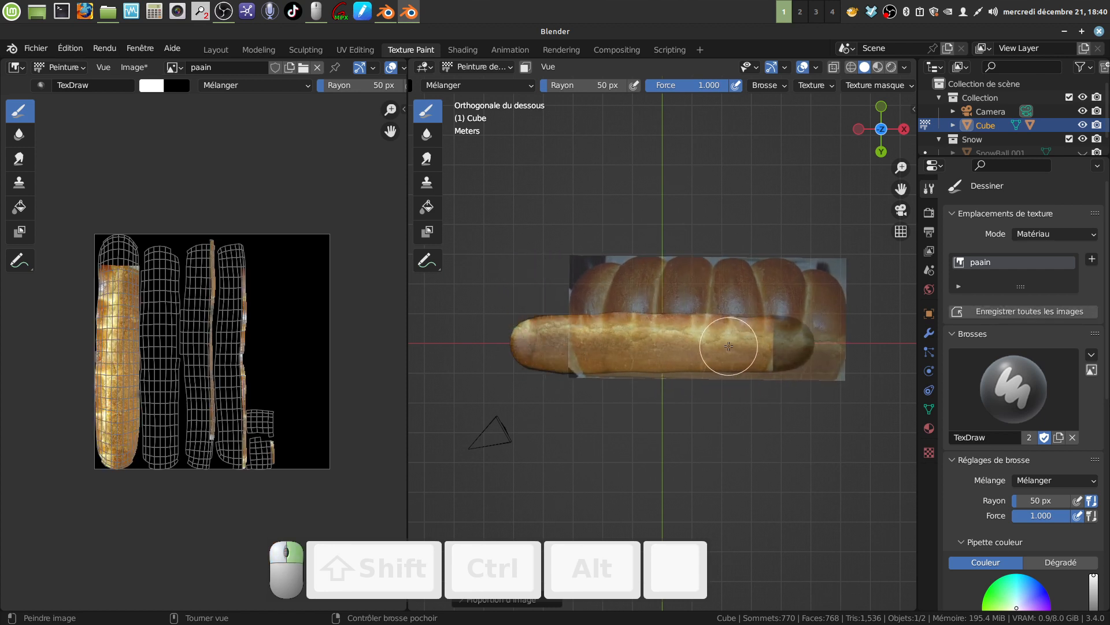
pyautogui.moveTo(764, 330)
pyautogui.mouseDown()
pyautogui.moveTo(789, 322)
pyautogui.moveTo(781, 363)
pyautogui.moveTo(748, 359)
pyautogui.moveTo(682, 310)
pyautogui.moveTo(521, 339)
pyautogui.mouseUp()
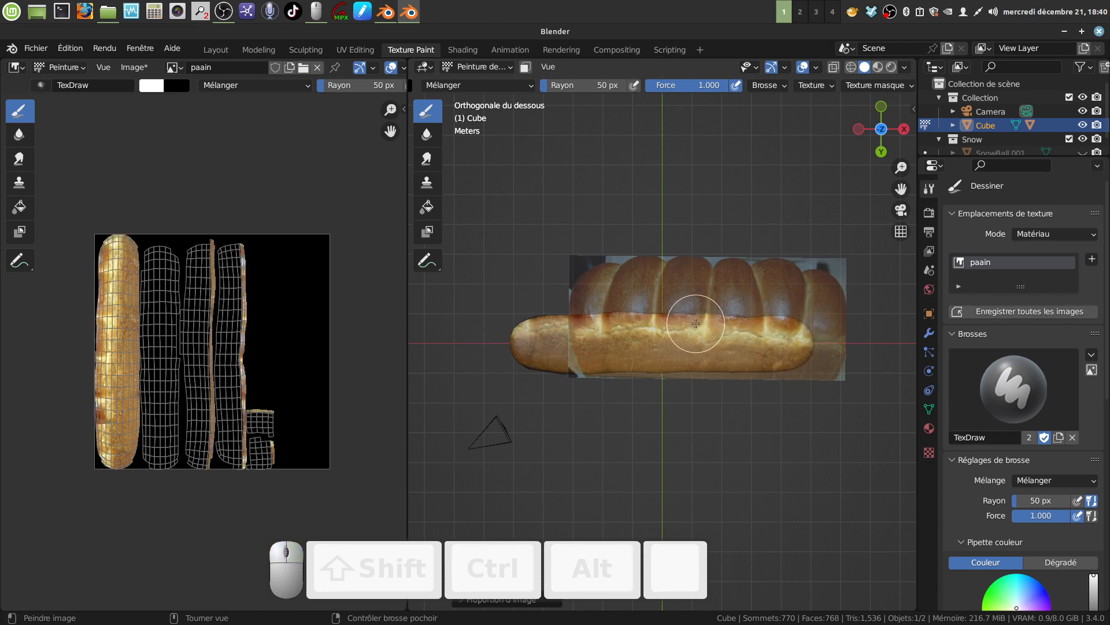
# Reposition the bread stencil several times over the loaf's underside and paint plain crust over the darker, shiny patches along its edge.
pyautogui.moveTo(699, 321); pyautogui.dragTo(631, 318, button='right')
pyautogui.moveTo(631, 318)
pyautogui.mouseDown()
pyautogui.moveTo(567, 328)
pyautogui.moveTo(652, 338)
pyautogui.mouseUp()
pyautogui.moveTo(651, 337)
pyautogui.mouseDown(button='right')
pyautogui.moveTo(866, 261)
pyautogui.moveTo(828, 255)
pyautogui.moveTo(649, 367)
pyautogui.mouseUp(button='right')
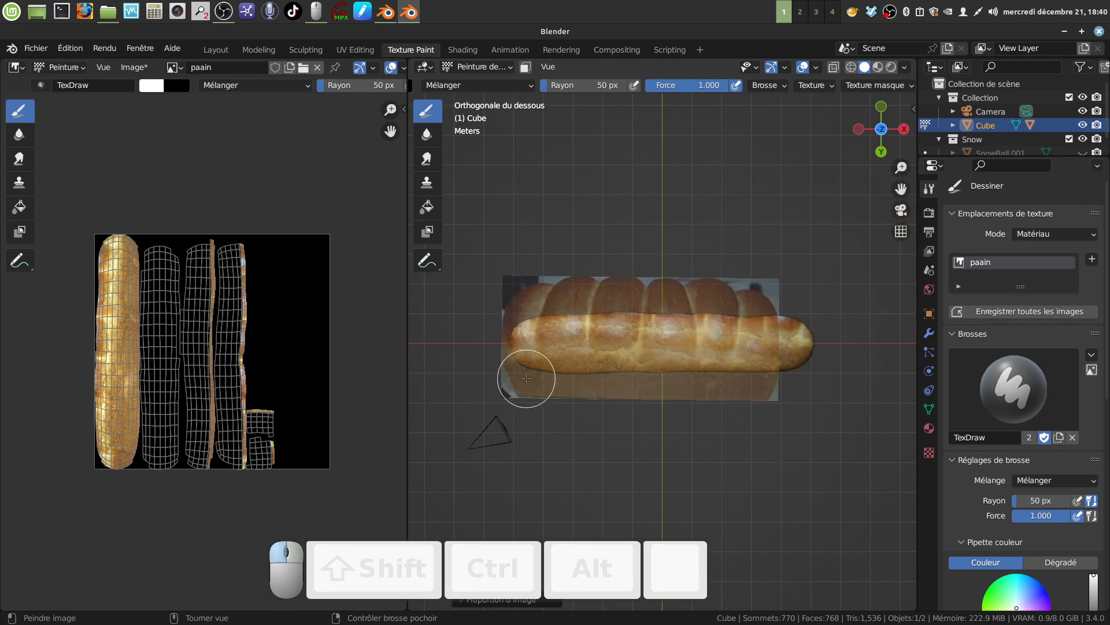
pyautogui.moveTo(726, 351)
pyautogui.mouseDown(button='right')
pyautogui.moveTo(843, 235)
pyautogui.moveTo(786, 298)
pyautogui.mouseUp(button='right')
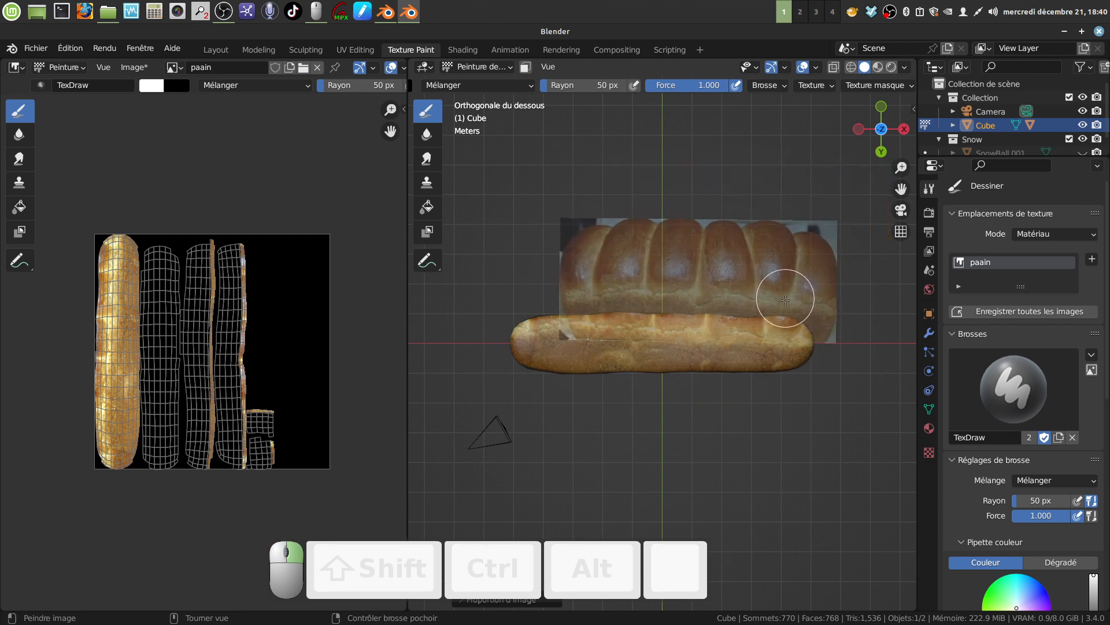
pyautogui.moveTo(635, 315); pyautogui.dragTo(778, 318)
pyautogui.moveTo(779, 317)
pyautogui.mouseDown(button='right')
pyautogui.moveTo(723, 226)
pyautogui.moveTo(737, 354)
pyautogui.mouseUp(button='right')
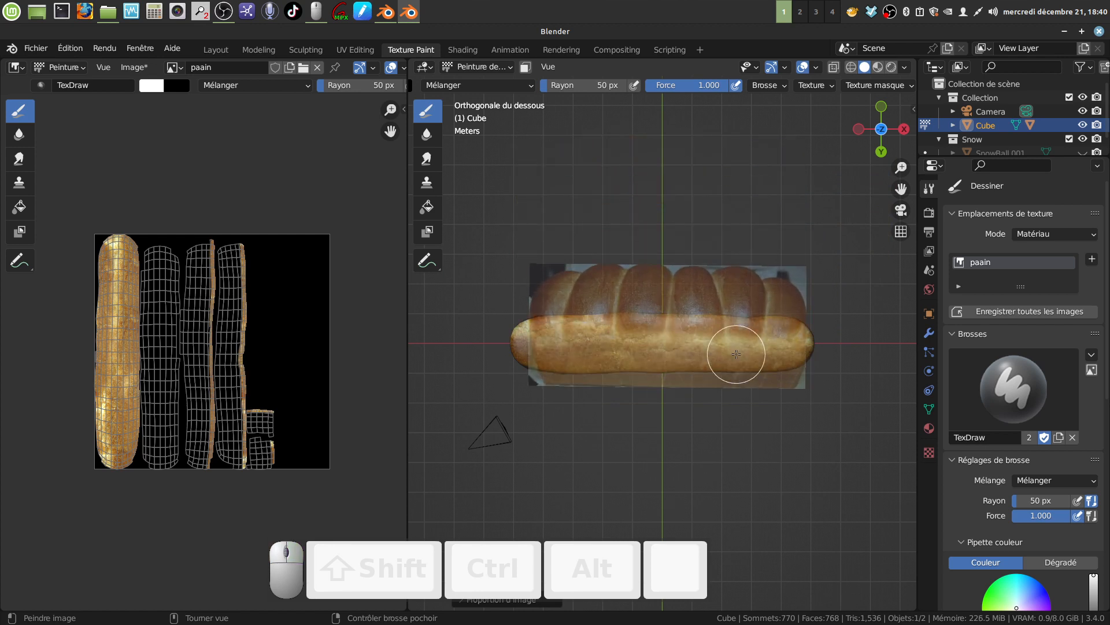
# From the orthographic top view, align the bread stencil with the loaf and paint crust along its full length, shifting the stencil for the unpainted end.
pyautogui.press('KP_7')
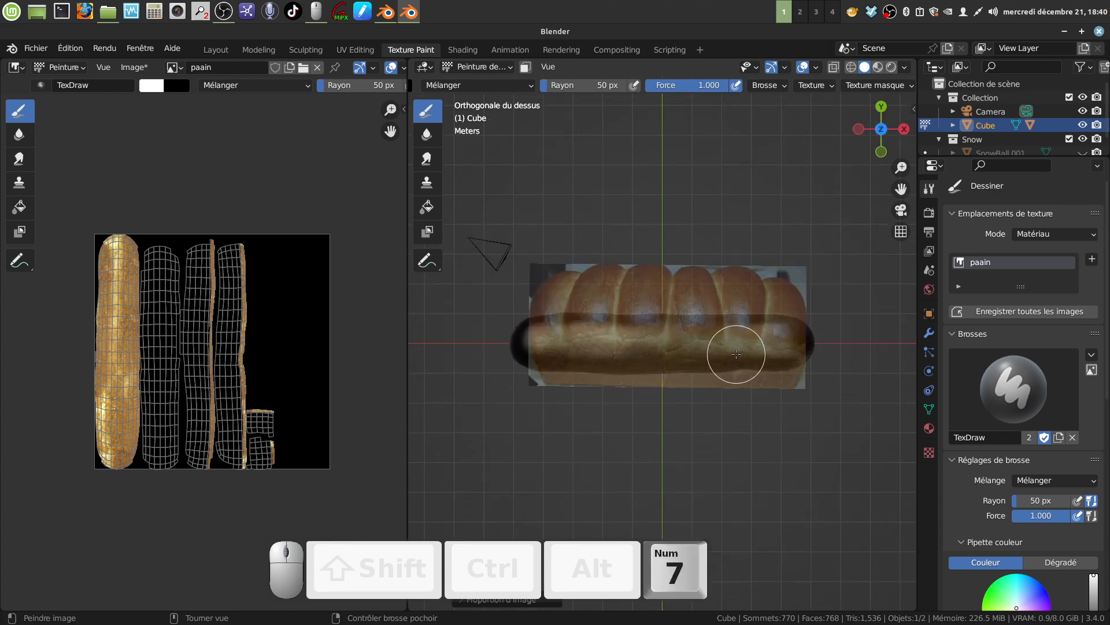
pyautogui.moveTo(646, 333); pyautogui.dragTo(611, 323, button='right')
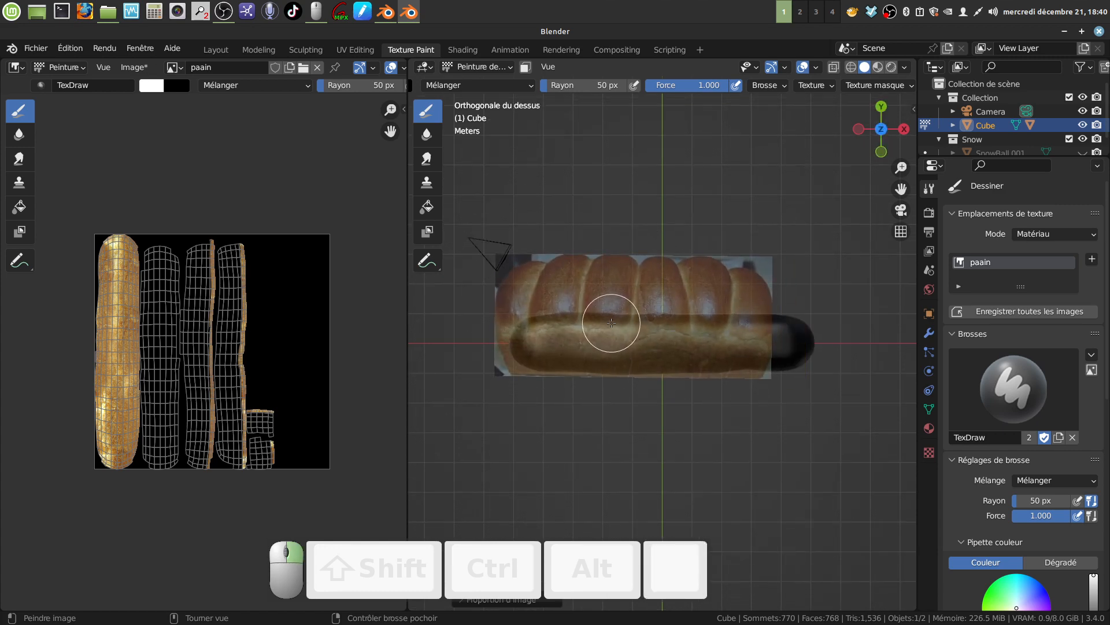
pyautogui.moveTo(515, 334)
pyautogui.mouseDown()
pyautogui.moveTo(602, 331)
pyautogui.moveTo(546, 347)
pyautogui.moveTo(558, 361)
pyautogui.moveTo(701, 357)
pyautogui.moveTo(728, 340)
pyautogui.moveTo(615, 322)
pyautogui.moveTo(707, 324)
pyautogui.moveTo(768, 347)
pyautogui.moveTo(707, 358)
pyautogui.mouseUp()
pyautogui.moveTo(693, 344); pyautogui.dragTo(778, 351, button='right')
pyautogui.moveTo(769, 358)
pyautogui.mouseDown()
pyautogui.moveTo(795, 352)
pyautogui.moveTo(777, 339)
pyautogui.mouseUp()
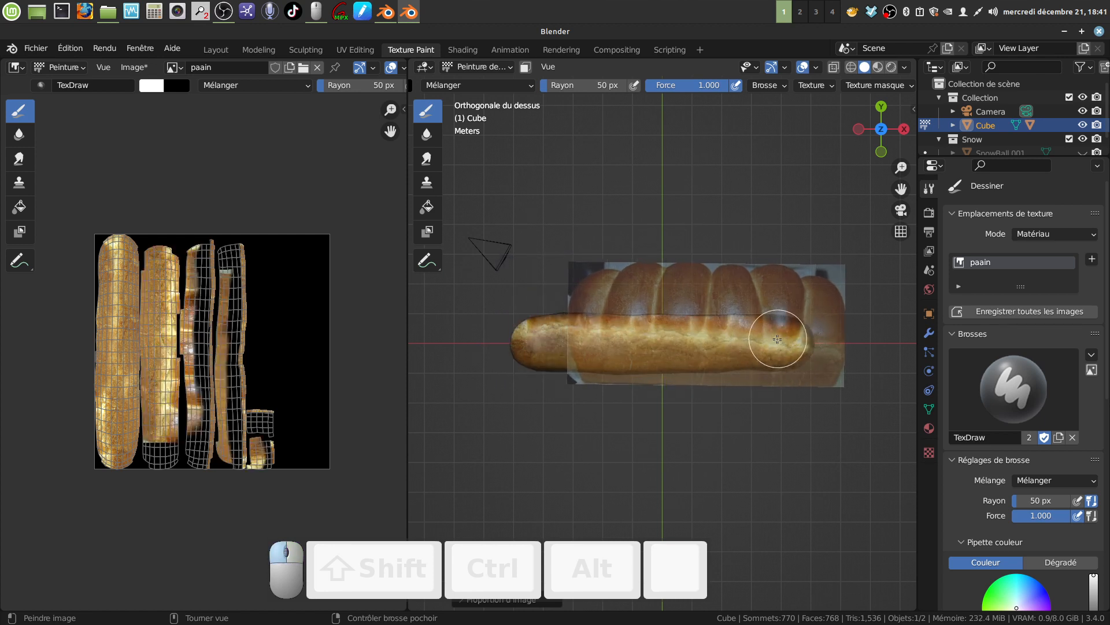
# Reposition the stencil several times over the loaf's top and paint plain crust over the dark, shiny patches along its edge and at the end.
pyautogui.moveTo(723, 351); pyautogui.dragTo(717, 320, button='right')
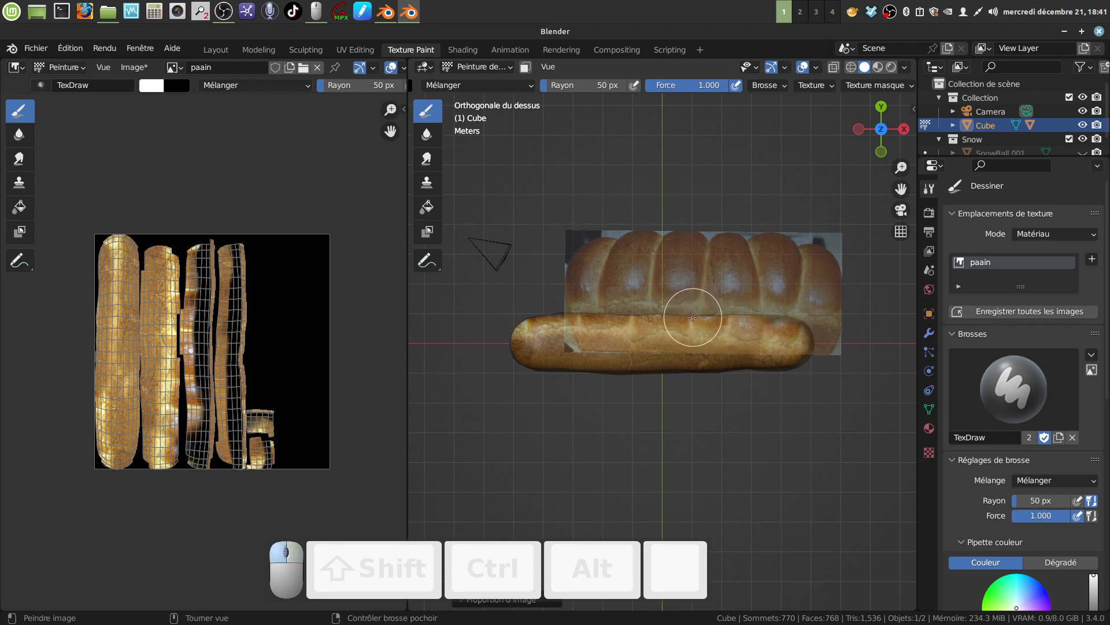
pyautogui.moveTo(693, 317)
pyautogui.mouseDown()
pyautogui.moveTo(744, 305)
pyautogui.moveTo(783, 318)
pyautogui.mouseUp()
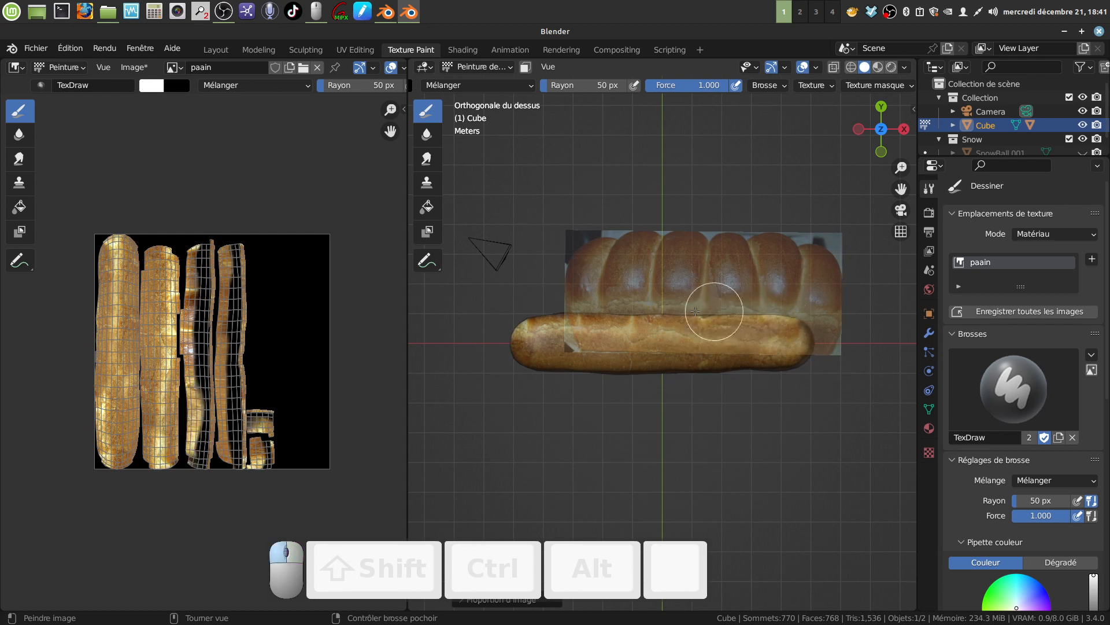
pyautogui.moveTo(650, 312)
pyautogui.mouseDown(button='right')
pyautogui.moveTo(664, 300)
pyautogui.moveTo(615, 297)
pyautogui.moveTo(638, 313)
pyautogui.mouseUp(button='right')
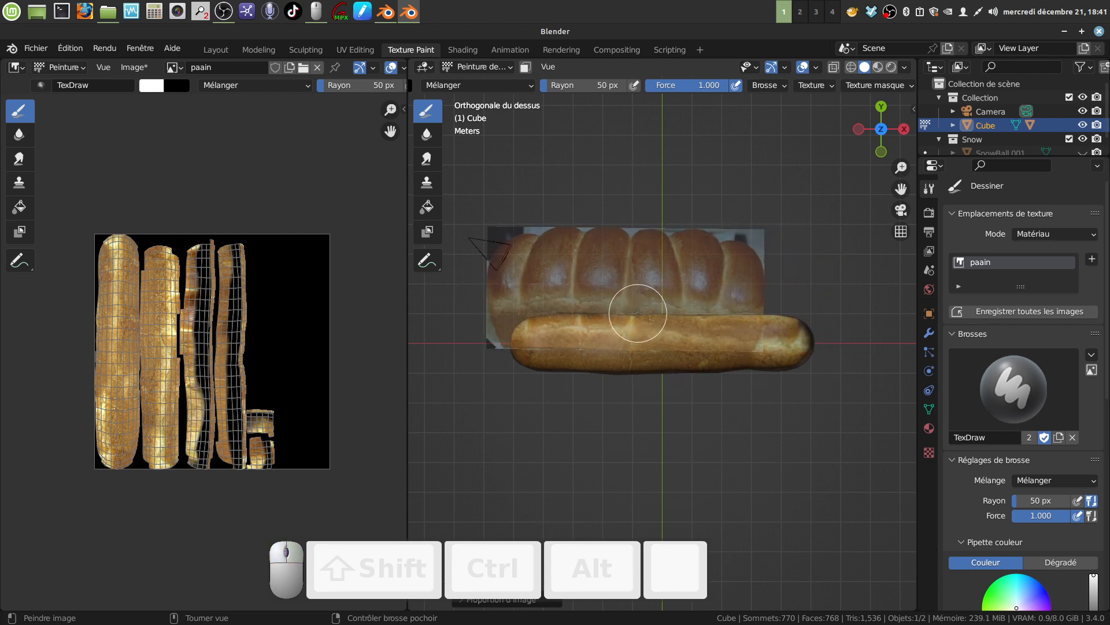
pyautogui.moveTo(638, 313); pyautogui.dragTo(525, 317)
pyautogui.moveTo(581, 302)
pyautogui.mouseDown(button='right')
pyautogui.moveTo(664, 198)
pyautogui.moveTo(736, 311)
pyautogui.mouseUp(button='right')
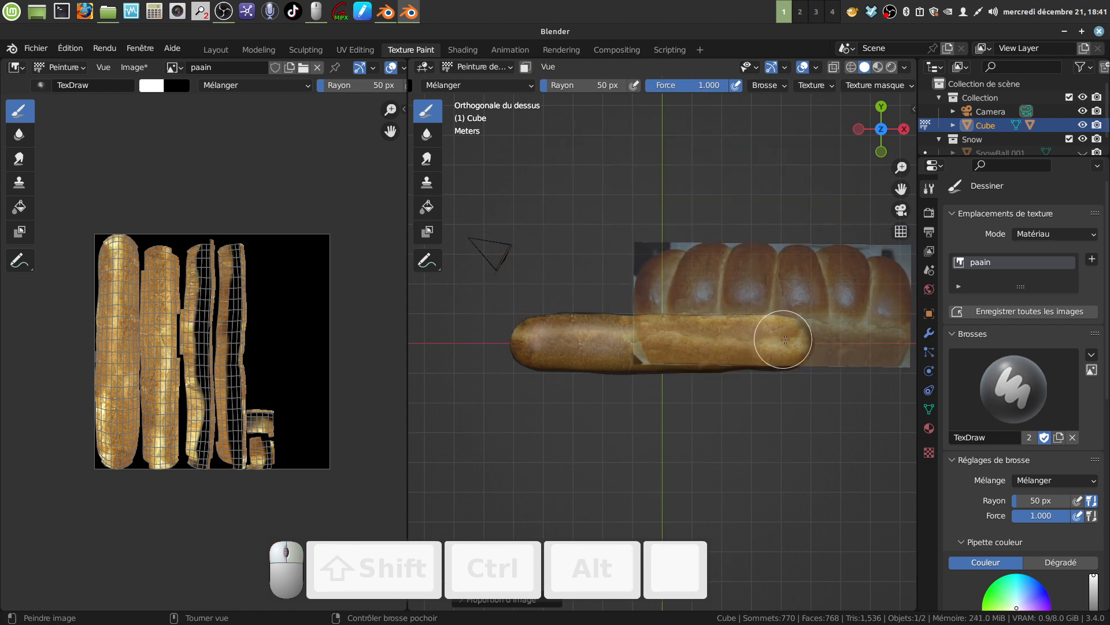
pyautogui.moveTo(784, 341); pyautogui.dragTo(804, 340)
# Centre the stencil's crust area and paint both tips of the loaf from the right and left orthographic views.
pyautogui.moveTo(803, 340)
pyautogui.mouseDown(button='right')
pyautogui.moveTo(701, 186)
pyautogui.moveTo(700, 216)
pyautogui.moveTo(667, 223)
pyautogui.moveTo(686, 339)
pyautogui.mouseUp(button='right')
pyautogui.press('KP_3')
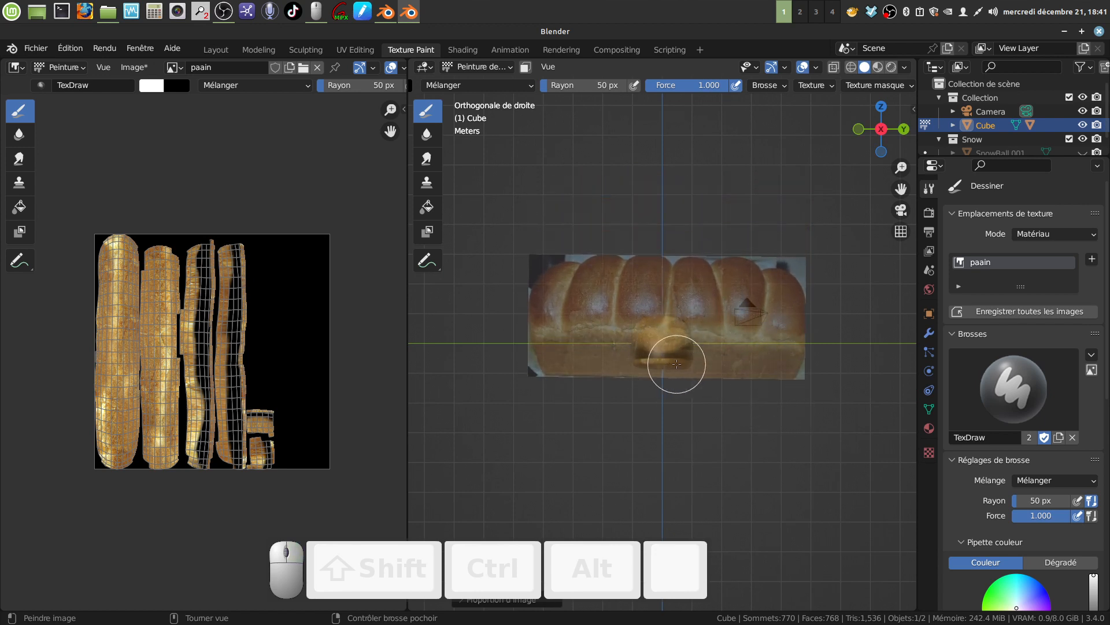
pyautogui.scroll(1, 676, 363)
pyautogui.moveTo(676, 364)
pyautogui.mouseDown()
pyautogui.moveTo(679, 352)
pyautogui.moveTo(643, 356)
pyautogui.mouseUp()
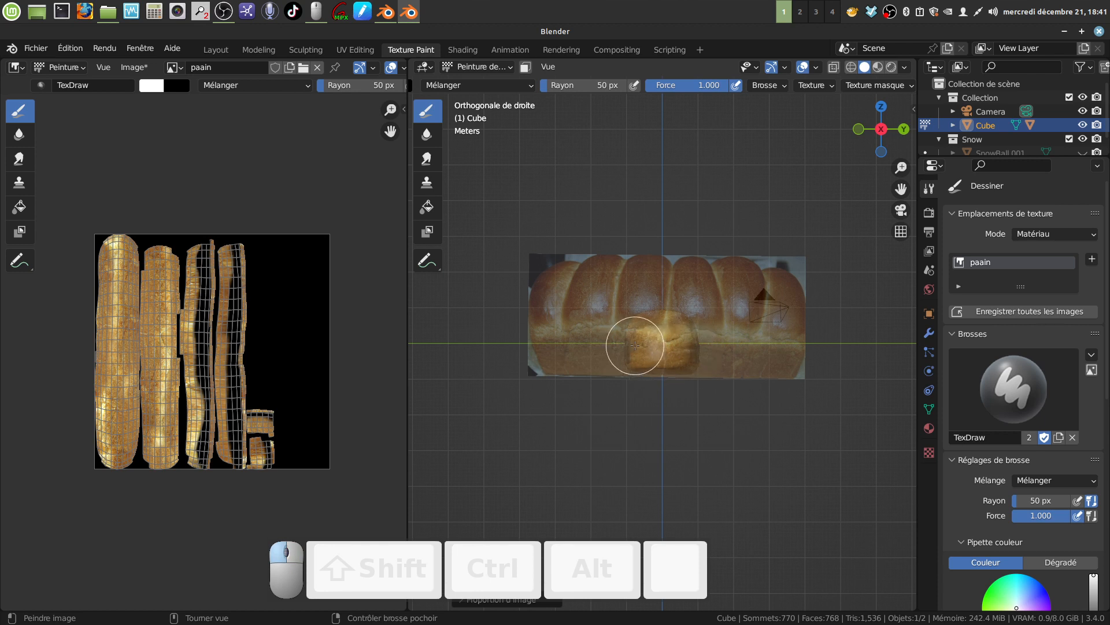
pyautogui.moveTo(635, 345); pyautogui.dragTo(632, 355)
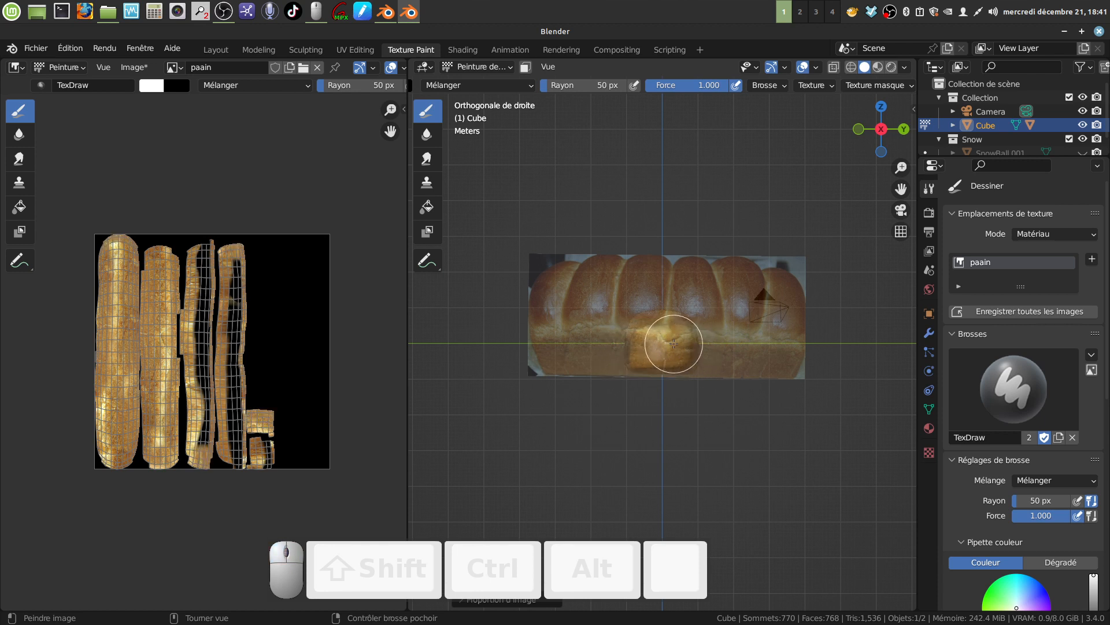
pyautogui.press('ctrl+KP_3')
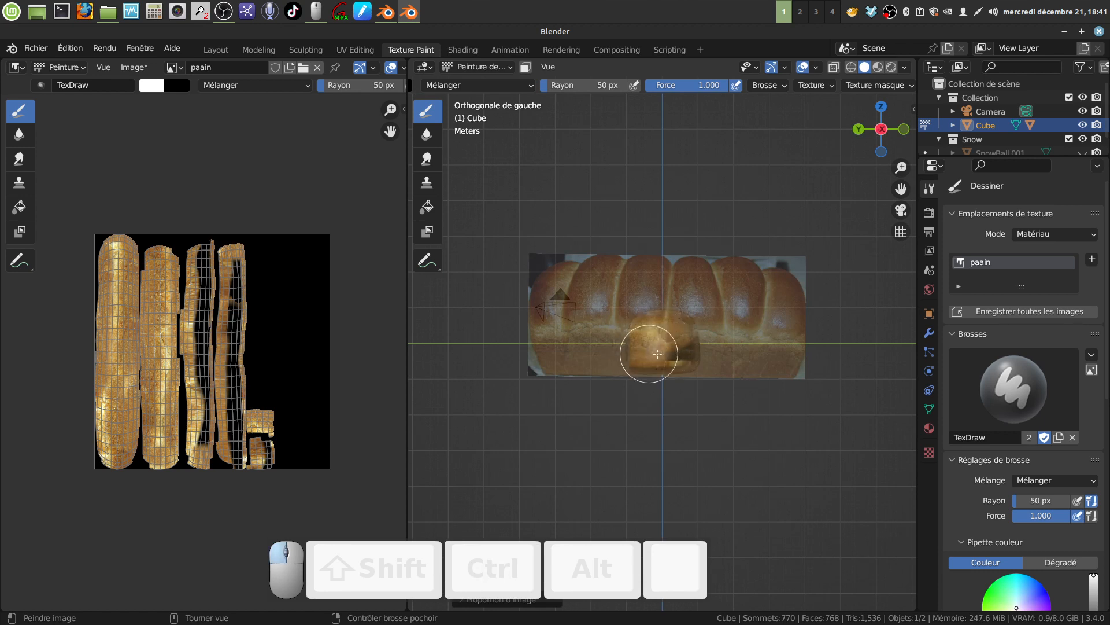
pyautogui.click(689, 354)
# From the orthographic front view, align the stencil with the loaf and fill the unpainted band along its whole front side with crust.
pyautogui.press('KP_1')
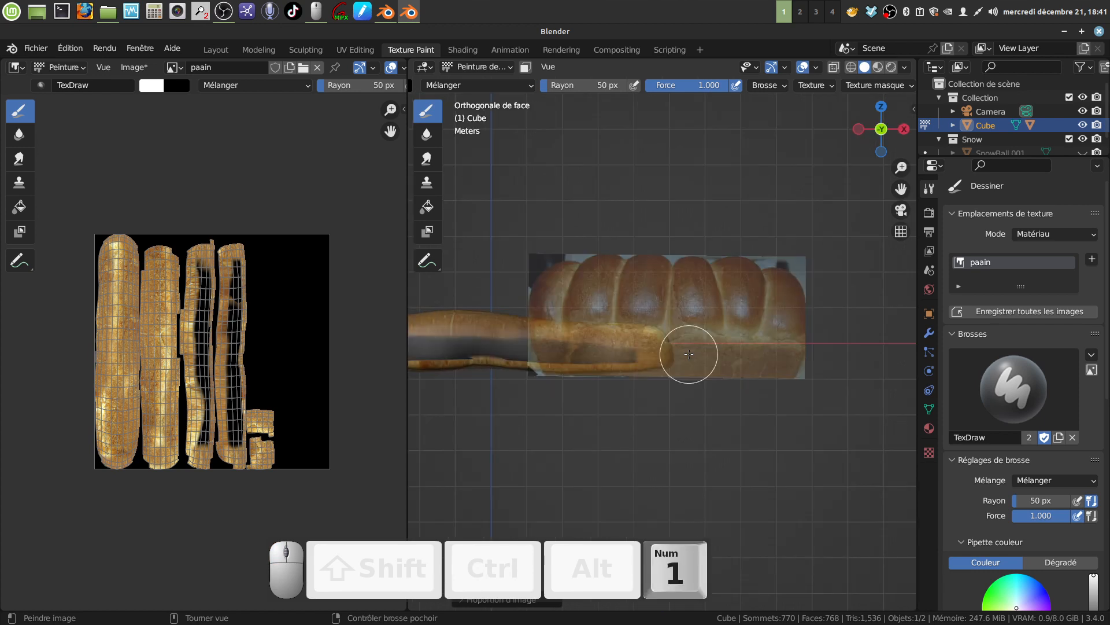
pyautogui.moveTo(689, 354); pyautogui.dragTo(524, 364, button='right')
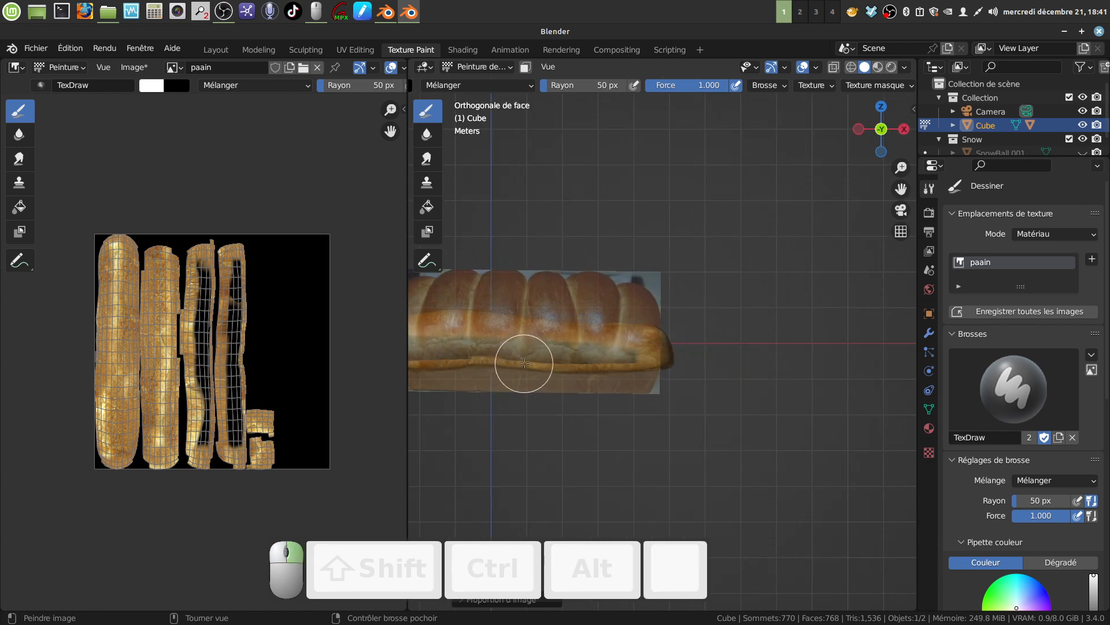
pyautogui.moveTo(529, 362)
pyautogui.mouseDown(button='middle')
pyautogui.moveTo(584, 357)
pyautogui.moveTo(551, 348)
pyautogui.moveTo(717, 338)
pyautogui.mouseUp(button='middle')
pyautogui.press('KP_1')
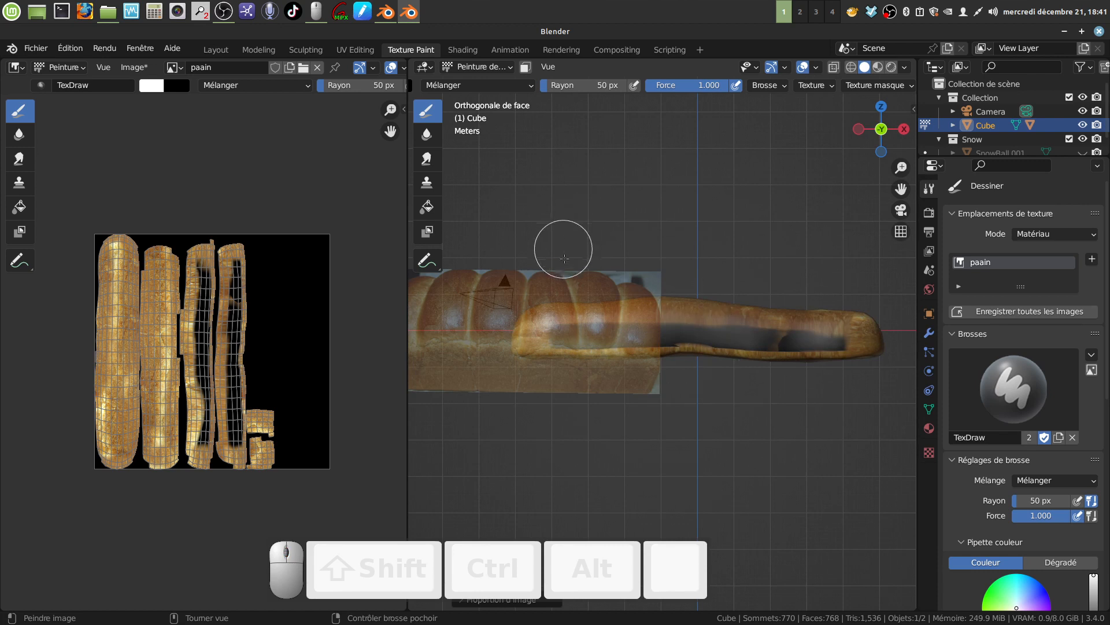
pyautogui.moveTo(564, 259)
pyautogui.mouseDown(button='right')
pyautogui.moveTo(620, 322)
pyautogui.moveTo(736, 320)
pyautogui.moveTo(731, 304)
pyautogui.moveTo(721, 308)
pyautogui.mouseUp(button='right')
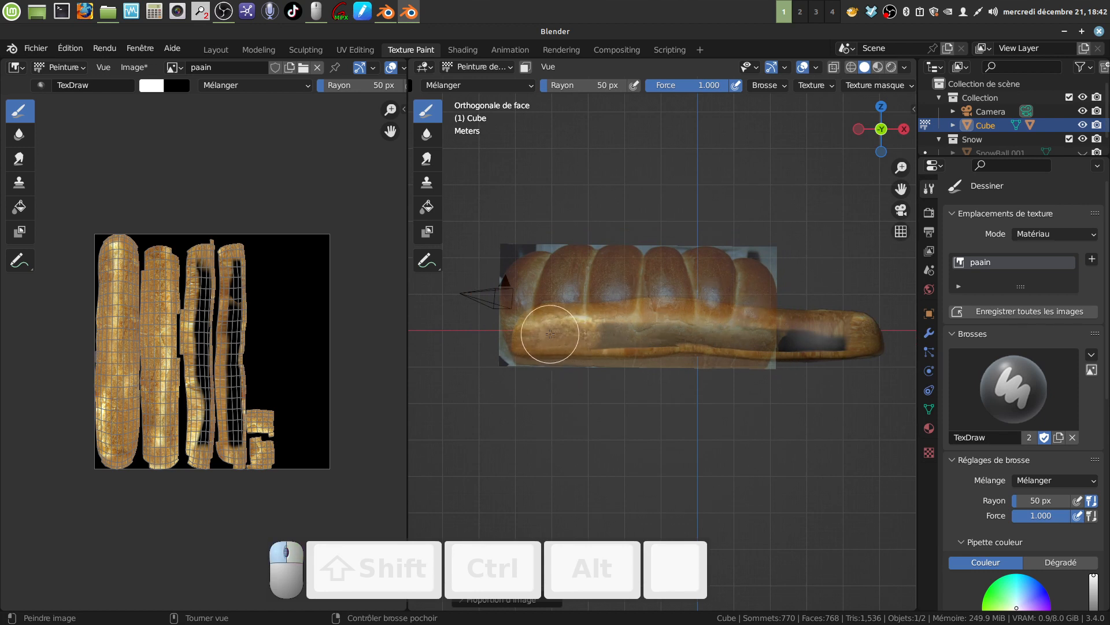
pyautogui.moveTo(550, 324)
pyautogui.mouseDown()
pyautogui.moveTo(528, 337)
pyautogui.moveTo(639, 335)
pyautogui.moveTo(565, 325)
pyautogui.moveTo(540, 329)
pyautogui.moveTo(661, 327)
pyautogui.moveTo(628, 317)
pyautogui.moveTo(705, 323)
pyautogui.moveTo(681, 338)
pyautogui.moveTo(724, 322)
pyautogui.moveTo(636, 307)
pyautogui.moveTo(719, 338)
pyautogui.moveTo(743, 322)
pyautogui.moveTo(759, 338)
pyautogui.moveTo(743, 335)
pyautogui.mouseUp()
pyautogui.moveTo(744, 335); pyautogui.dragTo(869, 330, button='right')
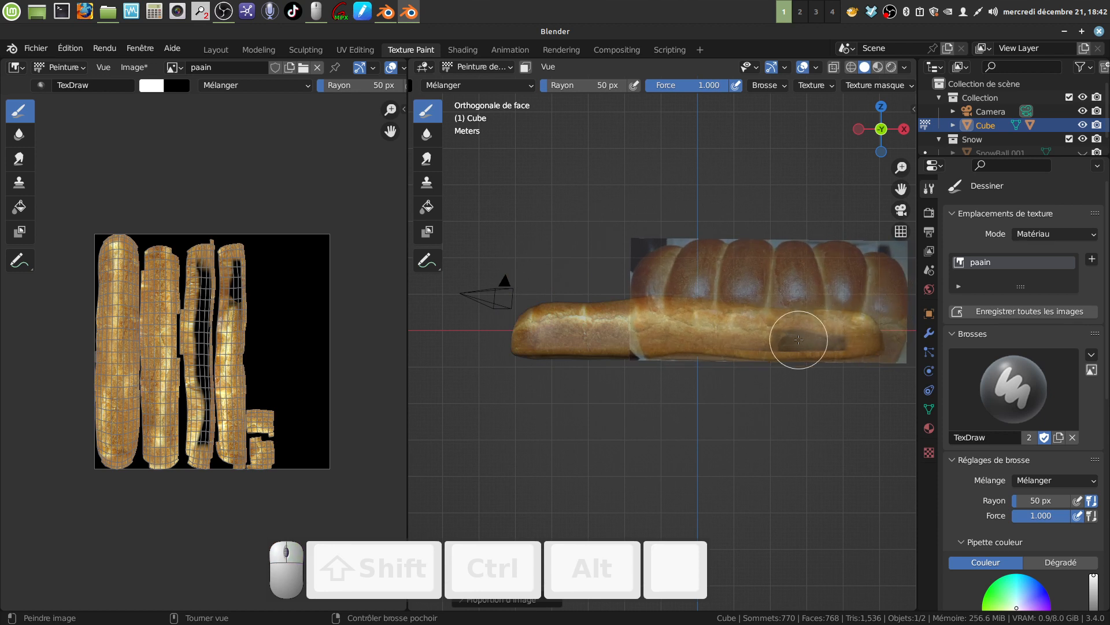
pyautogui.moveTo(797, 341)
pyautogui.mouseDown()
pyautogui.moveTo(807, 334)
pyautogui.moveTo(735, 325)
pyautogui.moveTo(864, 330)
pyautogui.moveTo(794, 337)
pyautogui.mouseUp()
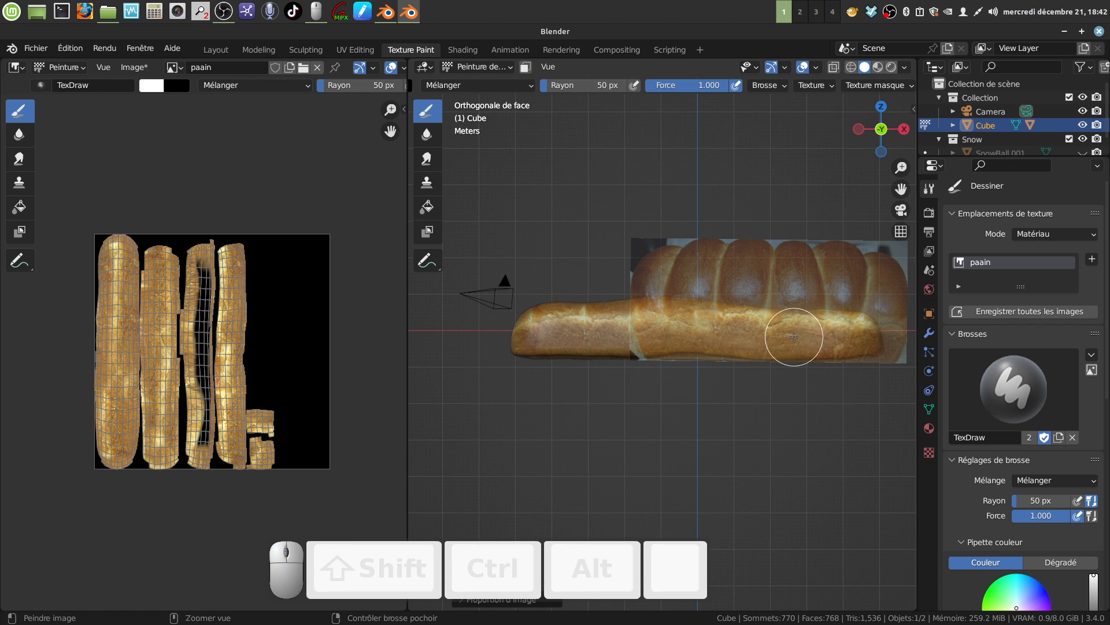
# From the orthographic back view, align the stencil and paint crust over the unpainted band along the loaf's rear side, shifting the stencil for the far end.
pyautogui.press('ctrl+KP_1')
pyautogui.moveTo(794, 337); pyautogui.dragTo(589, 335, button='right')
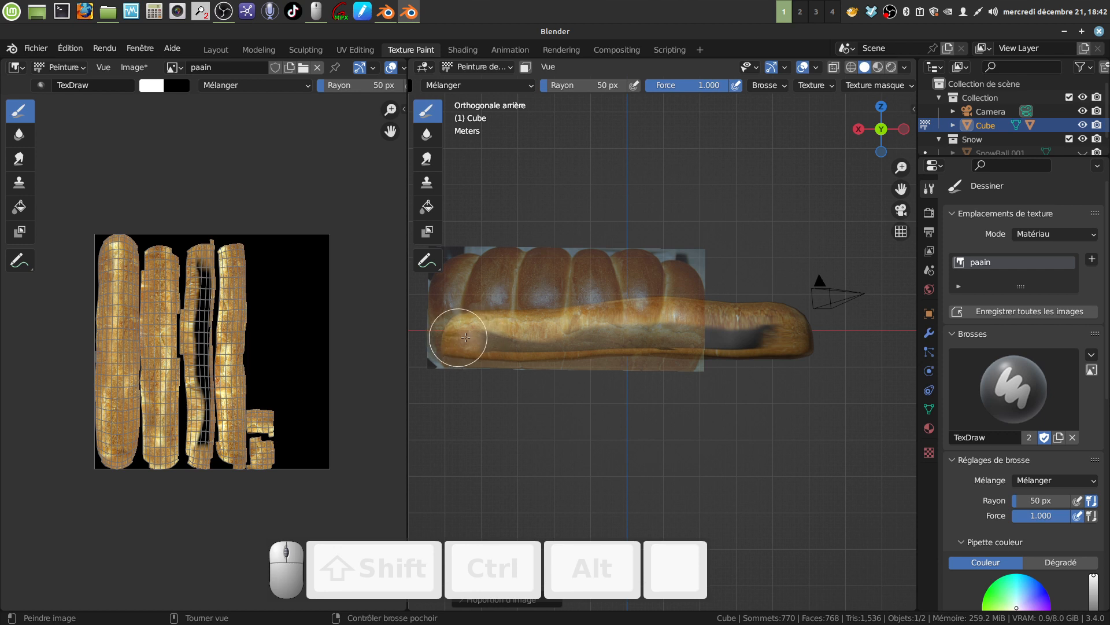
pyautogui.moveTo(475, 336); pyautogui.dragTo(512, 340)
pyautogui.moveTo(513, 339); pyautogui.dragTo(514, 337, button='right')
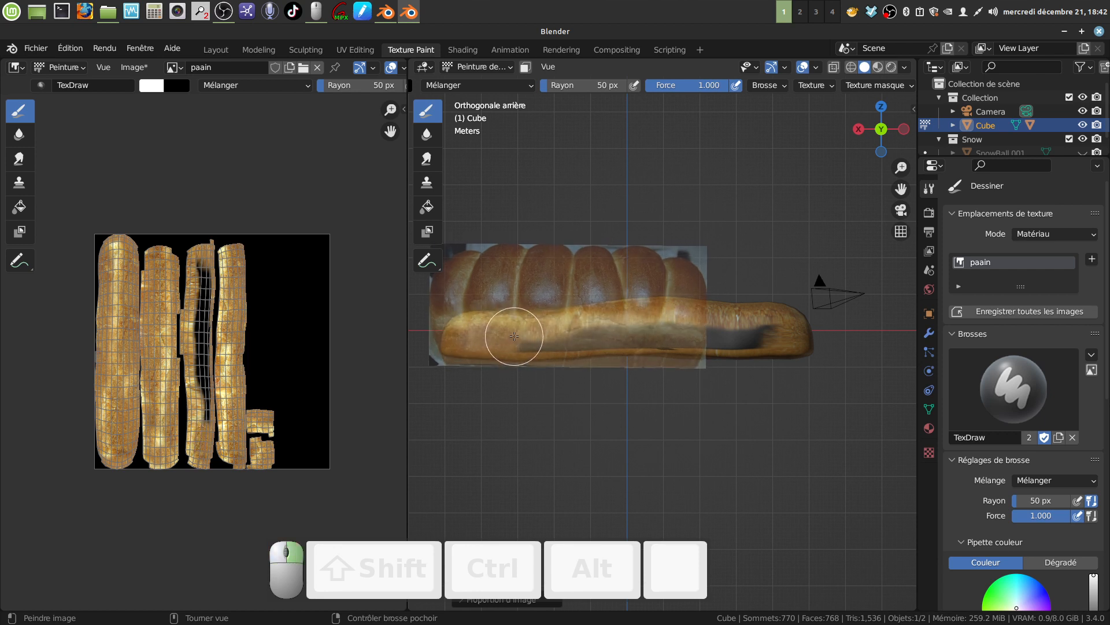
pyautogui.moveTo(501, 330)
pyautogui.mouseDown()
pyautogui.moveTo(566, 343)
pyautogui.moveTo(595, 333)
pyautogui.moveTo(561, 331)
pyautogui.moveTo(672, 337)
pyautogui.moveTo(640, 315)
pyautogui.moveTo(650, 317)
pyautogui.mouseUp()
pyautogui.moveTo(649, 317)
pyautogui.mouseDown(button='right')
pyautogui.moveTo(868, 334)
pyautogui.moveTo(818, 327)
pyautogui.mouseUp(button='right')
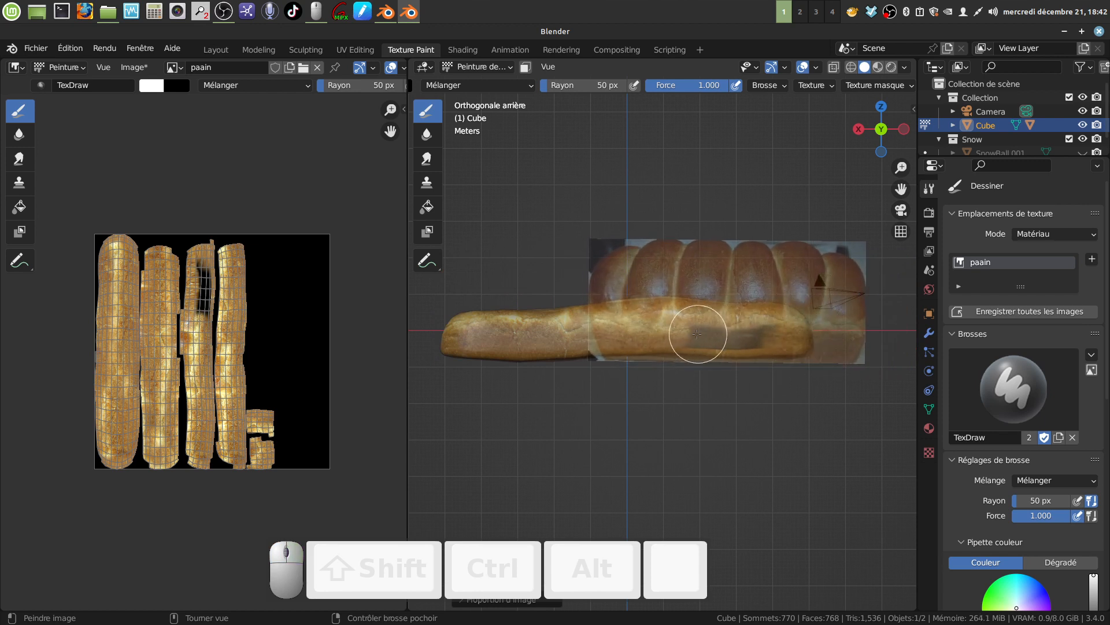
pyautogui.moveTo(696, 334)
pyautogui.mouseDown()
pyautogui.moveTo(717, 326)
pyautogui.moveTo(728, 340)
pyautogui.moveTo(771, 340)
pyautogui.moveTo(771, 330)
pyautogui.mouseUp()
# From an angled perspective view, retouch the dark and uneven patches on the loaf's rear upper side with stencilled crust, moving the stencil aside to check the result.
pyautogui.moveTo(770, 330)
pyautogui.mouseDown(button='right')
pyautogui.moveTo(756, 236)
pyautogui.moveTo(725, 191)
pyautogui.mouseUp(button='right')
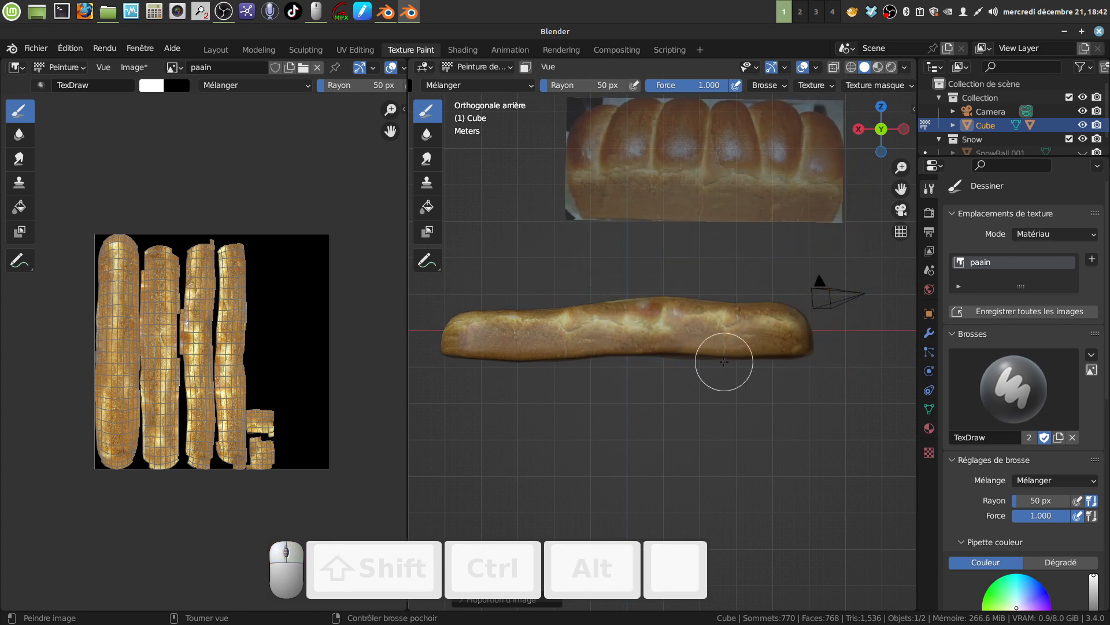
pyautogui.moveTo(724, 362)
pyautogui.mouseDown(button='right')
pyautogui.moveTo(807, 376)
pyautogui.moveTo(740, 354)
pyautogui.mouseUp(button='right')
pyautogui.moveTo(563, 407)
pyautogui.mouseDown(button='middle')
pyautogui.moveTo(676, 434)
pyautogui.moveTo(558, 431)
pyautogui.moveTo(636, 408)
pyautogui.moveTo(609, 400)
pyautogui.moveTo(611, 346)
pyautogui.moveTo(684, 253)
pyautogui.mouseUp(button='middle')
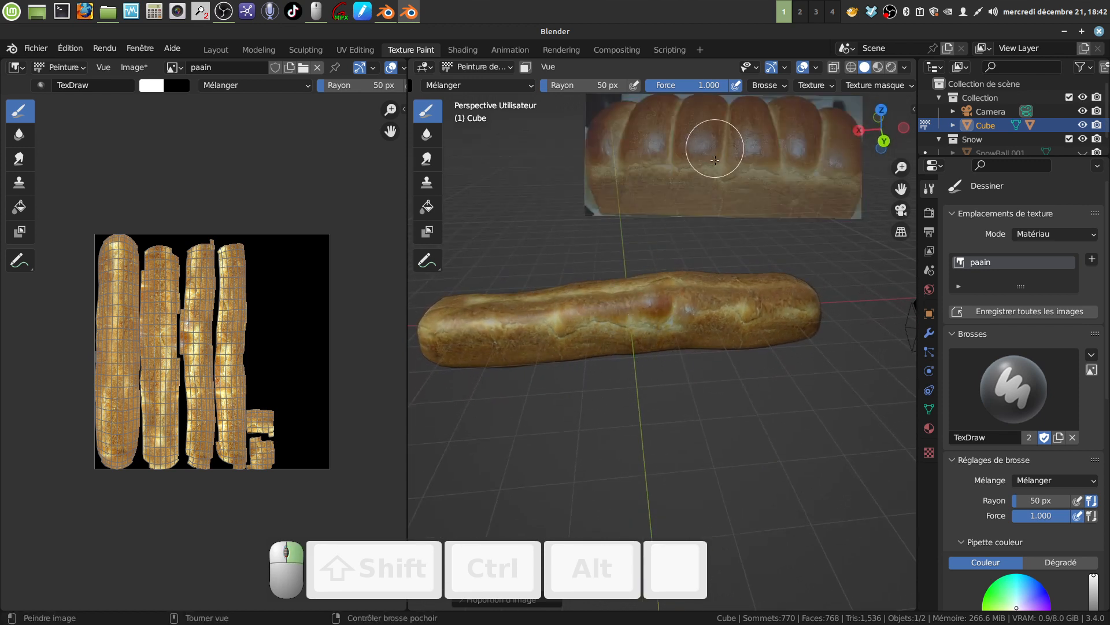
pyautogui.moveTo(716, 160); pyautogui.dragTo(690, 275, button='right')
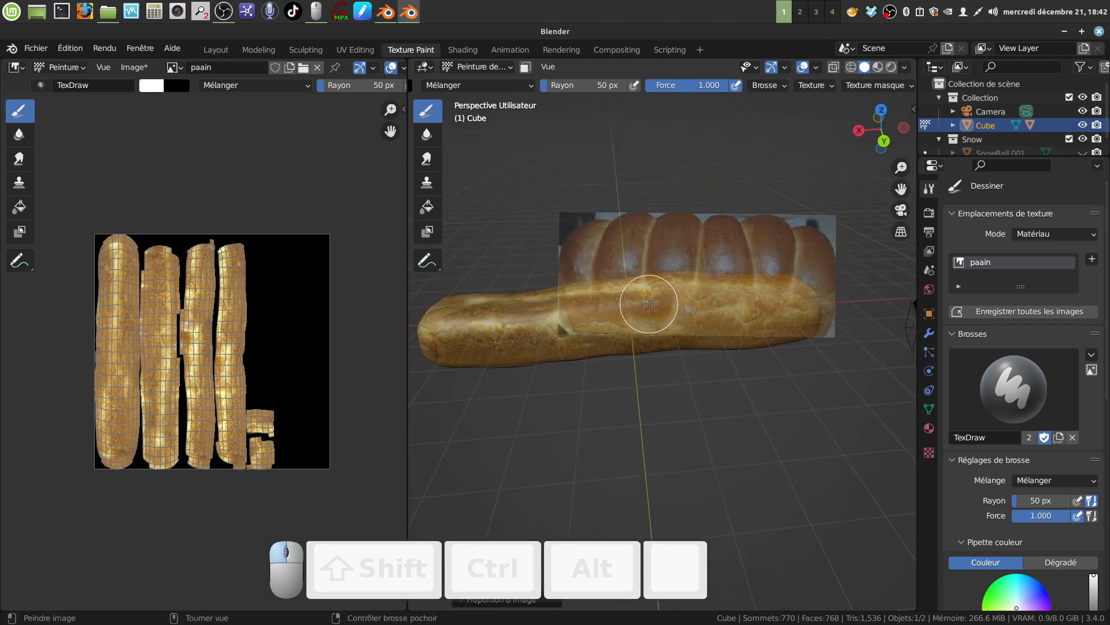
pyautogui.moveTo(722, 280); pyautogui.dragTo(701, 113, button='right')
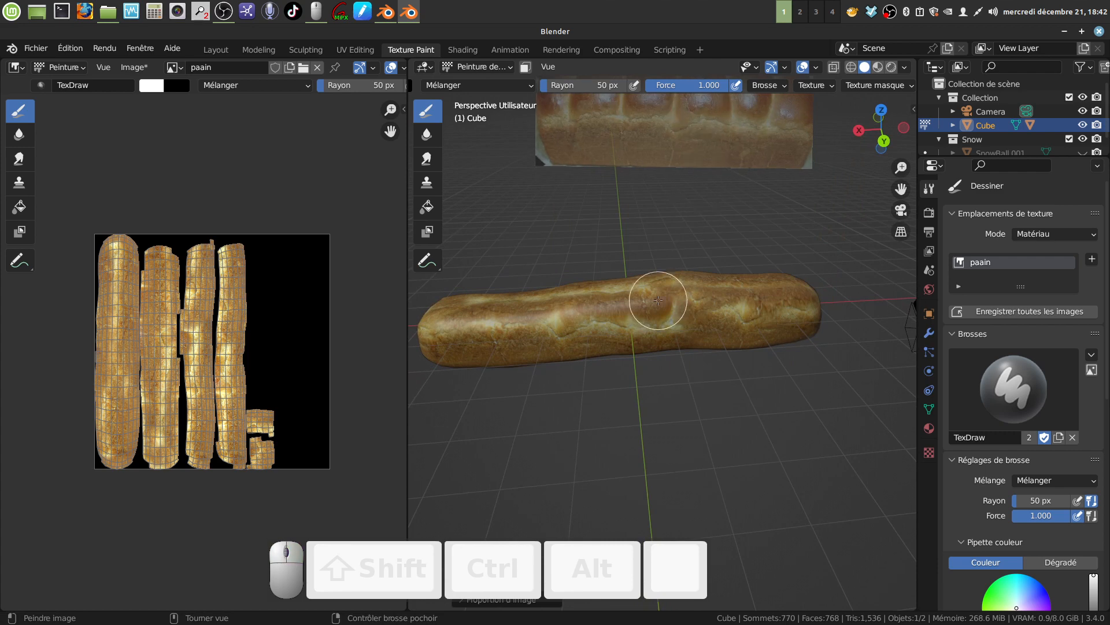
pyautogui.moveTo(640, 316); pyautogui.dragTo(685, 278, button='right')
pyautogui.moveTo(636, 327); pyautogui.dragTo(631, 101, button='middle')
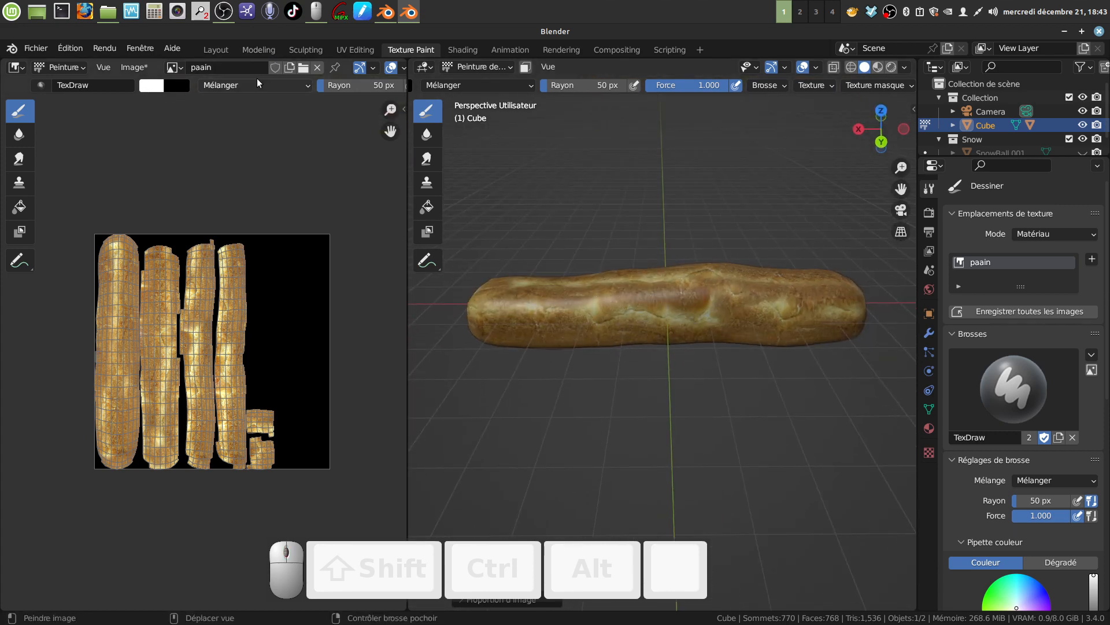
# Return to the Layout workspace, unhide the chocolate topping SnowBall.001, and deselect everything to inspect the textured loaf up close.
pyautogui.click(216, 50)
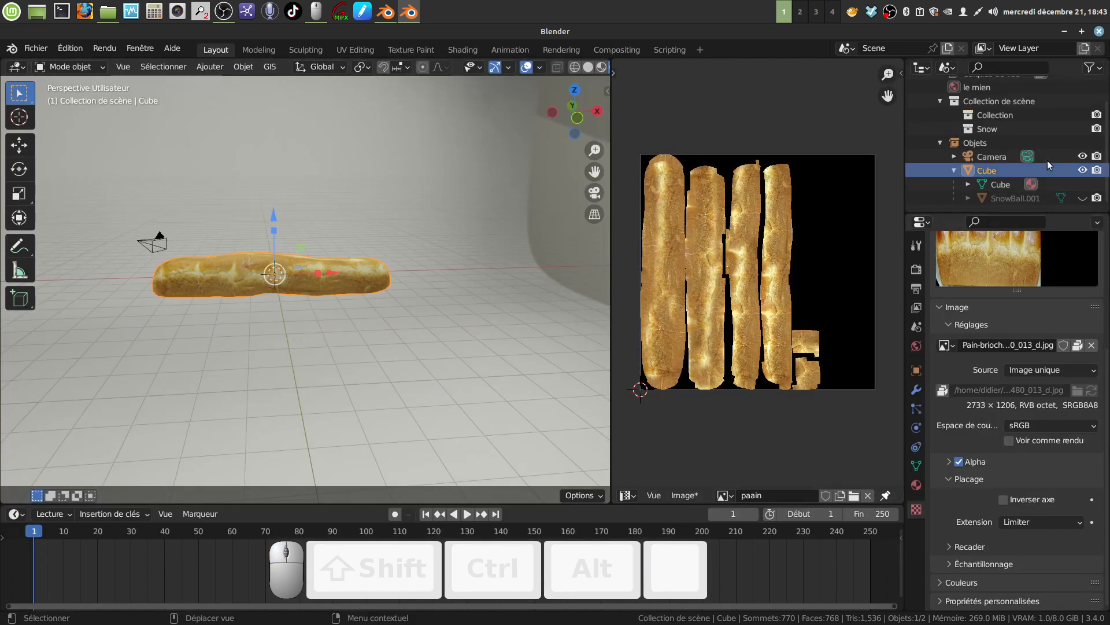
pyautogui.click(1083, 198)
pyautogui.moveTo(292, 320); pyautogui.dragTo(233, 267, button='middle')
pyautogui.click(383, 352)
pyautogui.scroll(4, 379, 384)
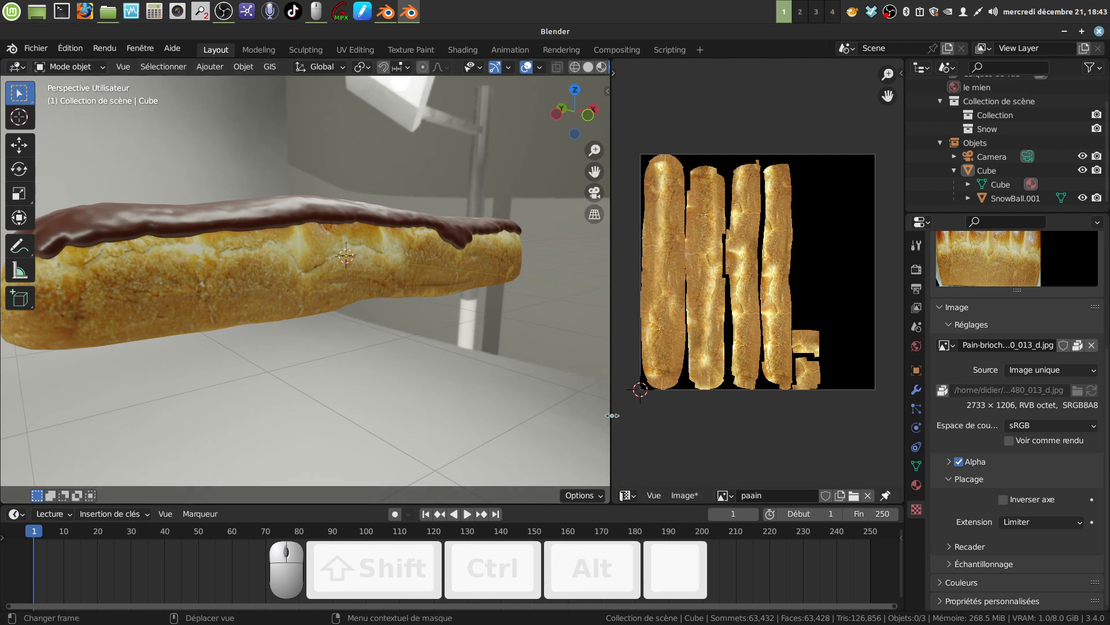
# Widen the image editor area and pack the painted paain image into the blend file.
pyautogui.moveTo(612, 416); pyautogui.dragTo(454, 416)
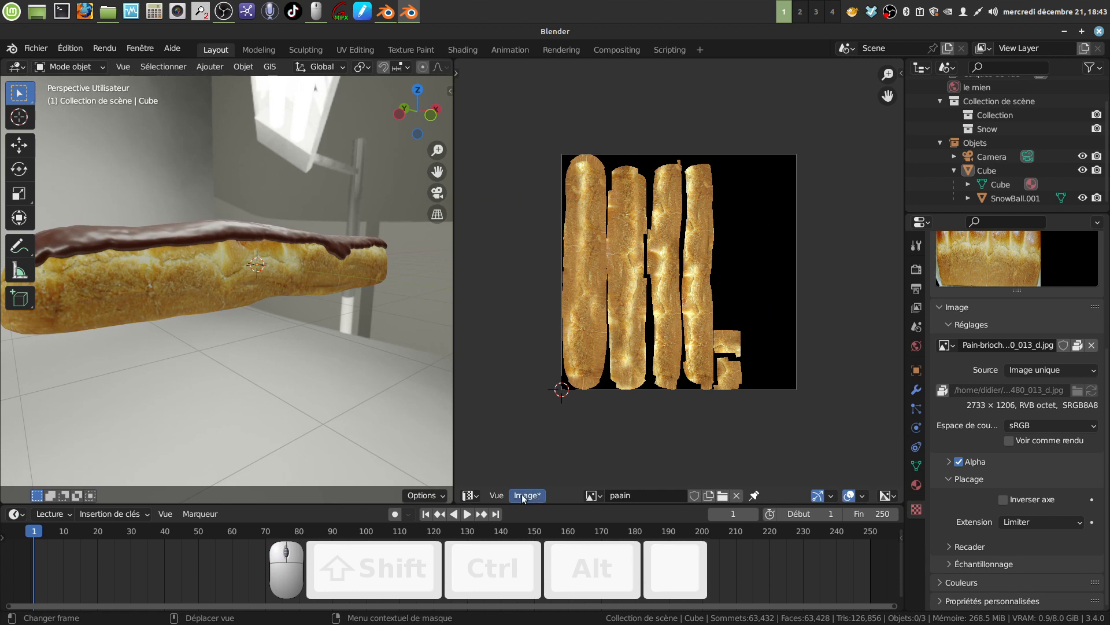
pyautogui.click(524, 497)
pyautogui.moveTo(538, 318)
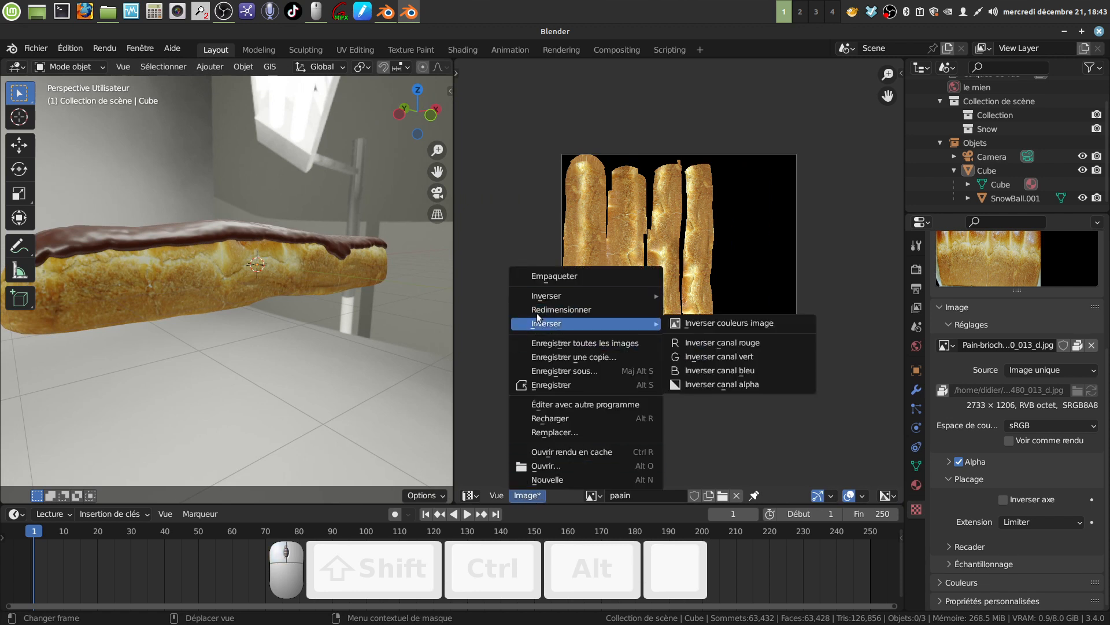
pyautogui.click(540, 276)
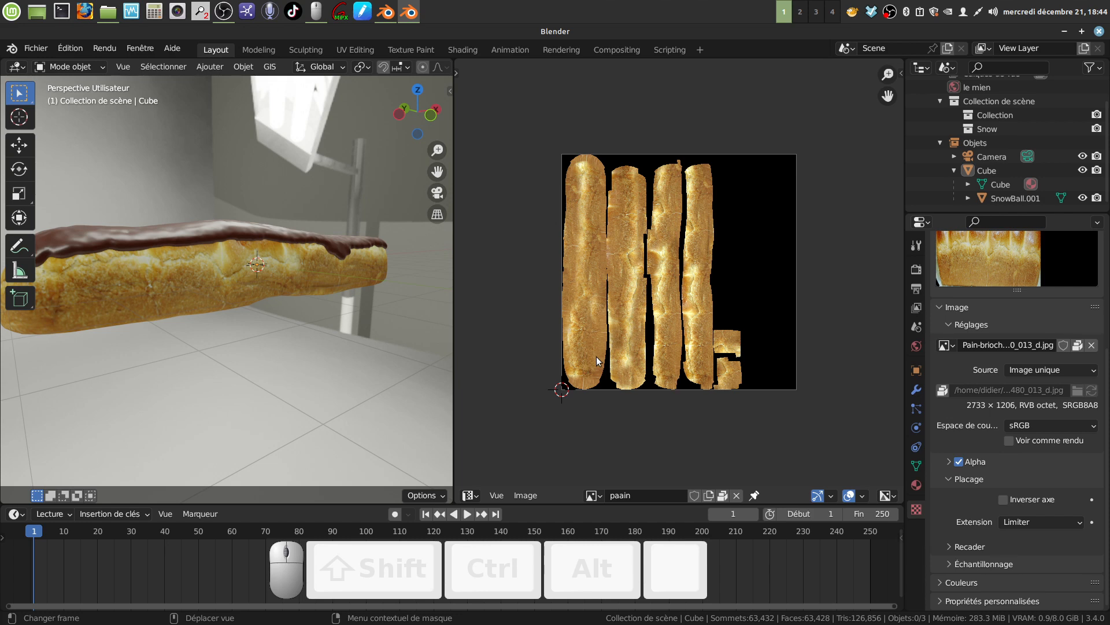
# Save the paain image under Save As as a PNG in the tel folder, with the compression lowered.
pyautogui.moveTo(348, 318); pyautogui.dragTo(525, 428, button='middle')
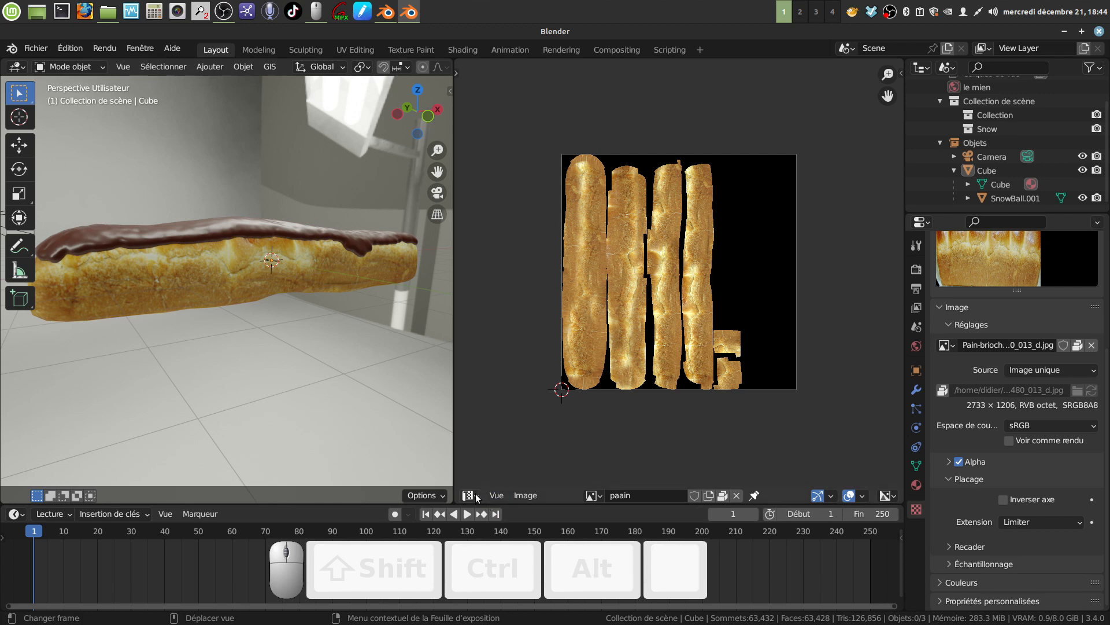
pyautogui.click(529, 500)
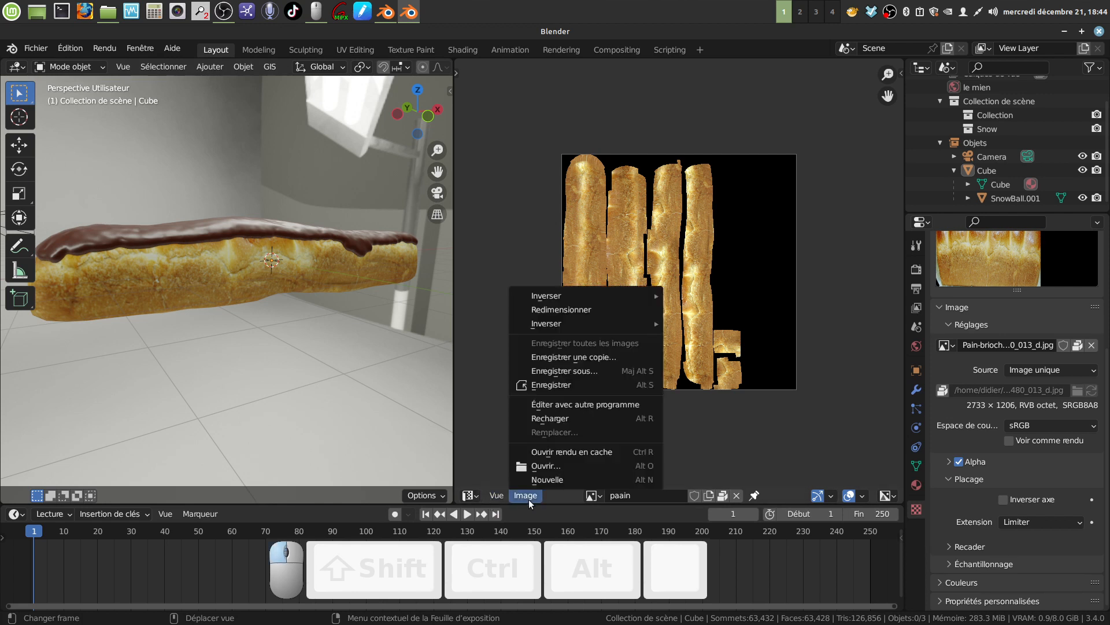
pyautogui.click(557, 370)
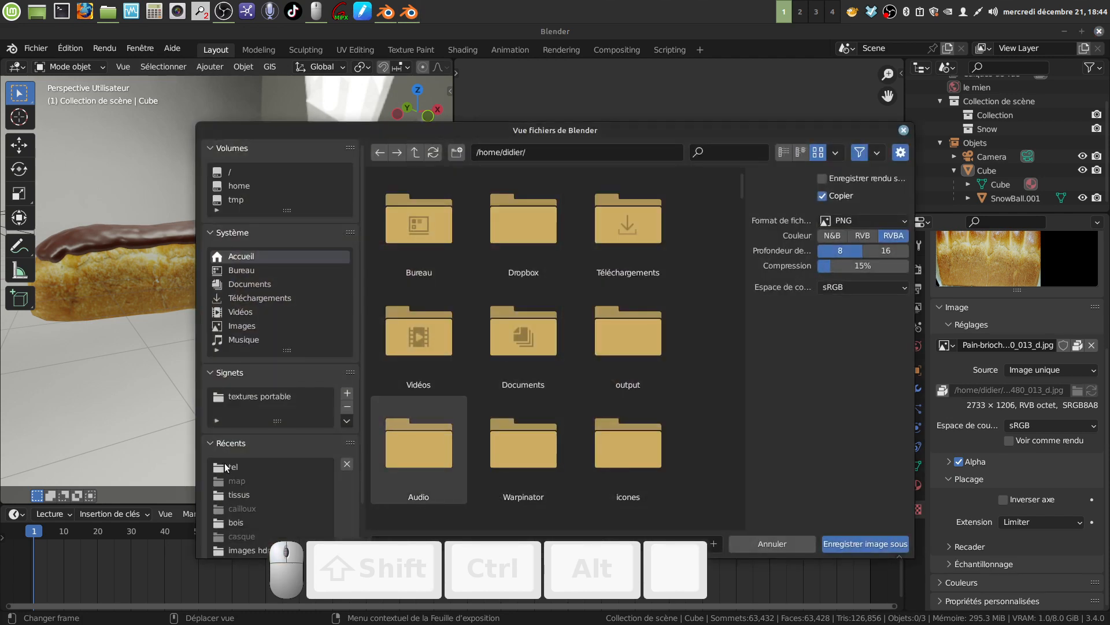
pyautogui.click(233, 468)
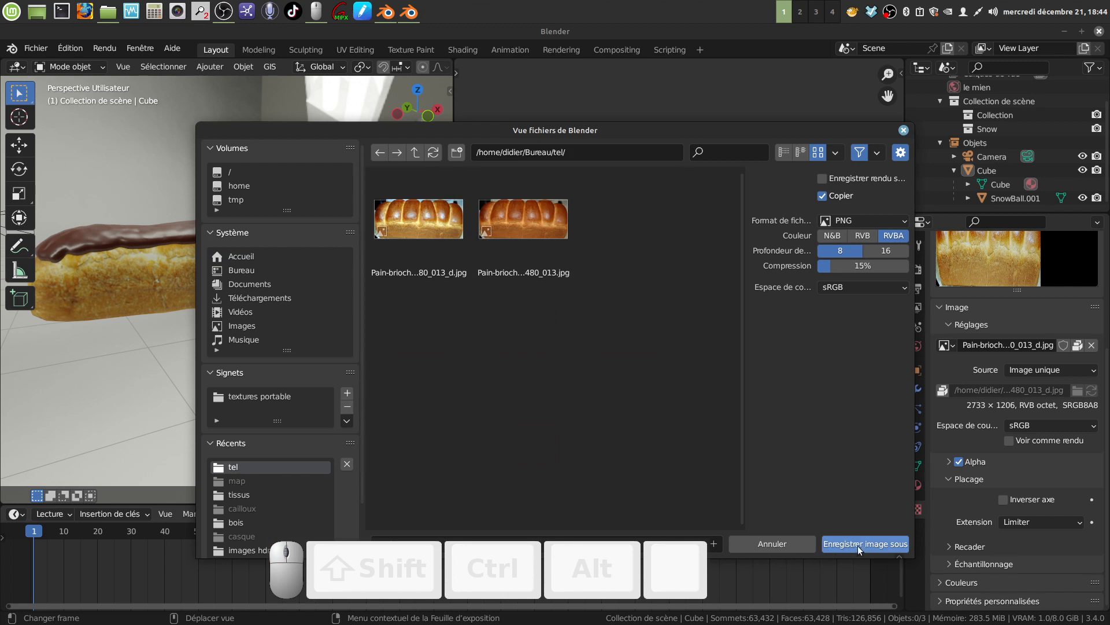
pyautogui.moveTo(856, 266); pyautogui.dragTo(819, 266)
pyautogui.click(851, 544)
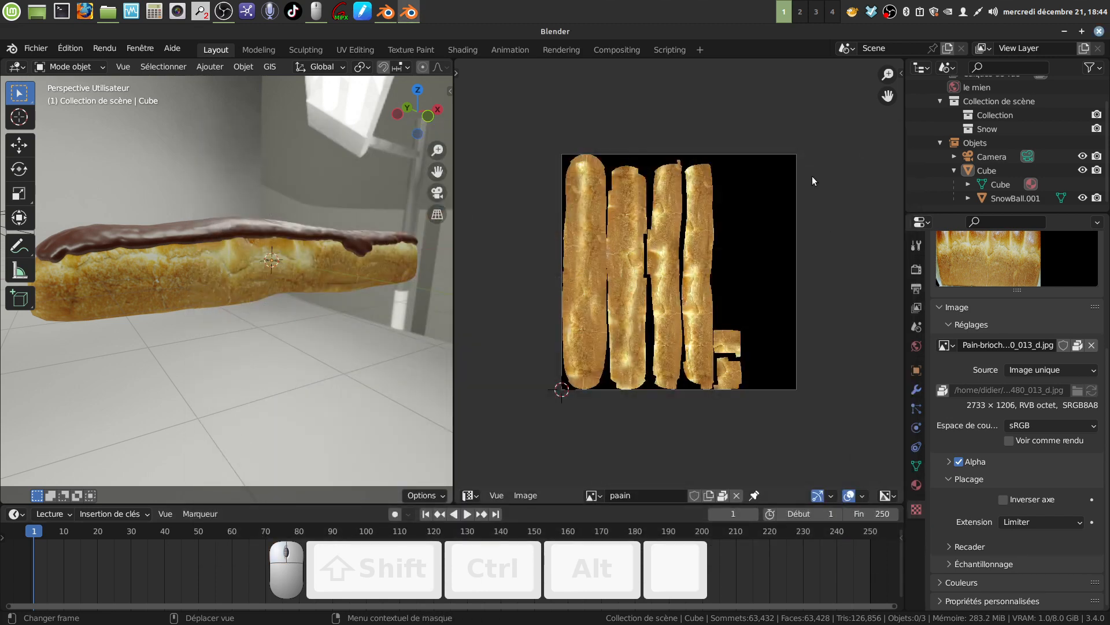
# Switch from Blender to the tel folder on the desktop and open paain.png in the GIMP image editor.
pyautogui.click(1066, 32)
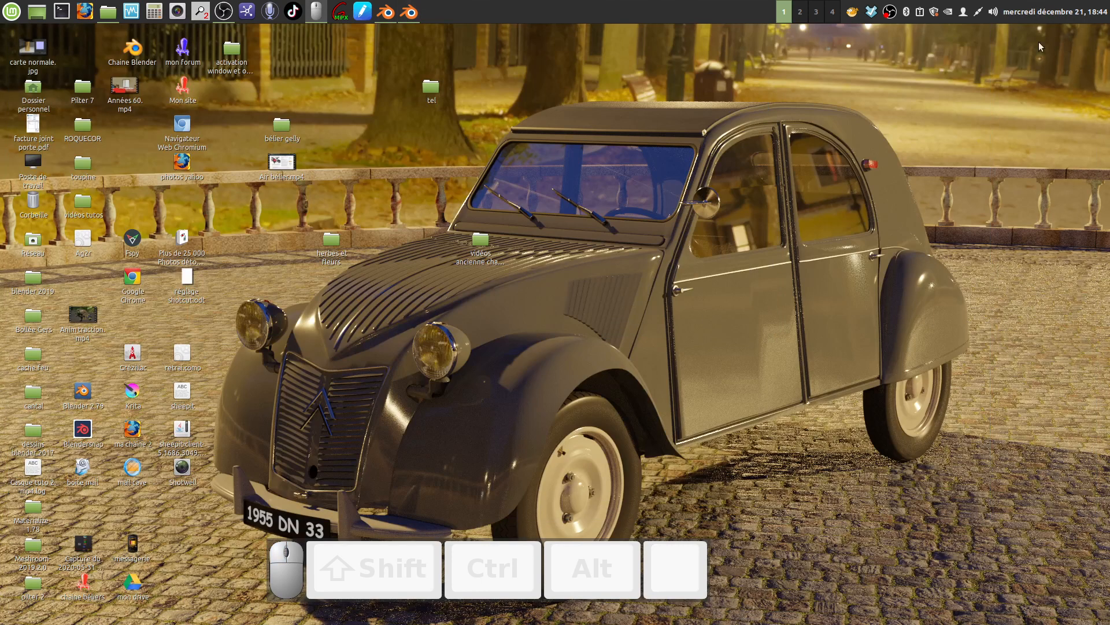
pyautogui.doubleClick(429, 88)
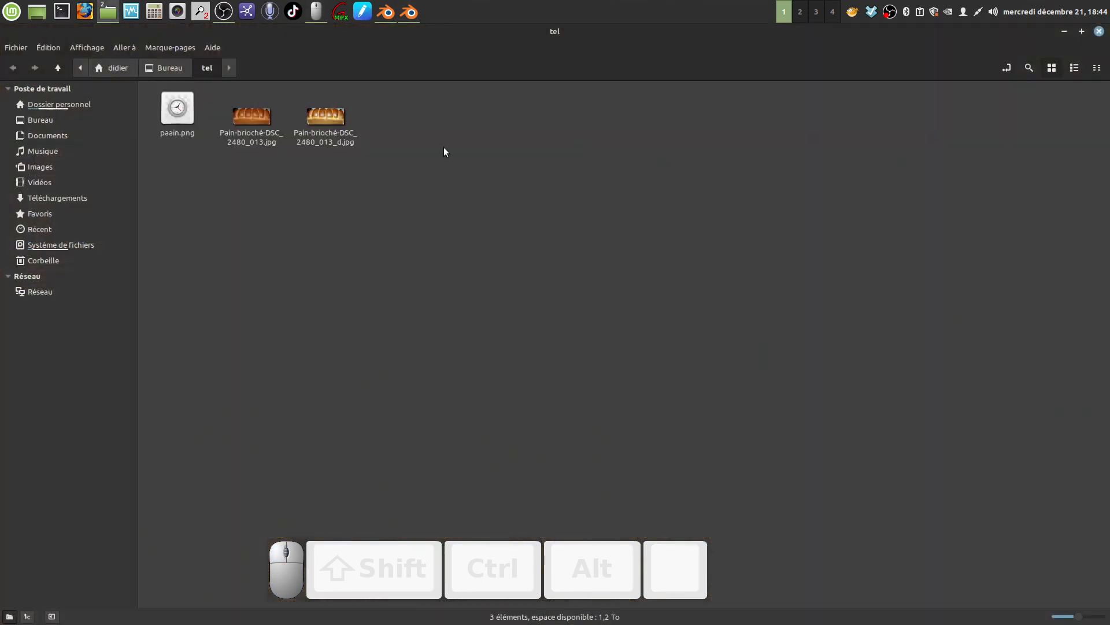
pyautogui.rightClick(170, 111)
pyautogui.moveTo(209, 139)
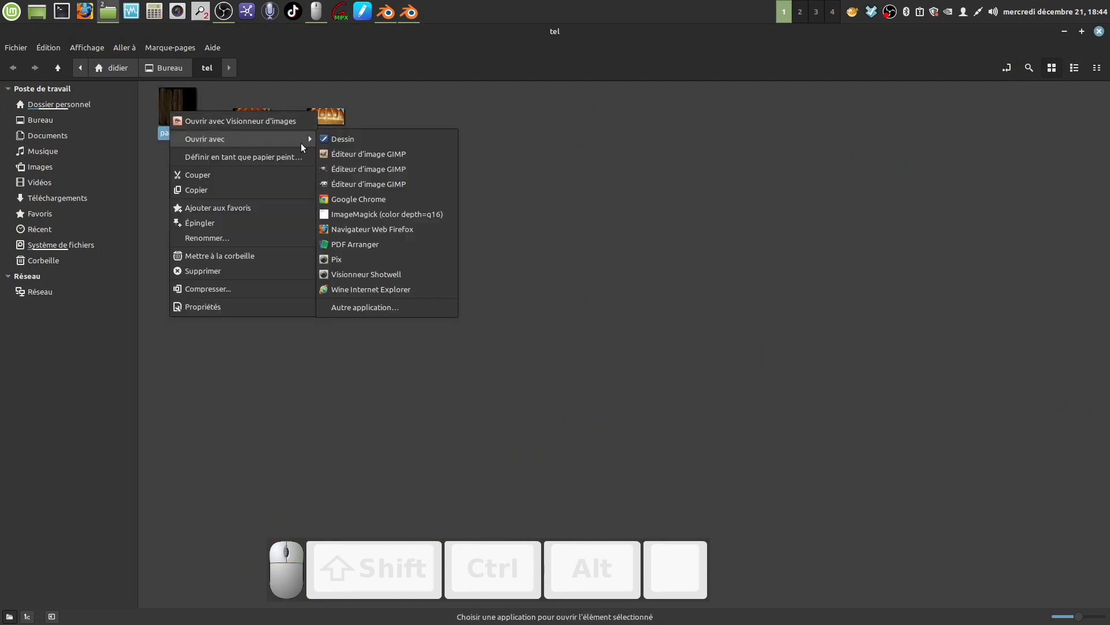
pyautogui.click(369, 153)
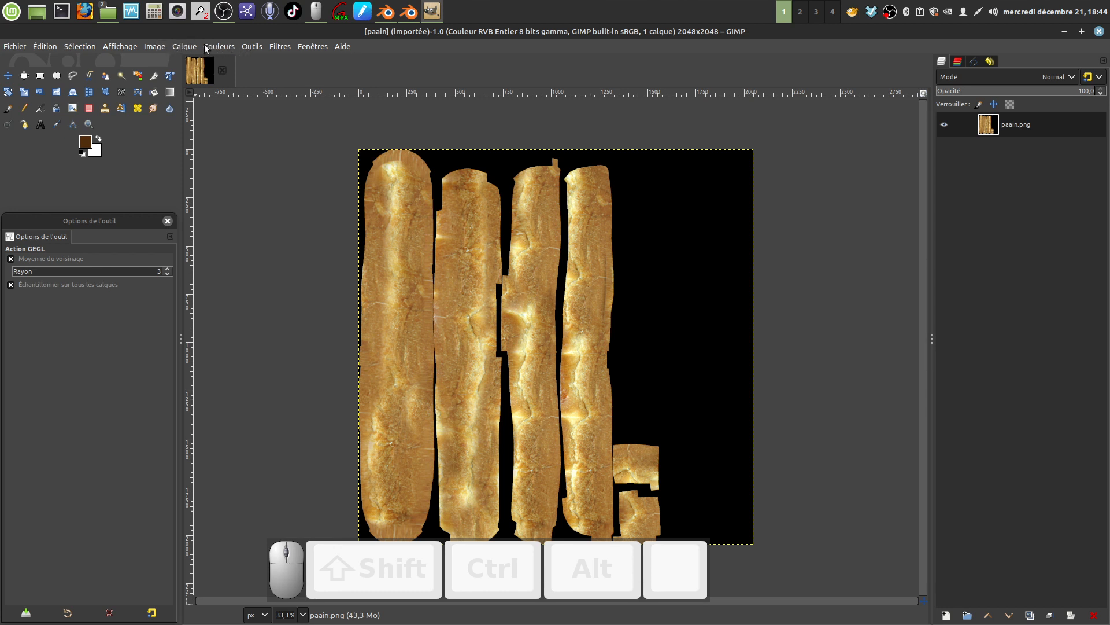
# Turn the bread texture into a normal map with the Carte normale filter, raising its scale for stronger relief.
pyautogui.click(280, 46)
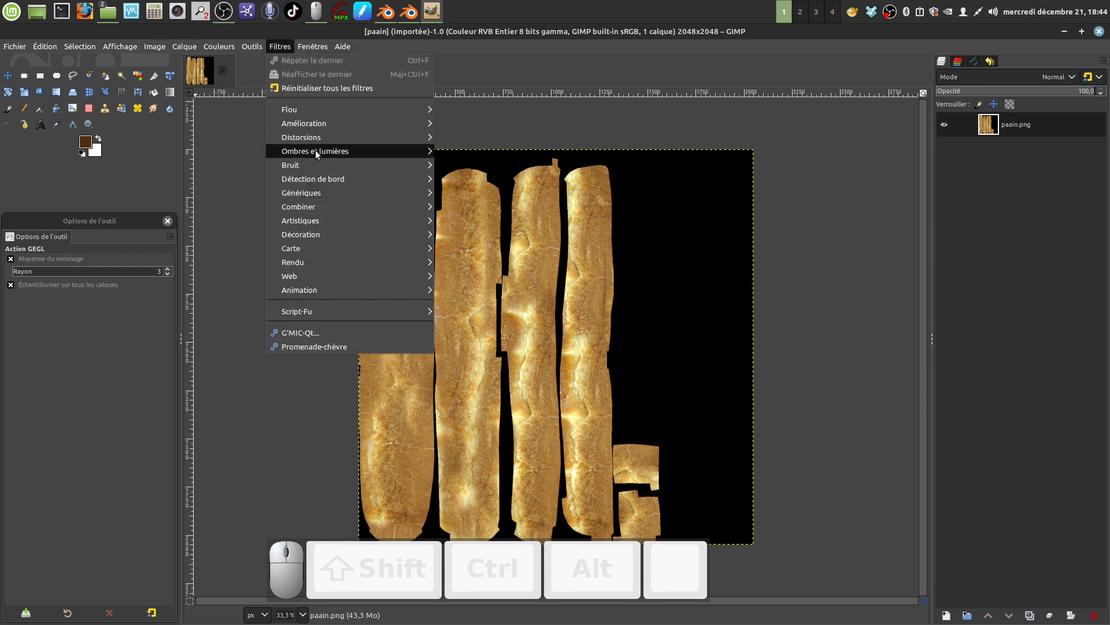
pyautogui.moveTo(331, 165)
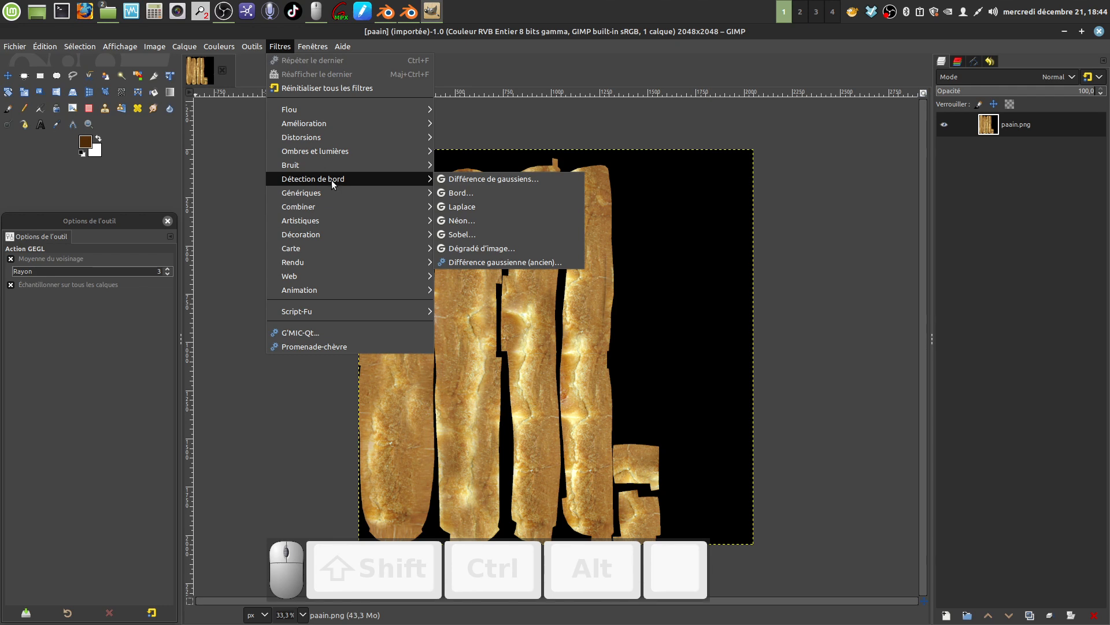
pyautogui.moveTo(327, 192)
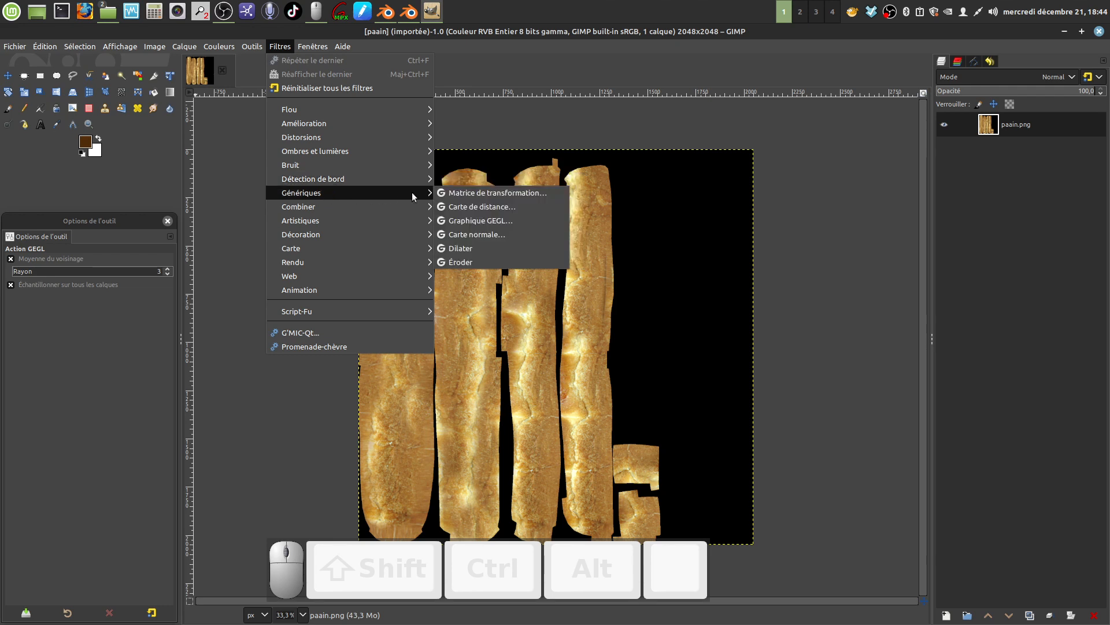
pyautogui.click(477, 234)
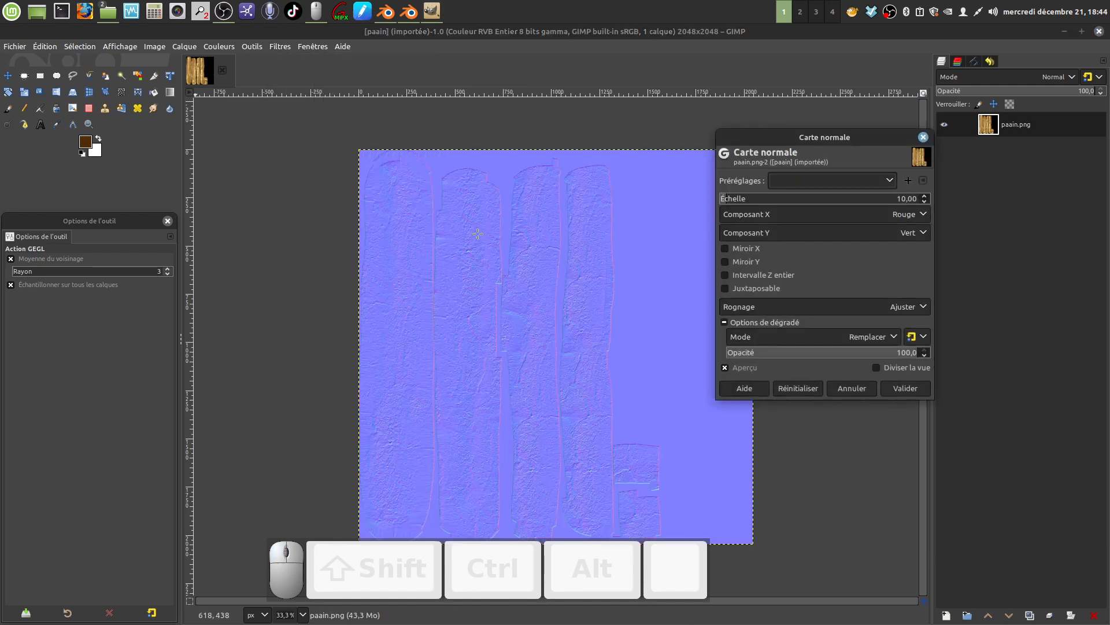
pyautogui.click(726, 202)
pyautogui.click(900, 389)
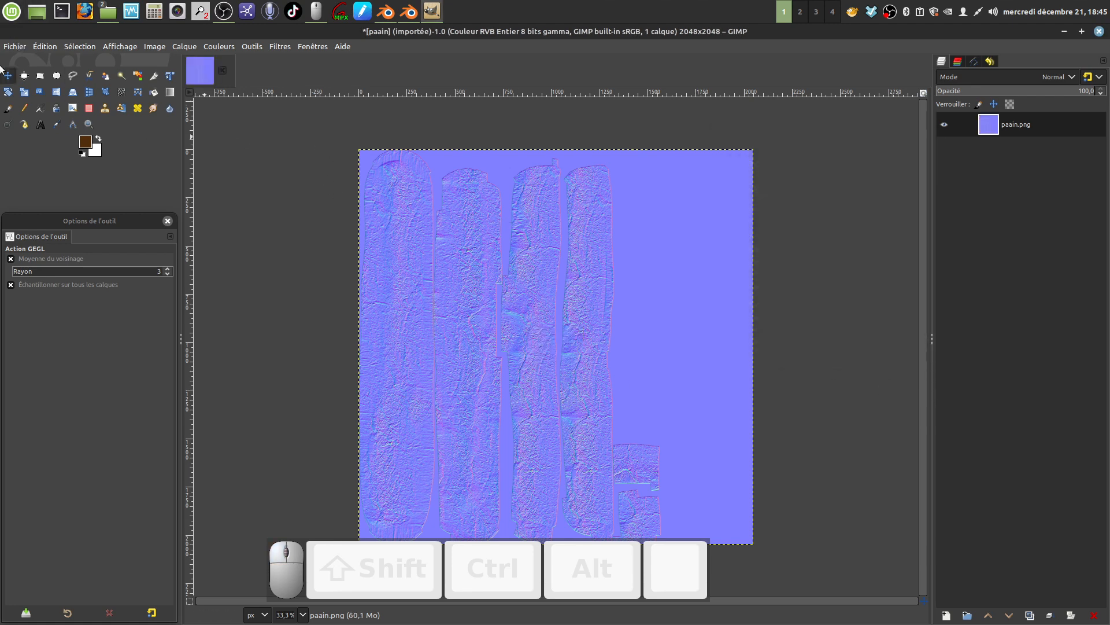
# Export the normal map to the tel folder as paainmap.png with the default PNG options.
pyautogui.click(15, 47)
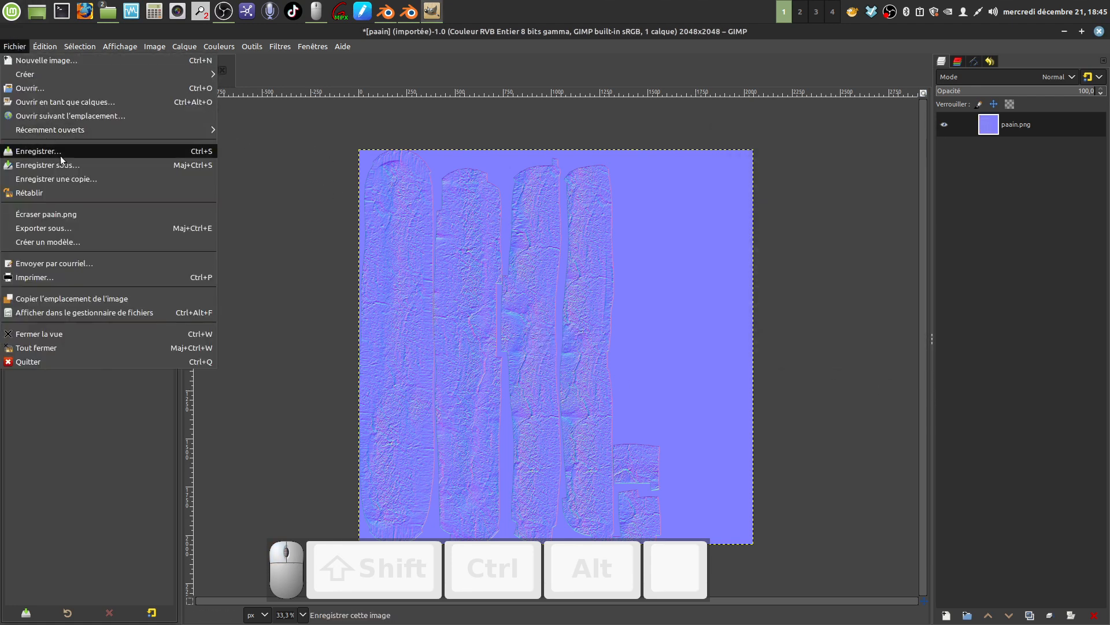
pyautogui.click(68, 229)
pyautogui.click(183, 154)
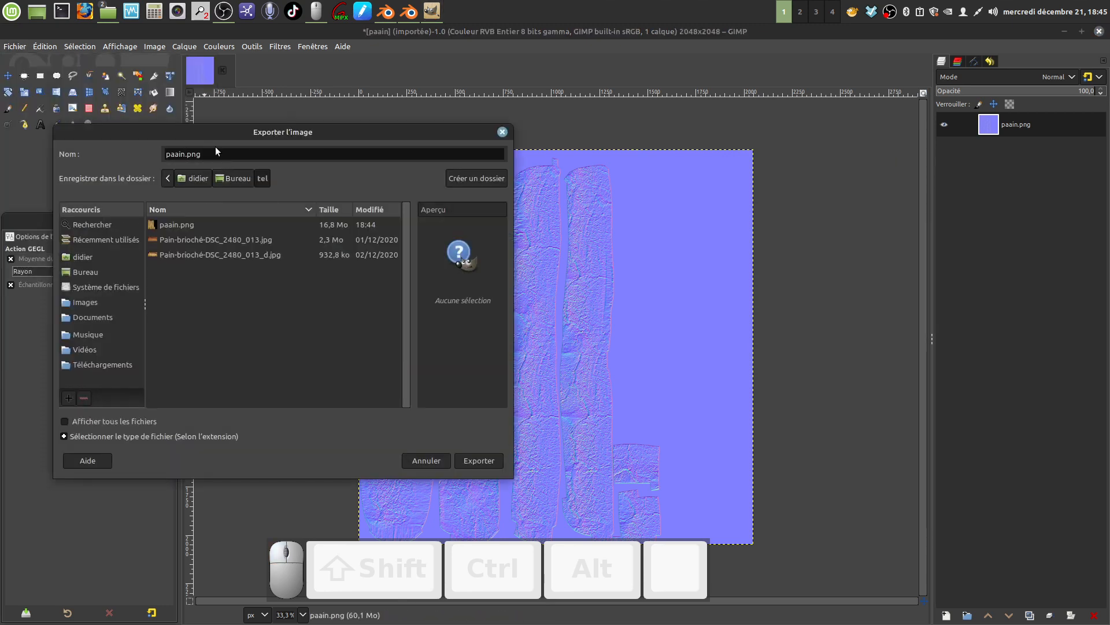
pyautogui.write('map')
pyautogui.click(470, 459)
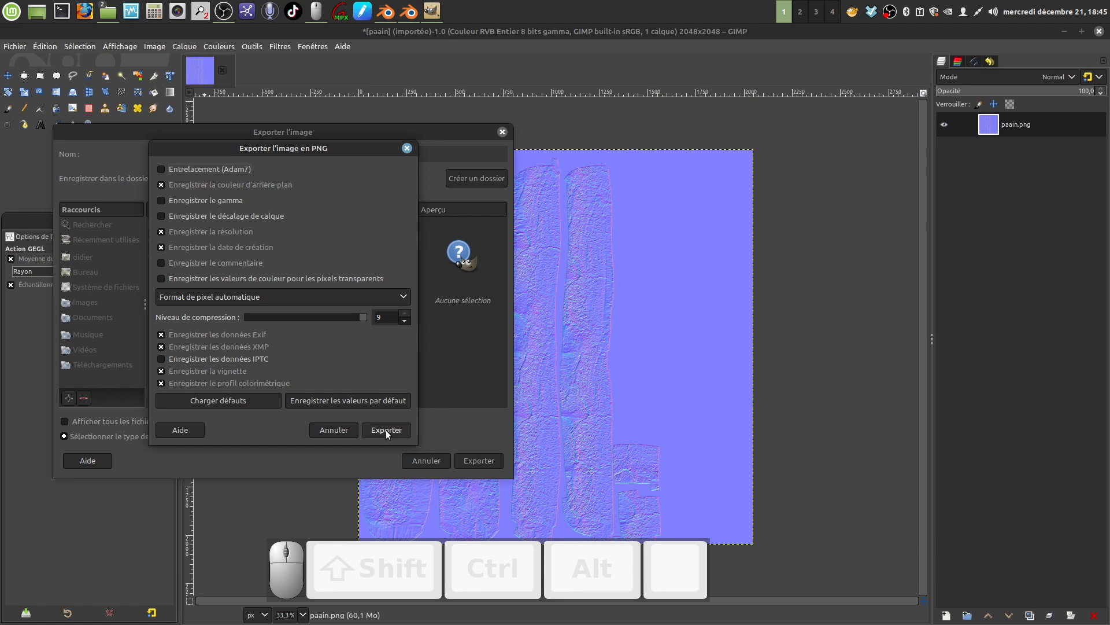
pyautogui.click(386, 429)
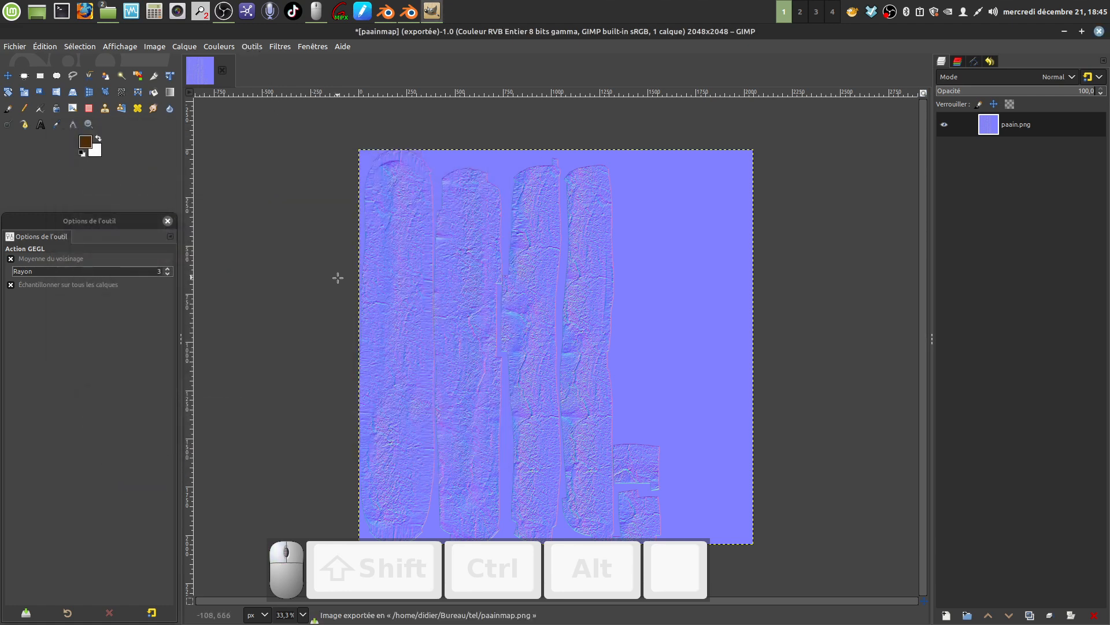
# Undo the normal map filter and convert the bread texture to greyscale using Couleur vers gris with a radius of 413.
pyautogui.hotkey('ctrl', 'z')
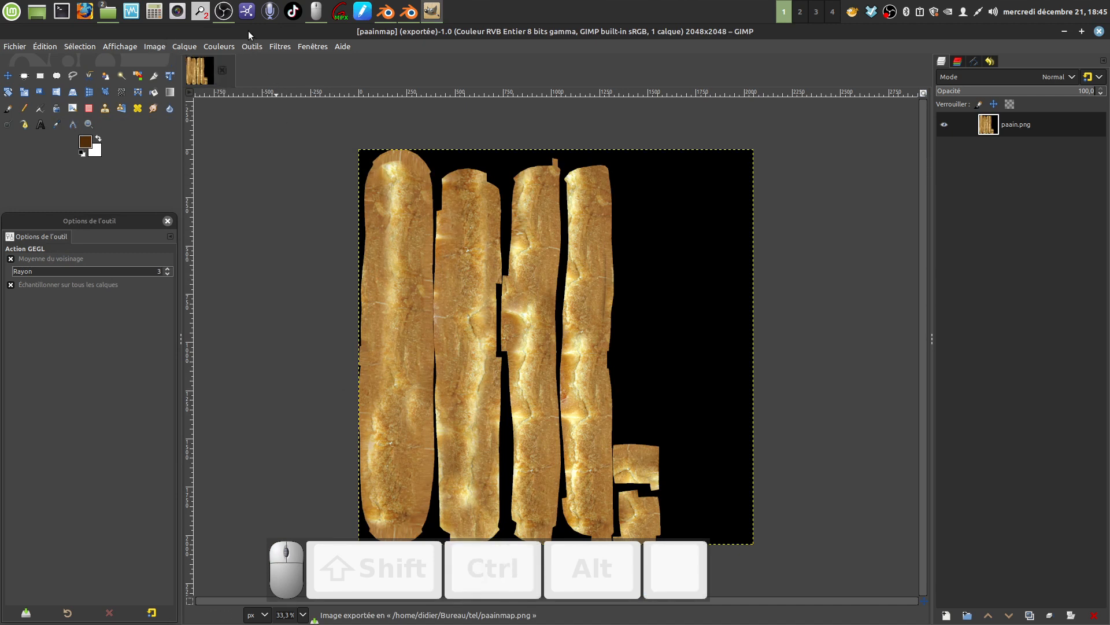
pyautogui.click(229, 49)
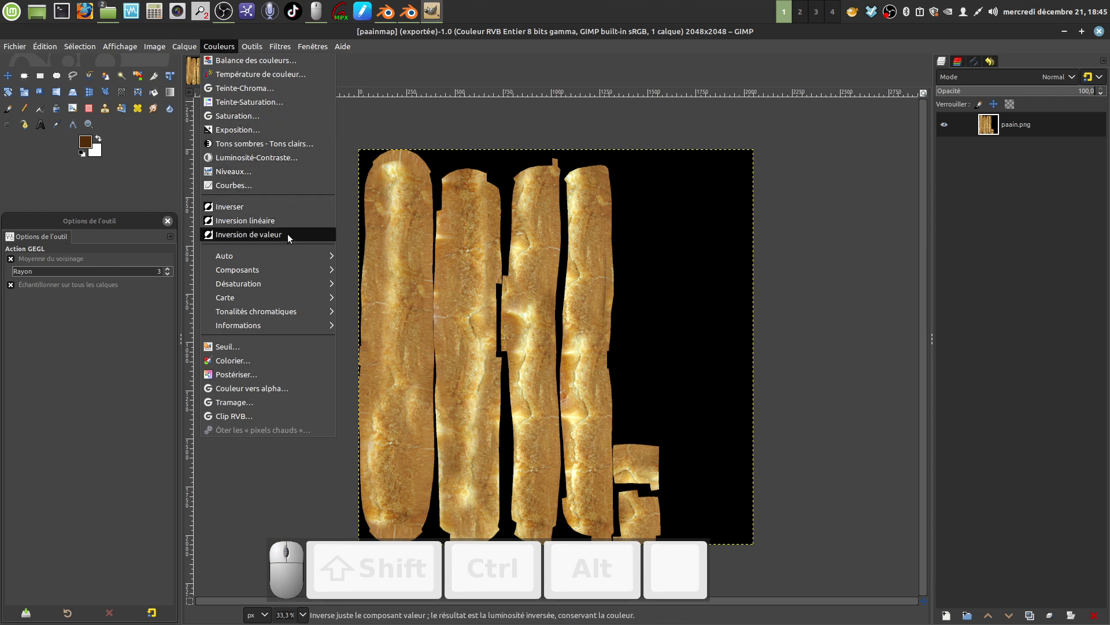
pyautogui.moveTo(270, 272)
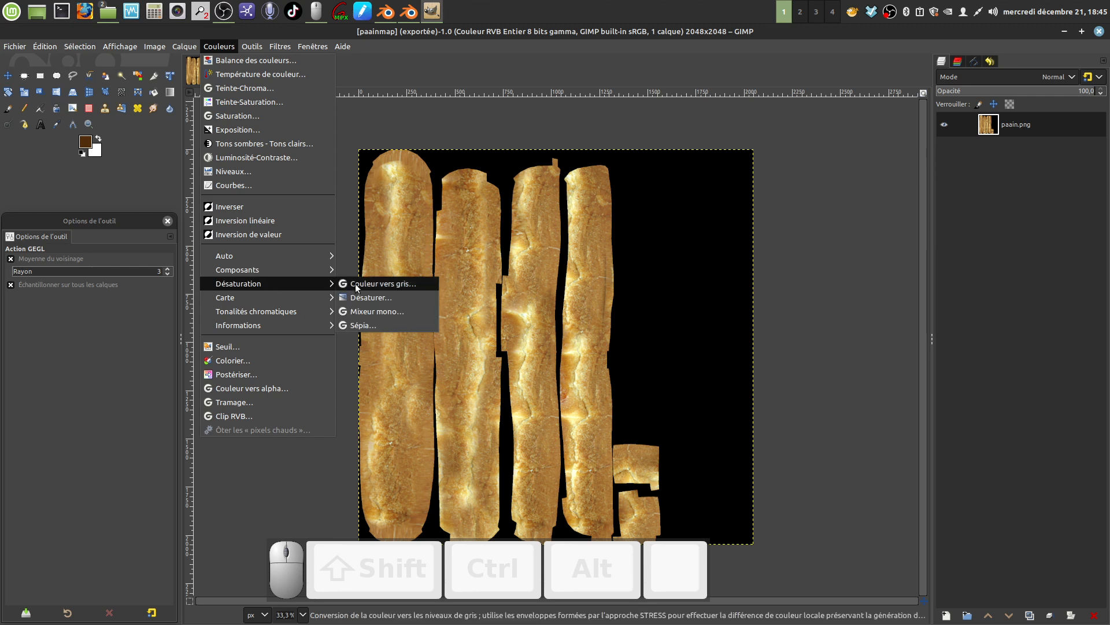
pyautogui.click(379, 283)
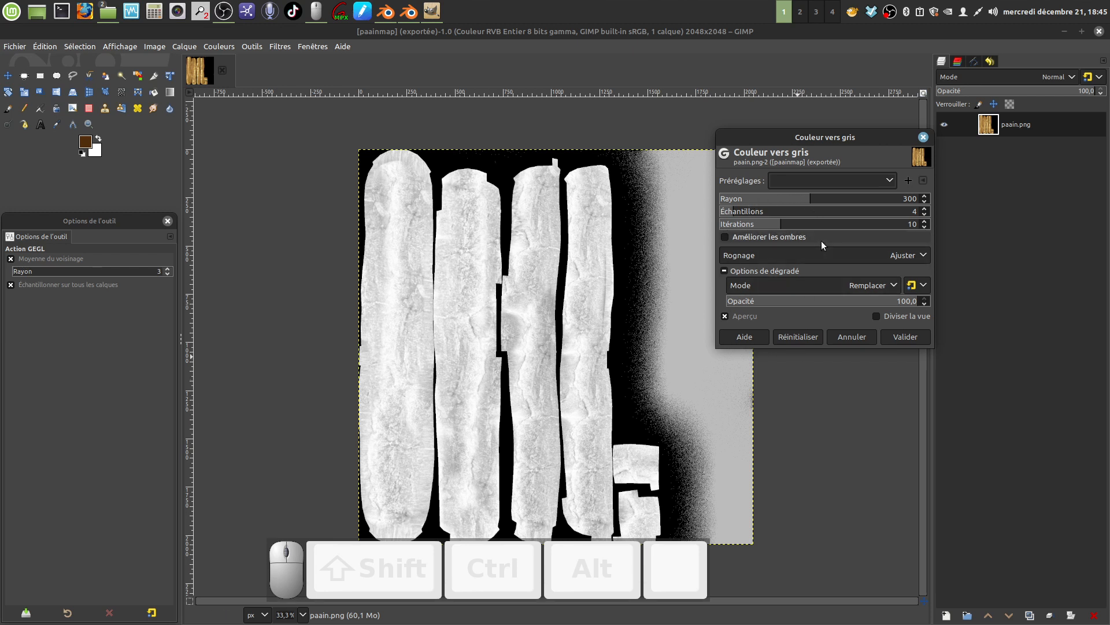
pyautogui.moveTo(808, 199); pyautogui.dragTo(832, 201)
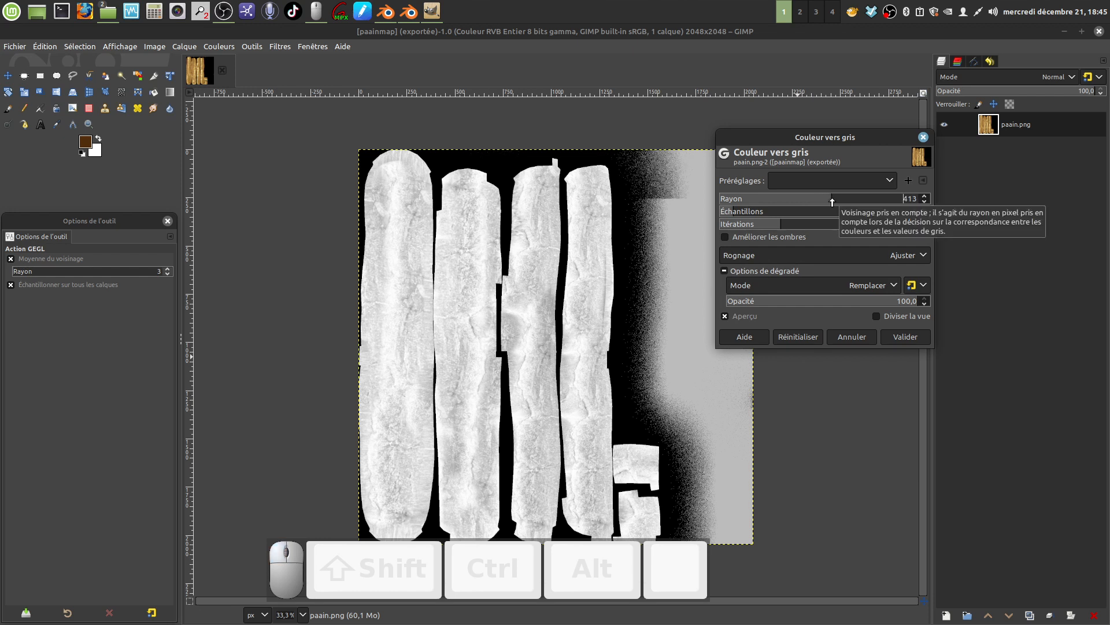
pyautogui.click(893, 337)
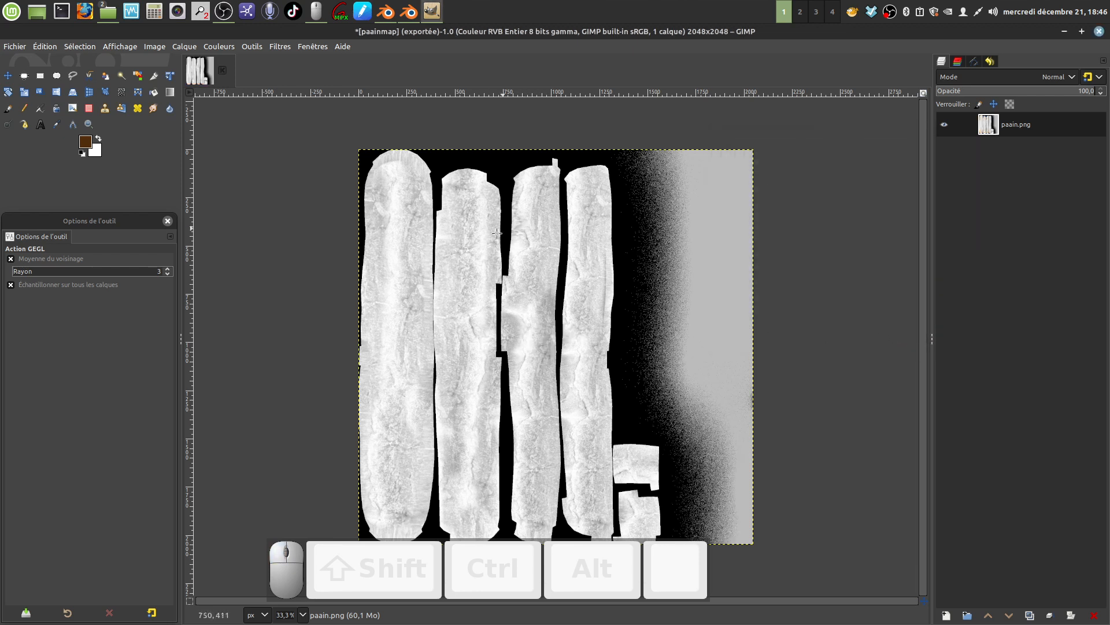
# Adjust the greyscale texture's brightness to -69 and its contrast to 18.
pyautogui.click(223, 47)
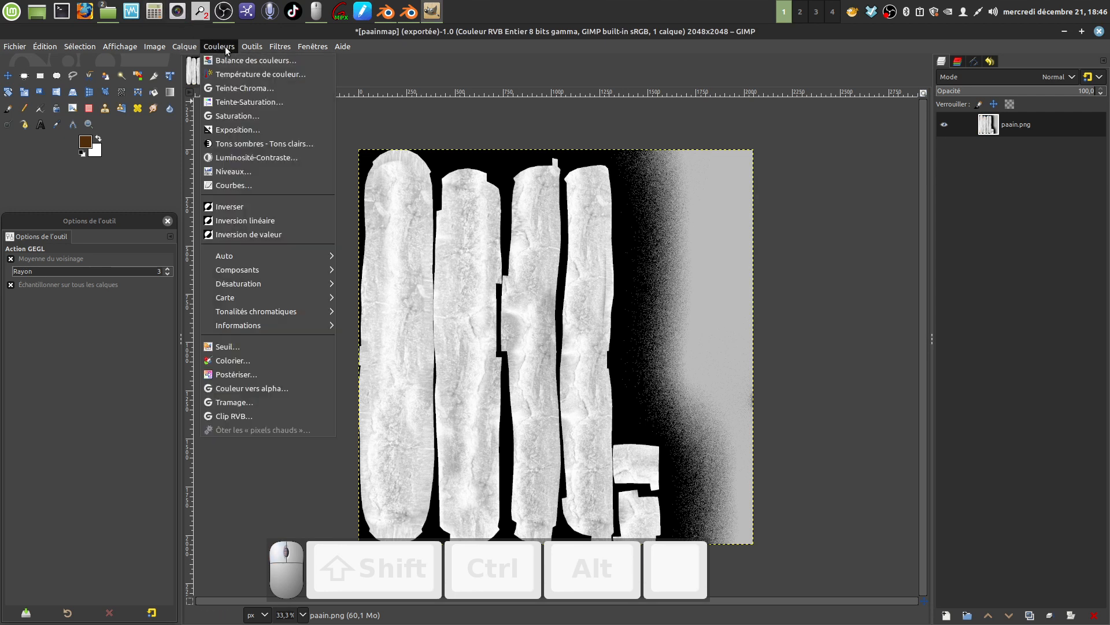
pyautogui.click(257, 157)
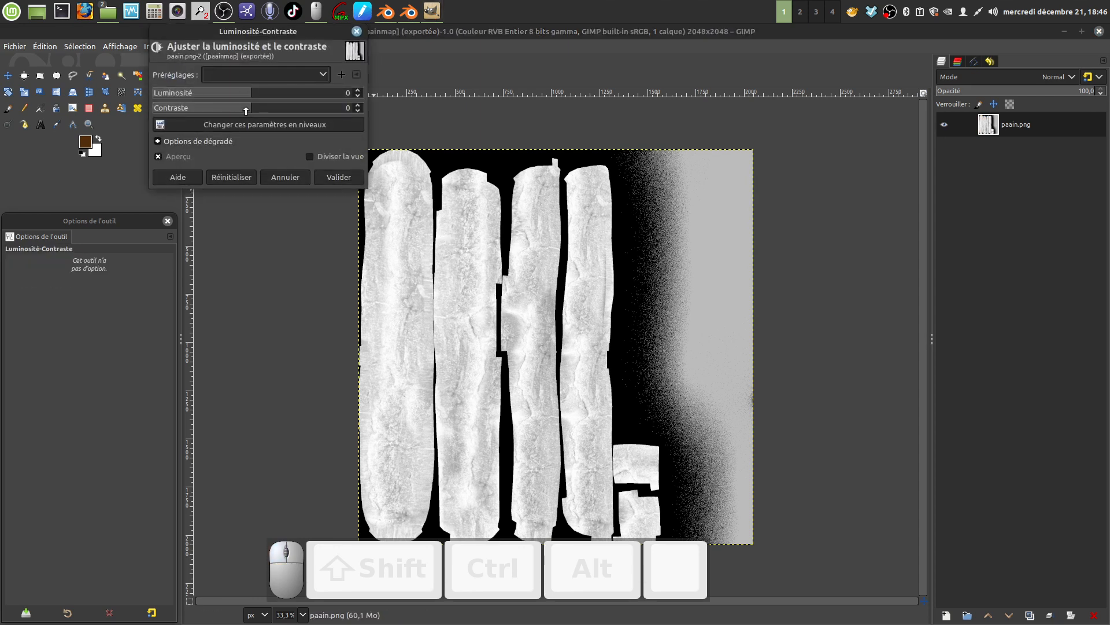
pyautogui.moveTo(246, 97); pyautogui.dragTo(198, 93)
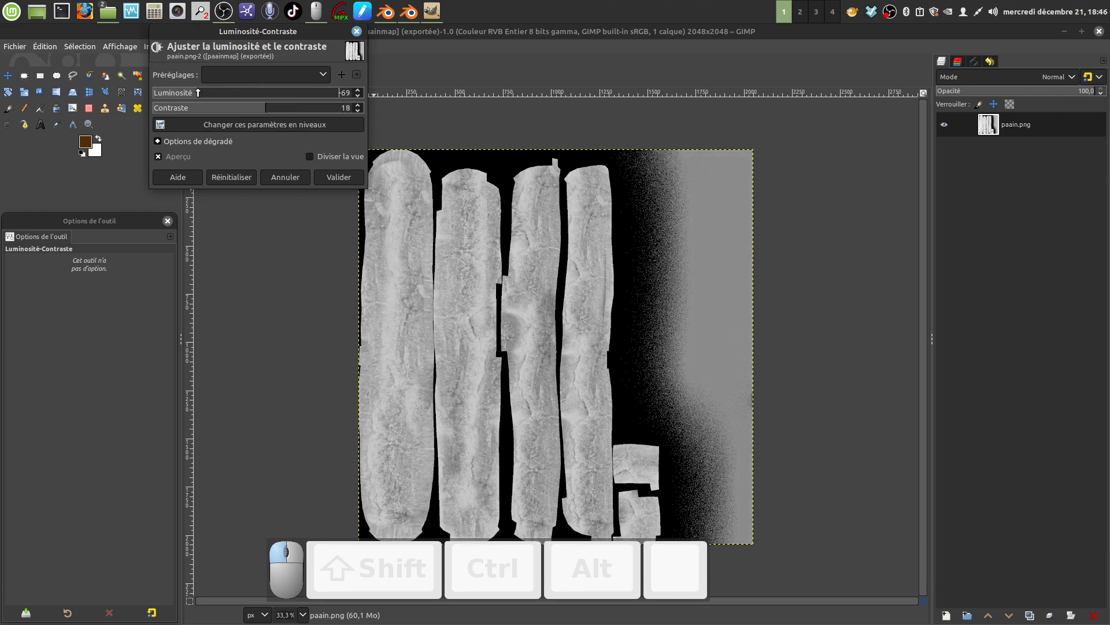
pyautogui.click(336, 176)
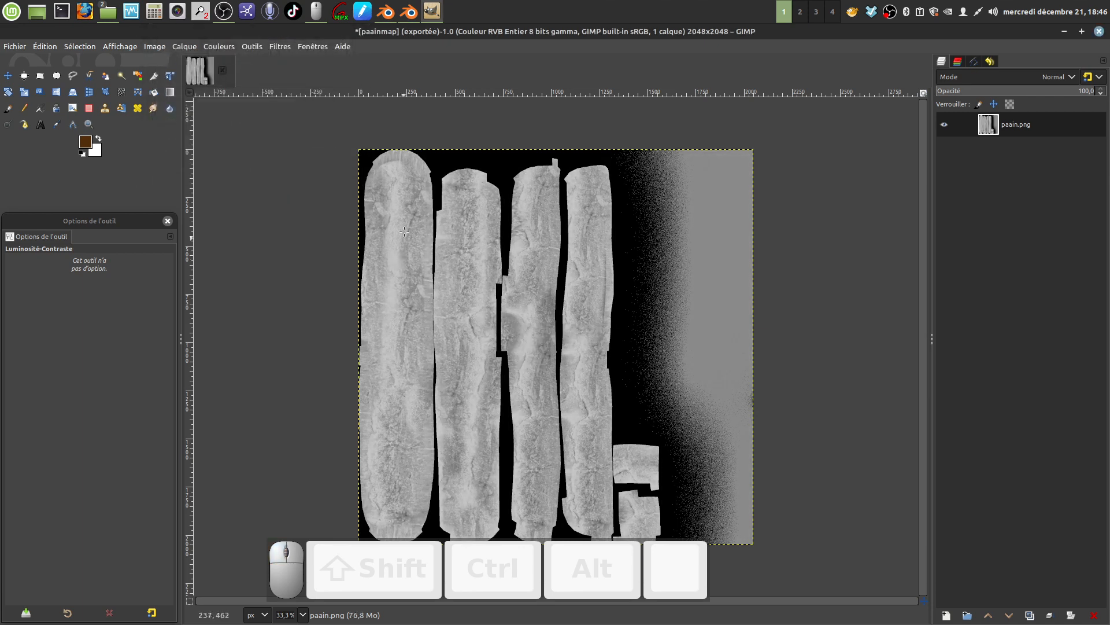
# Soften the greyscale texture with a Gaussian blur of 1.50 in both X and Y.
pyautogui.click(280, 47)
pyautogui.moveTo(397, 124)
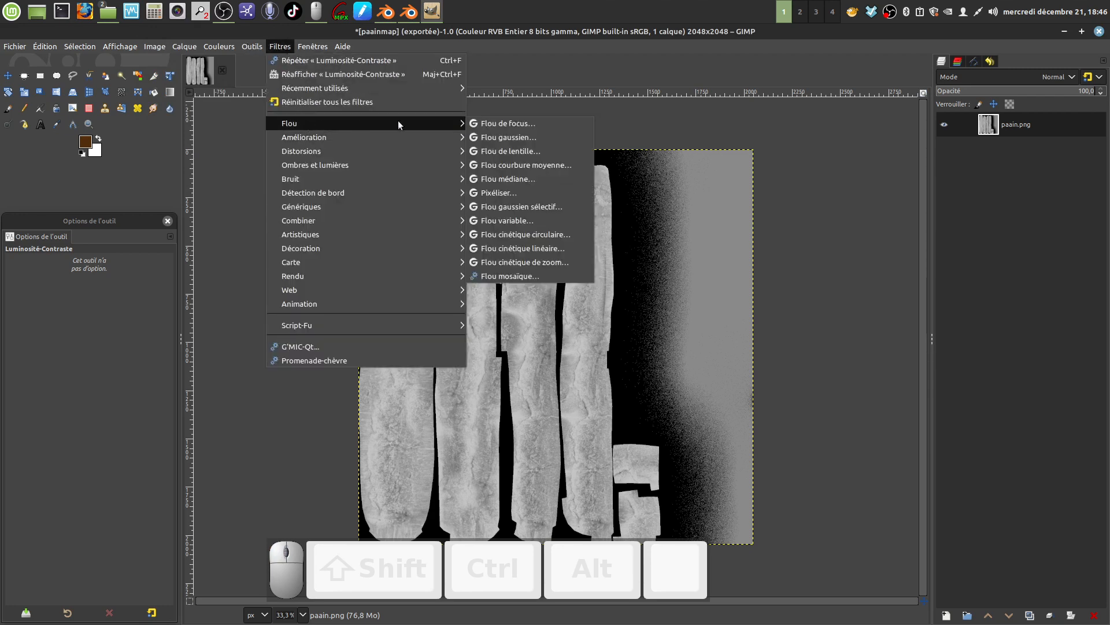
pyautogui.click(503, 138)
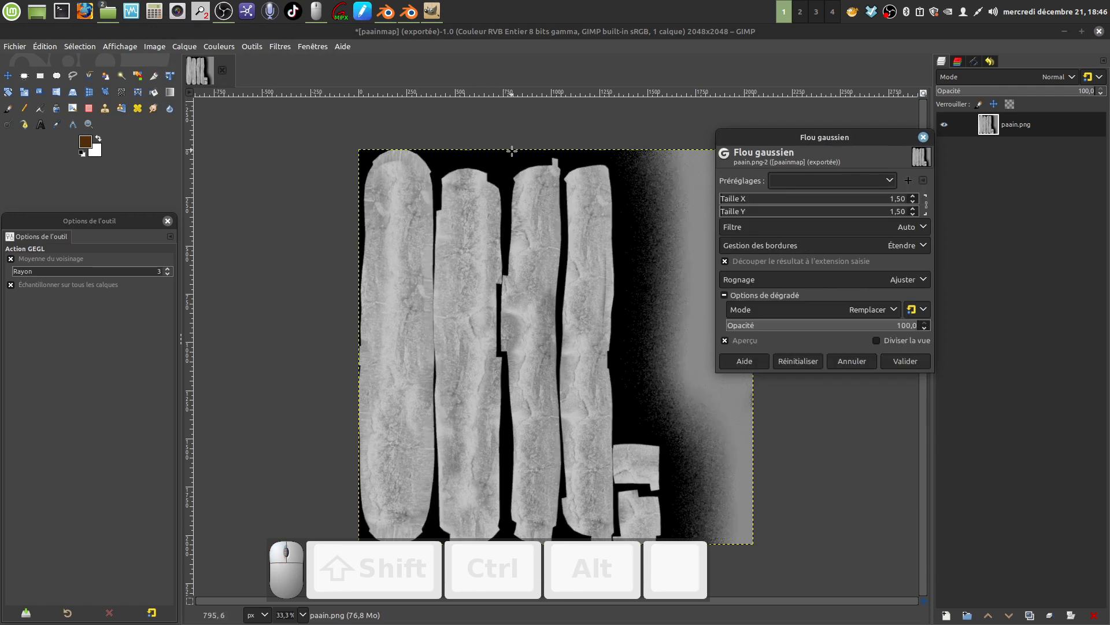
pyautogui.click(892, 356)
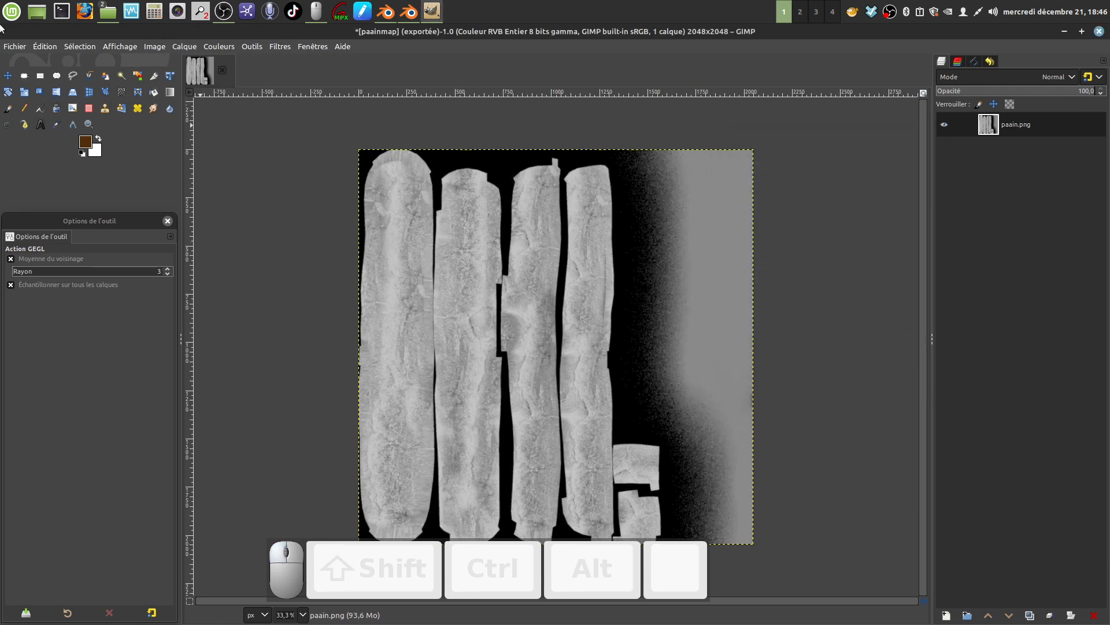
pyautogui.click(12, 46)
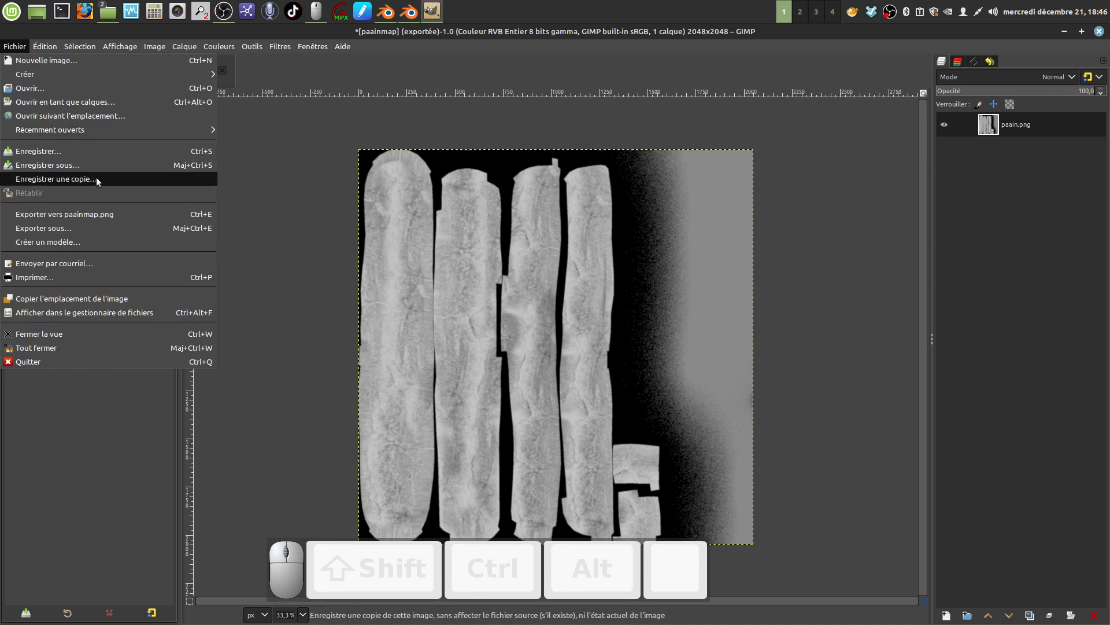
pyautogui.click(66, 165)
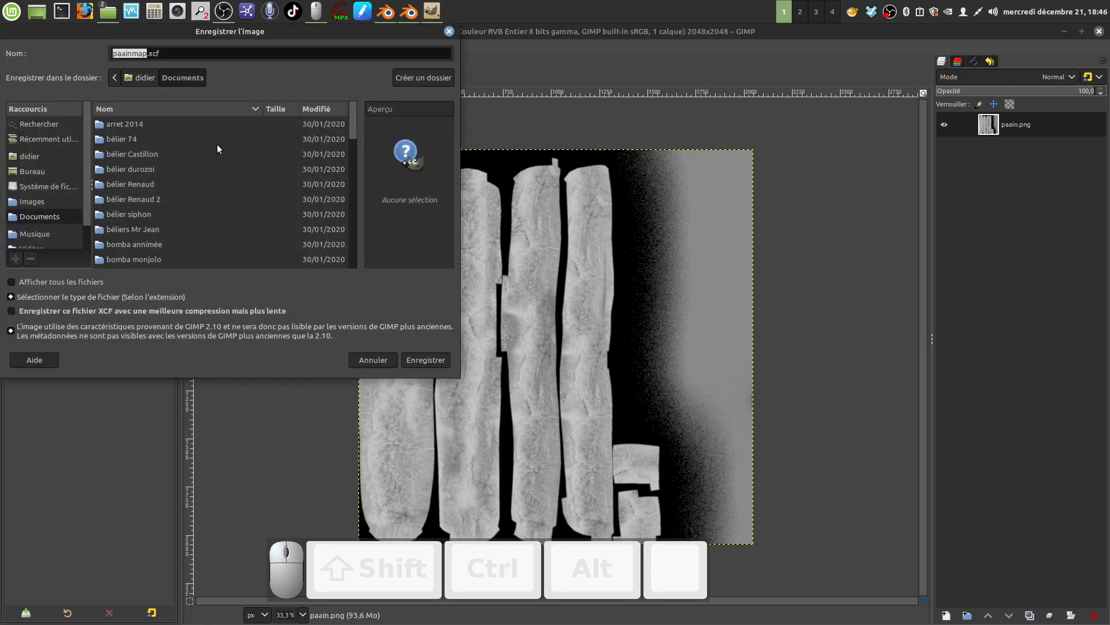
pyautogui.click(377, 359)
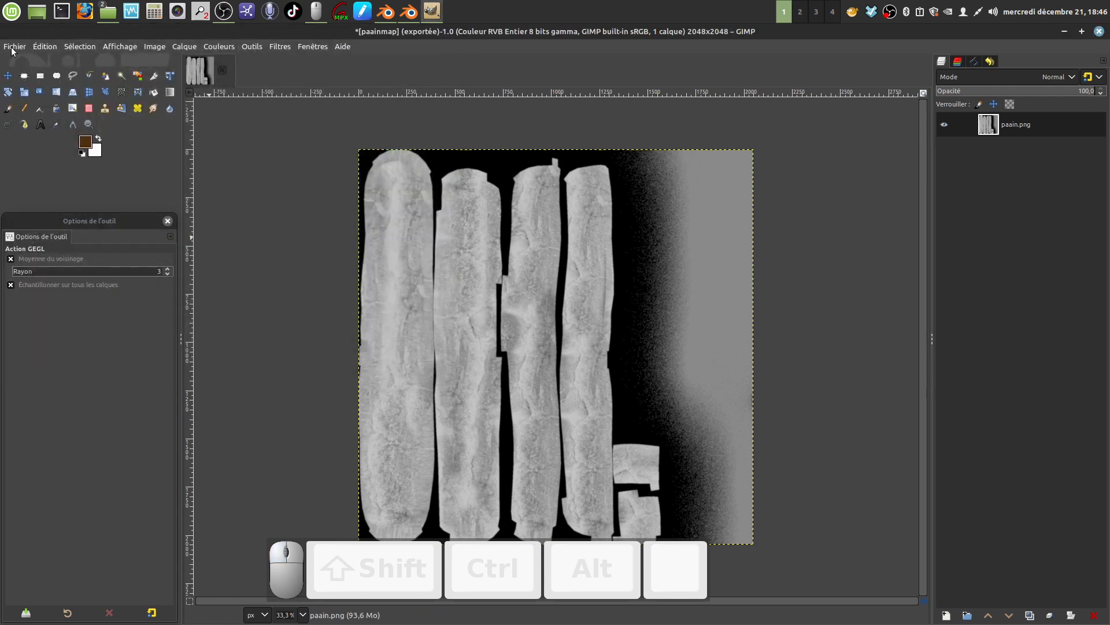
# Export the greyscale image to the tel folder as pain relief.png with the default PNG options.
pyautogui.click(12, 47)
pyautogui.click(54, 226)
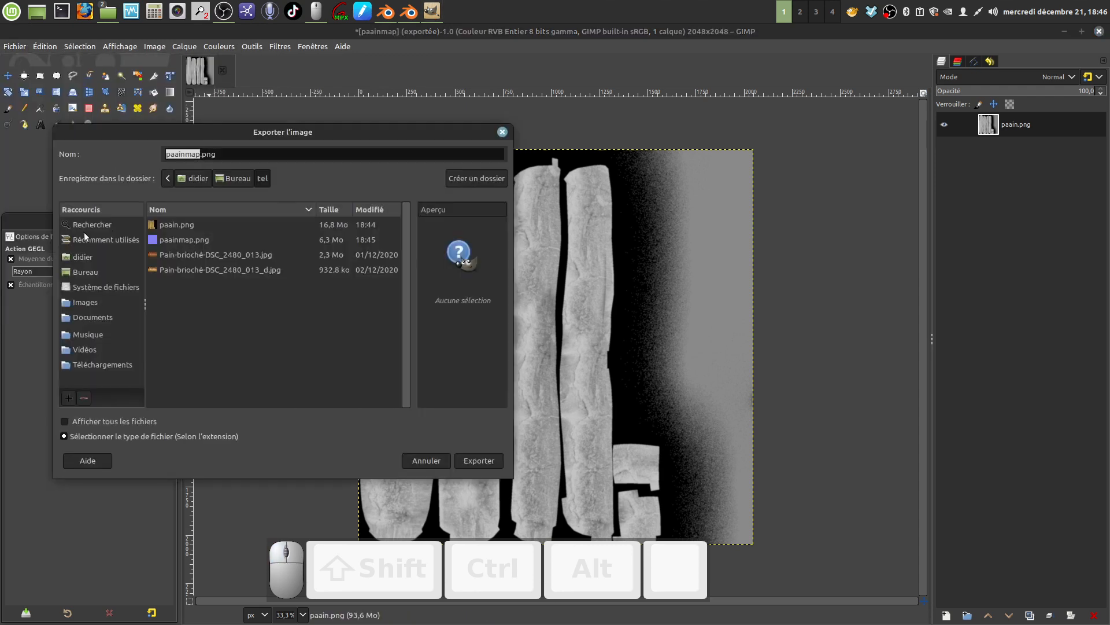
pyautogui.click(198, 154)
pyautogui.press('BackSpace')
pyautogui.press('BackSpace')
pyautogui.press('BackSpace')
pyautogui.press('BackSpace')
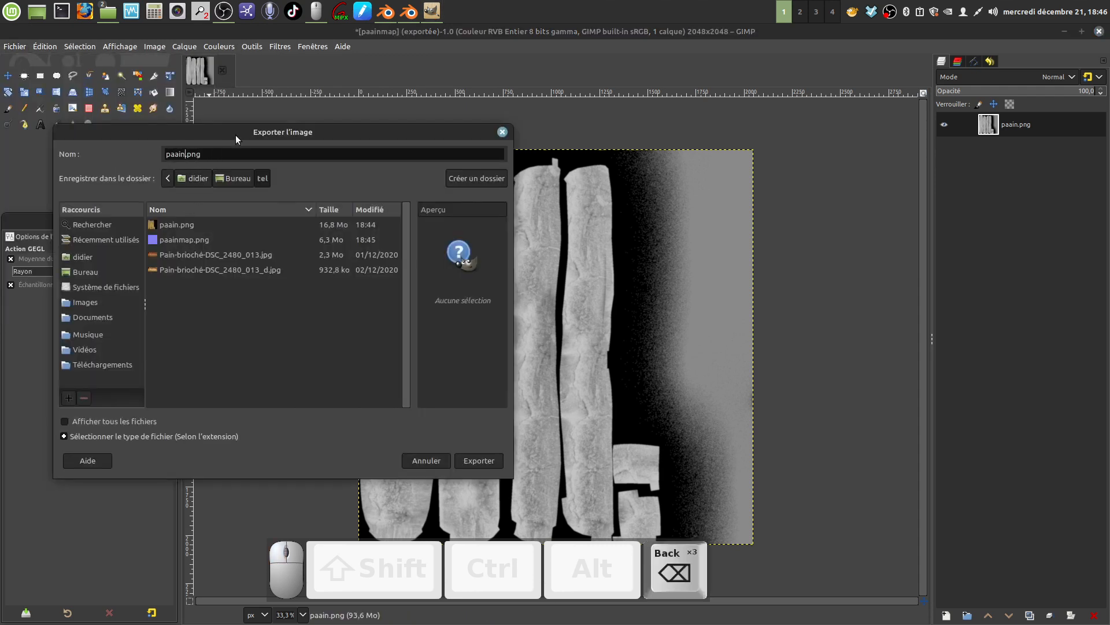
pyautogui.press('BackSpace')
pyautogui.press('BackSpace')
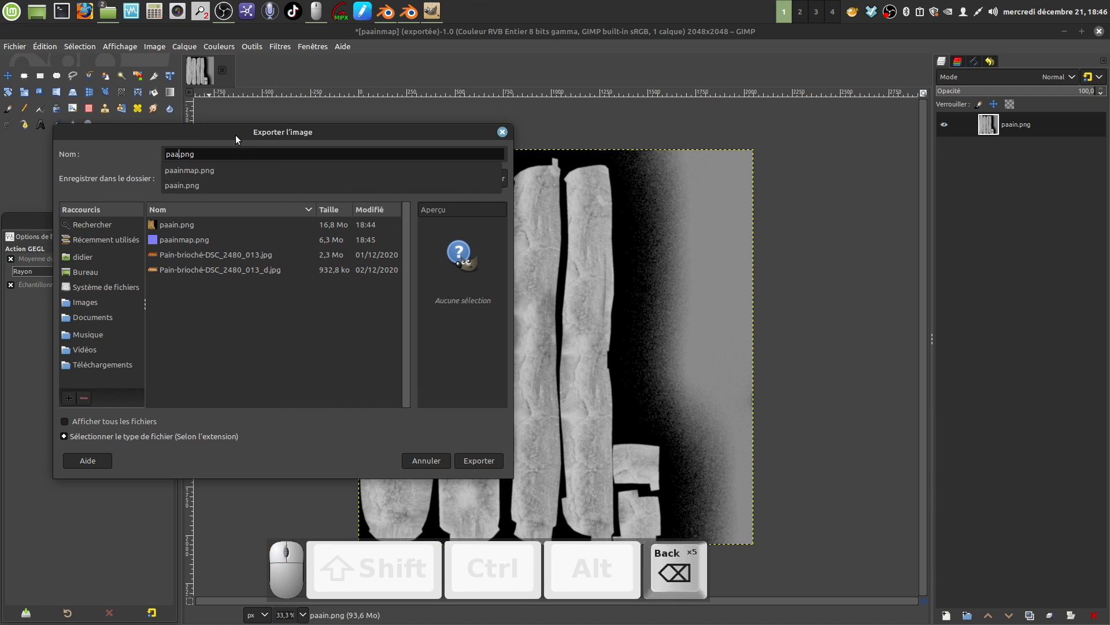
pyautogui.write('in ')
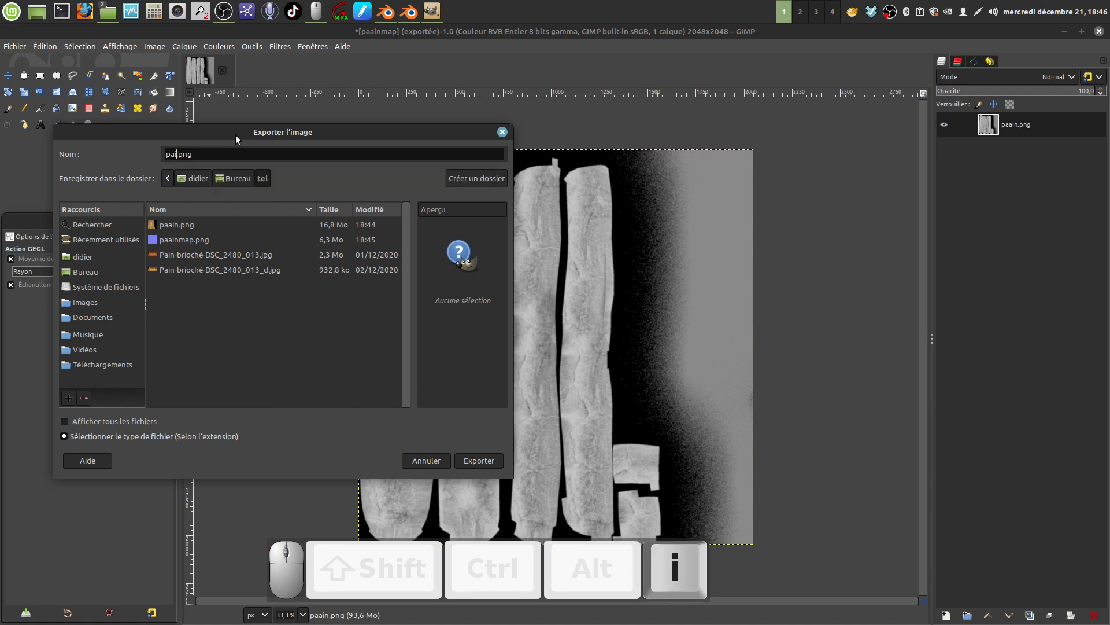
pyautogui.write('relief')
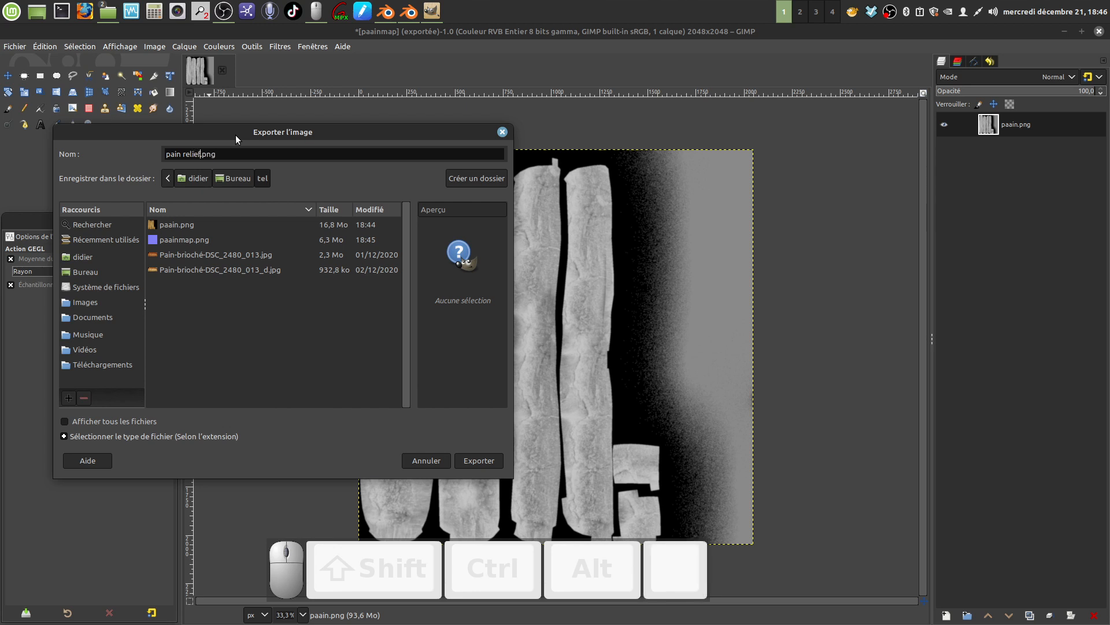
pyautogui.click(236, 154)
pyautogui.click(468, 458)
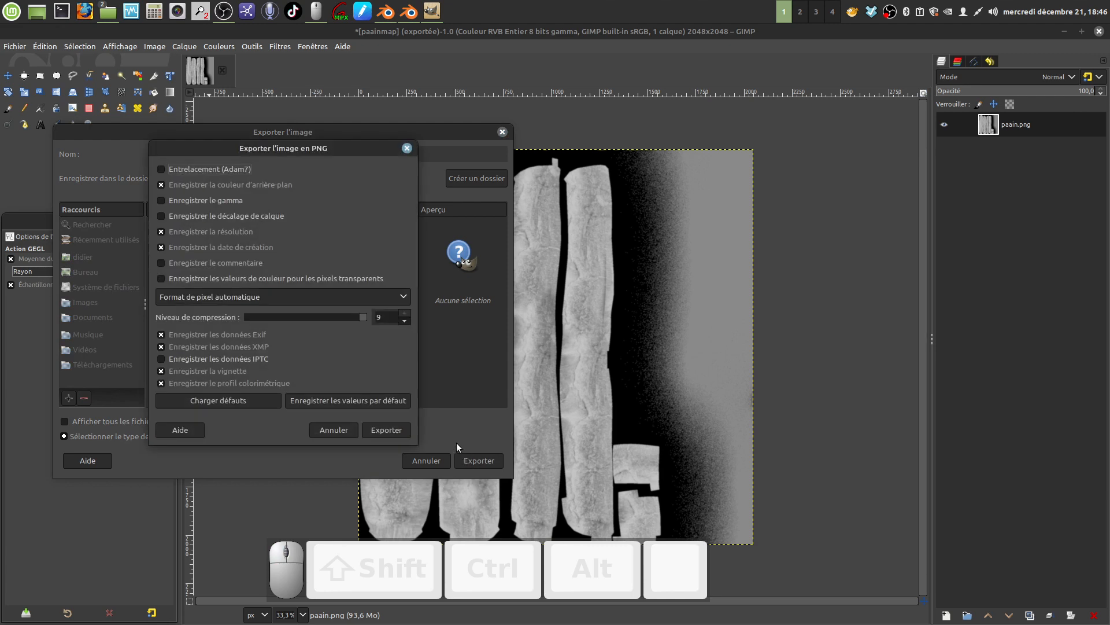
pyautogui.click(386, 431)
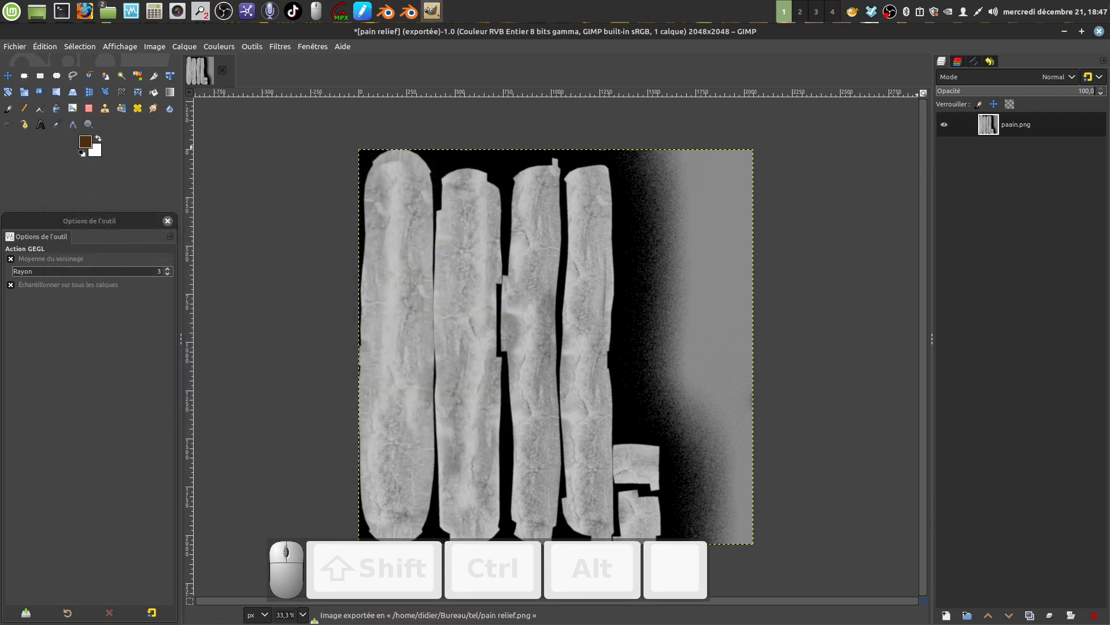
# Quit GIMP discarding the unsaved changes, close the empty Blender window and switch to the Blender window containing the bread.
pyautogui.click(1099, 31)
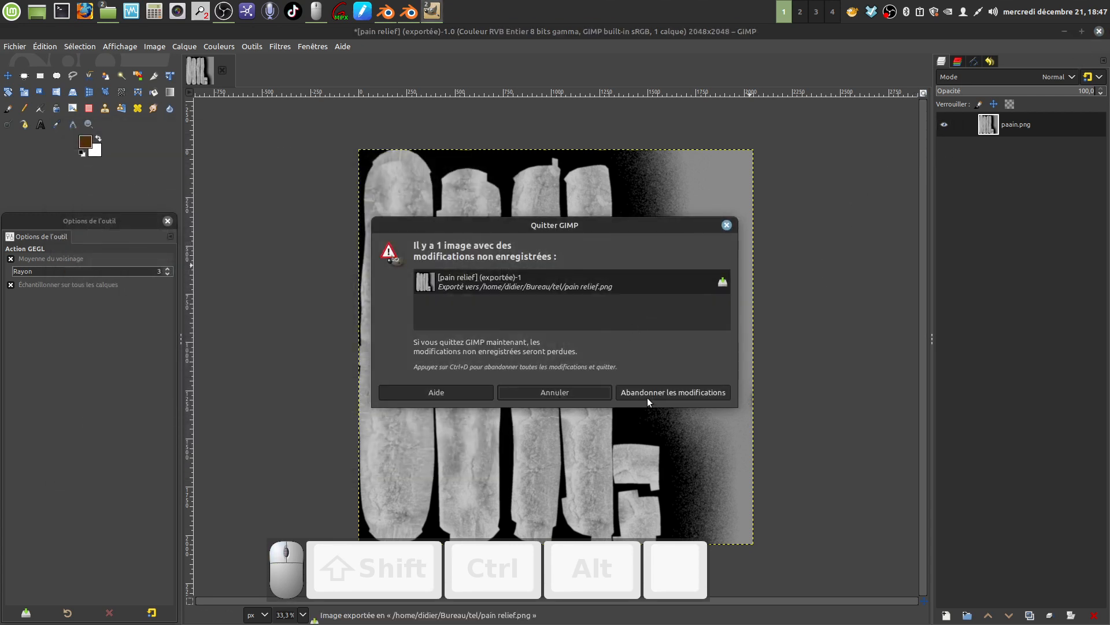
pyautogui.click(651, 394)
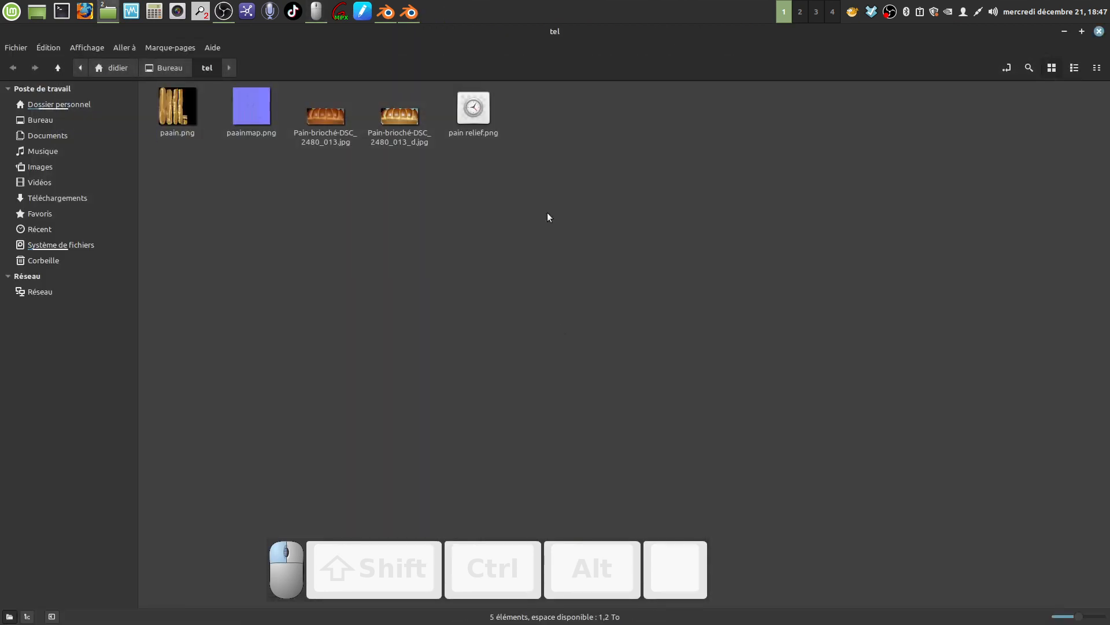
pyautogui.moveTo(409, 11)
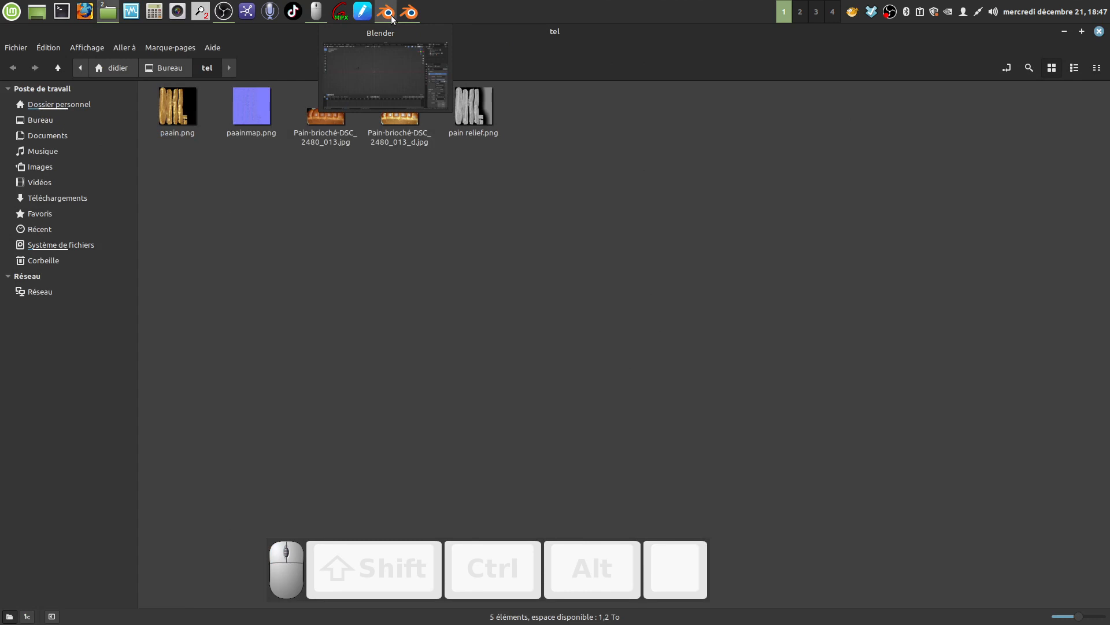
pyautogui.click(392, 19)
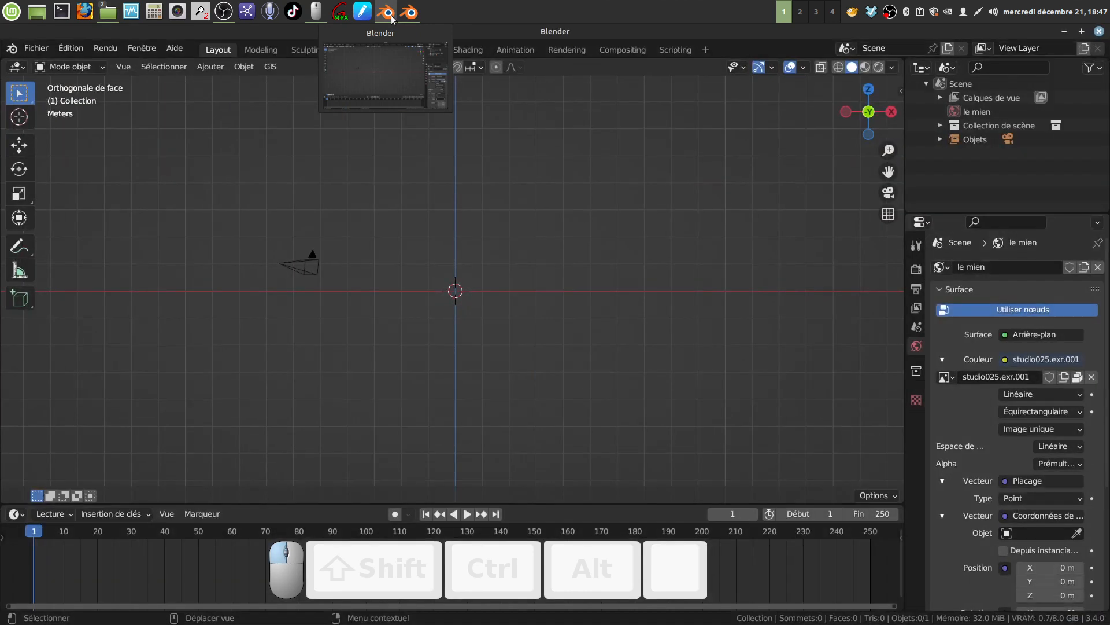
pyautogui.click(1099, 33)
pyautogui.click(398, 19)
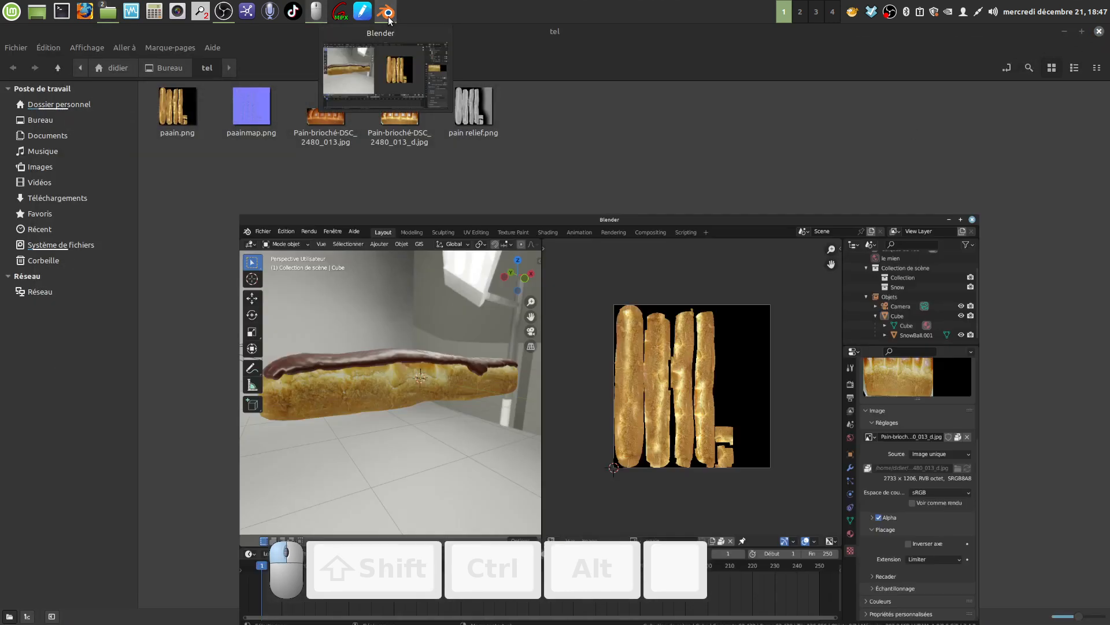
# Change the image editor area to the Shader Editor and select the bread object to show its material nodes.
pyautogui.moveTo(289, 292)
pyautogui.mouseDown(button='middle')
pyautogui.moveTo(276, 333)
pyautogui.moveTo(286, 300)
pyautogui.moveTo(276, 299)
pyautogui.mouseUp(button='middle')
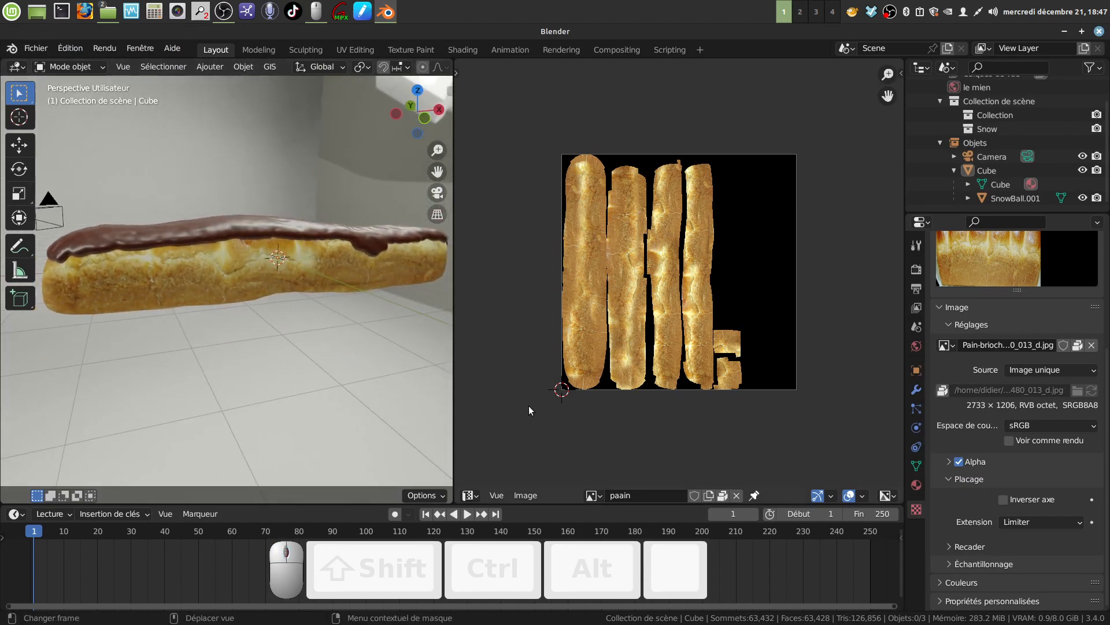
pyautogui.click(472, 495)
pyautogui.click(549, 446)
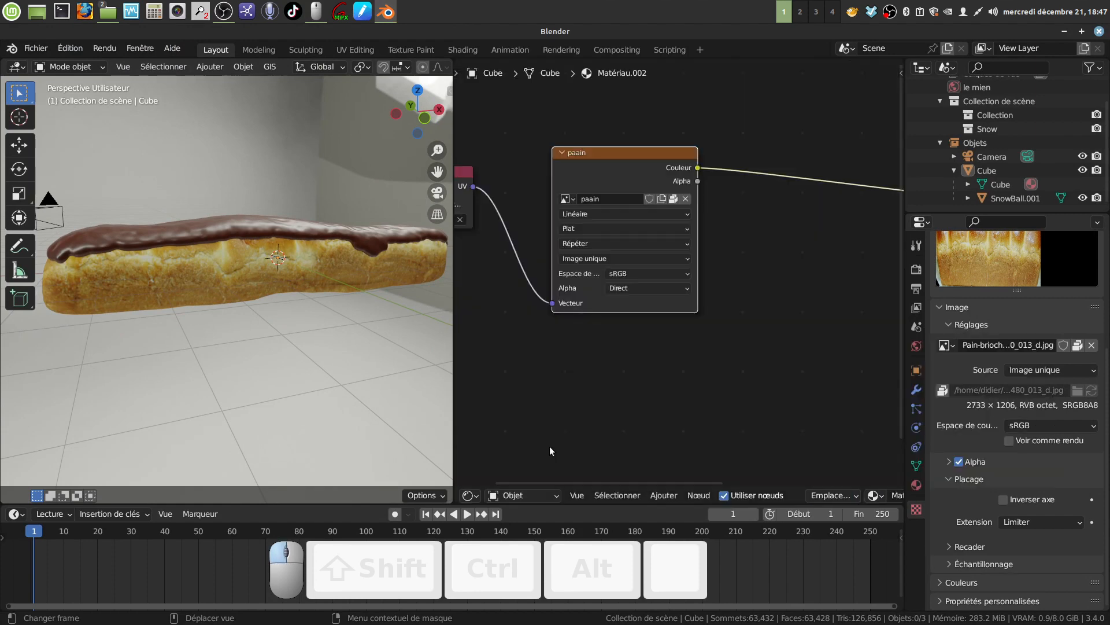
pyautogui.click(328, 281)
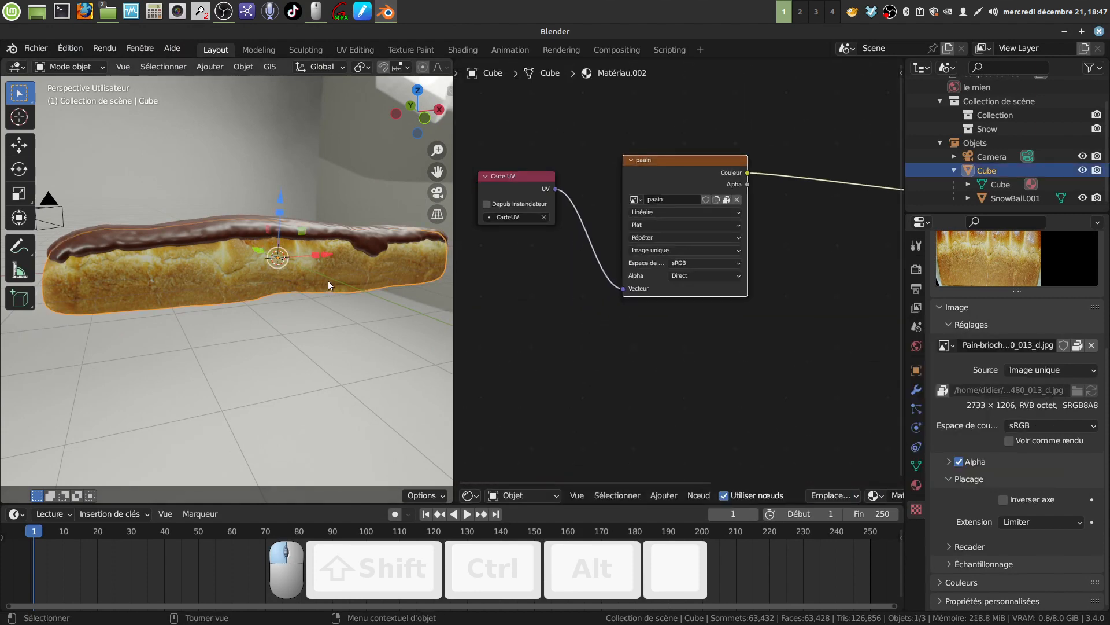
pyautogui.scroll(-1, 702, 354)
pyautogui.moveTo(712, 352); pyautogui.dragTo(667, 310, button='middle')
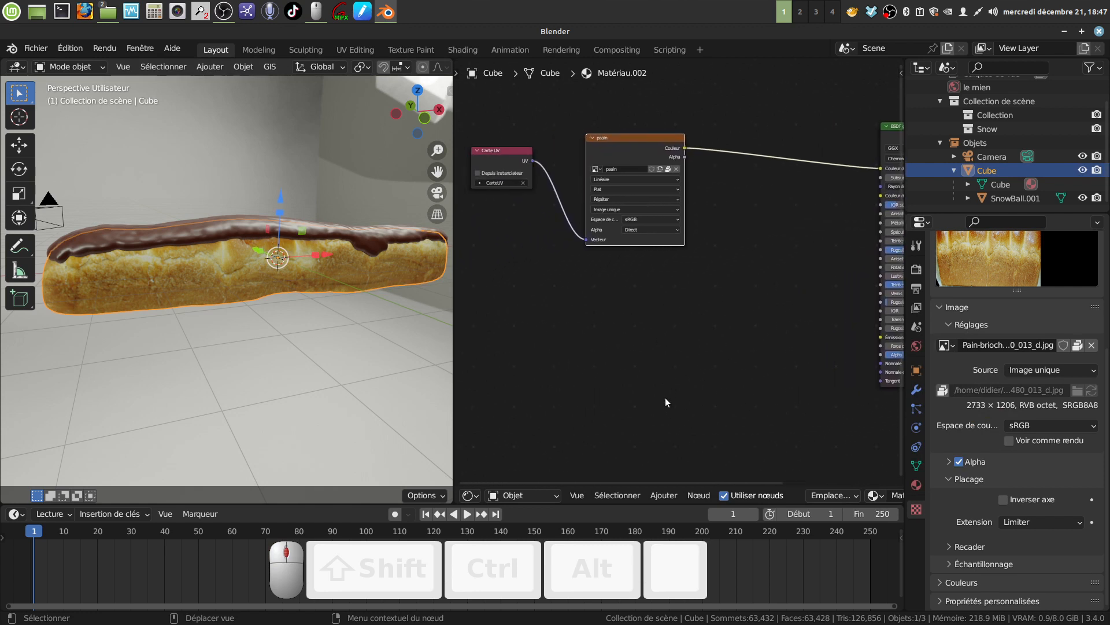
# Add a second Texture image node just below the paain texture node.
pyautogui.click(664, 495)
pyautogui.moveTo(711, 418)
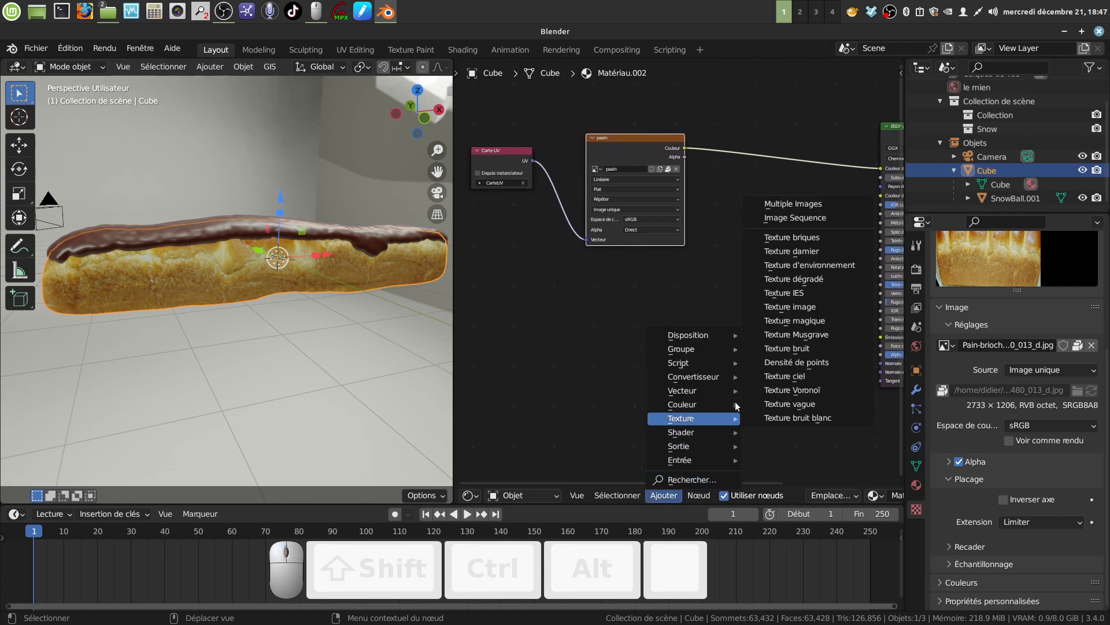
pyautogui.click(790, 307)
pyautogui.click(589, 274)
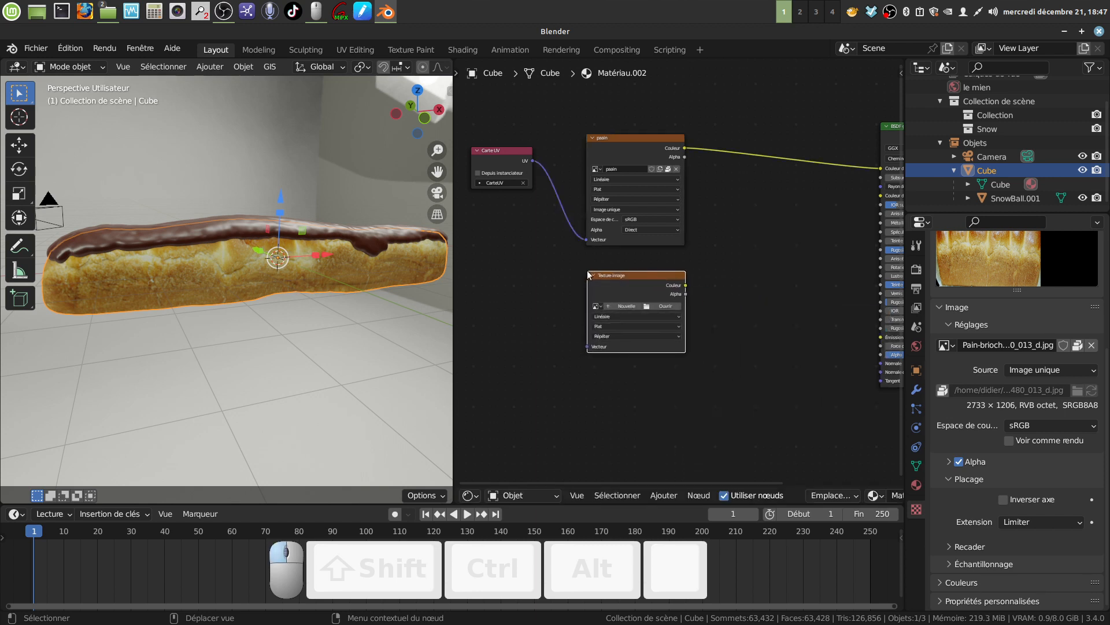
# Add a Carte de normales vector node between the empty Texture image node and the BSDF node.
pyautogui.scroll(-1, 776, 360)
pyautogui.click(664, 495)
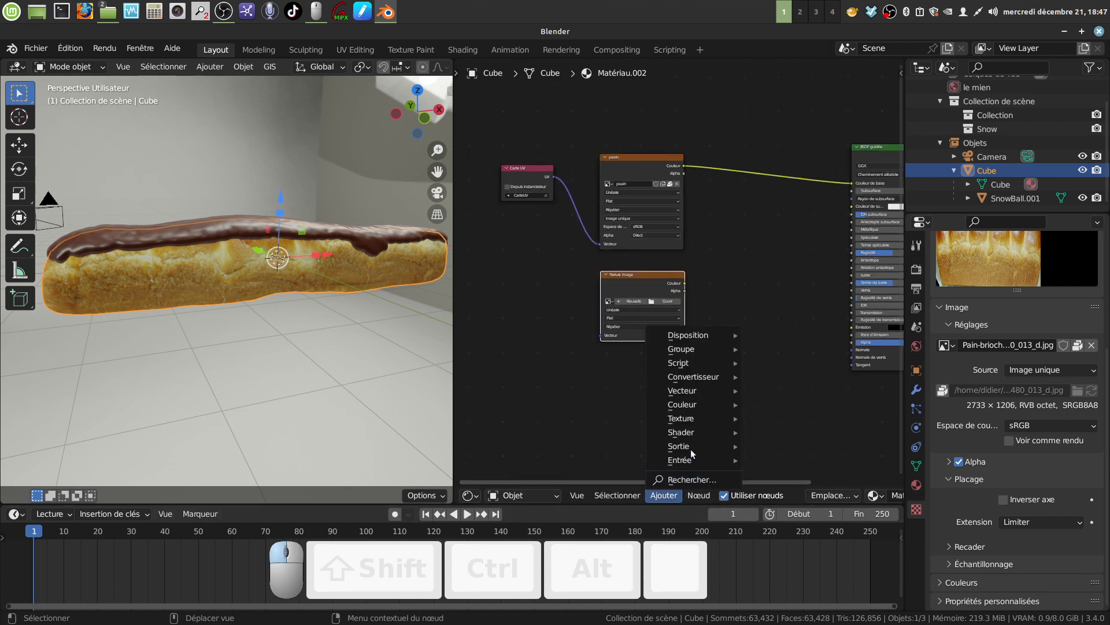
pyautogui.moveTo(688, 447)
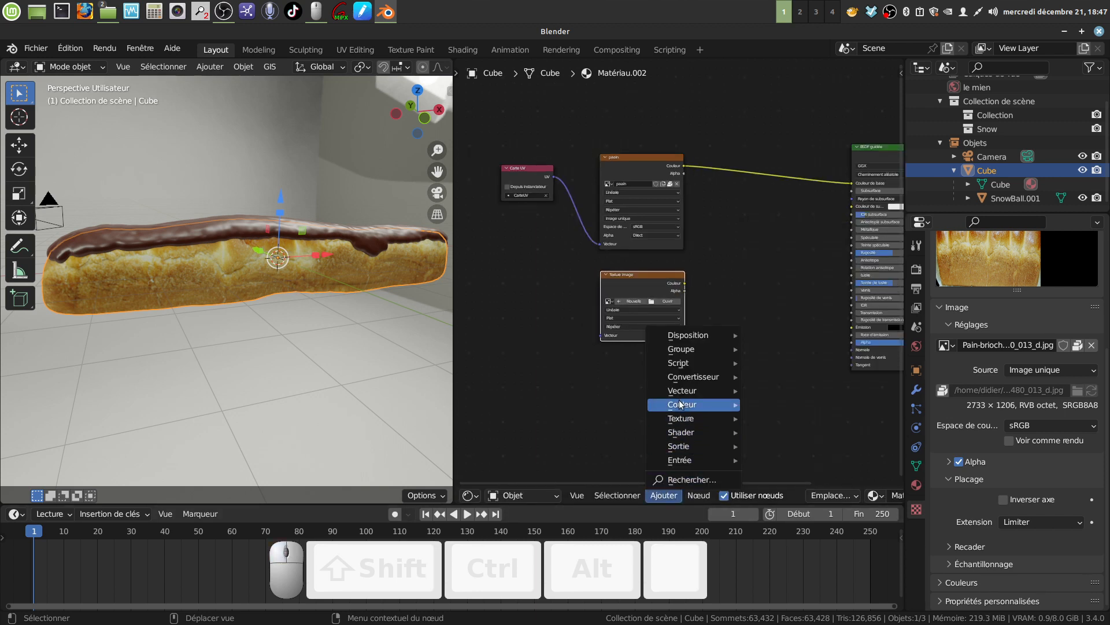
pyautogui.moveTo(694, 390)
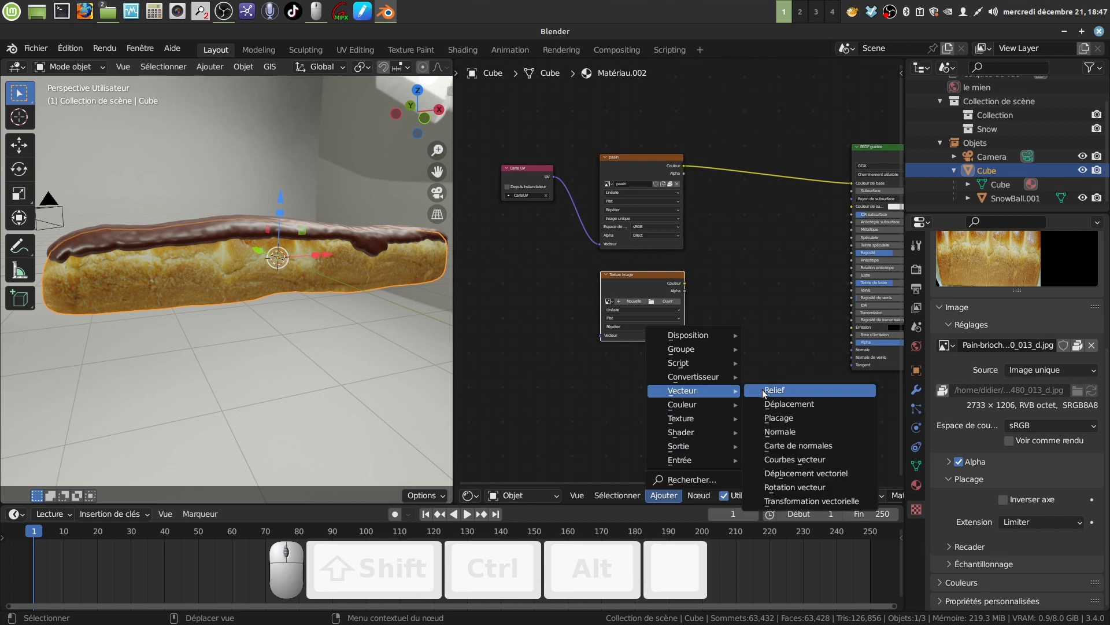
pyautogui.click(799, 445)
pyautogui.click(729, 306)
# Link Carte UV to the empty image texture, its Couleur to the normal map node, and Normale to the BSDF.
pyautogui.moveTo(555, 180); pyautogui.dragTo(600, 335)
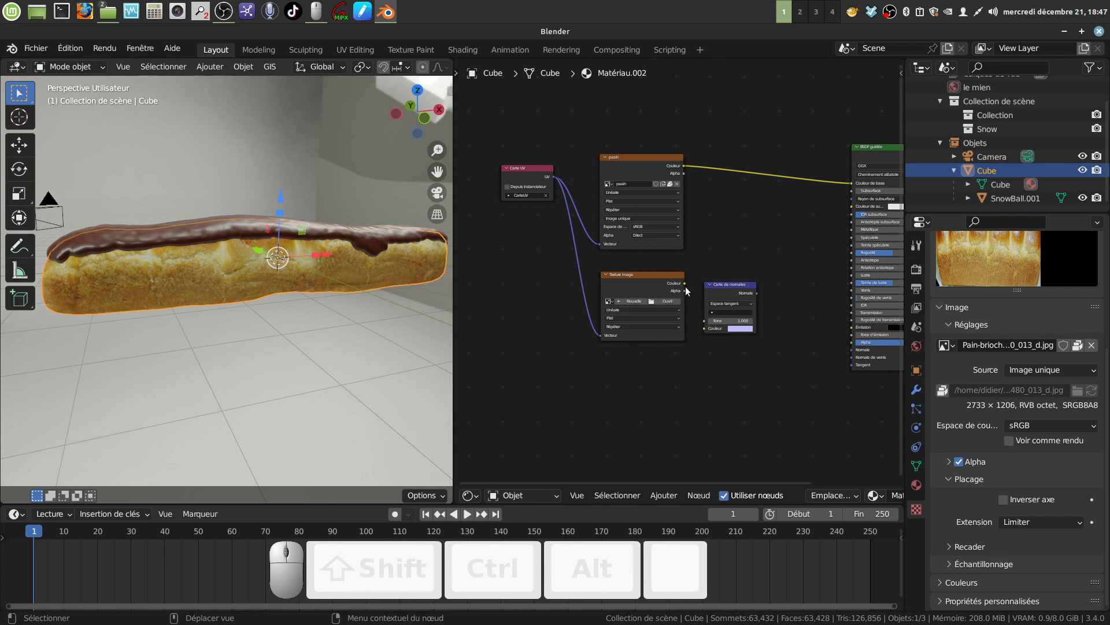
pyautogui.moveTo(685, 284); pyautogui.dragTo(705, 327)
pyautogui.moveTo(756, 293)
pyautogui.mouseDown()
pyautogui.moveTo(830, 348)
pyautogui.moveTo(851, 348)
pyautogui.mouseUp()
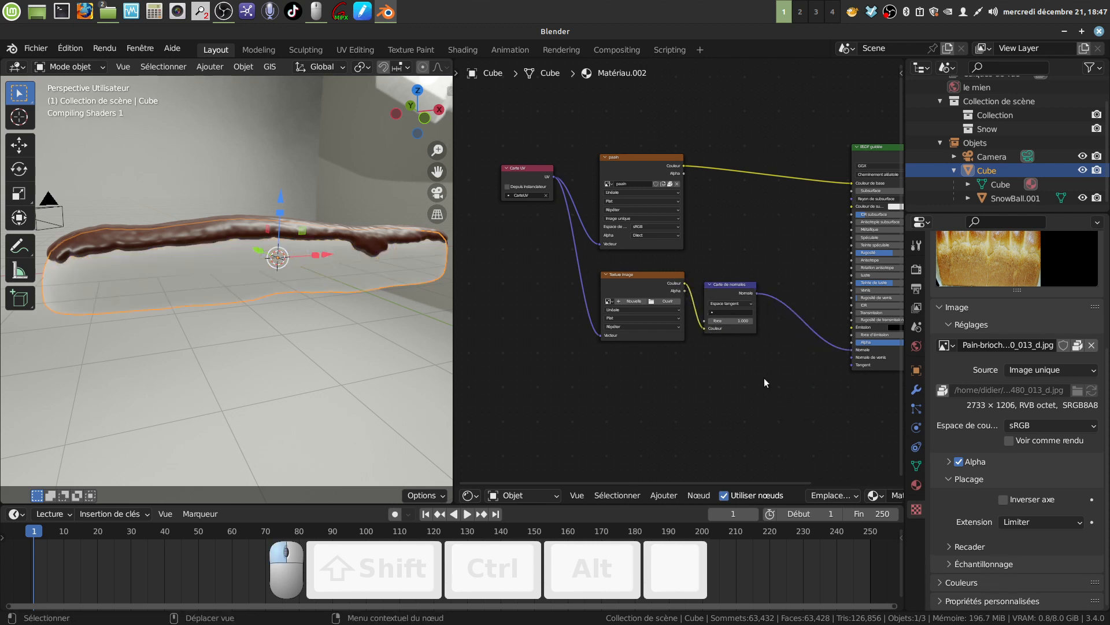
# Load paainmap.png from the tel folder into the empty image texture and set its colour space to Non-couleurs.
pyautogui.scroll(2, 728, 376)
pyautogui.moveTo(725, 363); pyautogui.dragTo(744, 400, button='middle')
pyautogui.scroll(3, 706, 362)
pyautogui.click(650, 289)
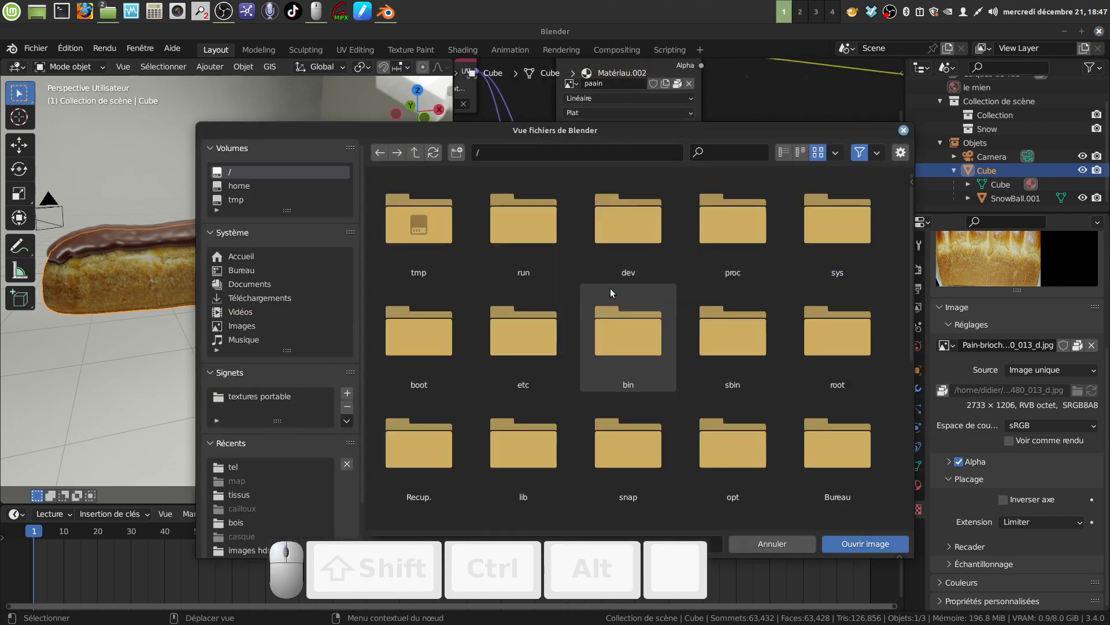
pyautogui.click(235, 467)
pyautogui.click(524, 219)
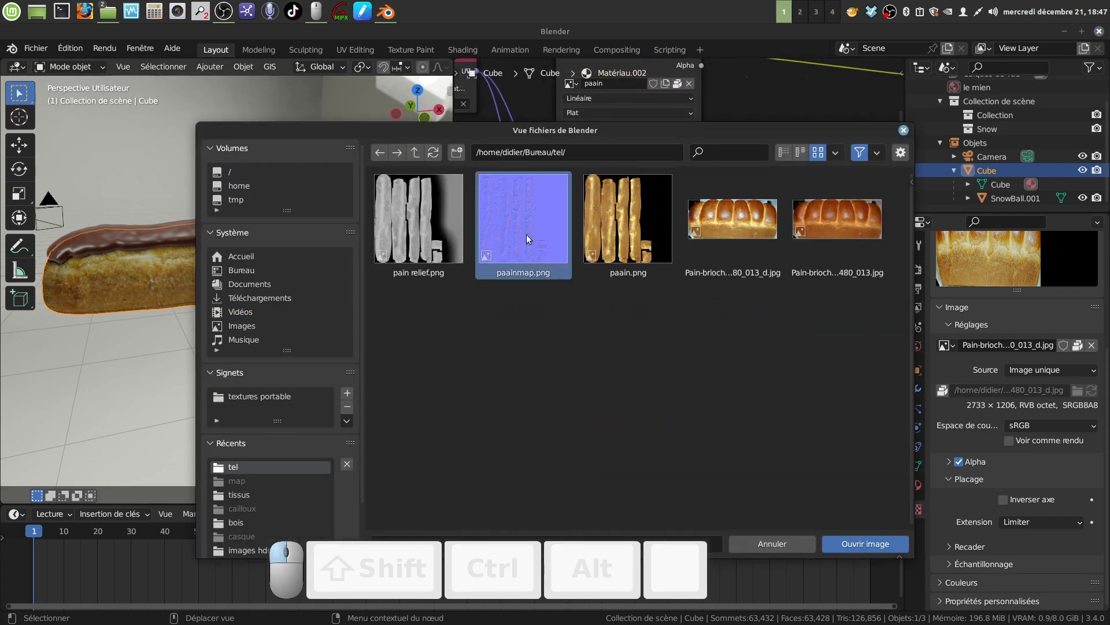
pyautogui.click(852, 544)
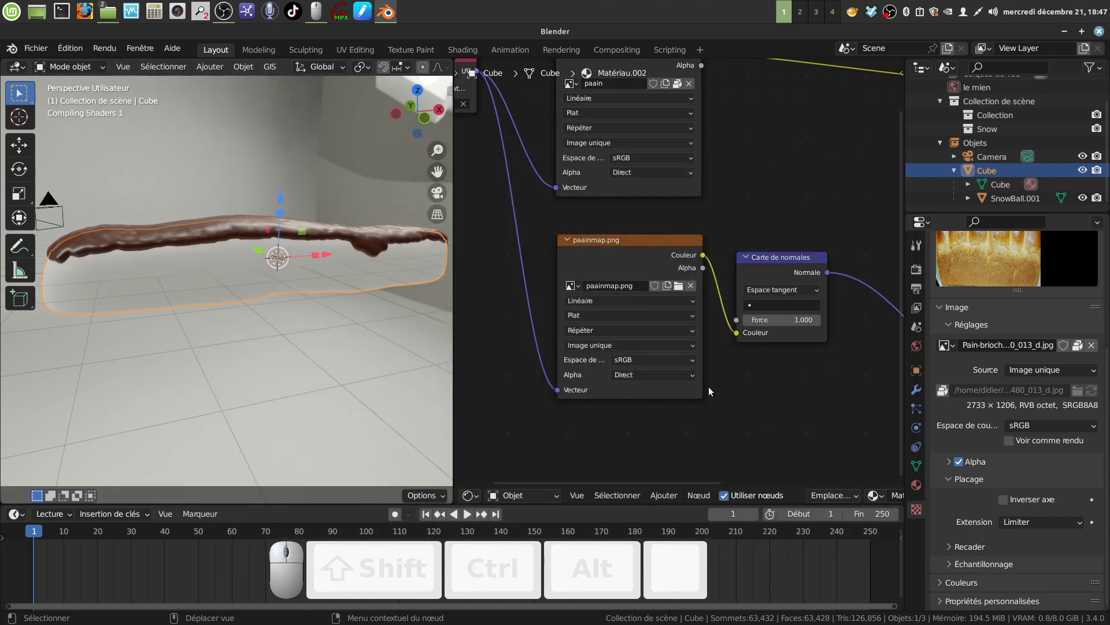
pyautogui.click(675, 370)
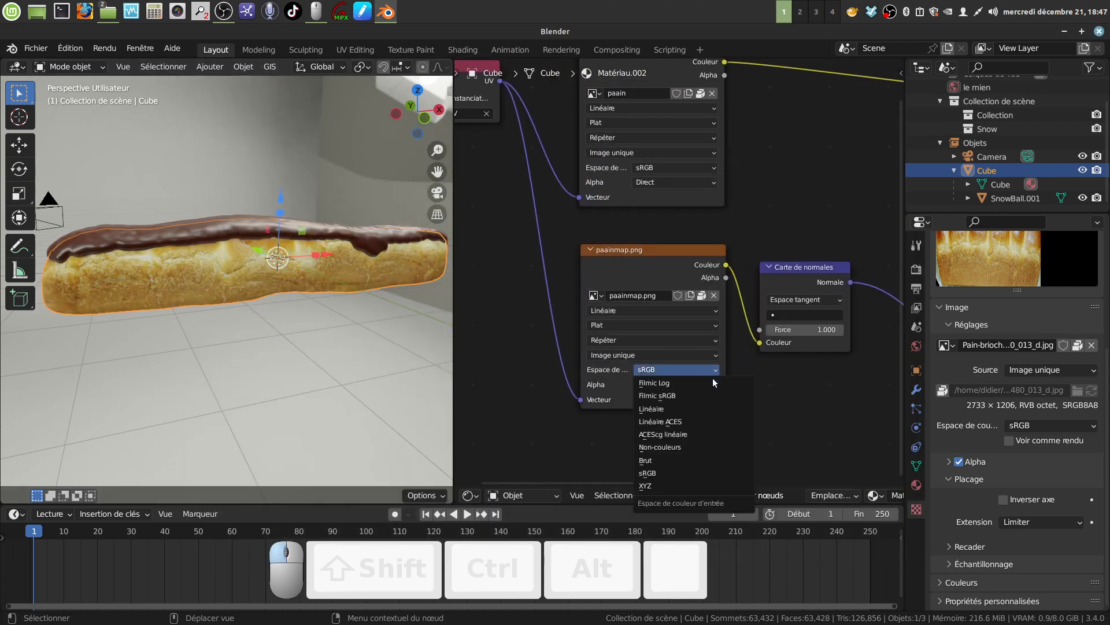
pyautogui.click(685, 447)
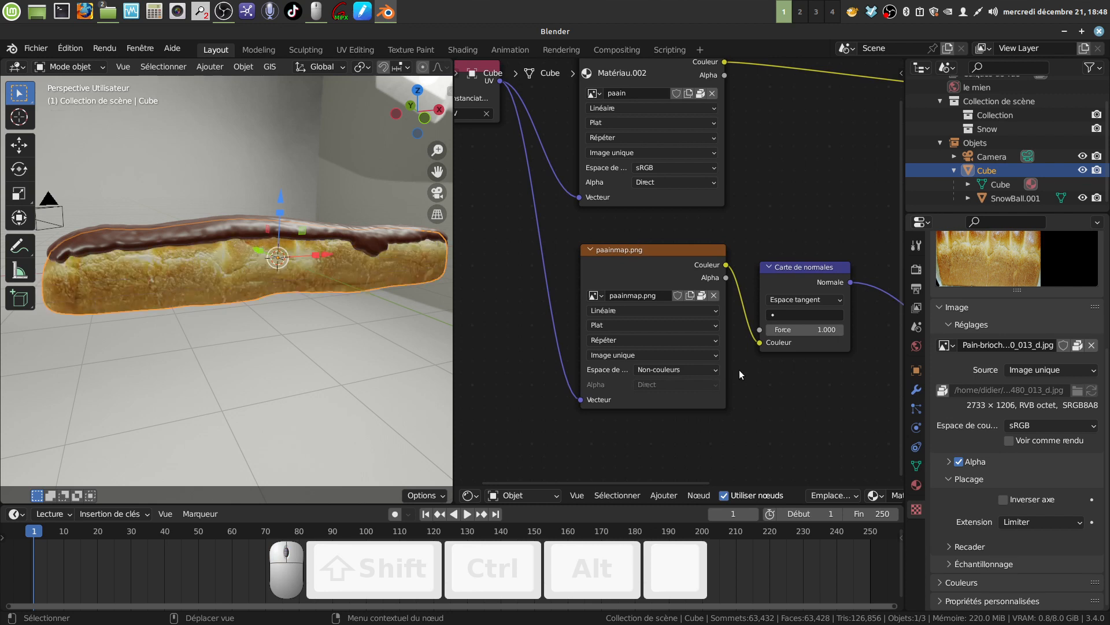
# Set the normal map node's Force to 0.500 and inspect the bread's surface up close.
pyautogui.scroll(-1, 739, 369)
pyautogui.moveTo(816, 325); pyautogui.dragTo(775, 325)
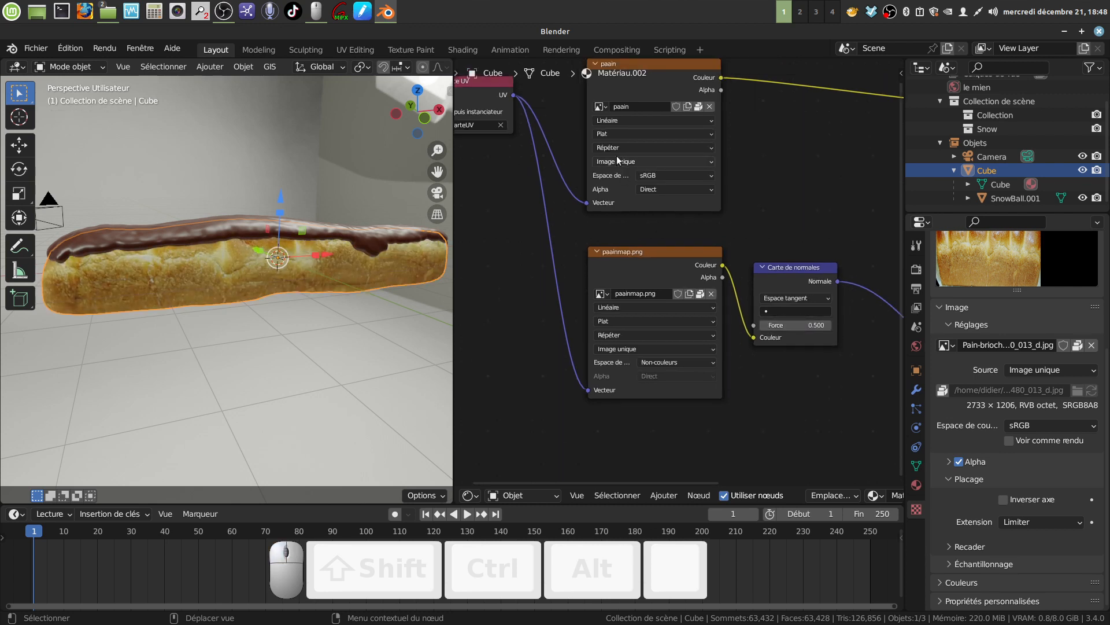
pyautogui.scroll(-4, 674, 286)
pyautogui.moveTo(739, 372); pyautogui.dragTo(721, 330, button='middle')
pyautogui.scroll(3, 310, 332)
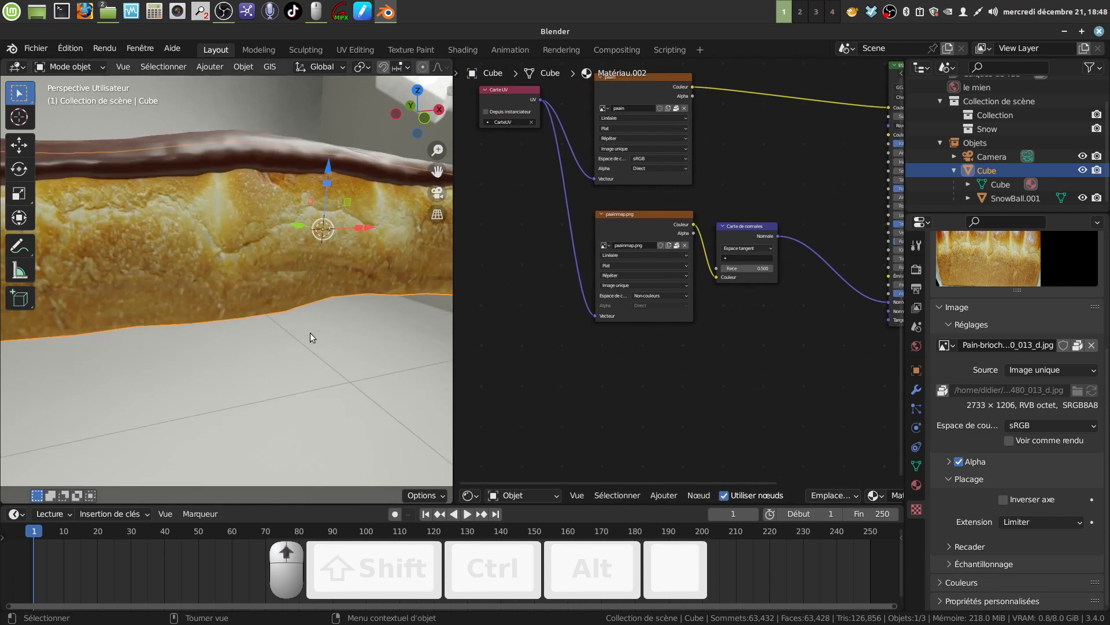
pyautogui.moveTo(310, 332); pyautogui.dragTo(339, 318, button='middle')
pyautogui.scroll(4, 726, 331)
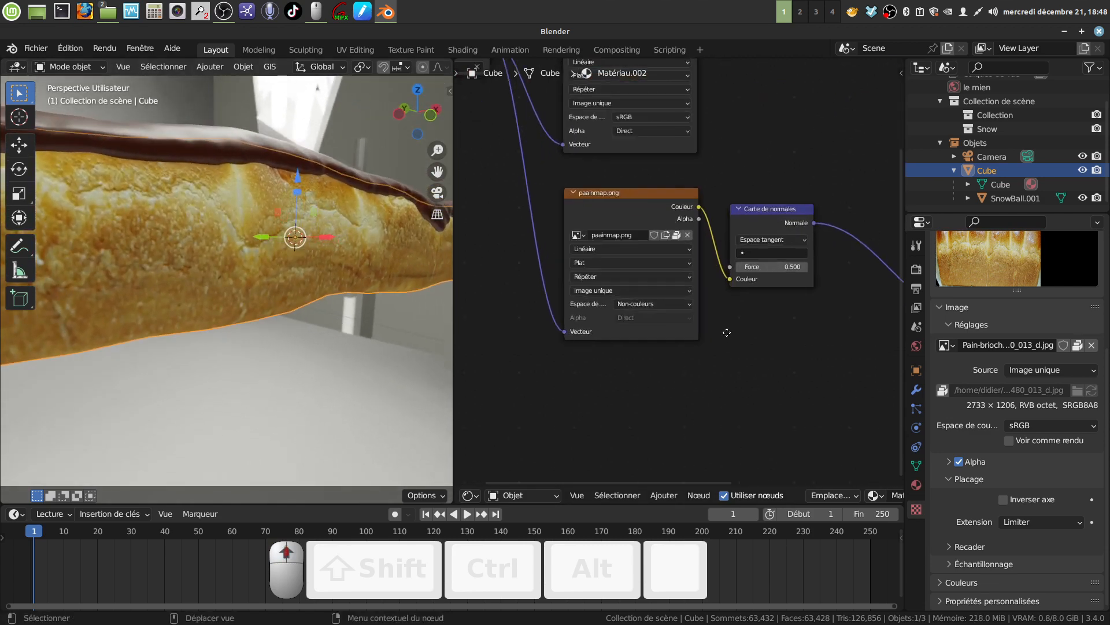
# Set the Carte de normales node's Force to 3.100.
pyautogui.moveTo(726, 332); pyautogui.dragTo(812, 313, button='middle')
pyautogui.scroll(5, 633, 386)
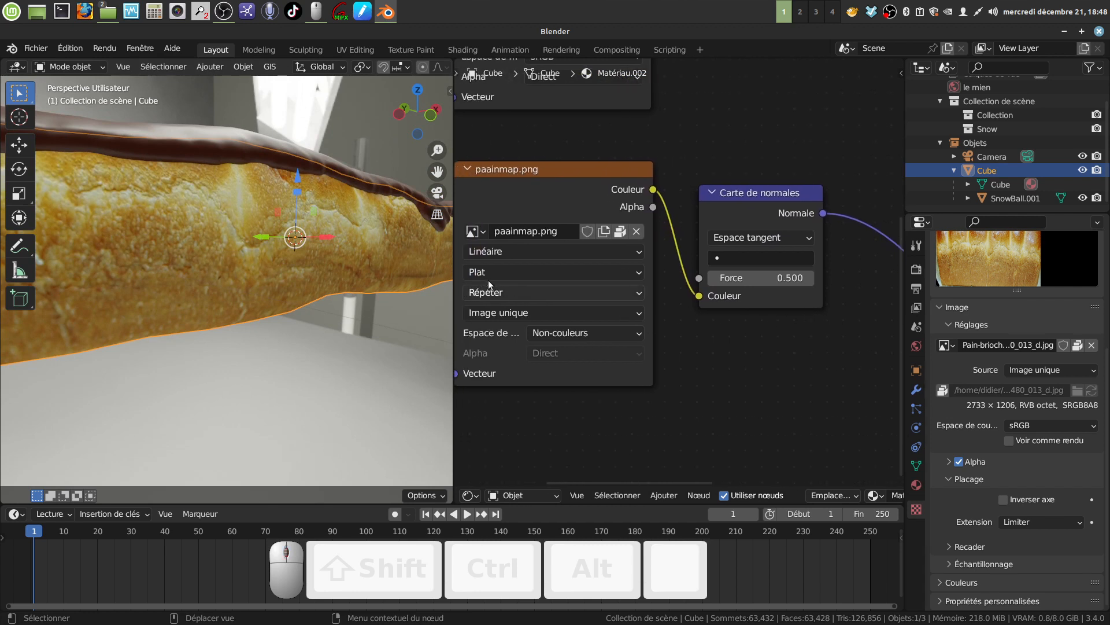
pyautogui.moveTo(730, 357); pyautogui.dragTo(623, 388, button='middle')
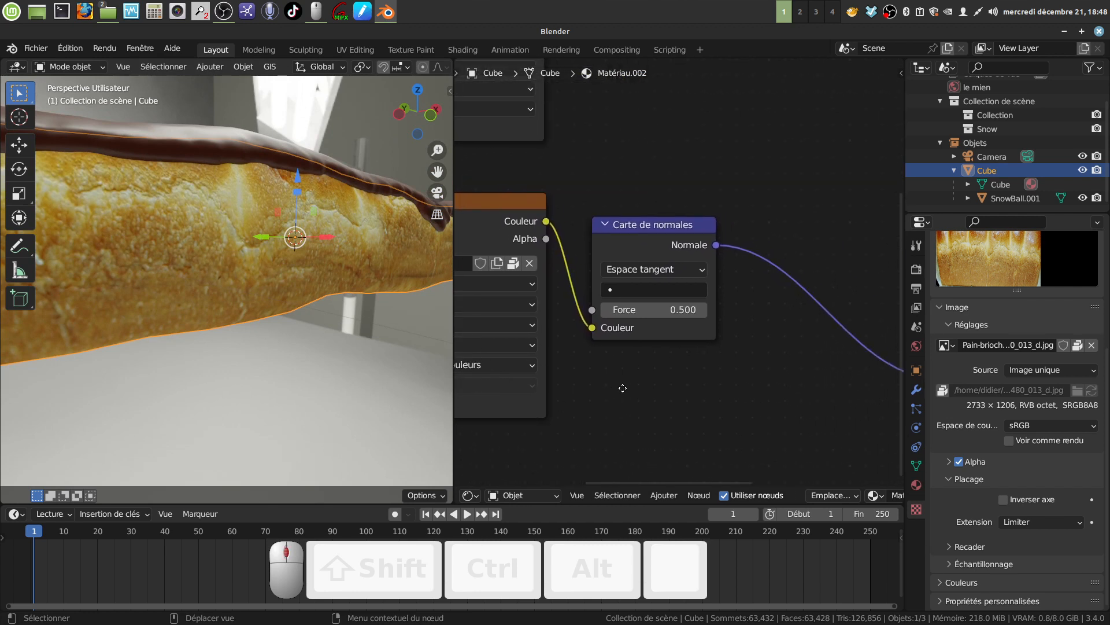
pyautogui.scroll(2, 625, 393)
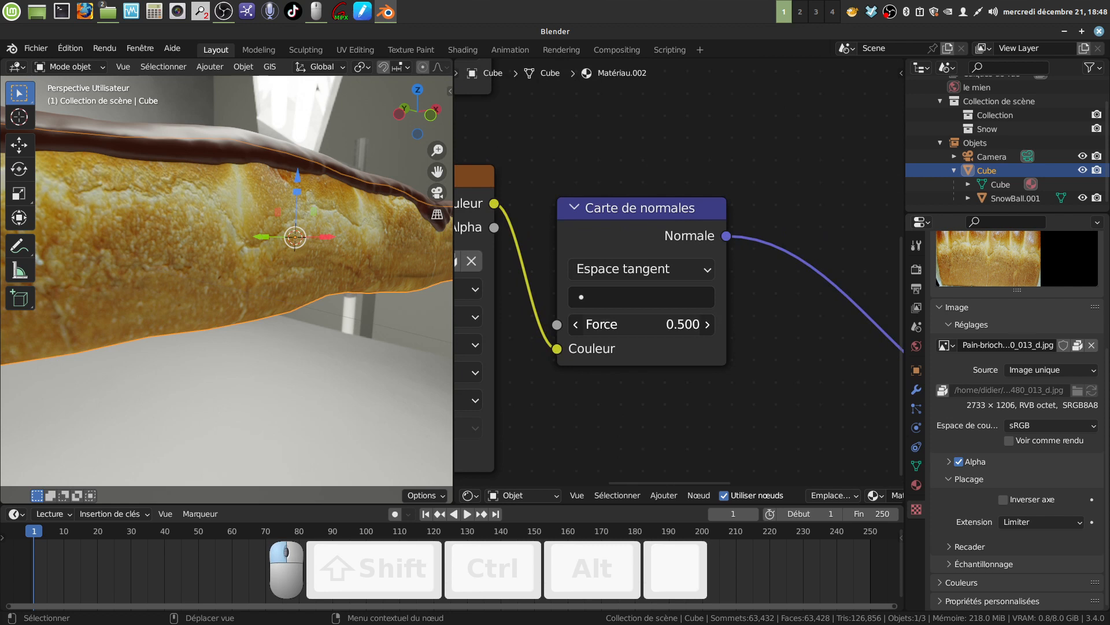
pyautogui.moveTo(642, 325); pyautogui.dragTo(613, 325)
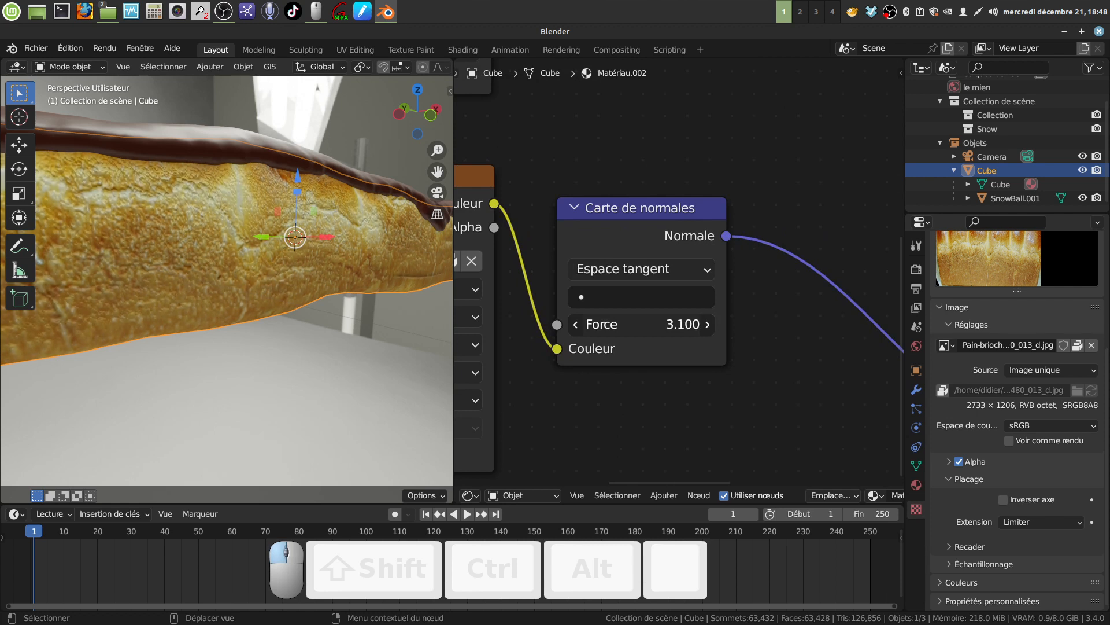
# Set the Carte de normales node's Force to 0.600 and inspect the bread's surface.
pyautogui.moveTo(642, 325)
pyautogui.mouseDown()
pyautogui.moveTo(572, 325)
pyautogui.moveTo(601, 325)
pyautogui.mouseUp()
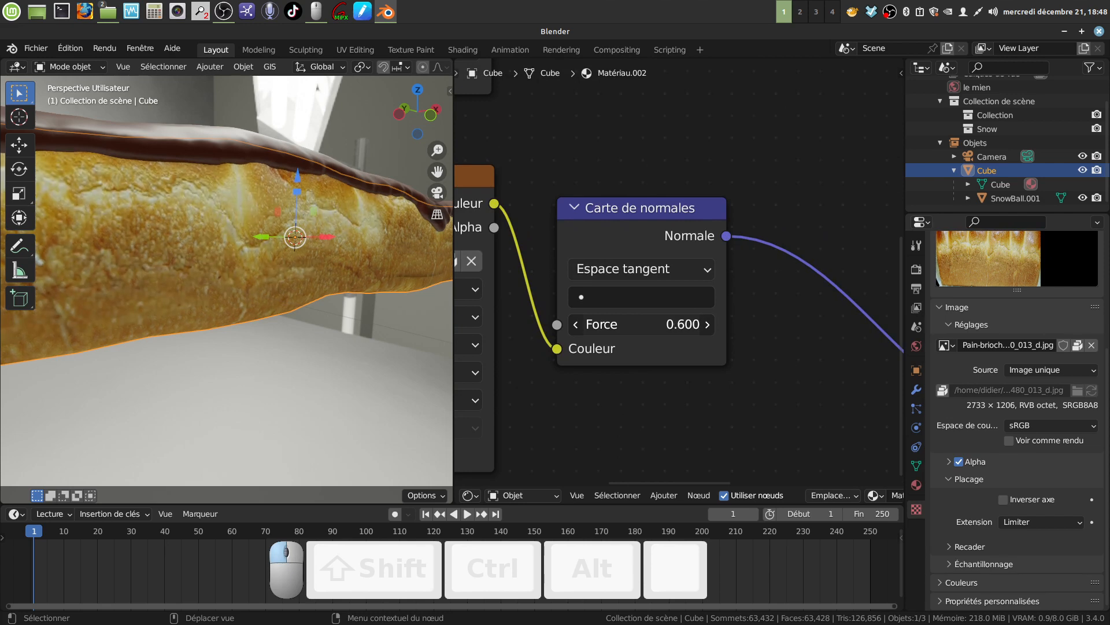
pyautogui.moveTo(303, 346); pyautogui.dragTo(335, 342, button='middle')
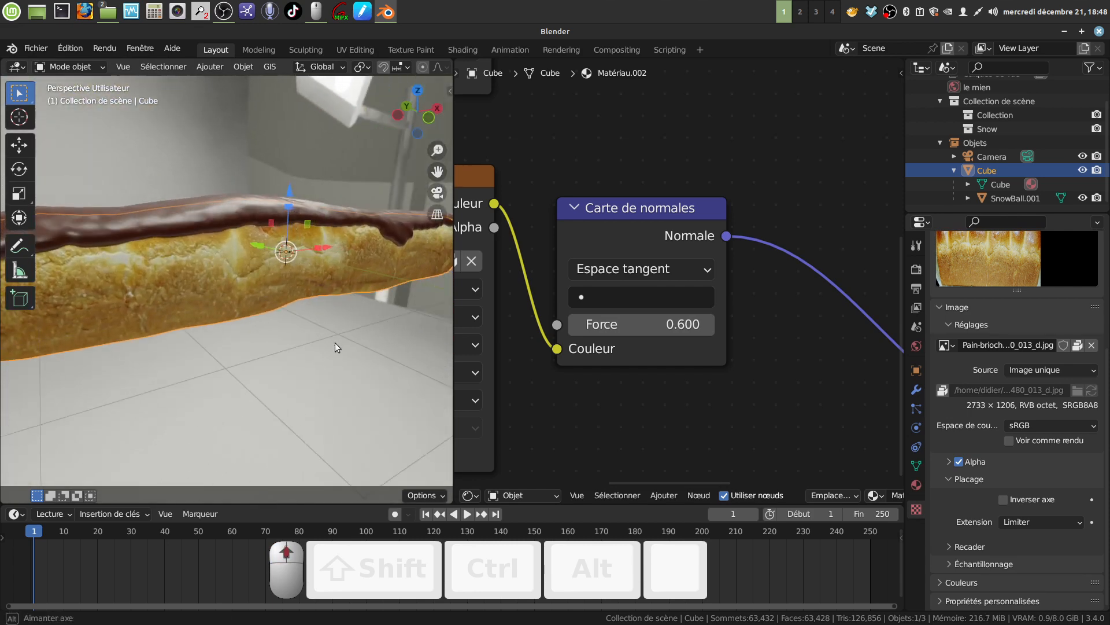
pyautogui.scroll(-5, 335, 342)
# Move the paainmap.png texture and Carte de normales nodes down to free space below the paain texture node.
pyautogui.moveTo(678, 420); pyautogui.dragTo(713, 377, button='middle')
pyautogui.scroll(-5, 713, 320)
pyautogui.moveTo(566, 233); pyautogui.dragTo(561, 357)
pyautogui.moveTo(657, 245); pyautogui.dragTo(699, 379)
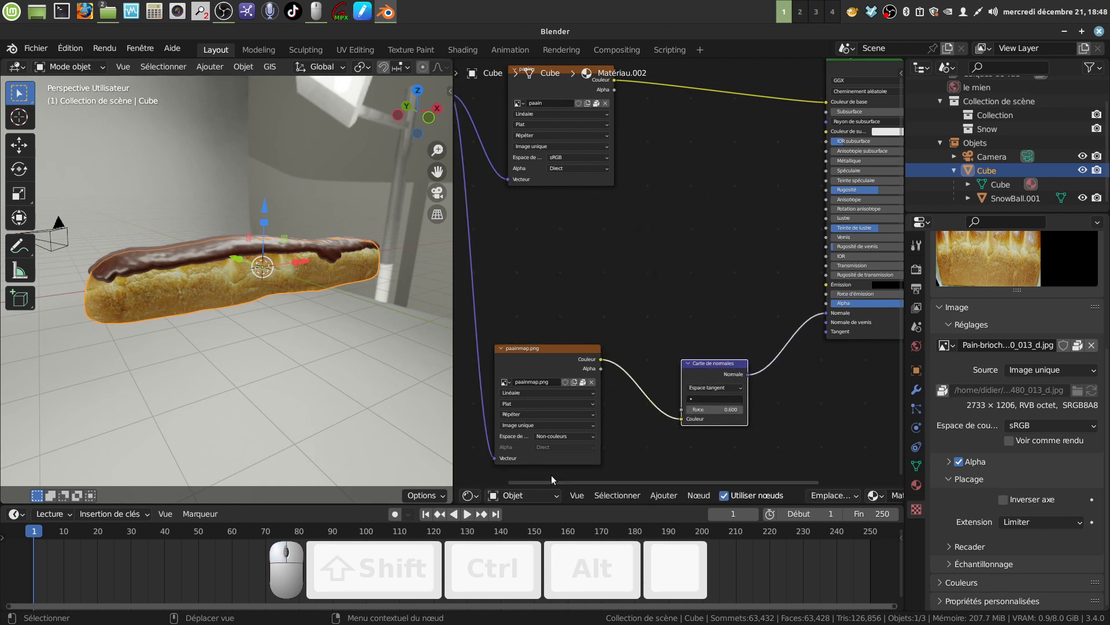
# Add a Texture image node between the paain and paainmap.png texture nodes.
pyautogui.click(617, 497)
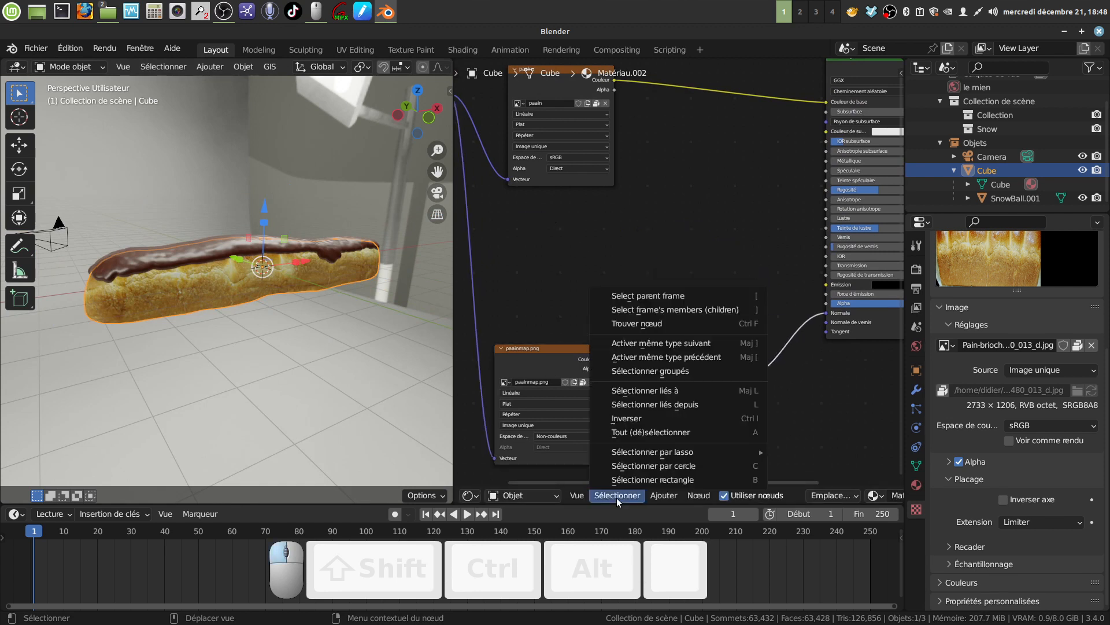
pyautogui.click(646, 432)
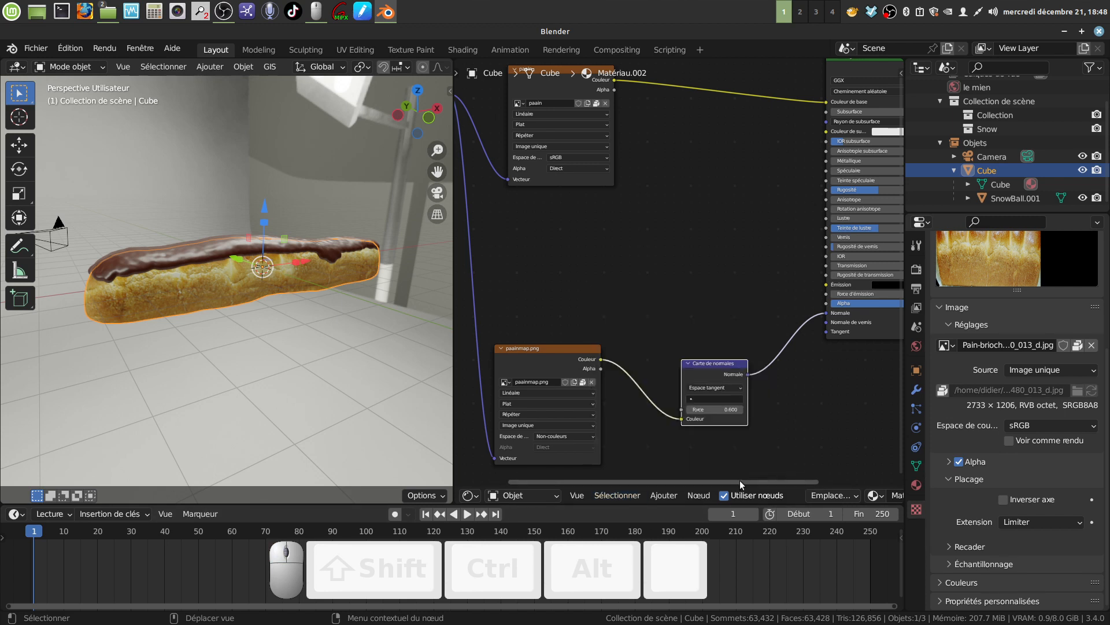
pyautogui.click(662, 498)
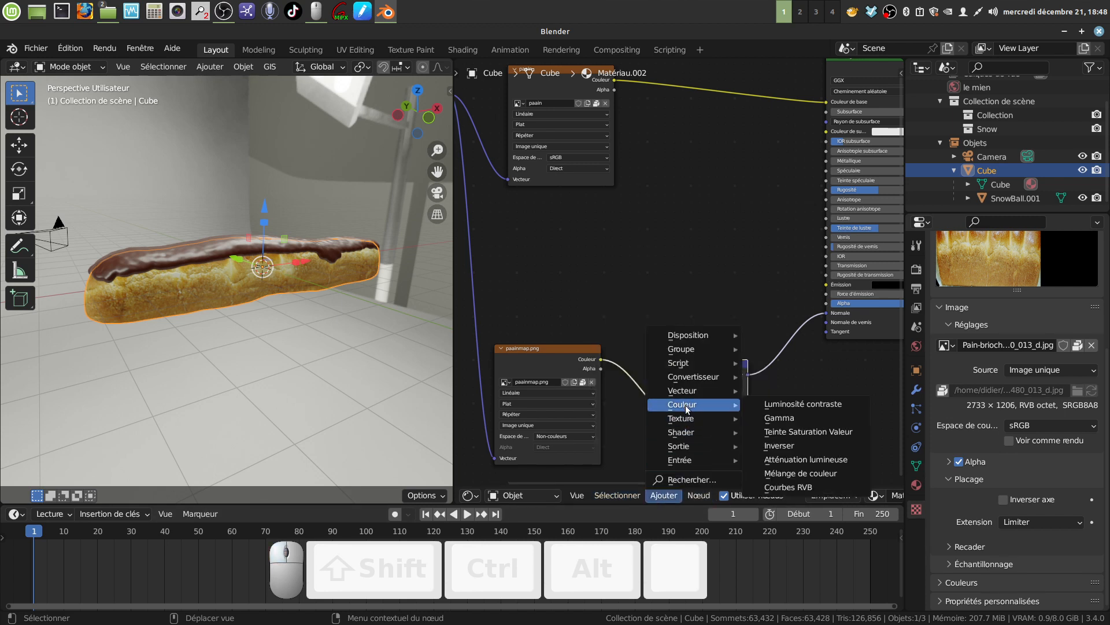
pyautogui.moveTo(685, 419)
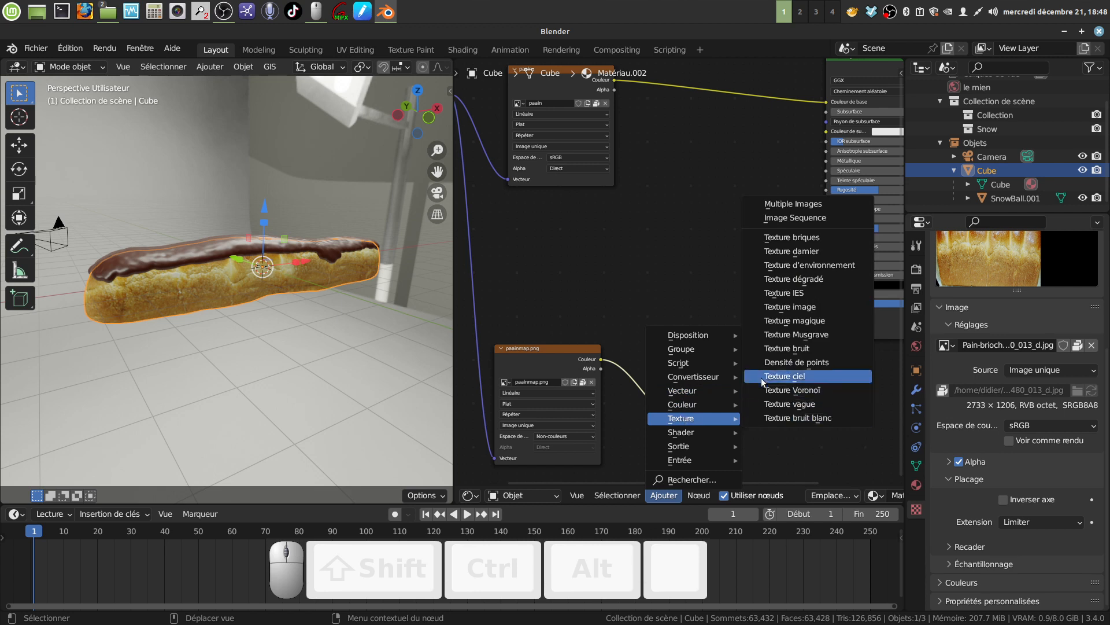
pyautogui.click(790, 306)
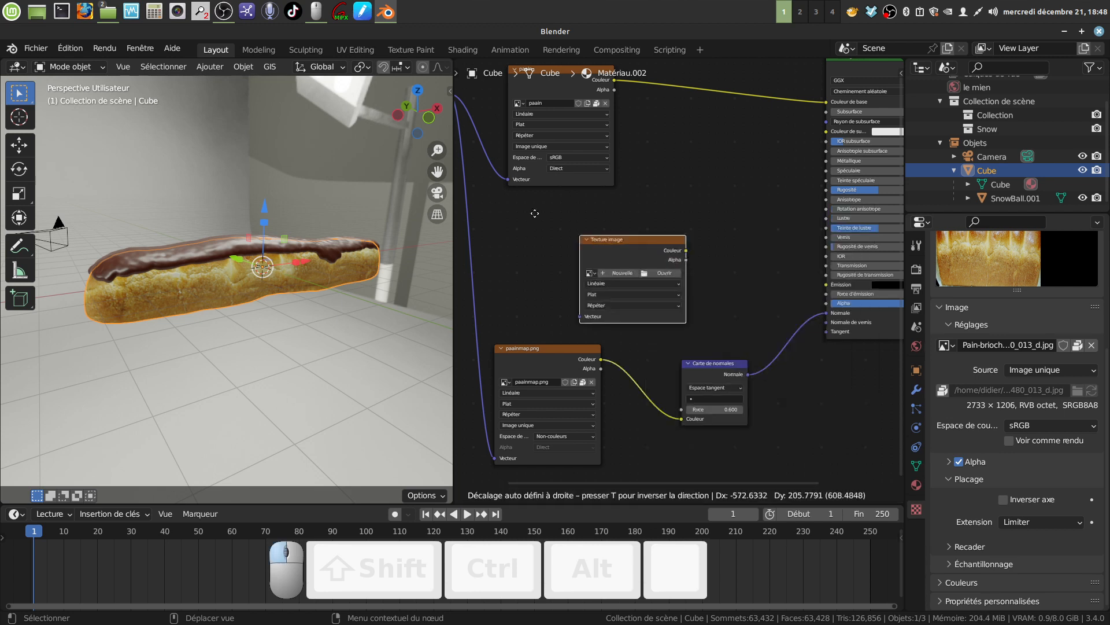
pyautogui.click(506, 200)
# Add a Relief vector node beside the empty image texture node.
pyautogui.click(664, 495)
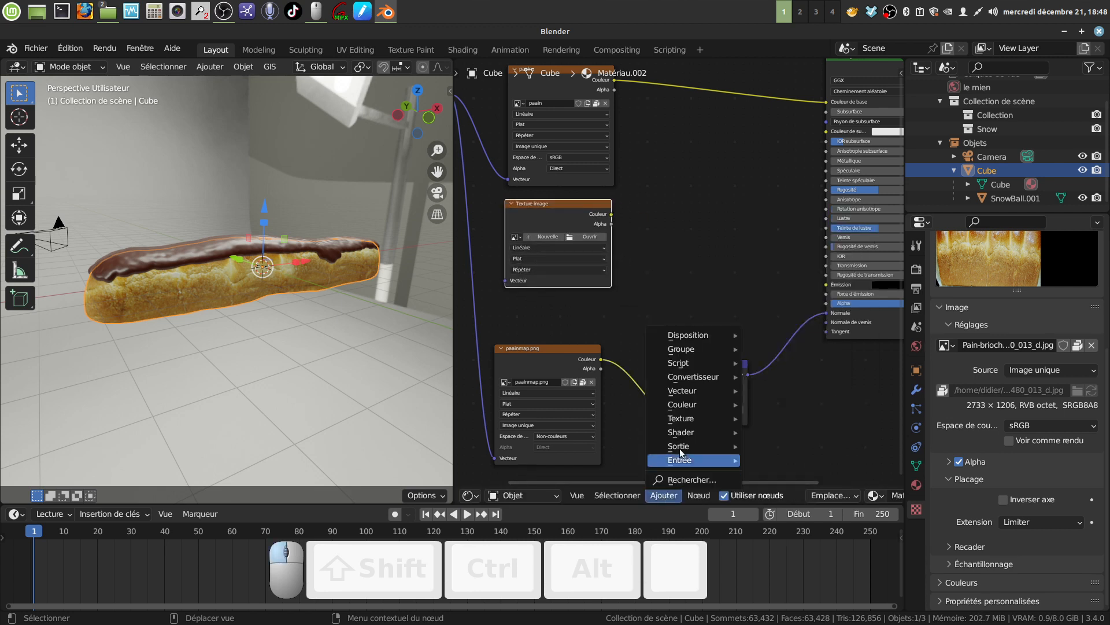
pyautogui.moveTo(680, 393)
pyautogui.click(772, 392)
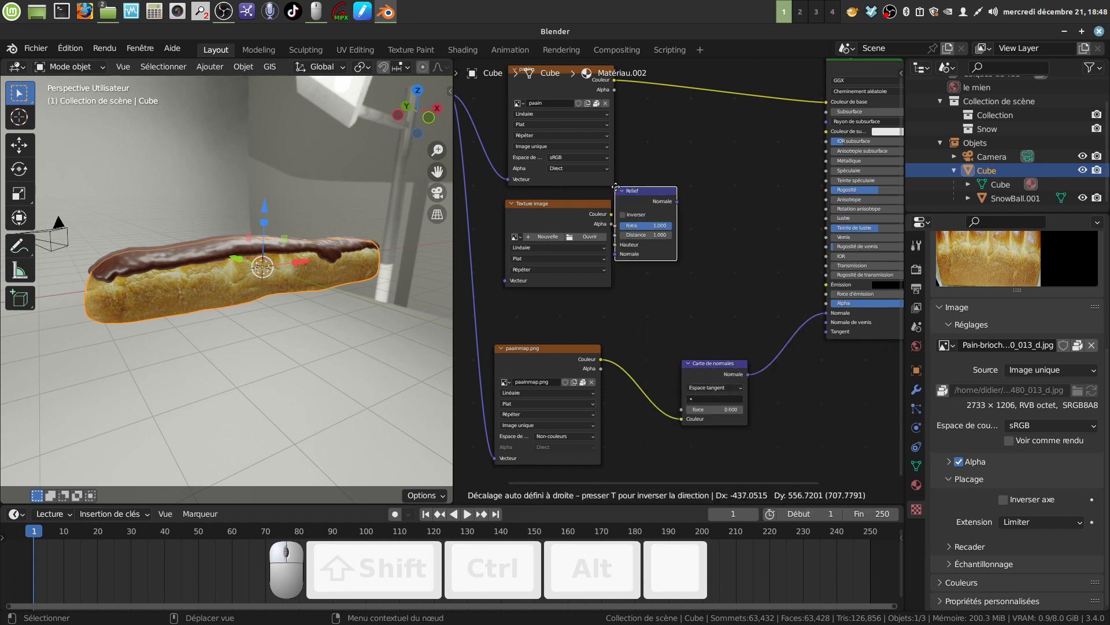
pyautogui.click(671, 246)
pyautogui.moveTo(582, 203); pyautogui.dragTo(635, 219, button='middle')
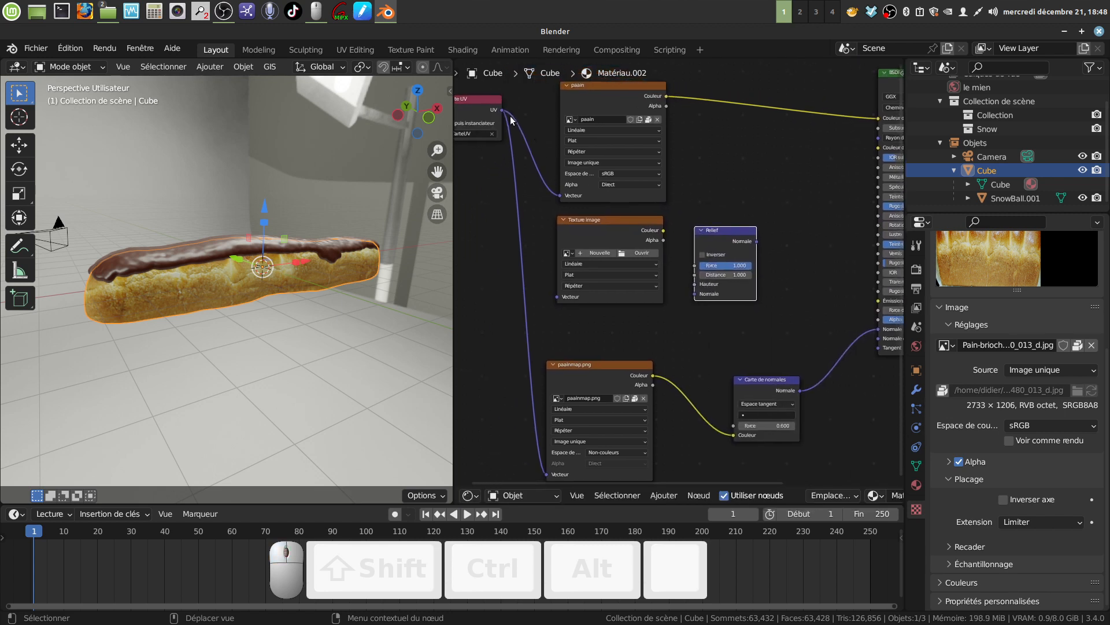
# Link the Carte UV output to the empty texture's Vecteur, and its Couleur to the Relief node's Hauteur.
pyautogui.moveTo(503, 112); pyautogui.dragTo(580, 299)
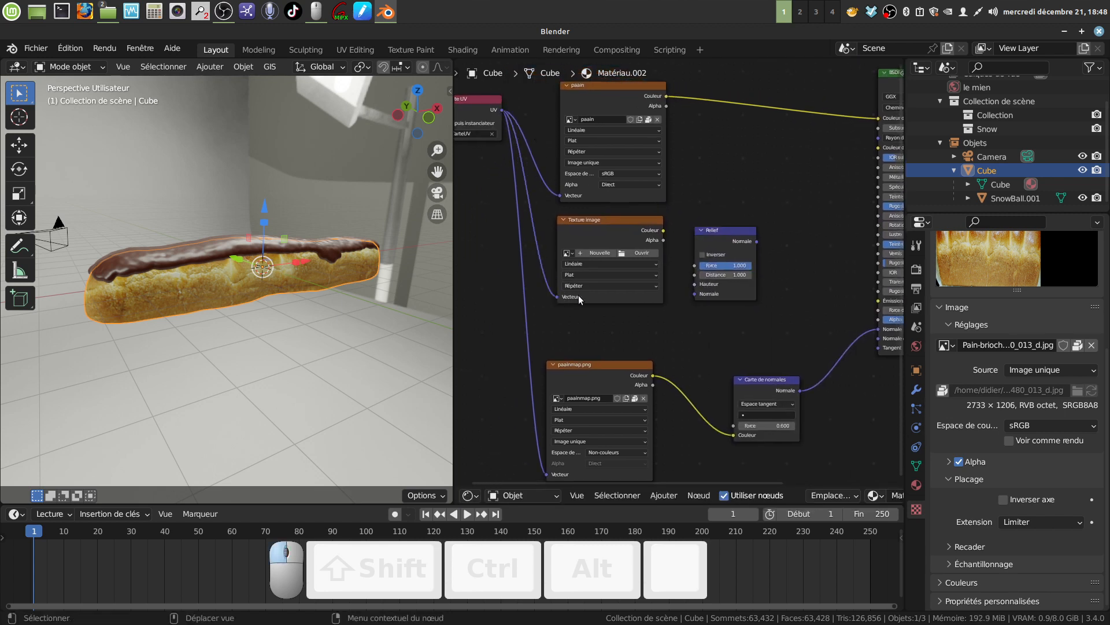
pyautogui.moveTo(663, 231); pyautogui.dragTo(669, 234)
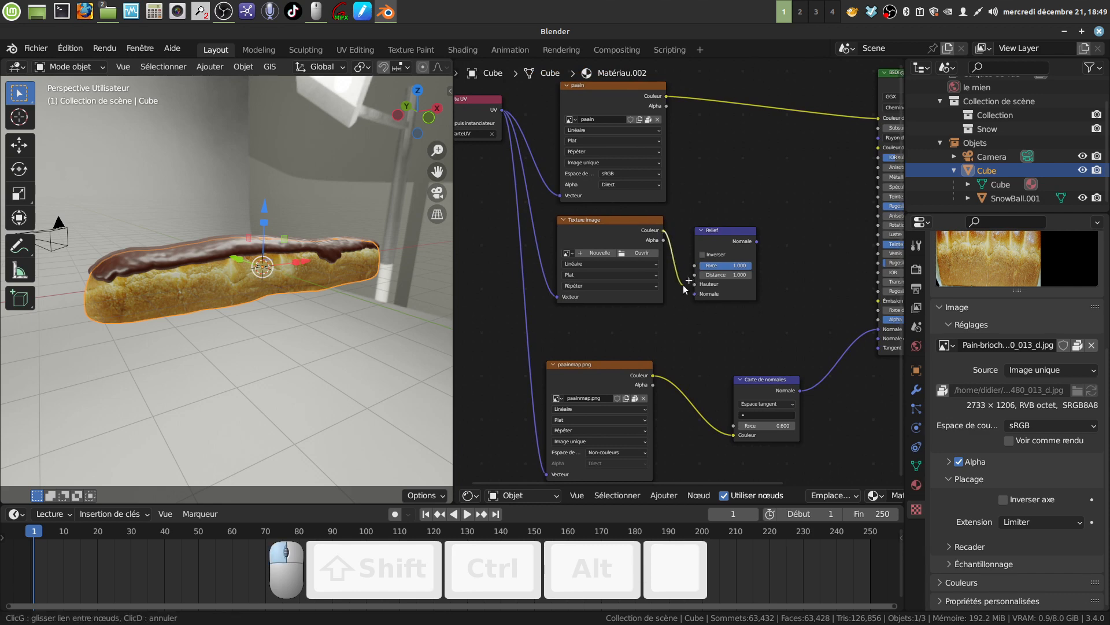
pyautogui.moveTo(696, 291); pyautogui.dragTo(697, 292)
# Load pain relief.png from the tel folder into the empty image texture and set its colour space to Non-couleurs.
pyautogui.scroll(2, 624, 232)
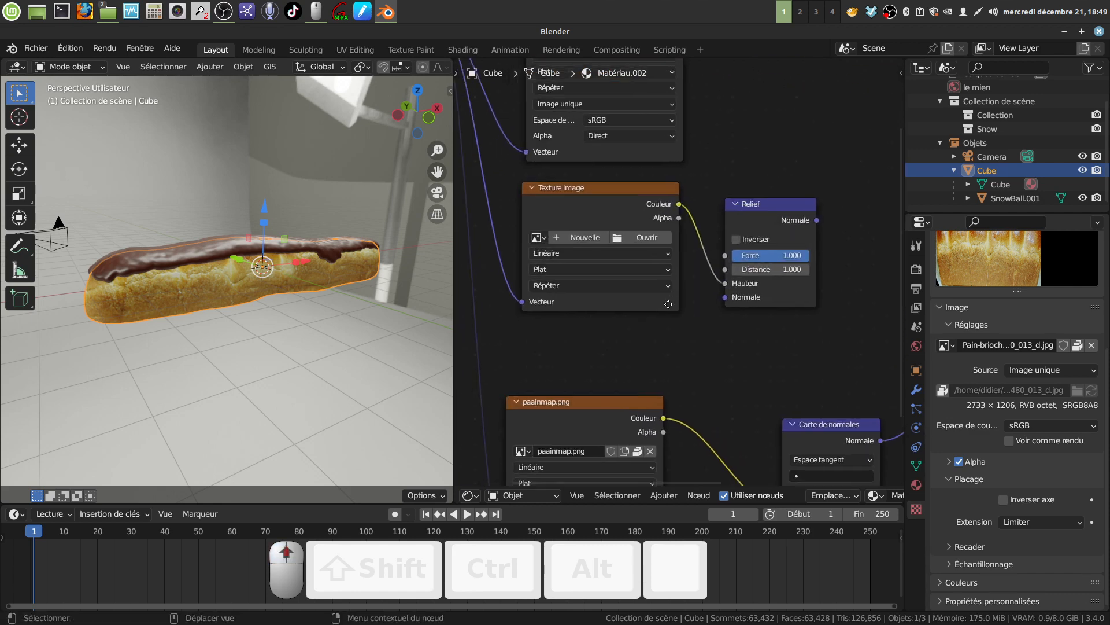
pyautogui.click(611, 260)
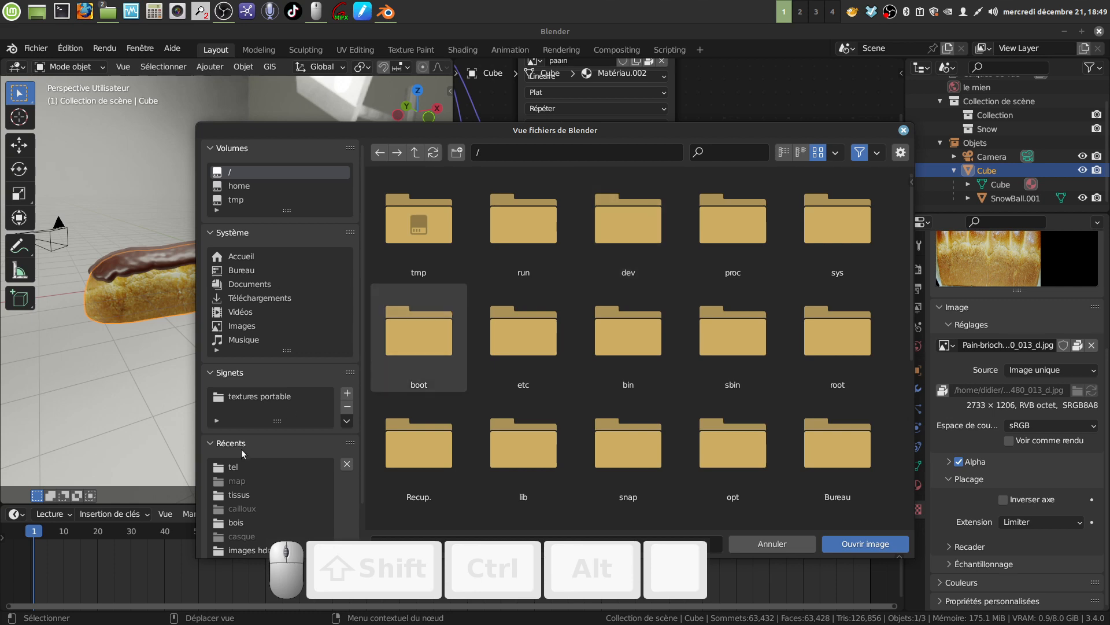
pyautogui.click(250, 469)
pyautogui.click(449, 244)
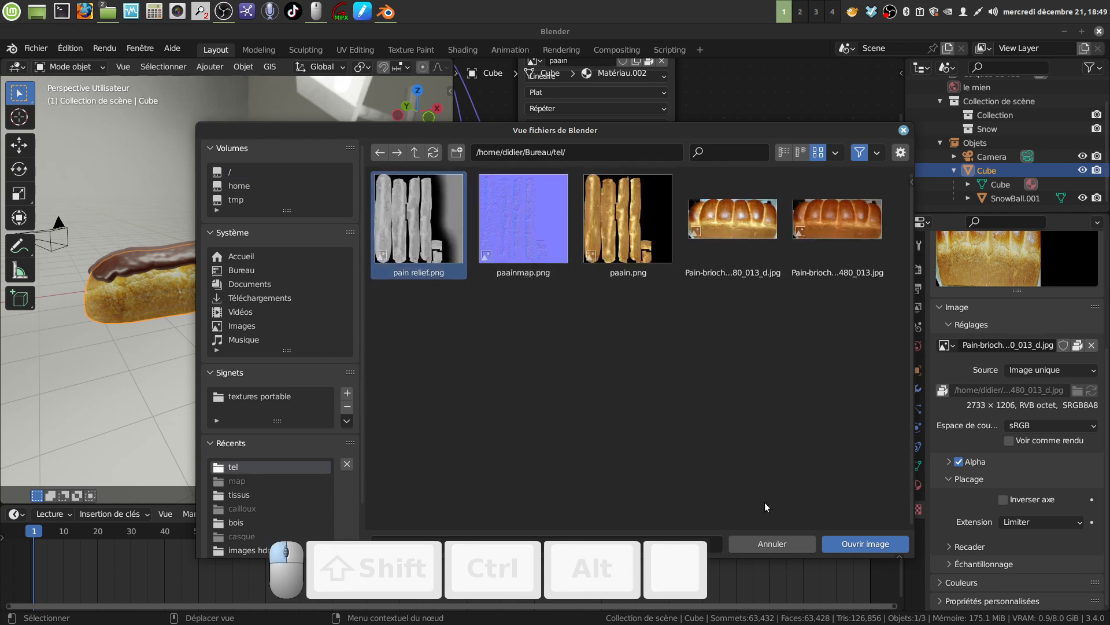
pyautogui.click(831, 541)
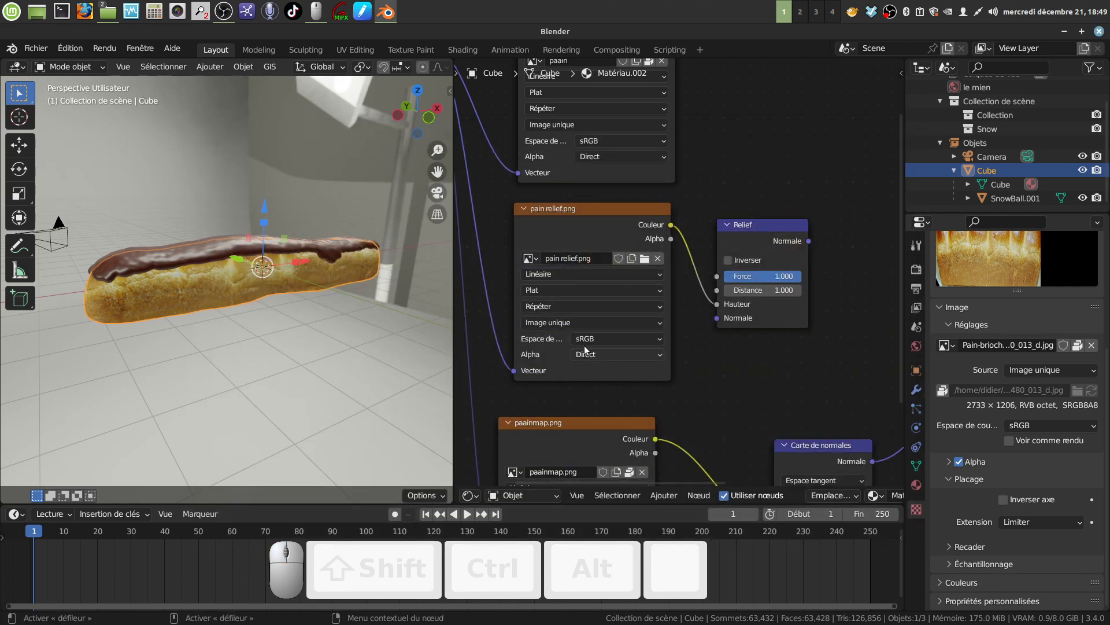
pyautogui.click(662, 344)
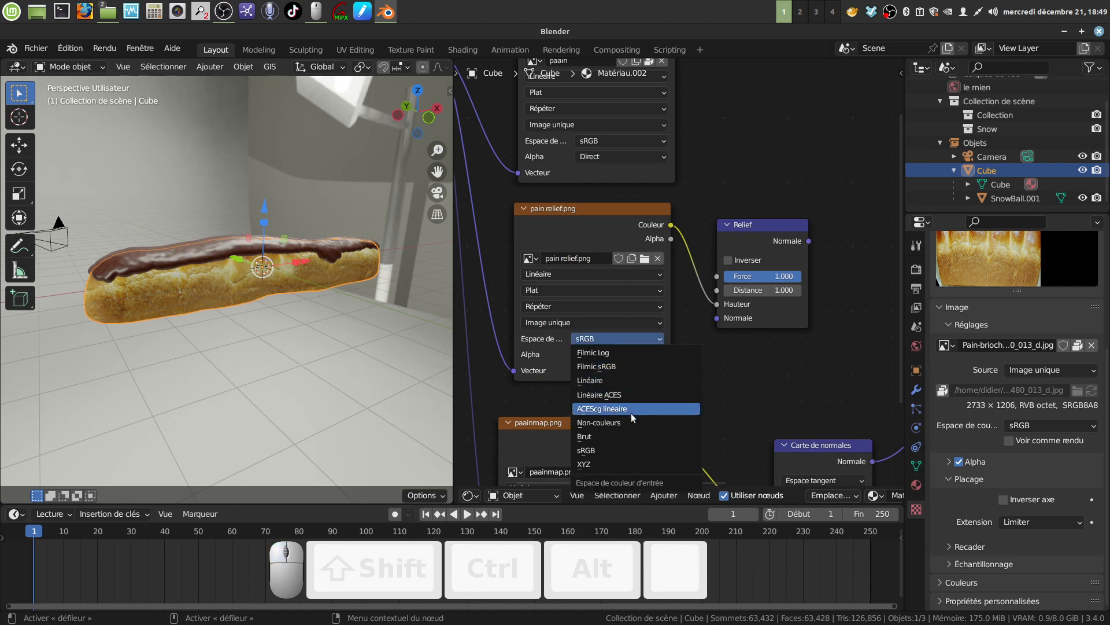
pyautogui.click(631, 422)
# Set the Relief node's Distance to 0.200 and its Force to 0.490.
pyautogui.moveTo(727, 347); pyautogui.dragTo(711, 273, button='middle')
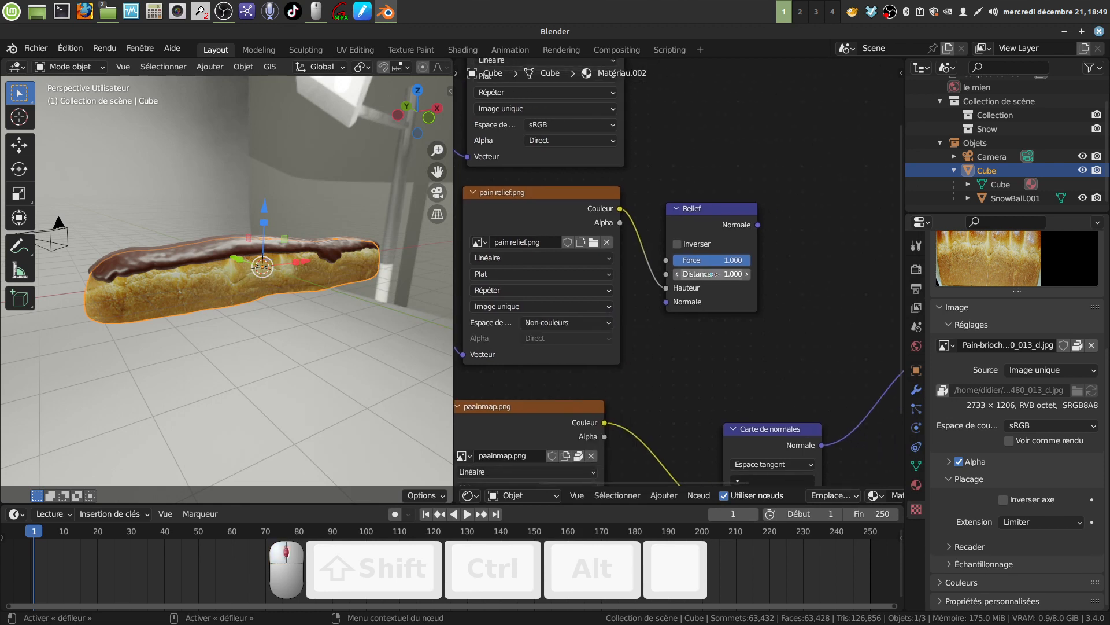
pyautogui.moveTo(723, 274)
pyautogui.mouseDown()
pyautogui.moveTo(705, 274)
pyautogui.moveTo(723, 273)
pyautogui.mouseUp()
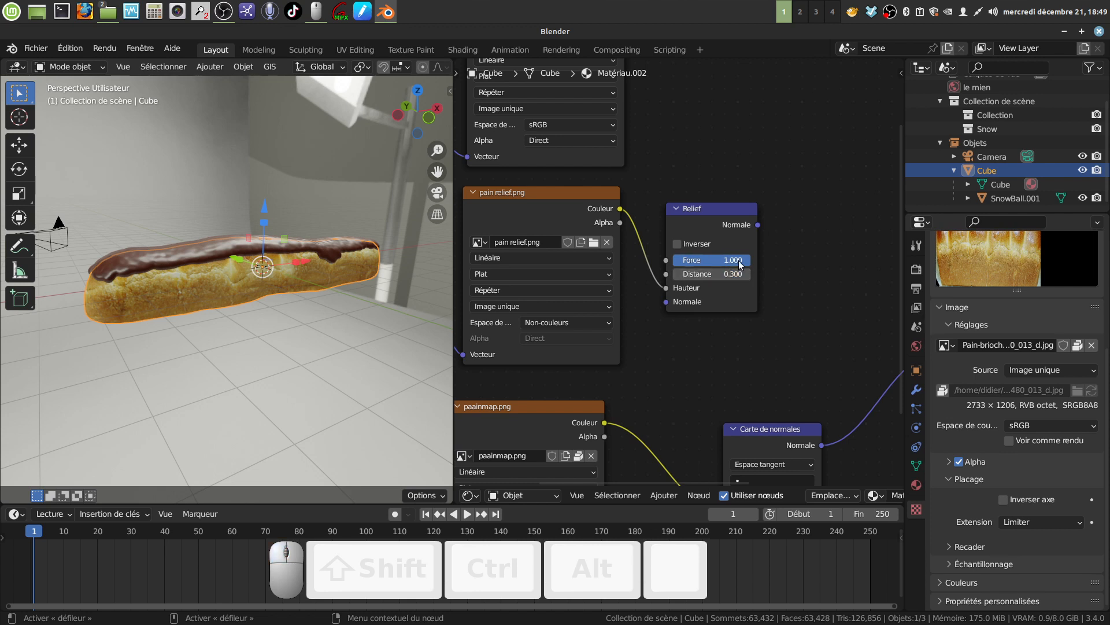
pyautogui.click(675, 274)
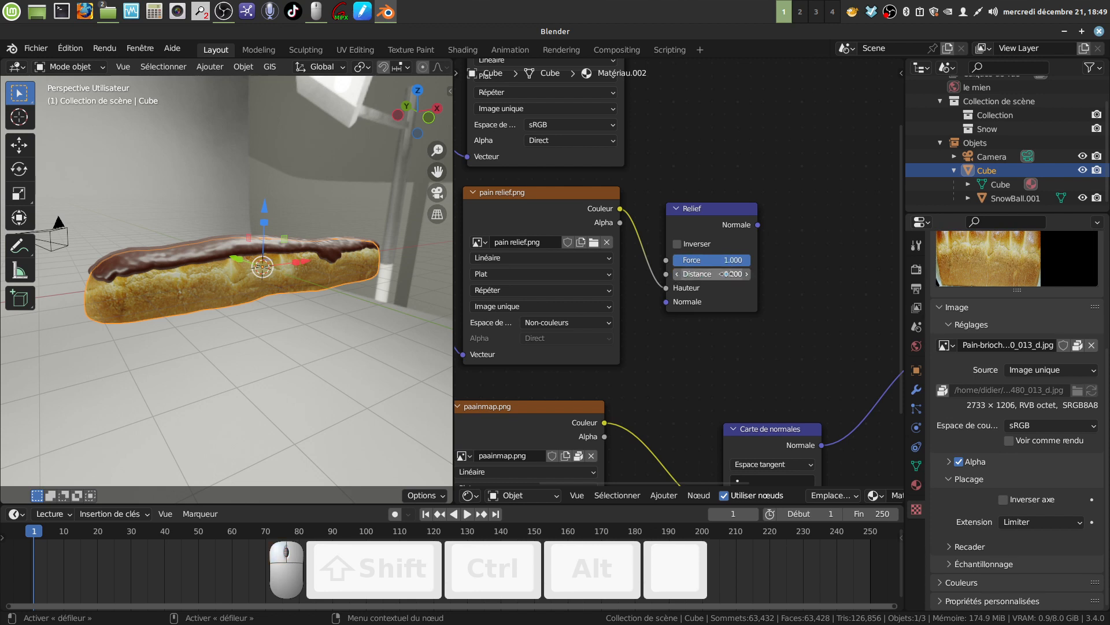
pyautogui.moveTo(724, 264); pyautogui.dragTo(695, 263)
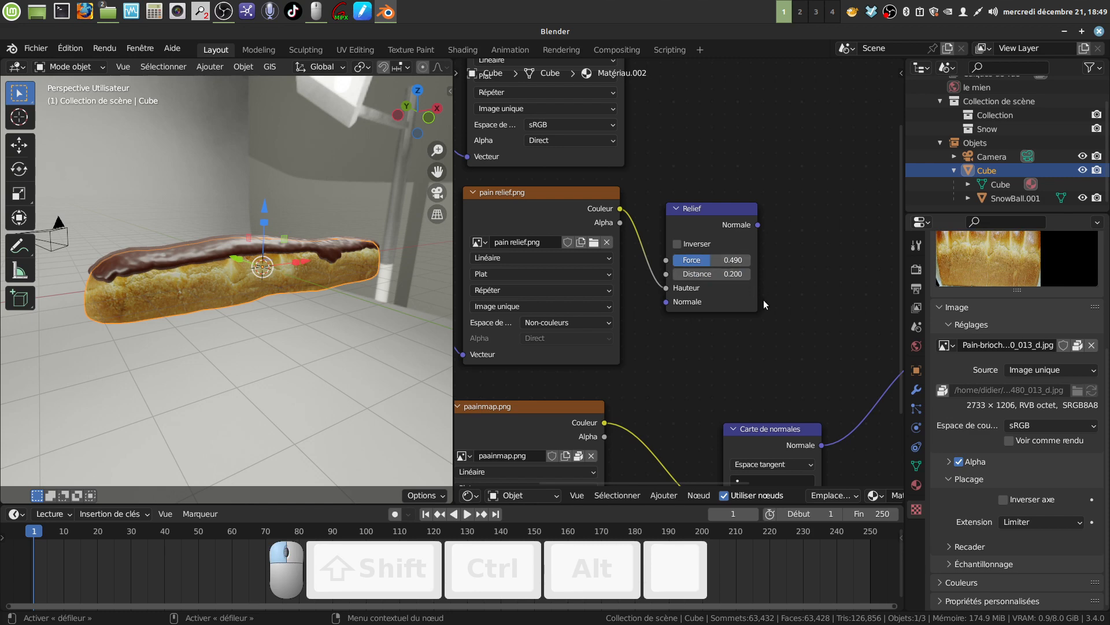
# Link the Relief node's Normale output to the BSDF's Normale input, replacing the normal map link.
pyautogui.scroll(-2, 763, 347)
pyautogui.moveTo(762, 345); pyautogui.dragTo(616, 304, button='middle')
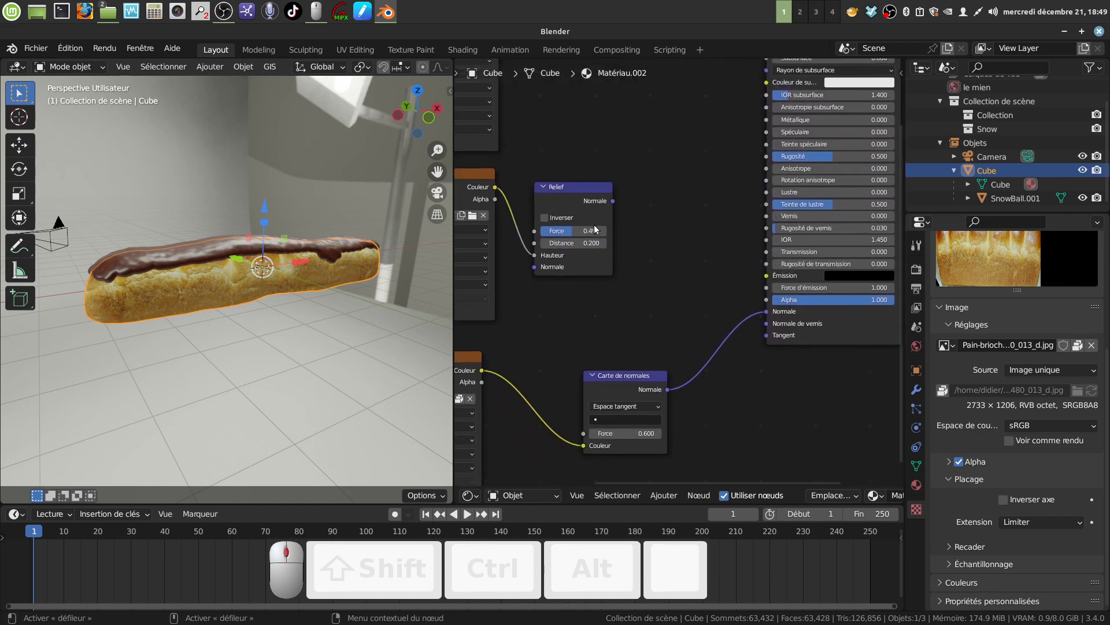
pyautogui.scroll(-3, 677, 339)
pyautogui.moveTo(678, 337); pyautogui.dragTo(762, 308, button='middle')
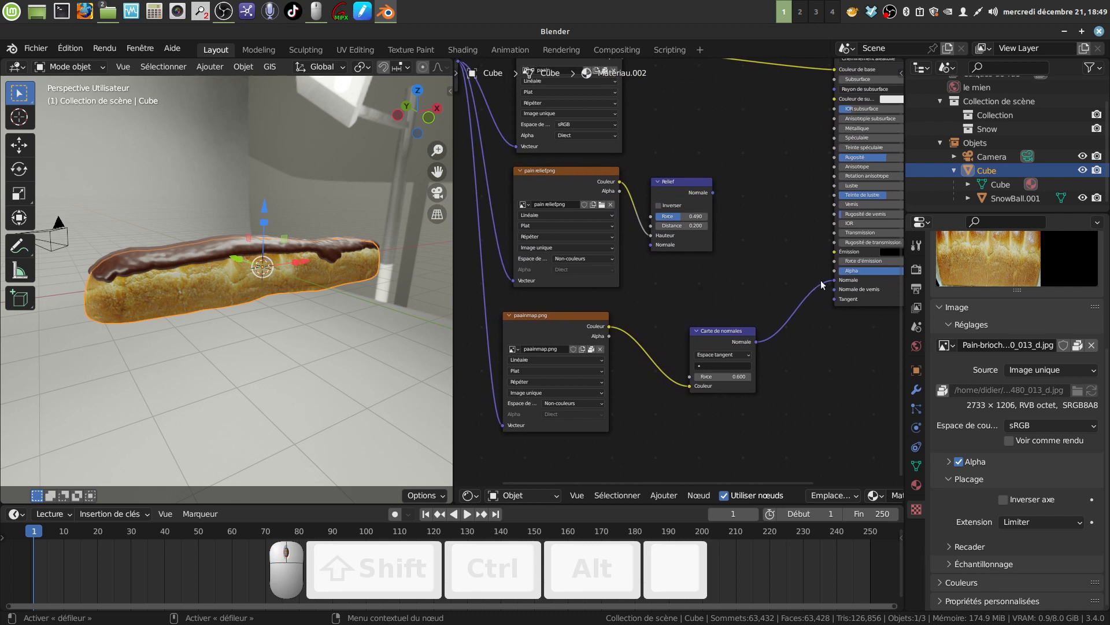
pyautogui.moveTo(837, 286)
pyautogui.mouseDown()
pyautogui.moveTo(804, 289)
pyautogui.moveTo(718, 205)
pyautogui.moveTo(824, 283)
pyautogui.moveTo(836, 280)
pyautogui.mouseUp()
# Inspect the bread's relief up close and set the Relief node's Force to 0.429.
pyautogui.scroll(4, 248, 381)
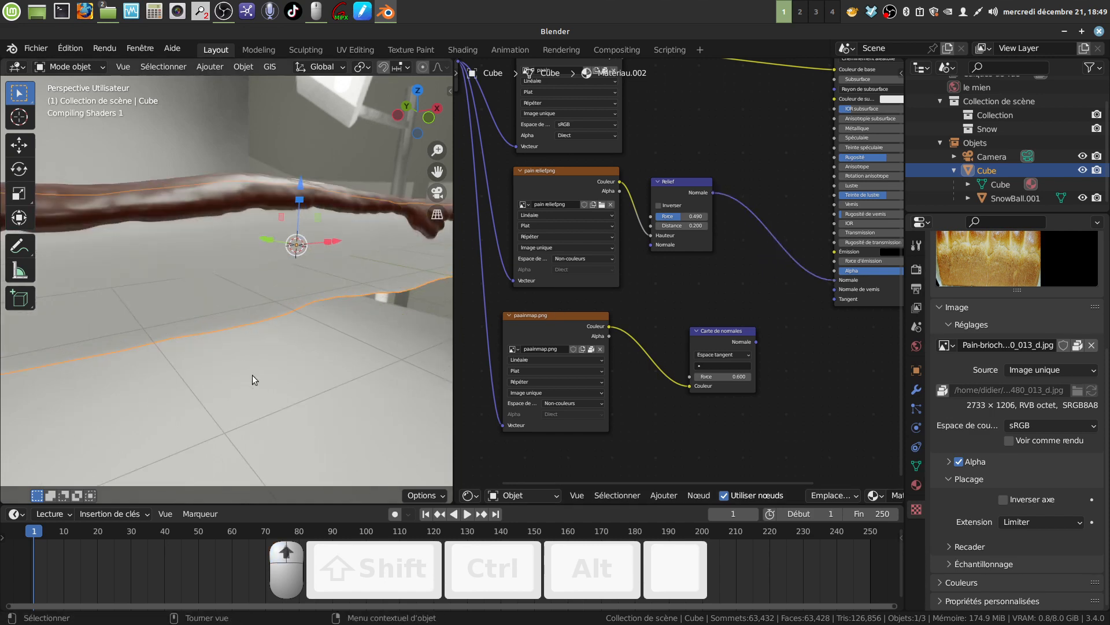
pyautogui.moveTo(255, 370); pyautogui.dragTo(276, 383, button='middle')
pyautogui.moveTo(198, 273); pyautogui.dragTo(229, 280, button='middle')
pyautogui.scroll(2, 654, 256)
pyautogui.scroll(2, 653, 257)
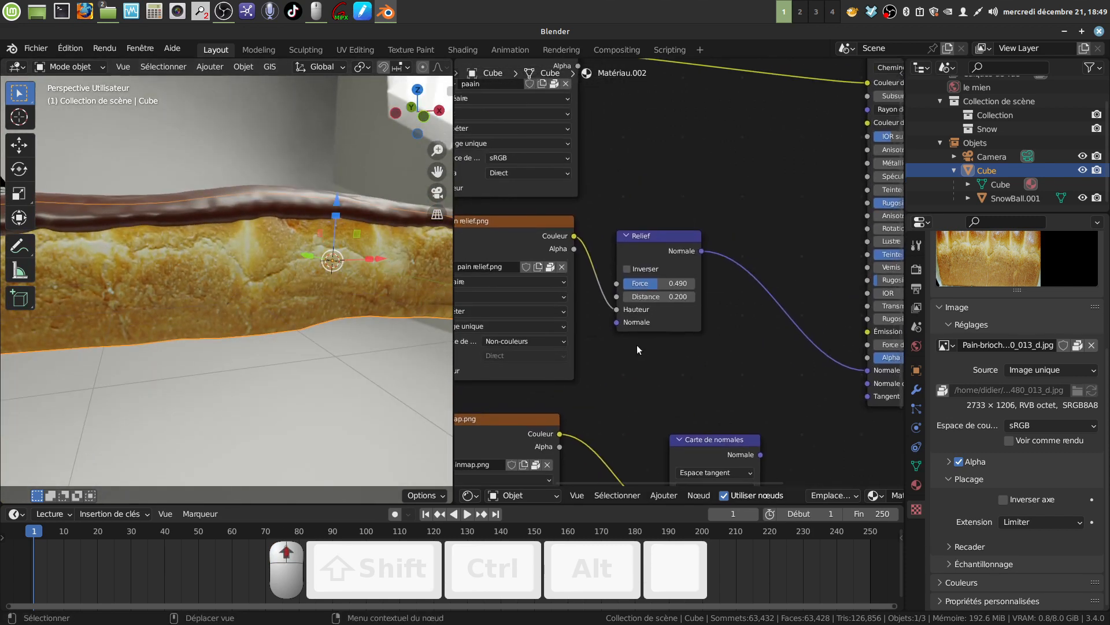
pyautogui.moveTo(650, 287)
pyautogui.mouseDown()
pyautogui.moveTo(664, 287)
pyautogui.moveTo(607, 287)
pyautogui.moveTo(643, 287)
pyautogui.mouseUp()
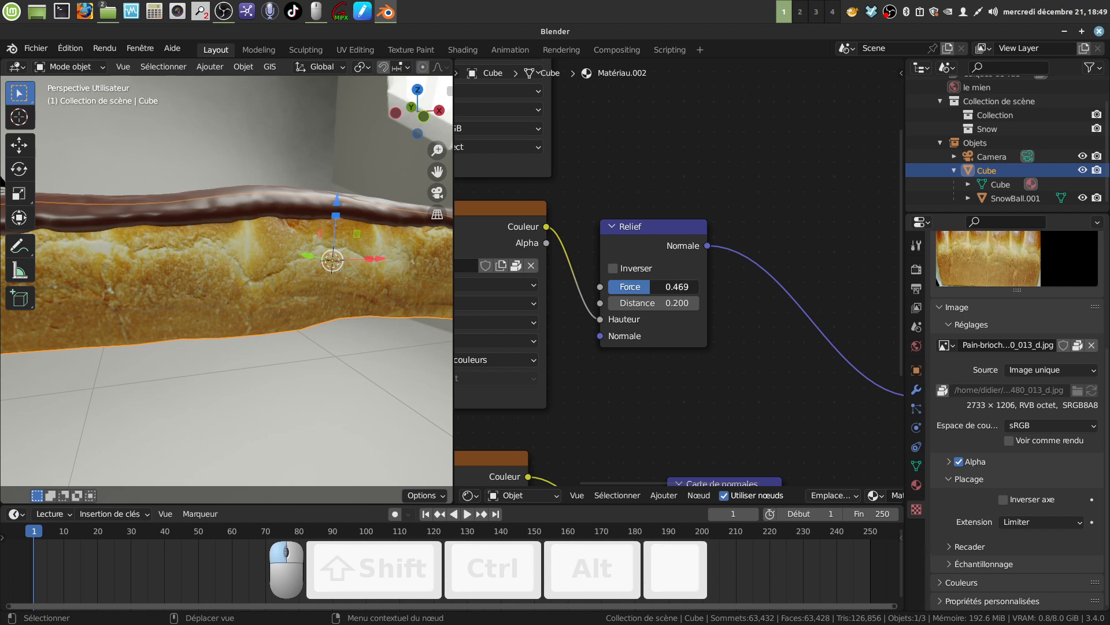
pyautogui.moveTo(651, 286); pyautogui.dragTo(641, 287)
pyautogui.moveTo(211, 354); pyautogui.dragTo(293, 352, button='middle')
# Spread out the node tree by shifting the Carte UV, paainmap.png and Carte de normales nodes away from the BSDF.
pyautogui.scroll(-4, 748, 370)
pyautogui.moveTo(749, 372); pyautogui.dragTo(729, 344, button='middle')
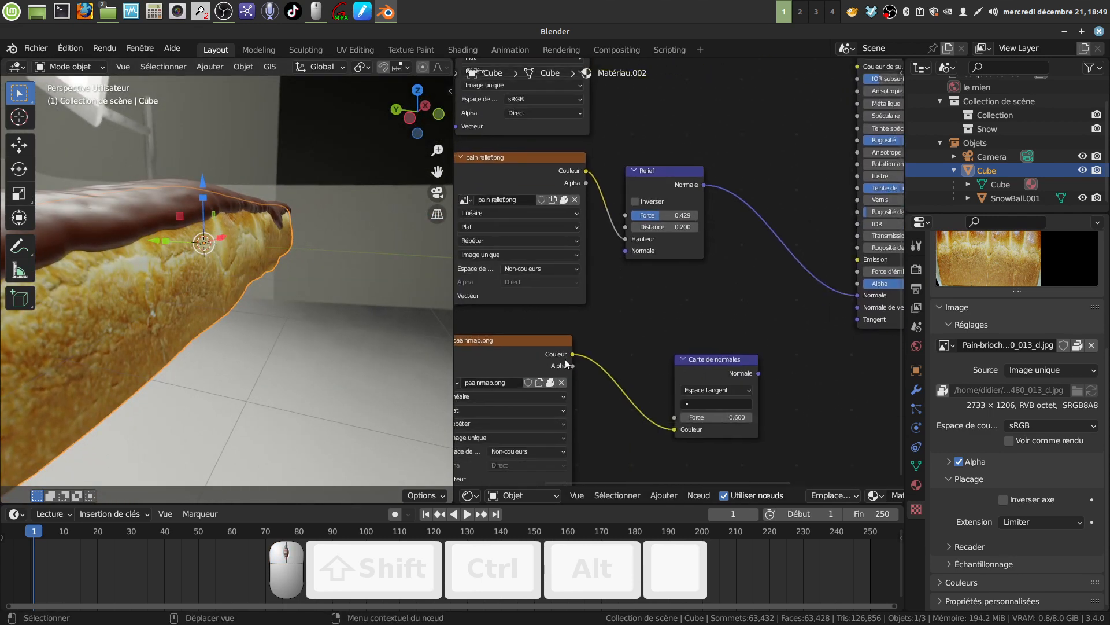
pyautogui.scroll(-4, 670, 271)
pyautogui.moveTo(692, 284); pyautogui.dragTo(829, 338, button='middle')
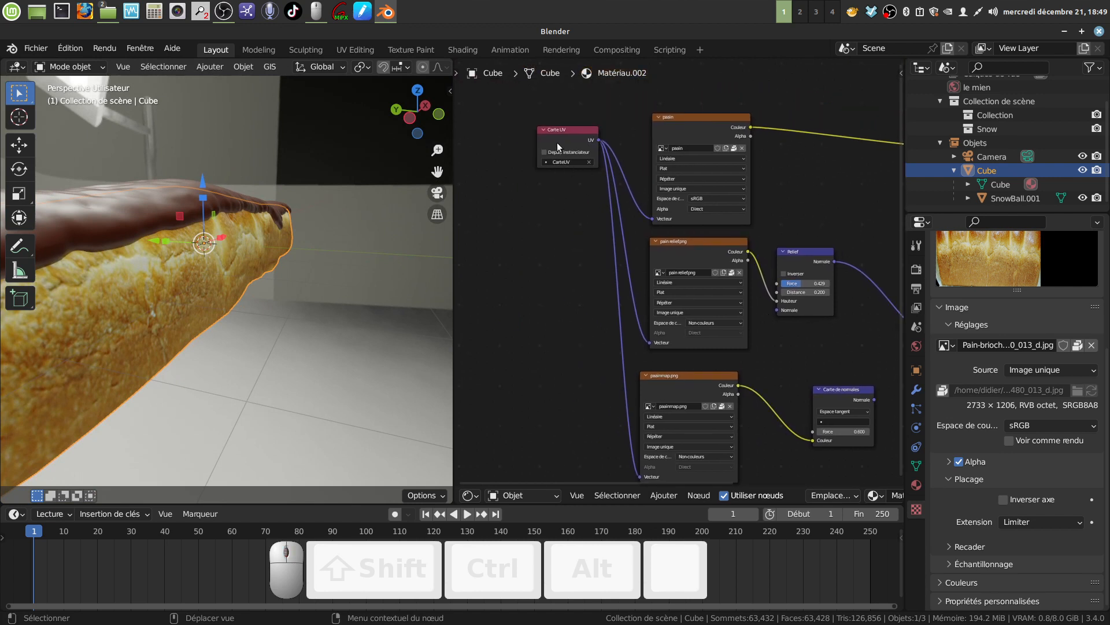
pyautogui.moveTo(557, 142); pyautogui.dragTo(430, 168)
pyautogui.moveTo(756, 395); pyautogui.dragTo(611, 389)
pyautogui.moveTo(744, 428); pyautogui.dragTo(562, 367, button='middle')
pyautogui.moveTo(736, 333); pyautogui.dragTo(594, 334)
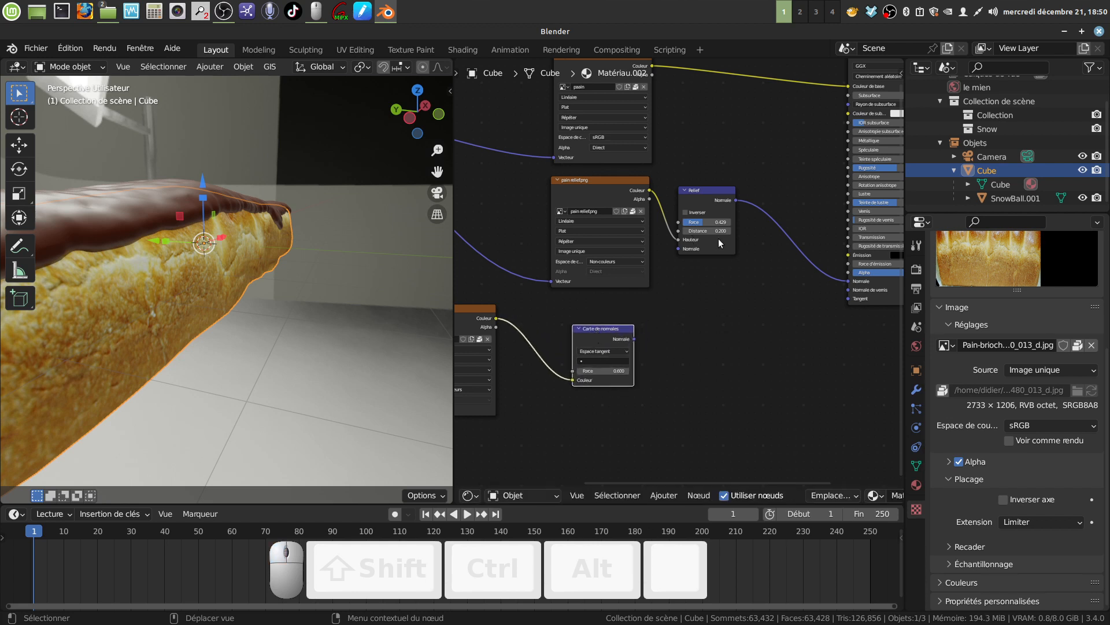
# Move the Relief node closer to the BSDF and link the Carte de normales output to its Normale input.
pyautogui.moveTo(720, 243); pyautogui.dragTo(755, 297)
pyautogui.moveTo(635, 339); pyautogui.dragTo(714, 302)
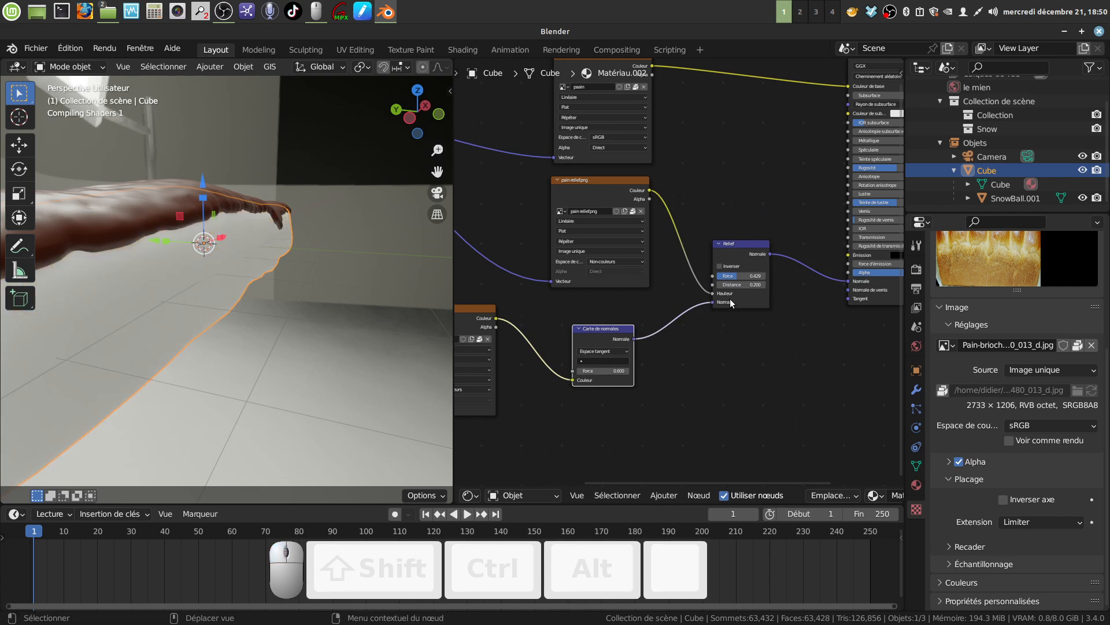
pyautogui.moveTo(283, 368); pyautogui.dragTo(173, 345, button='middle')
pyautogui.moveTo(295, 311); pyautogui.dragTo(468, 326, button='middle')
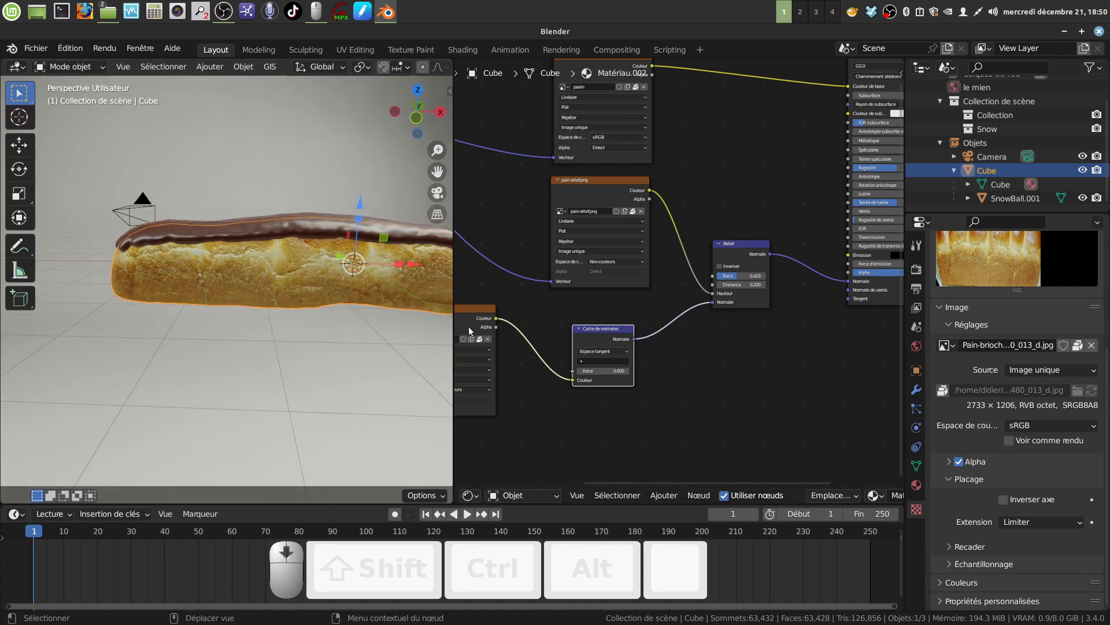
# Join the shader editor area into the 3D viewport, deselect the bread, and view the whole éclair.
pyautogui.rightClick(454, 446)
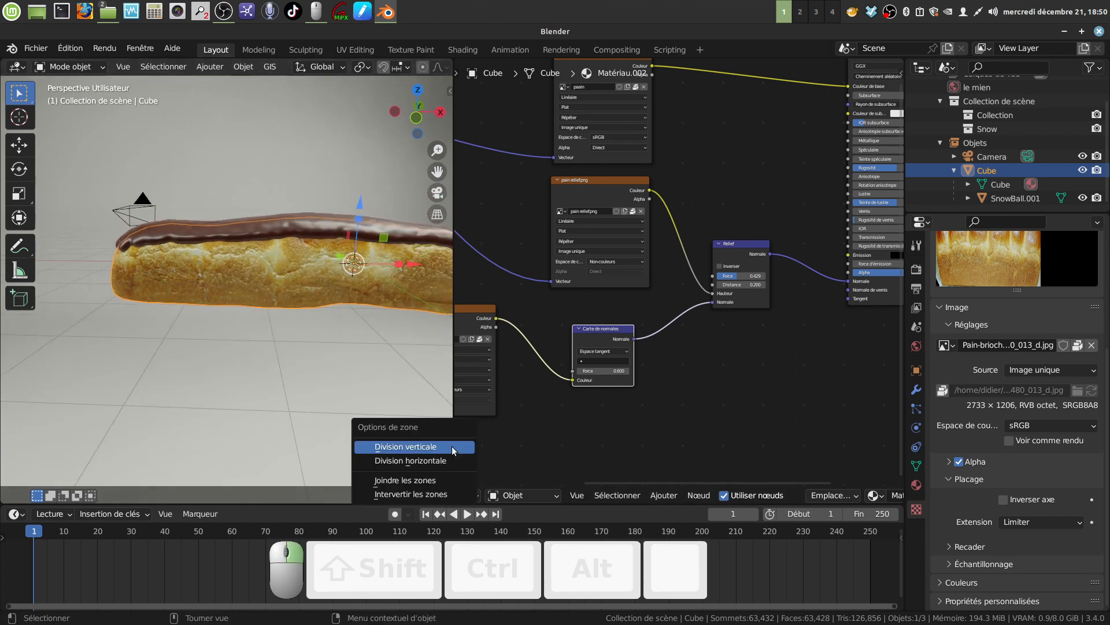
pyautogui.click(405, 480)
pyautogui.click(551, 408)
pyautogui.scroll(-5, 551, 408)
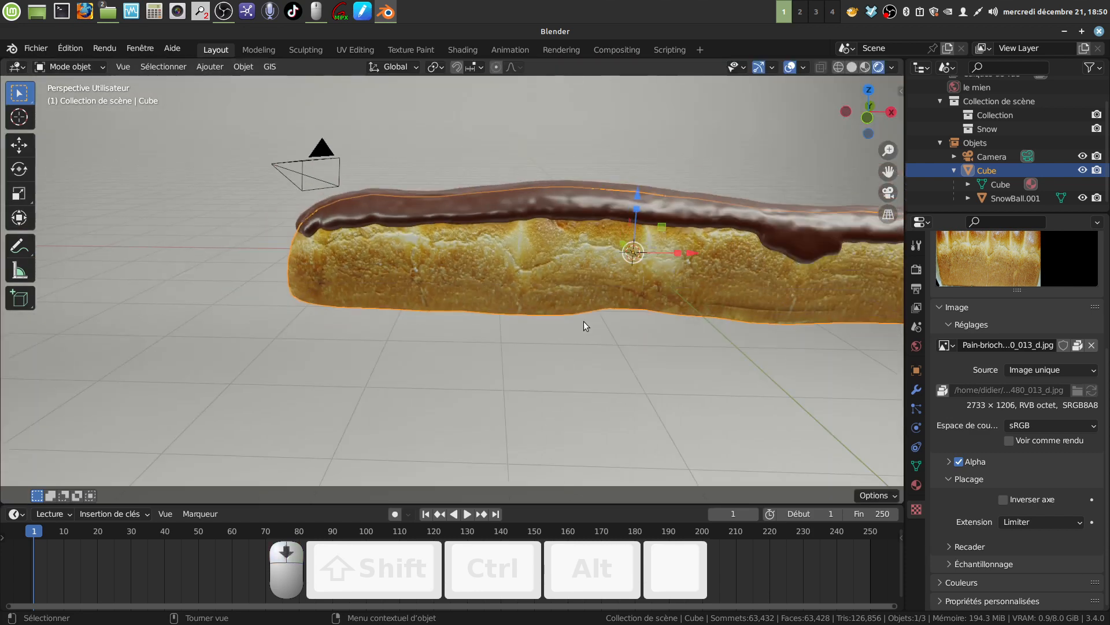
pyautogui.moveTo(596, 301); pyautogui.dragTo(624, 347, button='middle')
pyautogui.click(504, 352)
pyautogui.keyDown('shift'); pyautogui.moveTo(438, 356); pyautogui.dragTo(416, 285, button='middle'); pyautogui.keyUp('shift')
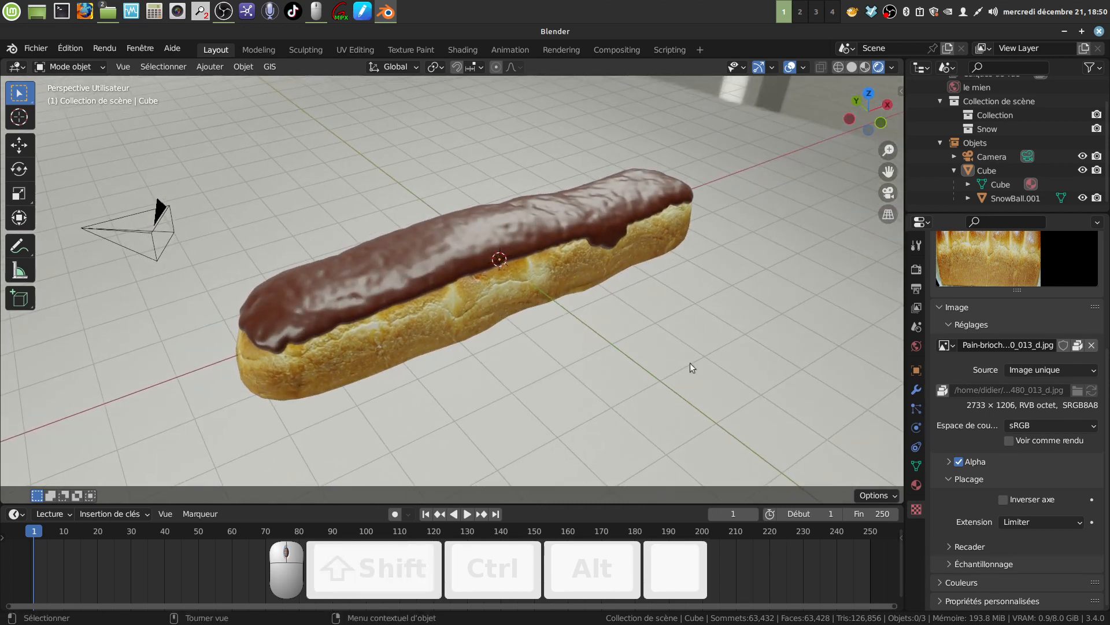
# Make the chocolate topping glossier by setting its material's Rugosité to 0.175, and deselect it.
pyautogui.click(517, 234)
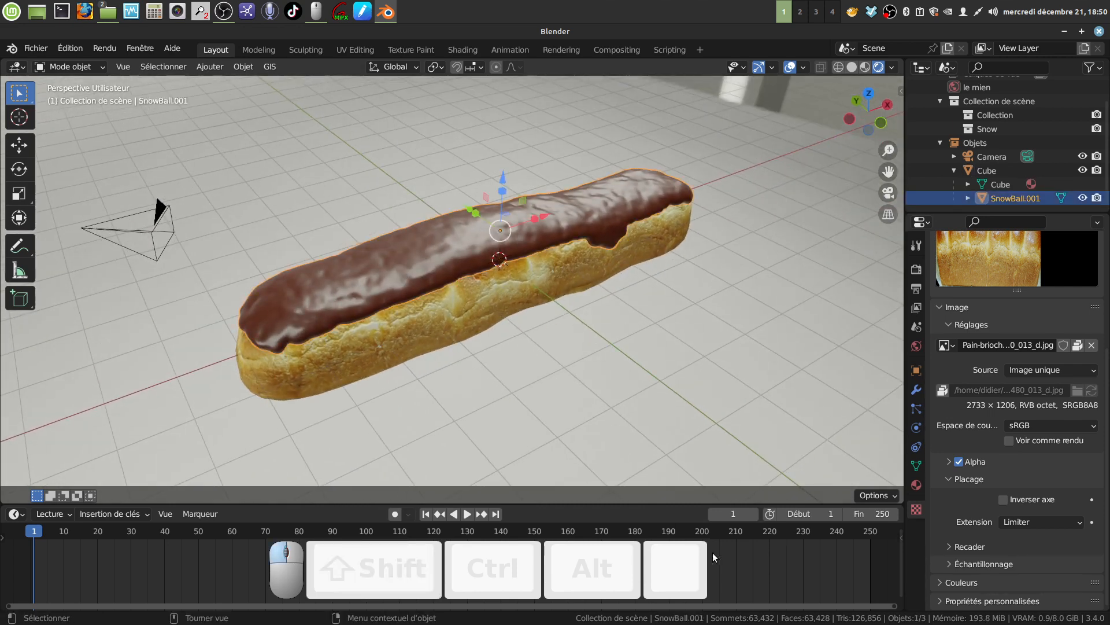
pyautogui.click(916, 486)
pyautogui.scroll(-5, 949, 488)
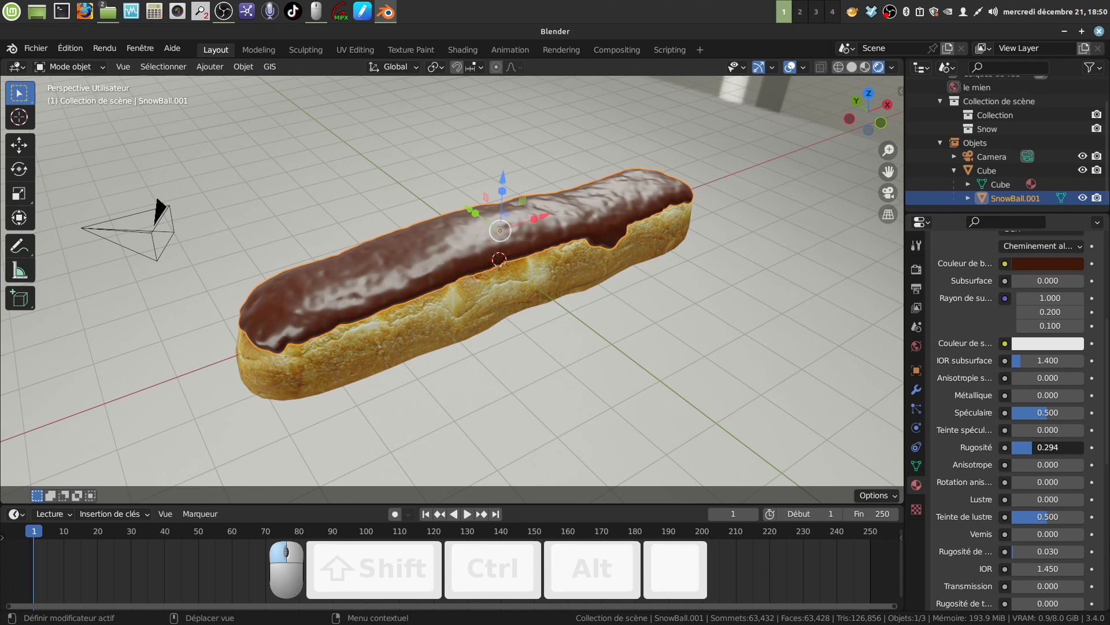
pyautogui.moveTo(1048, 447); pyautogui.dragTo(1029, 447)
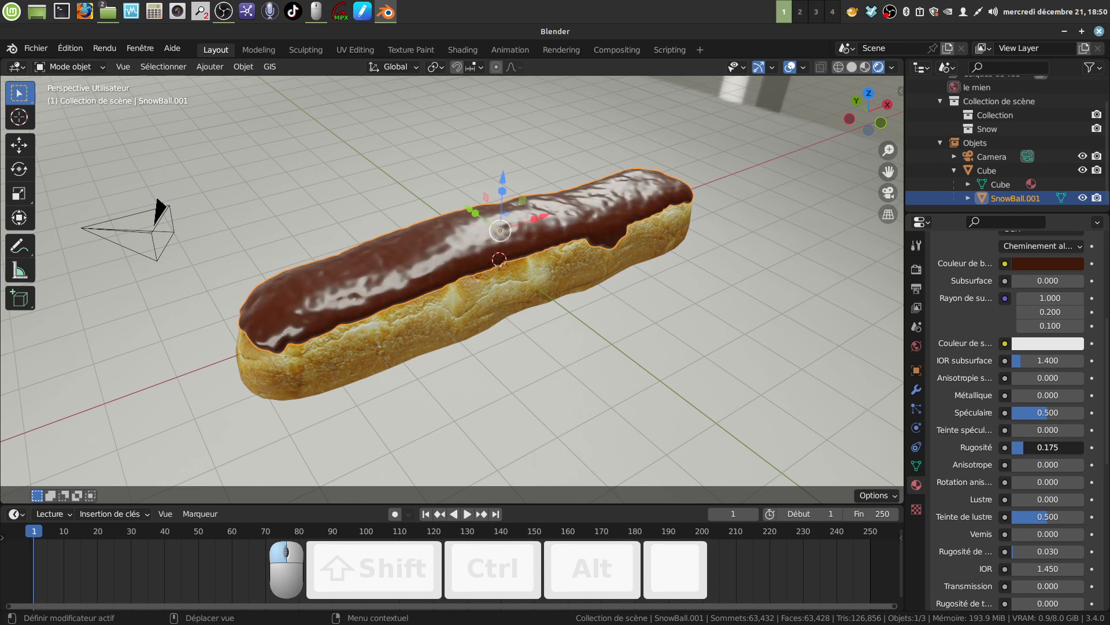
pyautogui.moveTo(779, 272); pyautogui.dragTo(730, 294, button='middle')
pyautogui.click(729, 293)
pyautogui.moveTo(616, 312); pyautogui.dragTo(627, 317, button='middle')
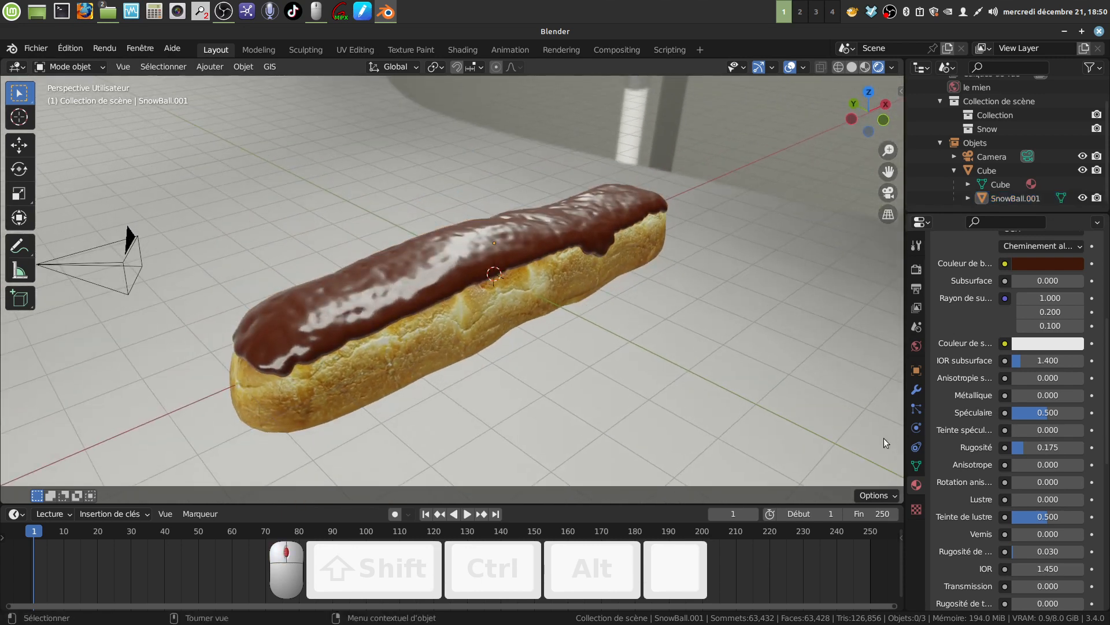
# Frame the whole éclair at a low three-quarter angle and align the active camera with this view.
pyautogui.moveTo(575, 291)
pyautogui.mouseDown(button='middle')
pyautogui.moveTo(549, 281)
pyautogui.moveTo(568, 298)
pyautogui.moveTo(560, 259)
pyautogui.moveTo(578, 278)
pyautogui.mouseUp(button='middle')
pyautogui.scroll(3, 564, 335)
pyautogui.moveTo(564, 332); pyautogui.dragTo(502, 297, button='middle')
pyautogui.scroll(-3, 556, 331)
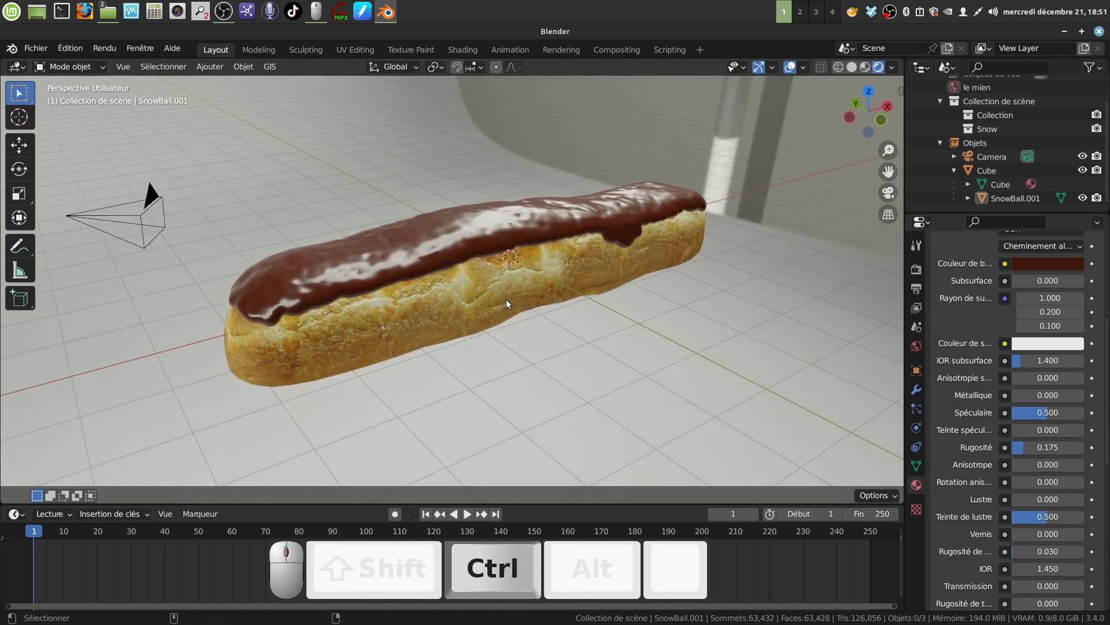
pyautogui.press('alt')
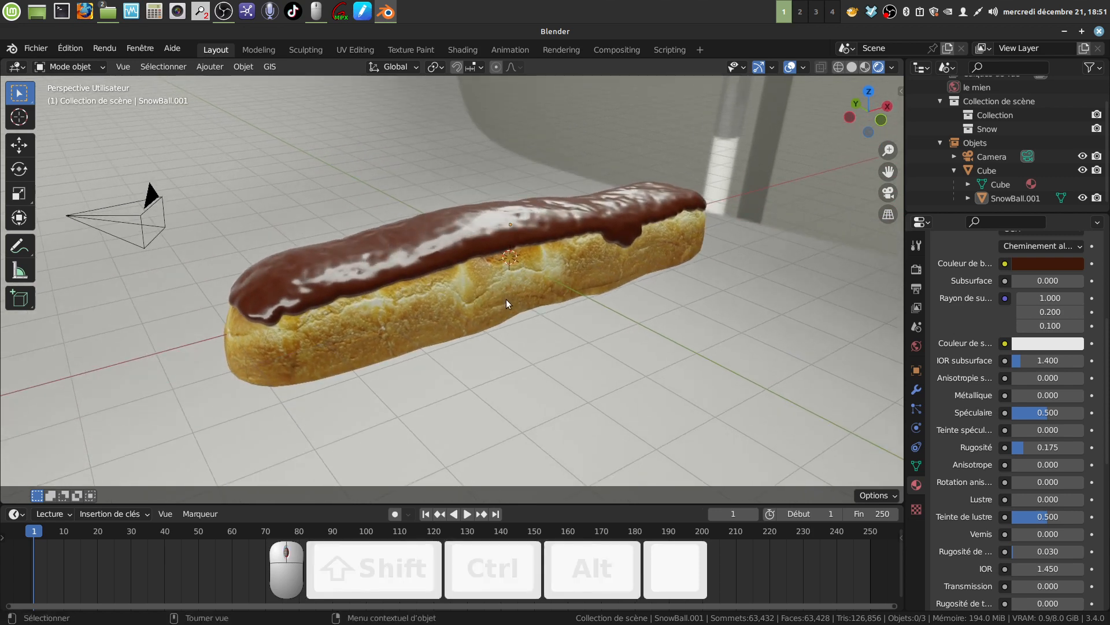
pyautogui.press('ctrl')
pyautogui.press('ctrl')
pyautogui.press('alt')
pyautogui.press('ctrl+alt+KP_0')
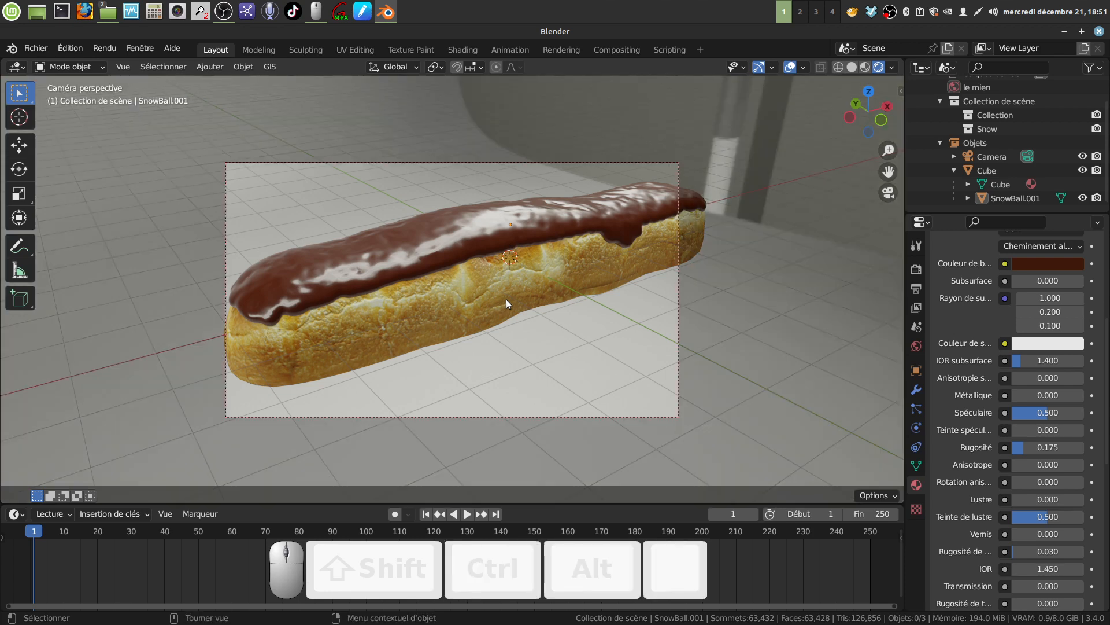
# Lock the camera to the view, reframe so the entire éclair fits inside the camera border, and unlock the camera.
pyautogui.press('q')
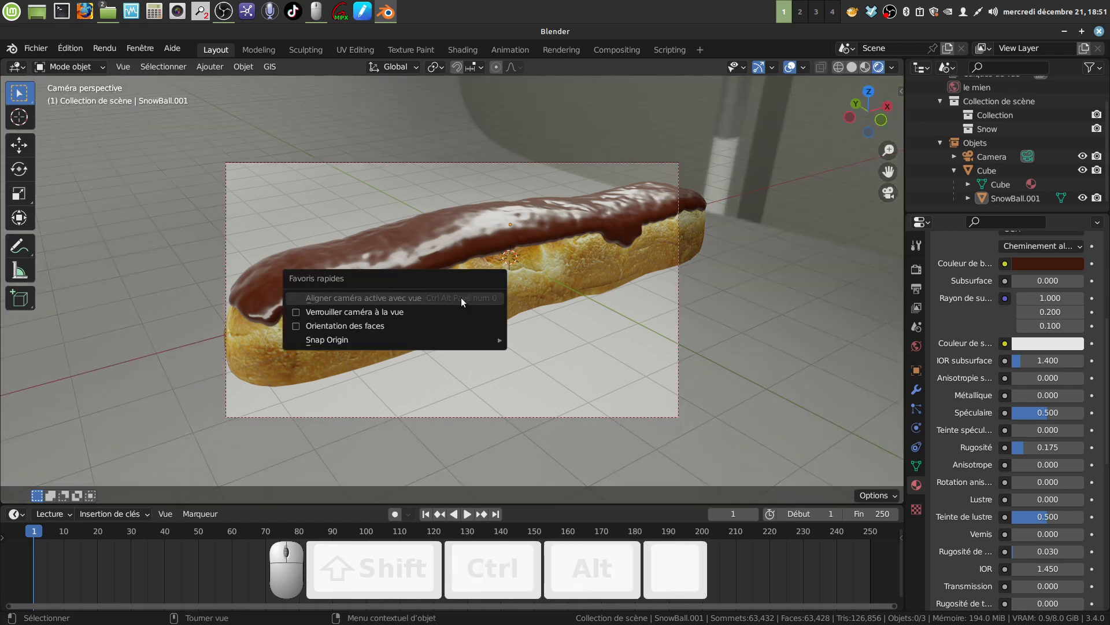
pyautogui.click(296, 312)
pyautogui.scroll(-3, 486, 283)
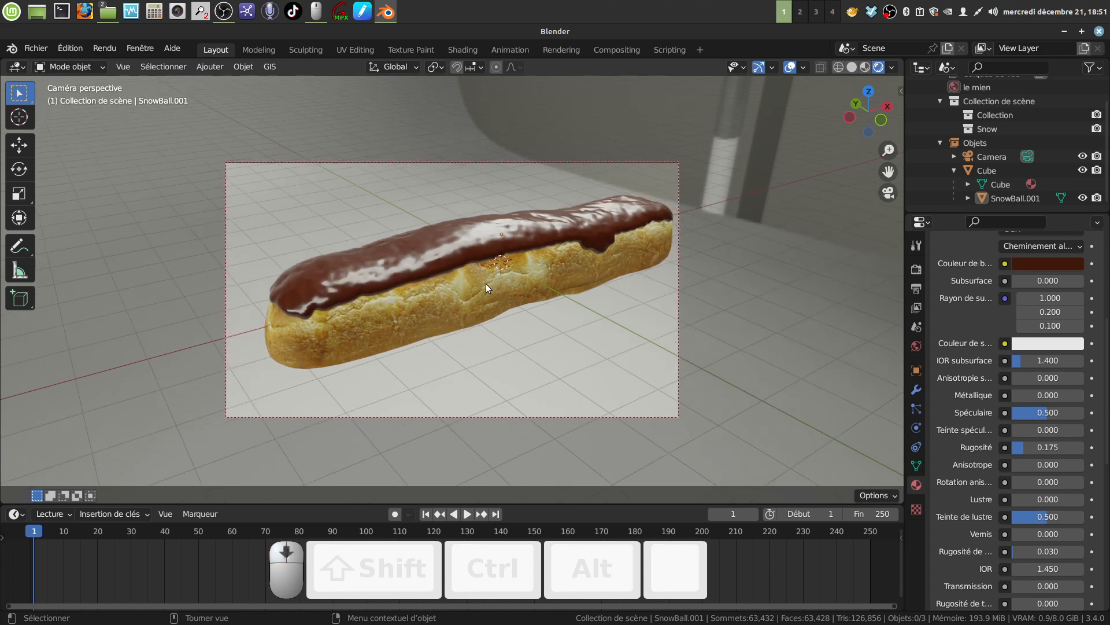
pyautogui.moveTo(486, 283); pyautogui.dragTo(464, 285, button='middle')
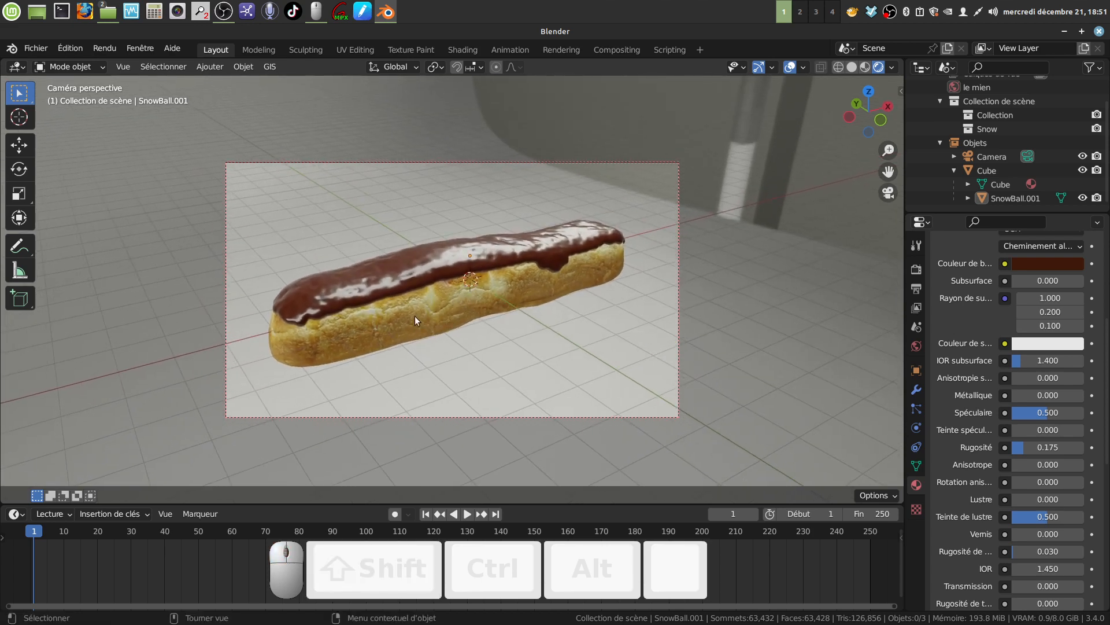
pyautogui.press('q')
pyautogui.click(254, 318)
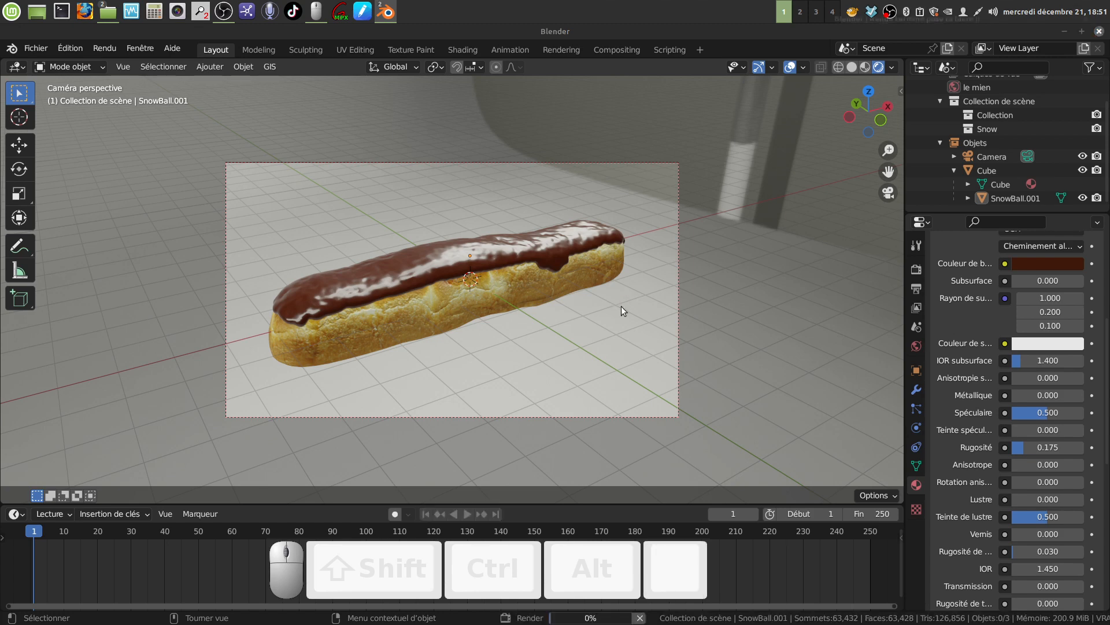
# Render the camera view with Eevee, examine the resulting image up close, and close the render window.
pyautogui.moveTo(383, 9)
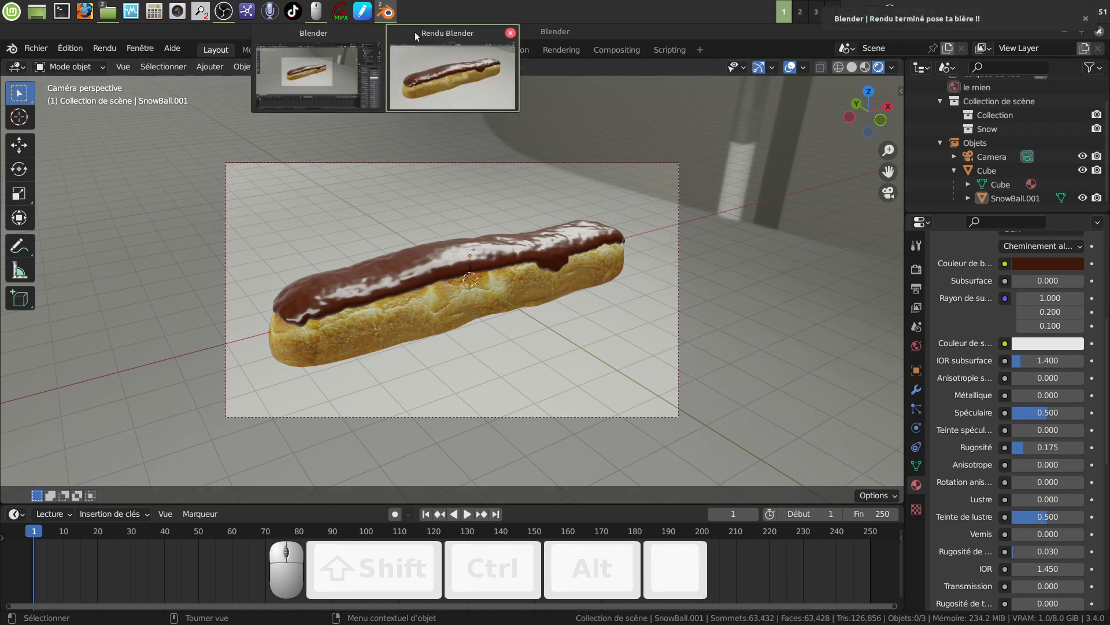
pyautogui.click(414, 33)
pyautogui.scroll(-2, 573, 257)
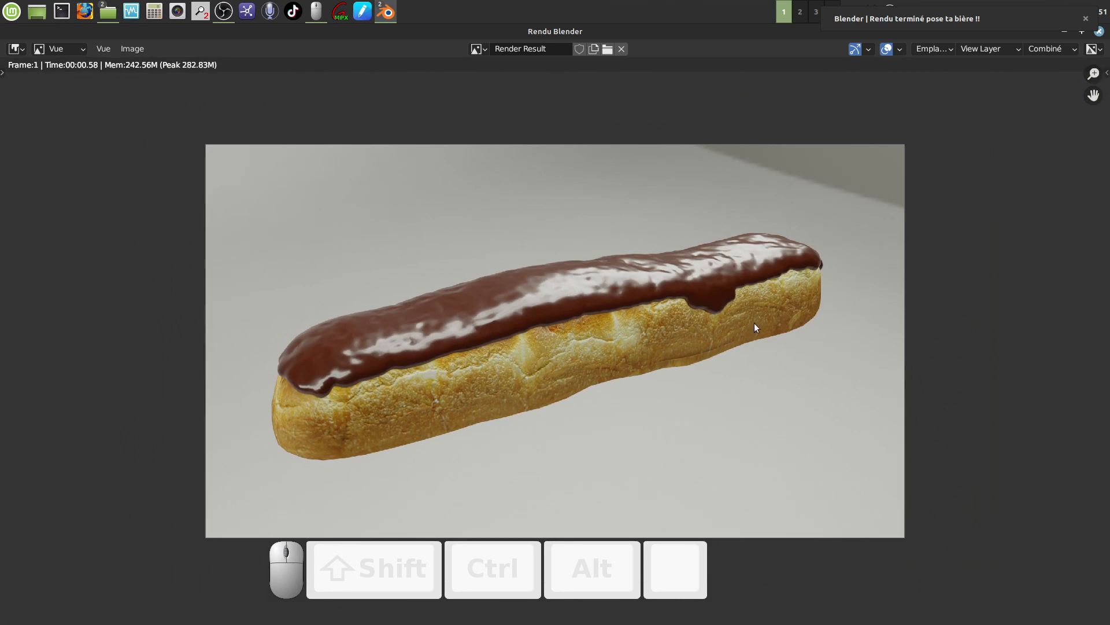
pyautogui.scroll(3, 703, 391)
pyautogui.scroll(-3, 473, 362)
pyautogui.click(1086, 18)
pyautogui.click(1098, 32)
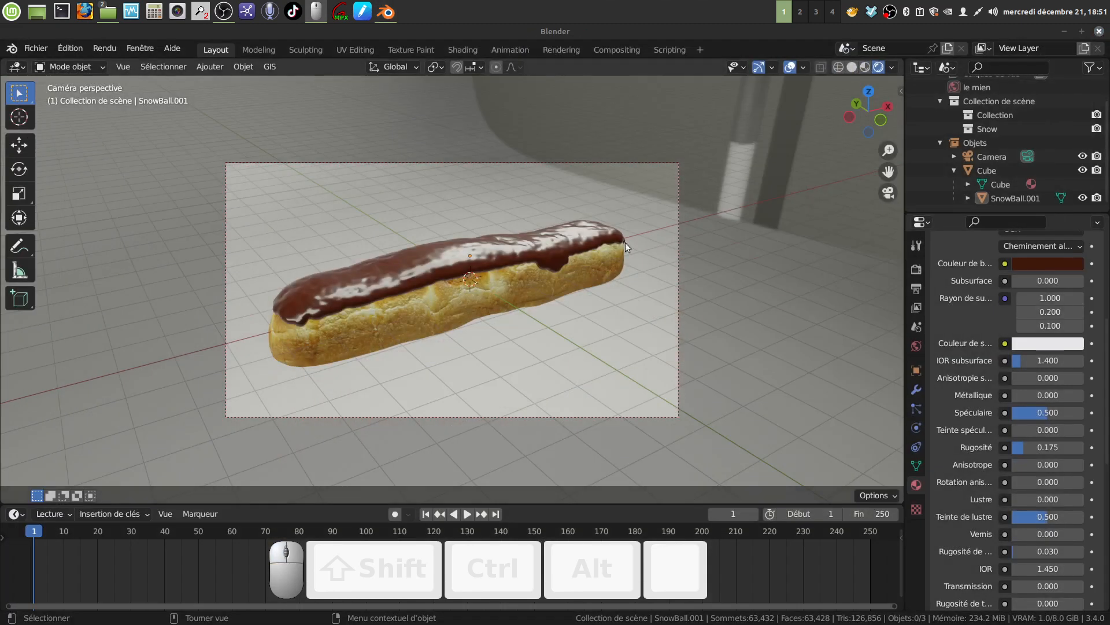
# Change the scene's render engine to Cycles.
pyautogui.click(915, 269)
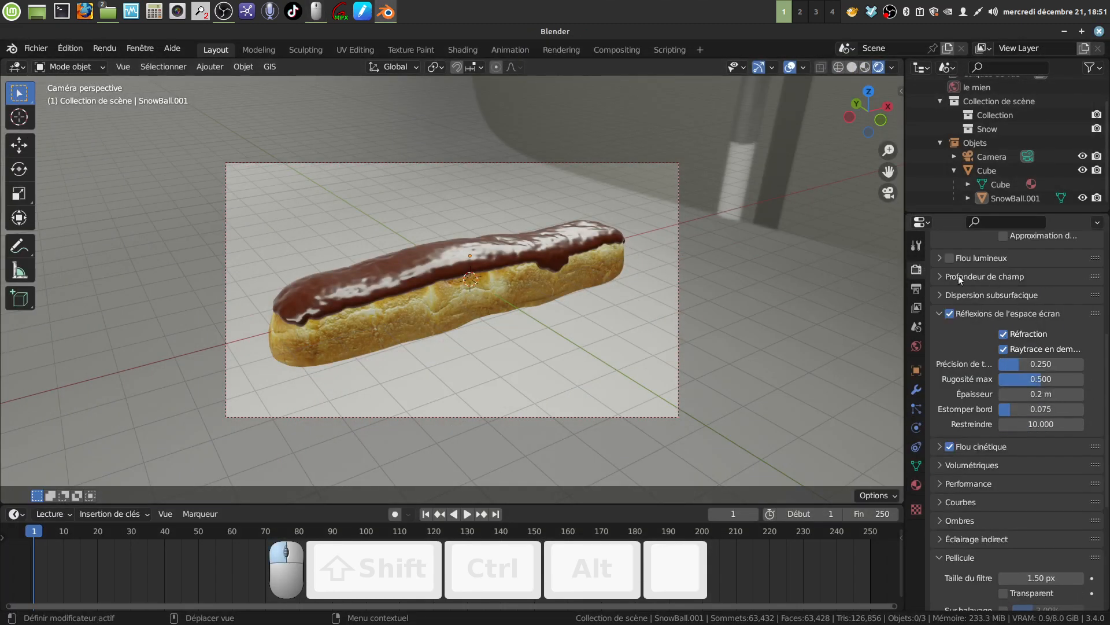
pyautogui.scroll(5, 977, 284)
pyautogui.scroll(1, 990, 289)
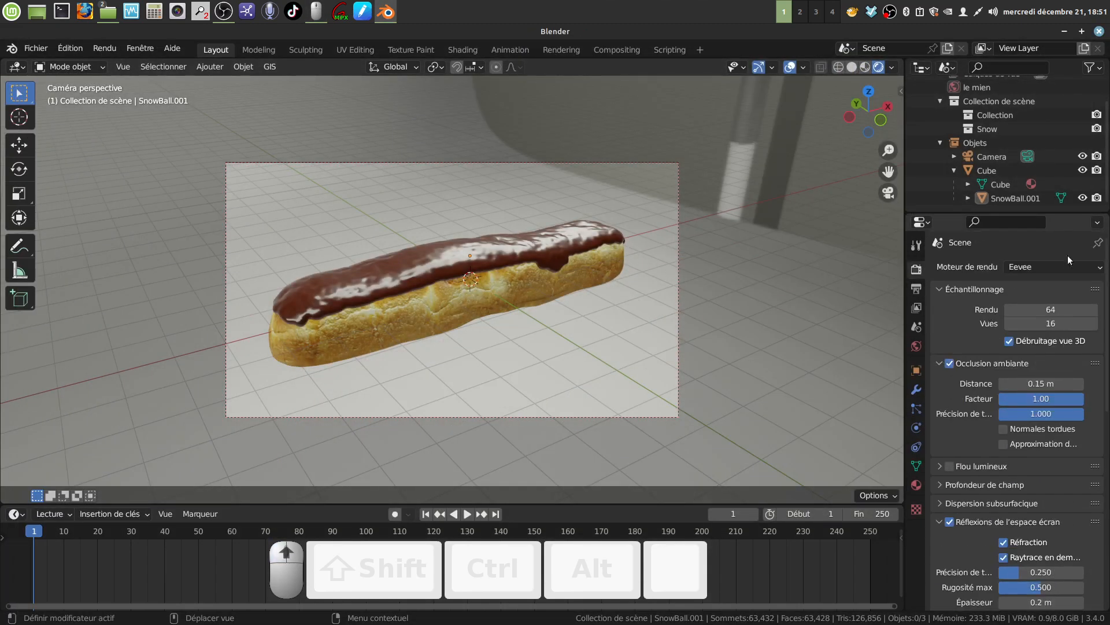
pyautogui.click(1093, 266)
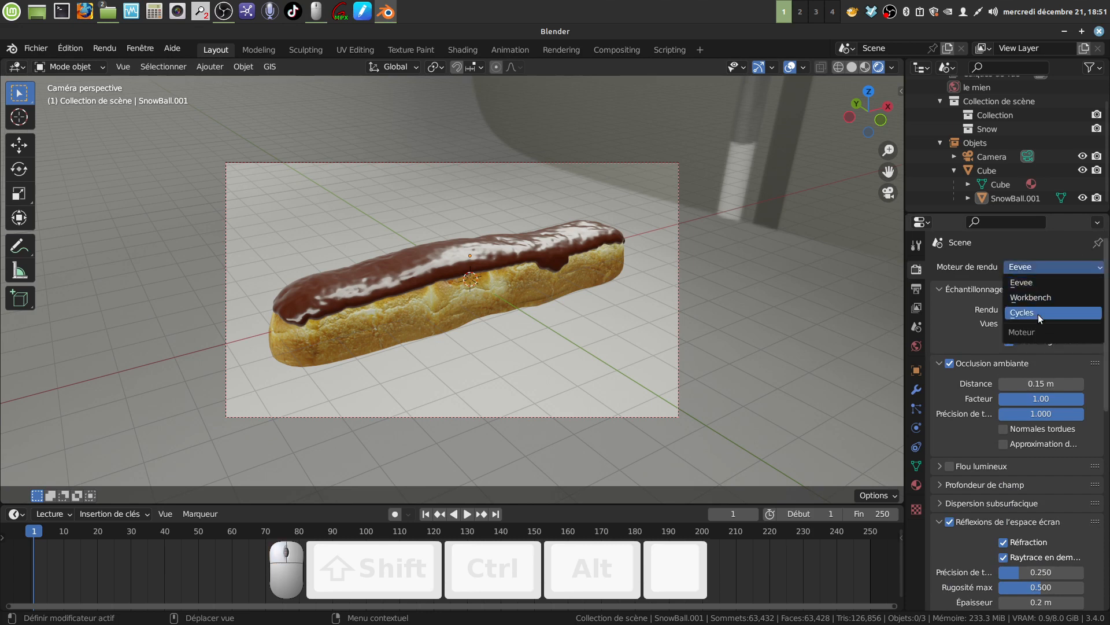
pyautogui.click(1039, 313)
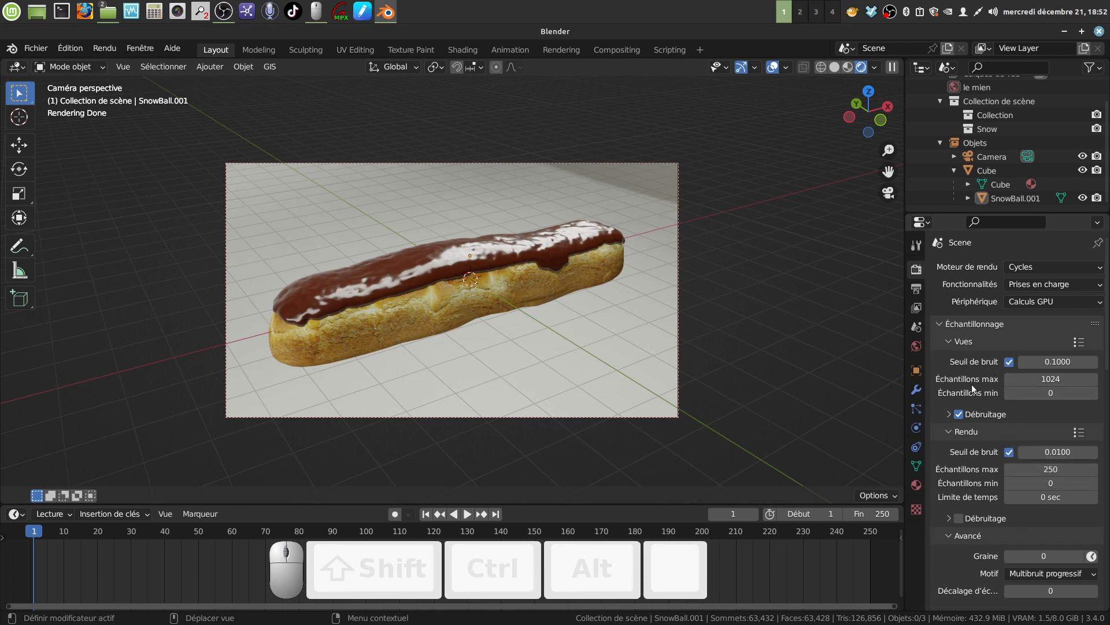
# Review the Cycles sampling settings, render the camera view, and show the whole image in the render window.
pyautogui.scroll(-2, 972, 439)
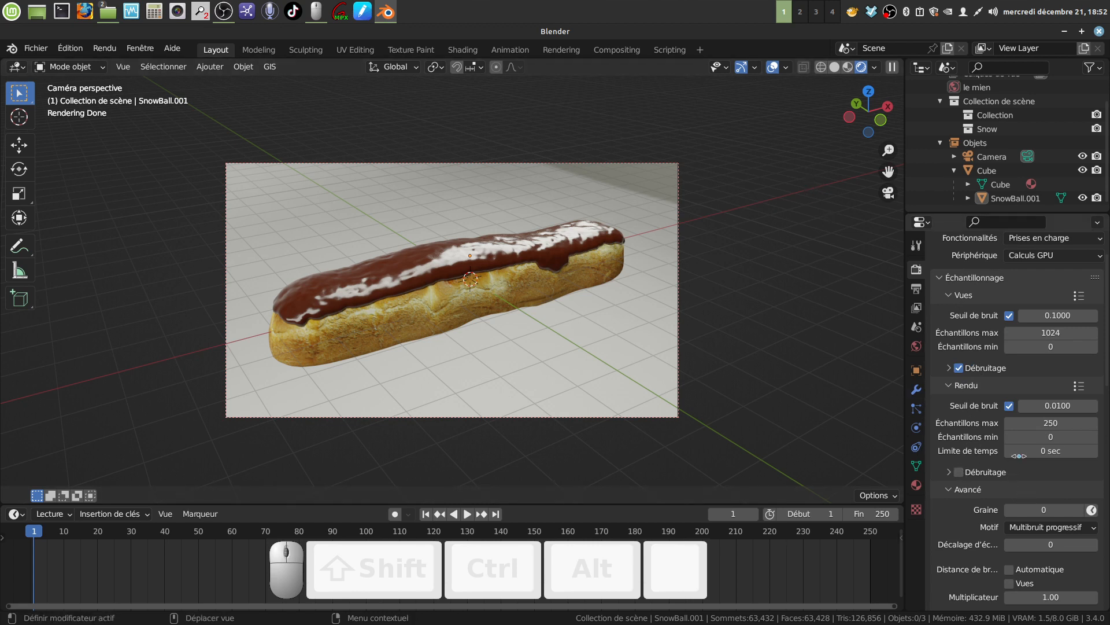
pyautogui.scroll(-3, 1042, 435)
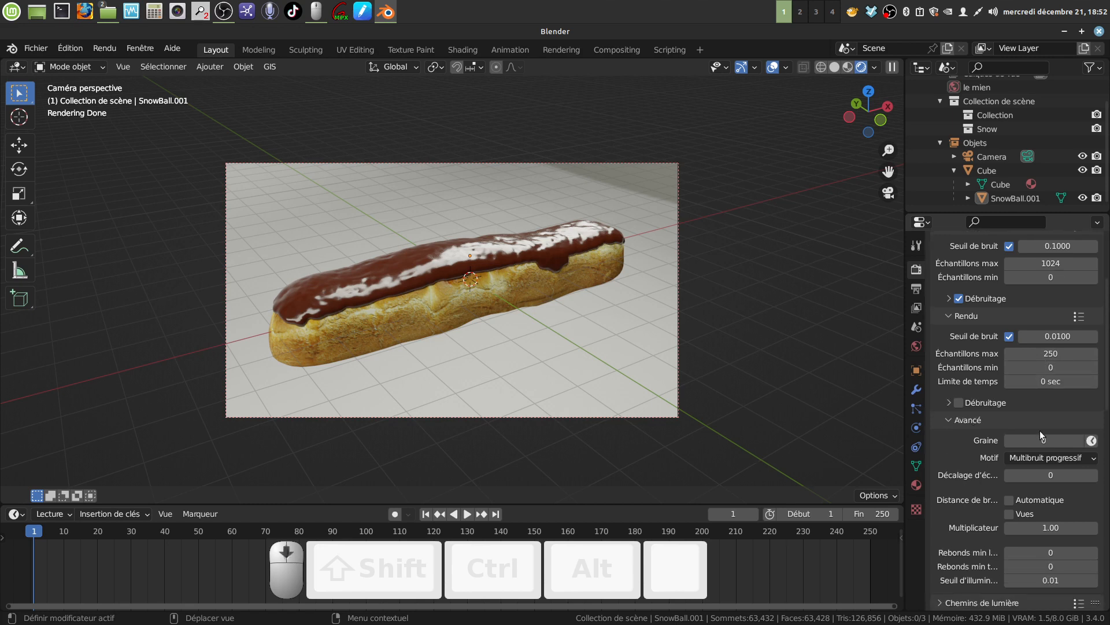
pyautogui.scroll(-6, 1042, 435)
pyautogui.scroll(3, 779, 296)
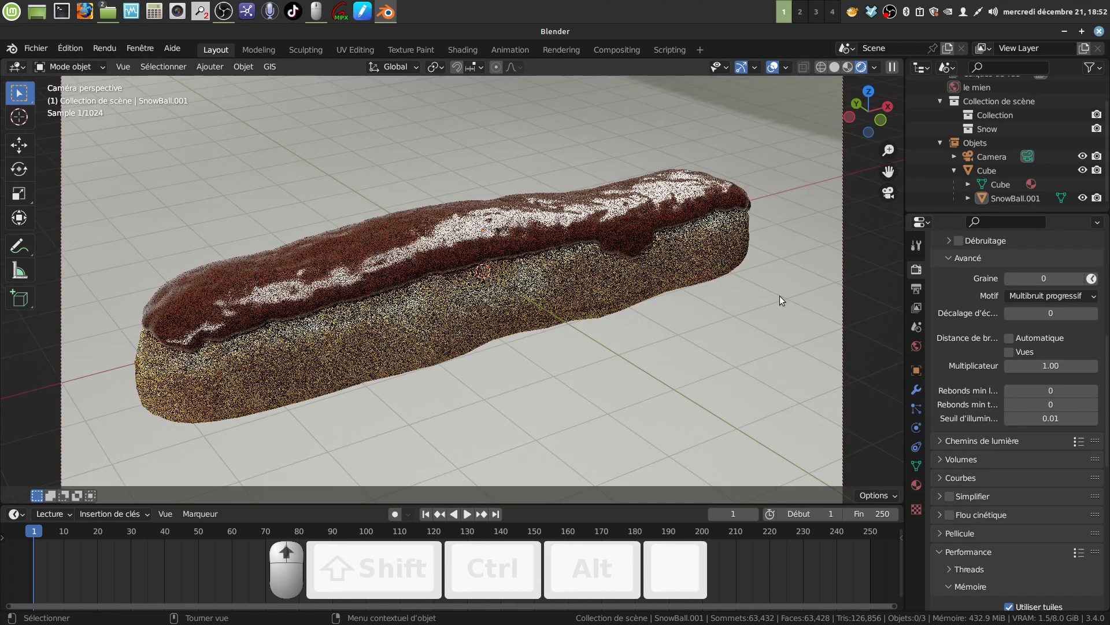
pyautogui.scroll(-3, 780, 296)
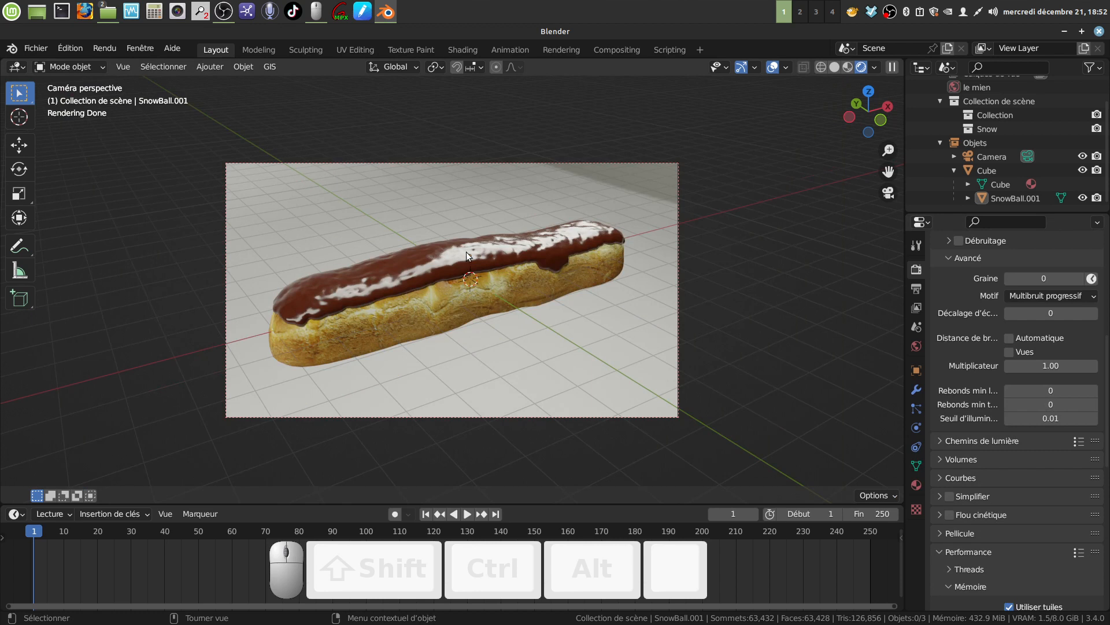
pyautogui.press('F12')
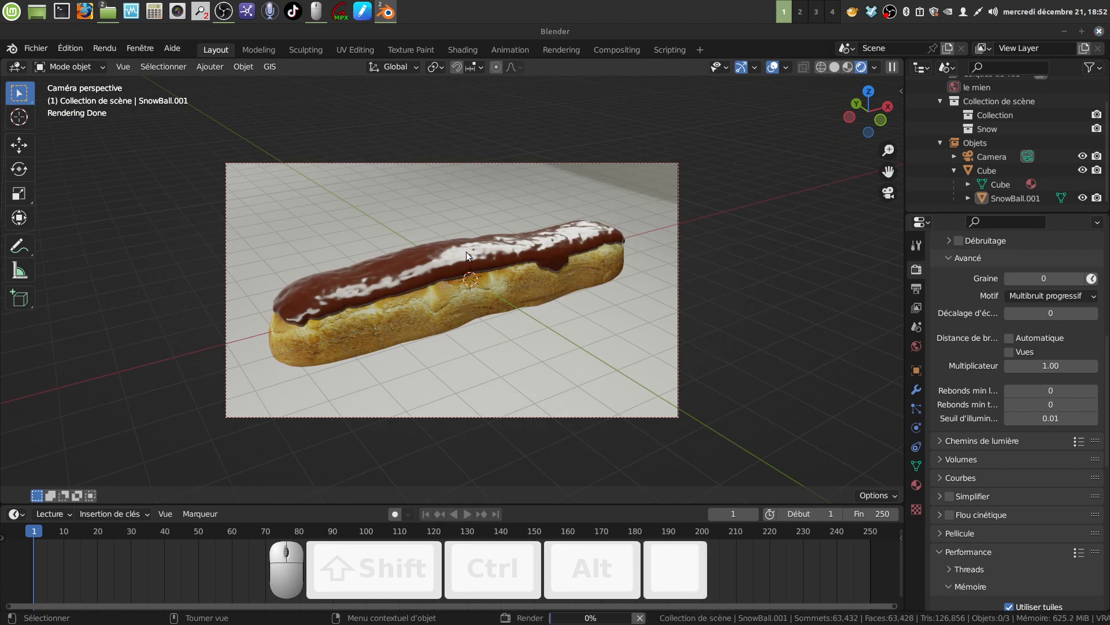
pyautogui.moveTo(383, 17)
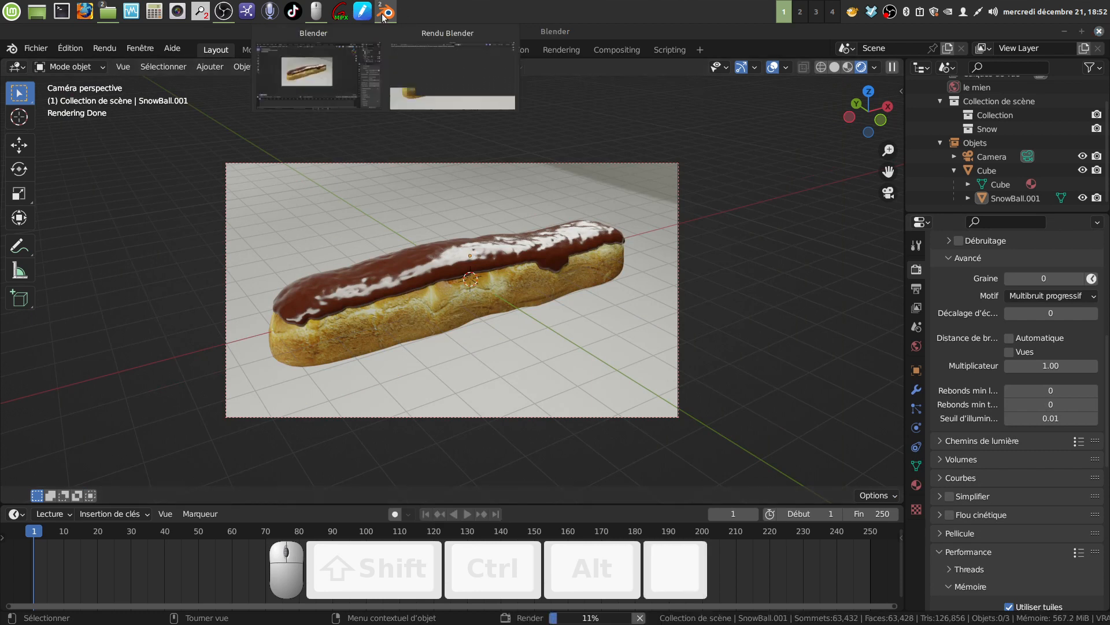
pyautogui.click(413, 32)
pyautogui.press('Home')
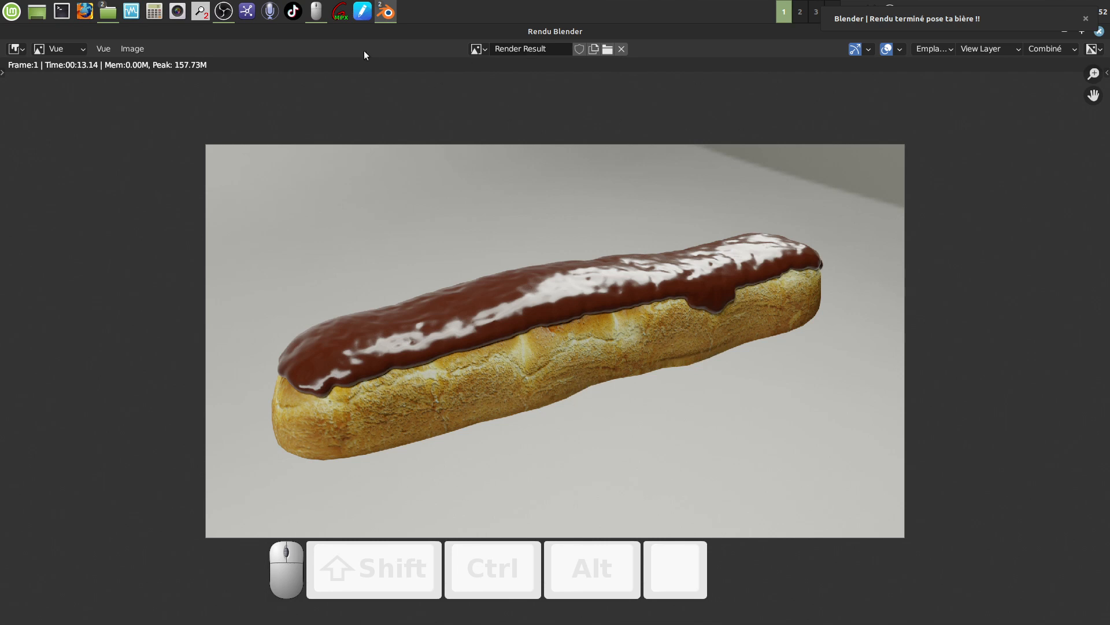
# Enable compositing nodes for the scene and move the Compositing output node away from Calques de rendu to make room.
pyautogui.moveTo(386, 11)
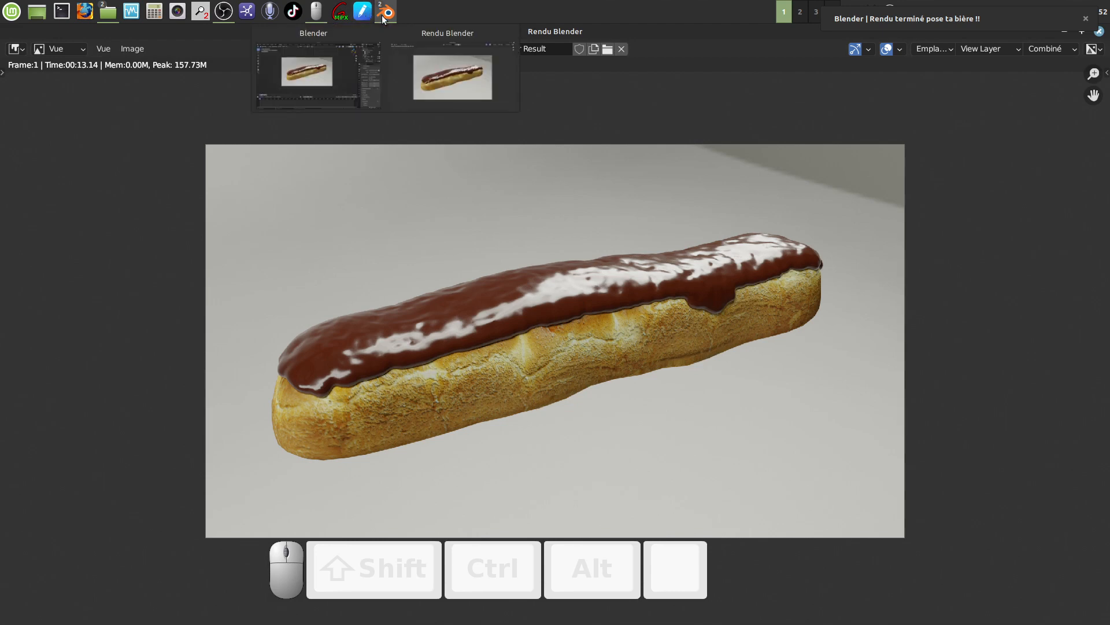
pyautogui.click(346, 36)
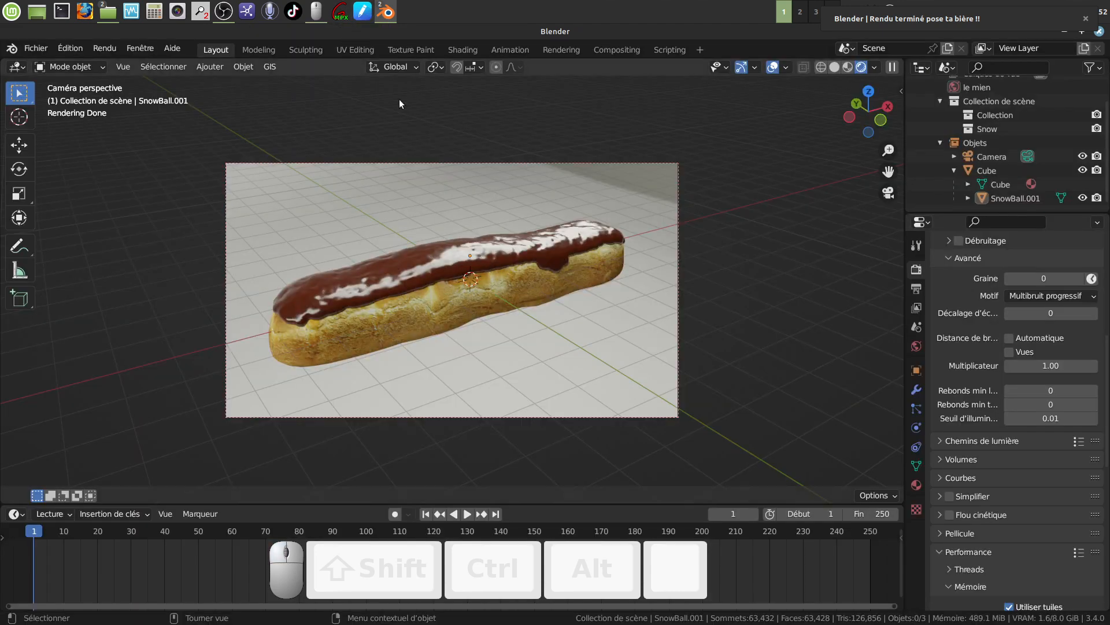
pyautogui.click(617, 50)
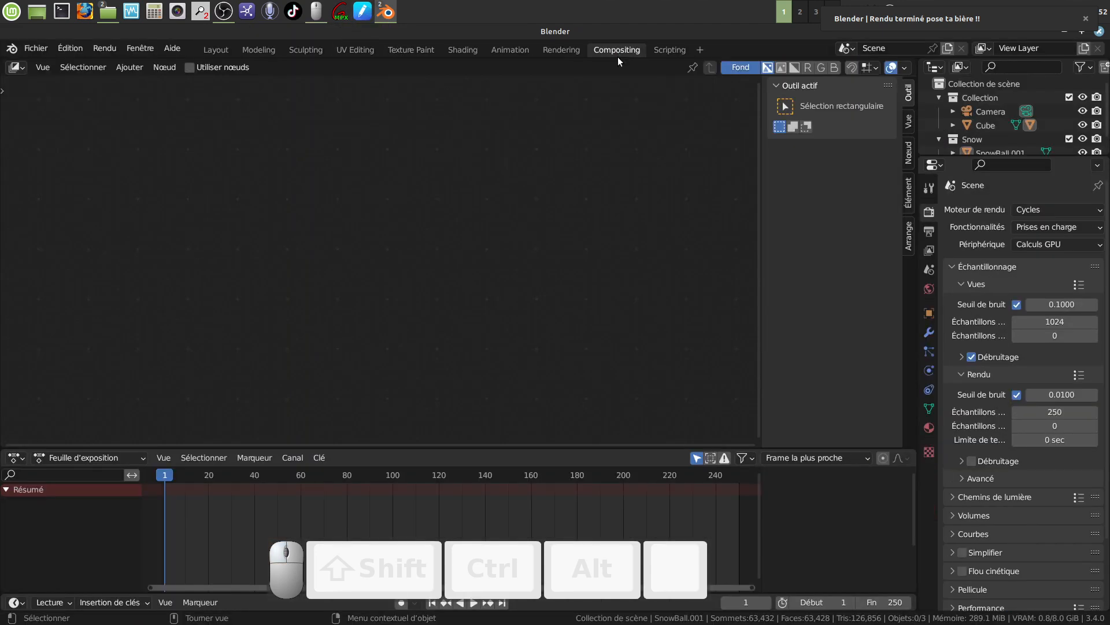
pyautogui.click(189, 67)
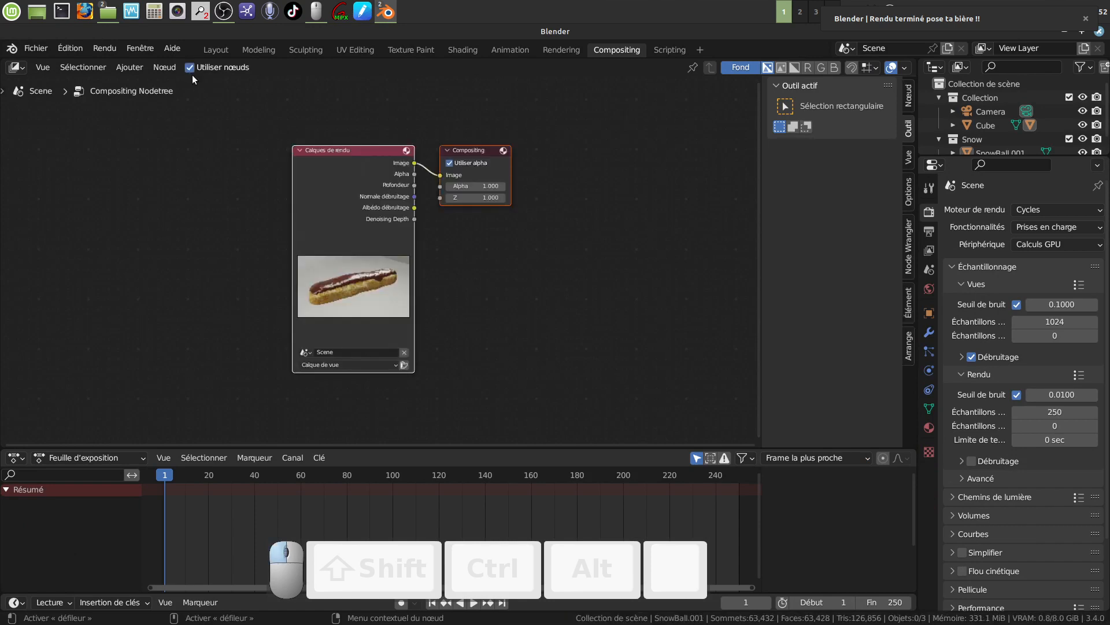
pyautogui.moveTo(495, 172); pyautogui.dragTo(693, 231)
# Insert a Débruitage filter node on the image link between Calques de rendu and Compositing.
pyautogui.click(134, 68)
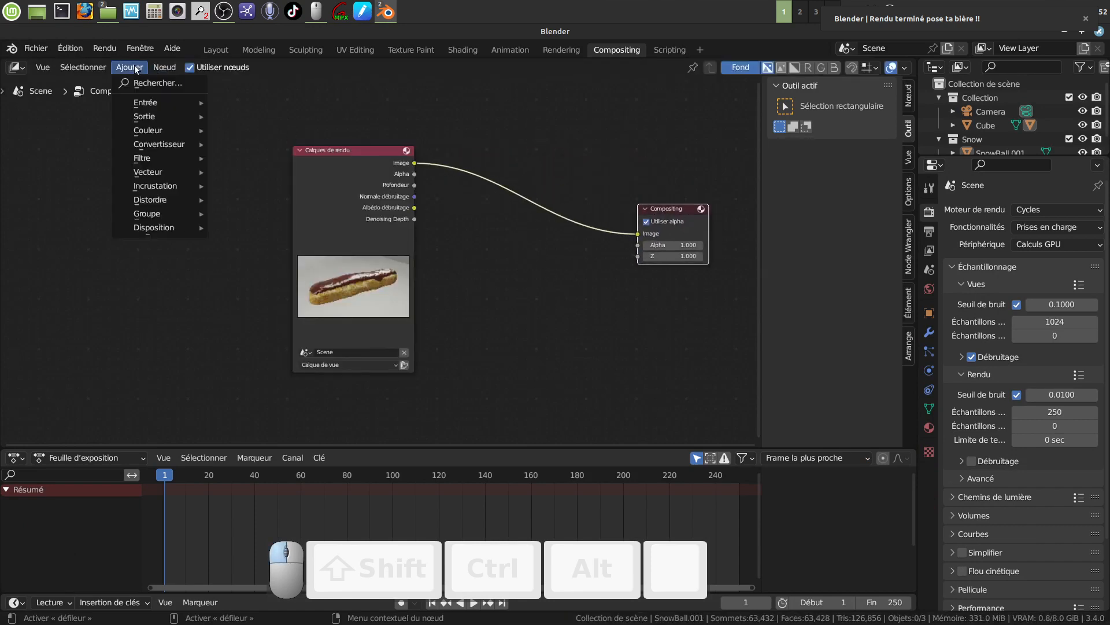
pyautogui.moveTo(161, 158)
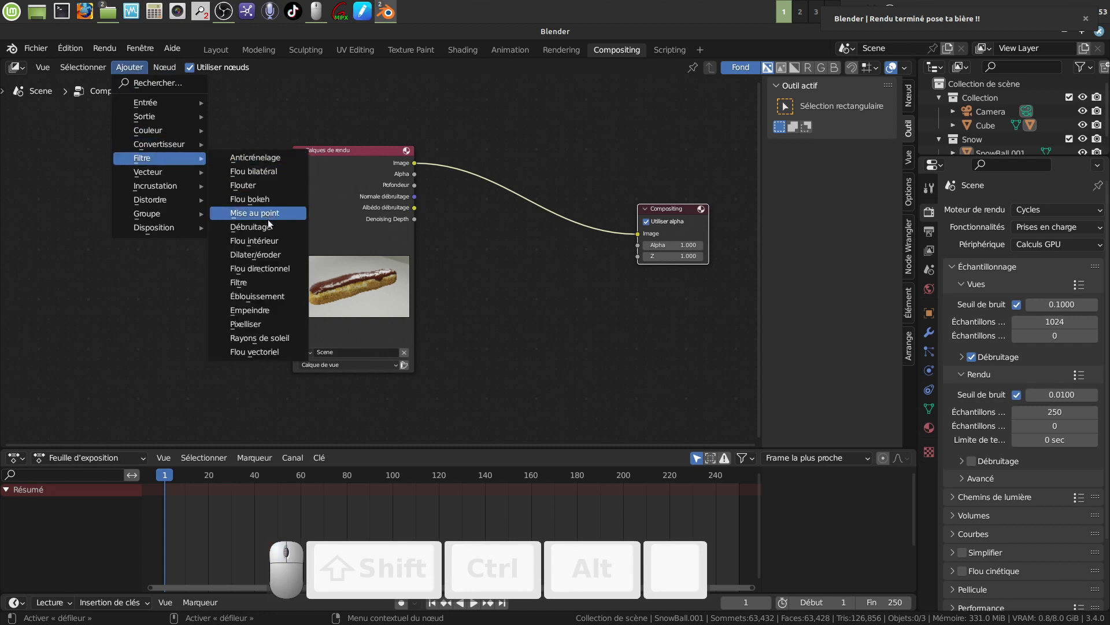
pyautogui.click(288, 227)
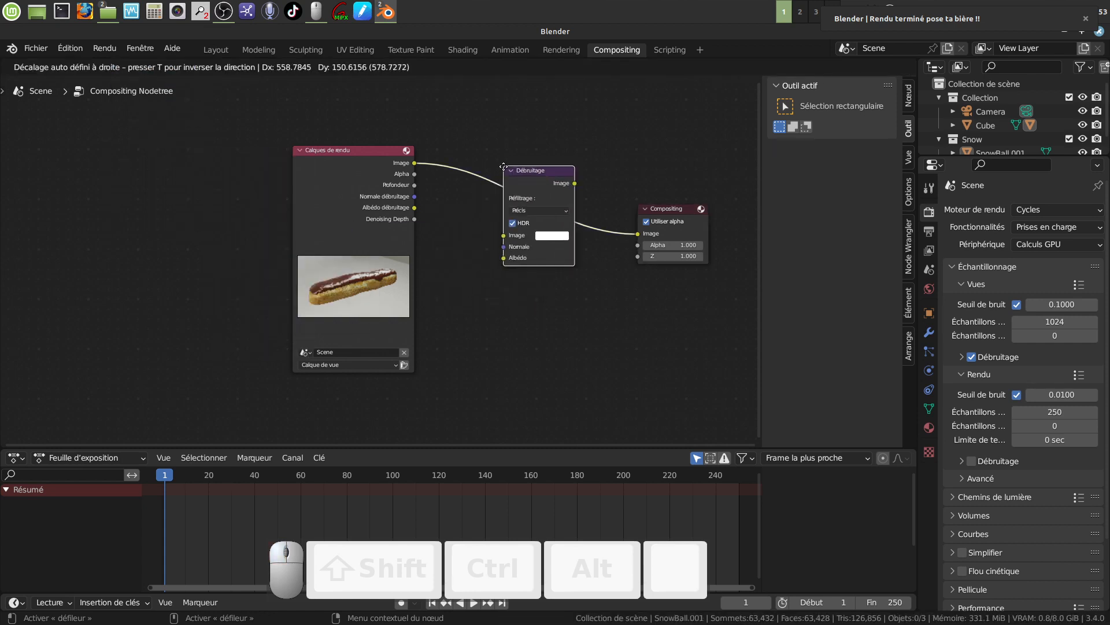
pyautogui.click(501, 176)
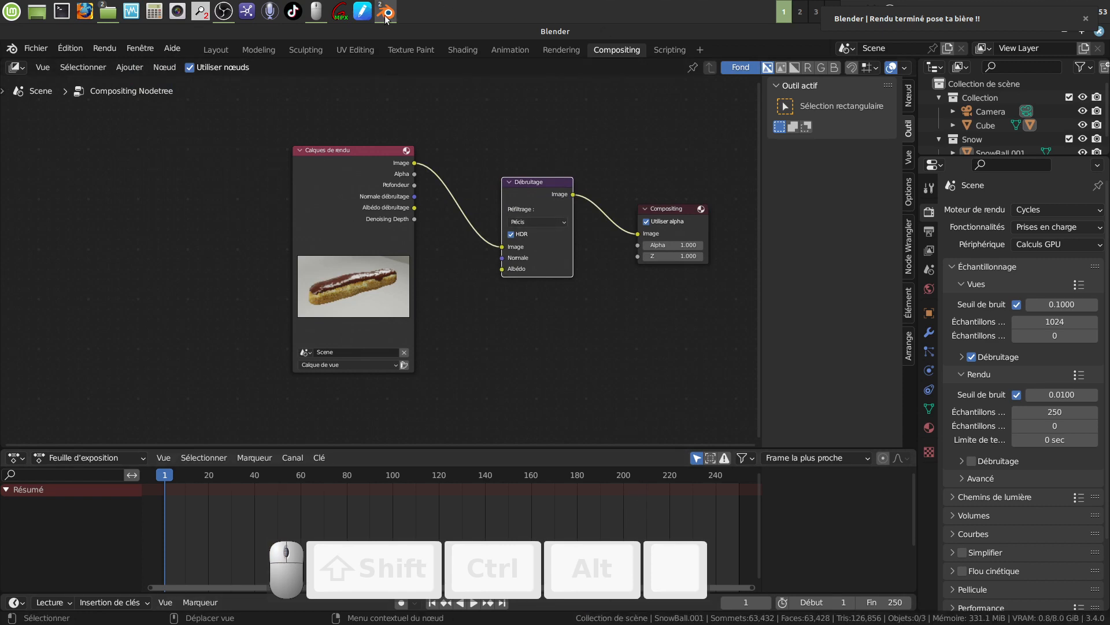
# Bring up the denoised render result and start saving it as a new image named rendu.png in the tel folder.
pyautogui.moveTo(387, 18)
pyautogui.click(451, 72)
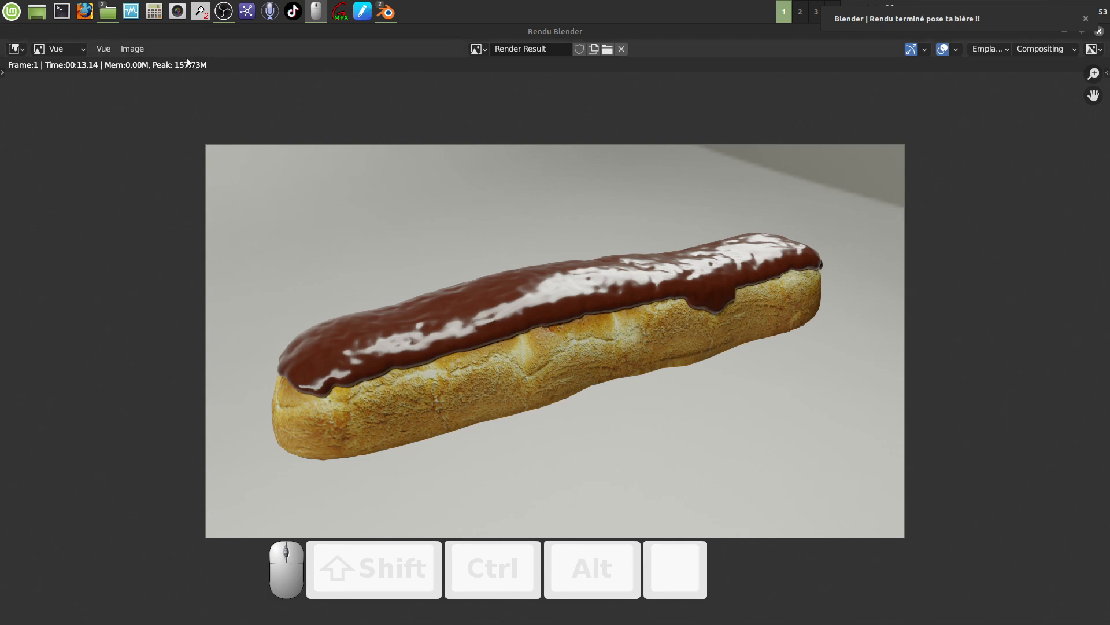
pyautogui.click(130, 50)
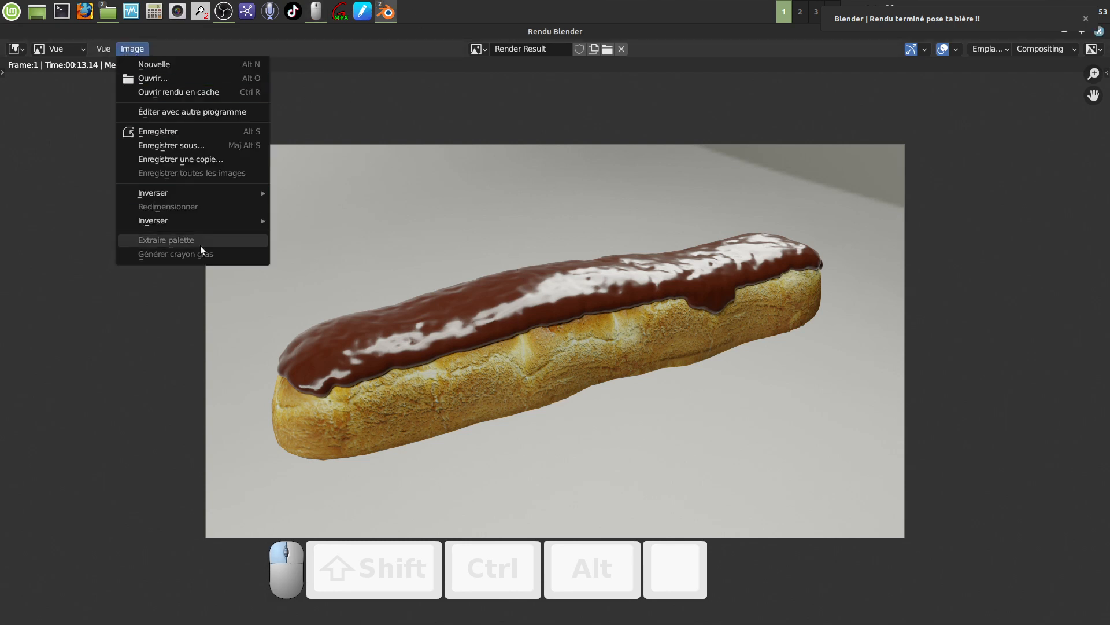
pyautogui.click(179, 146)
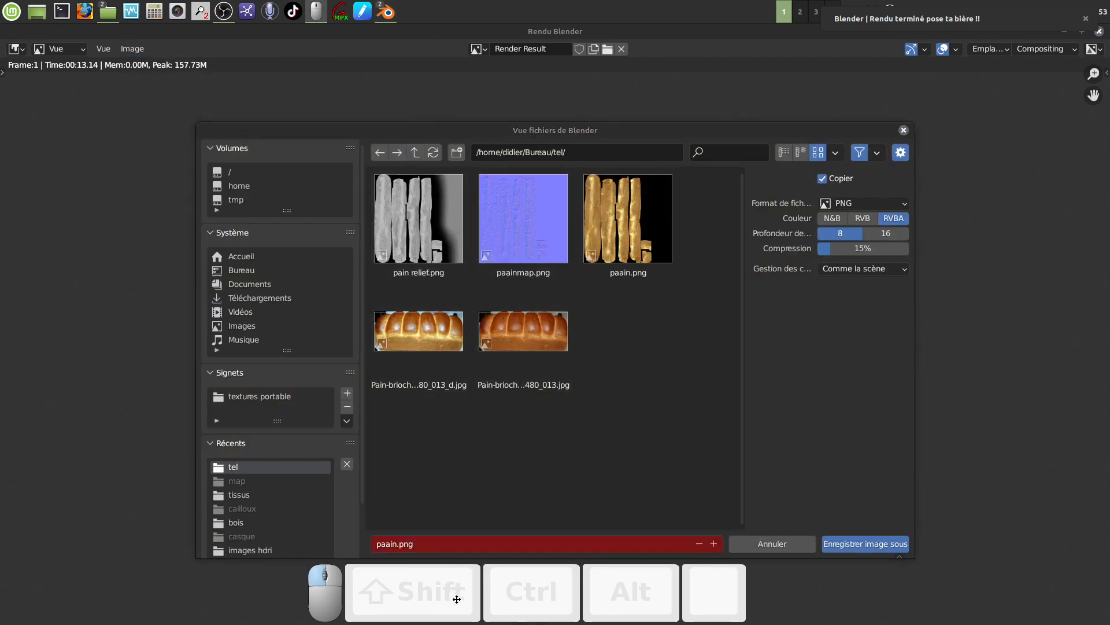
pyautogui.click(396, 546)
pyautogui.press('BackSpace')
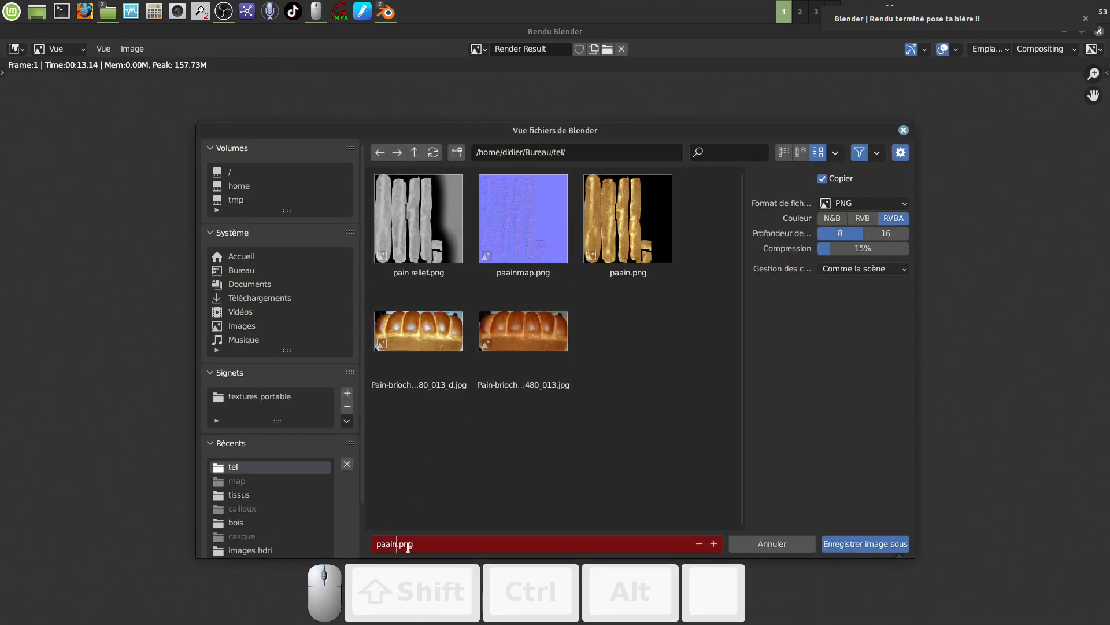
pyautogui.press('BackSpace')
pyautogui.press('BackSpace')
pyautogui.press('BackSpace')
pyautogui.press('BackSpace')
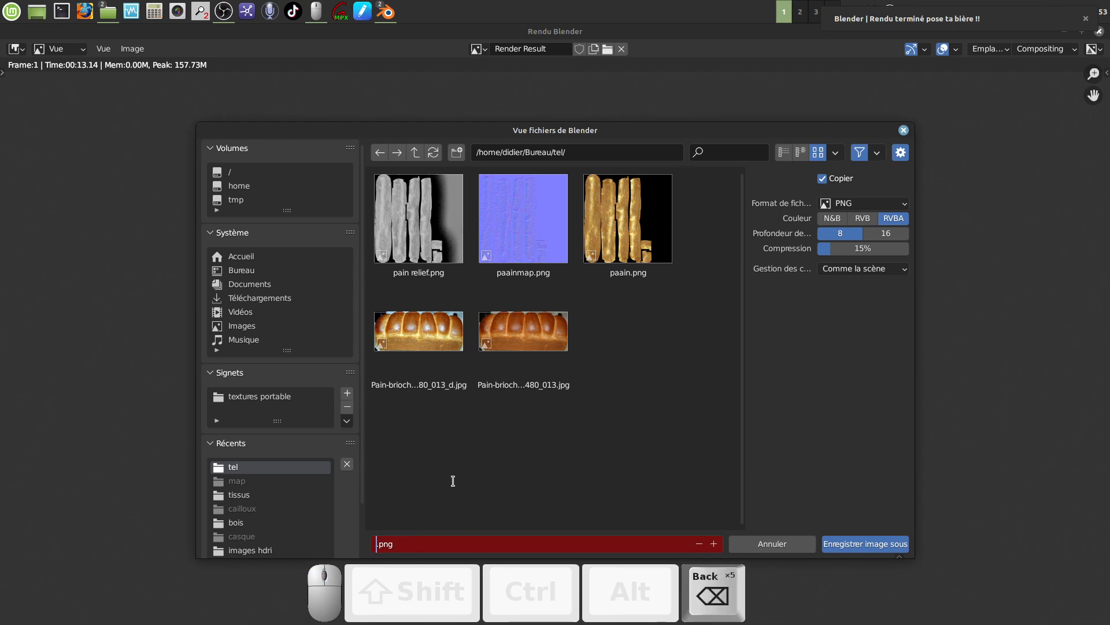
pyautogui.write('rendu')
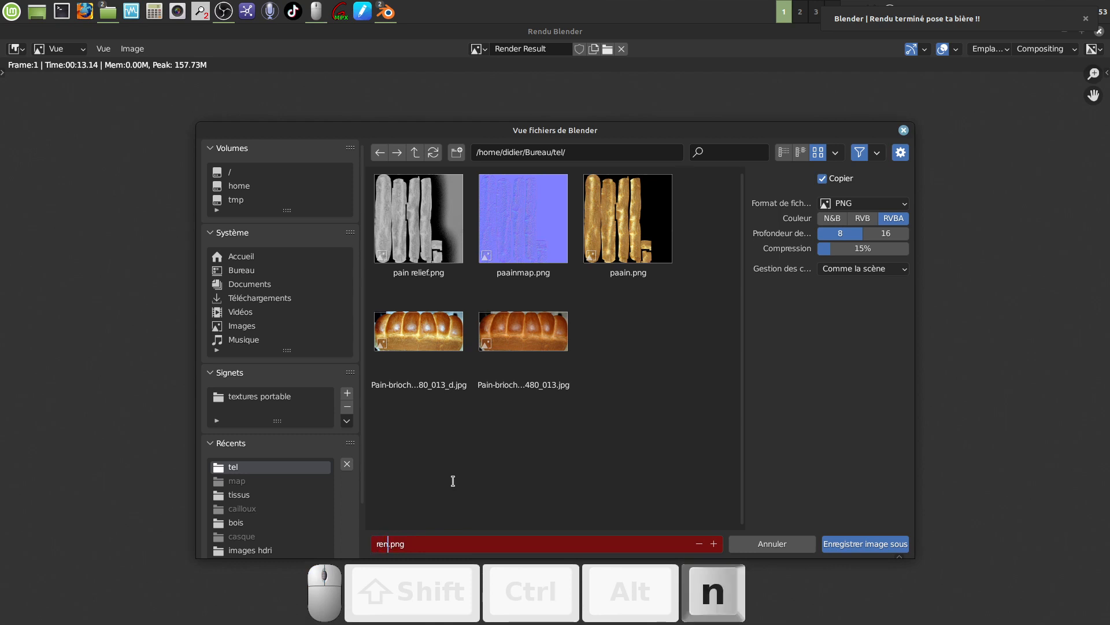
pyautogui.click(549, 463)
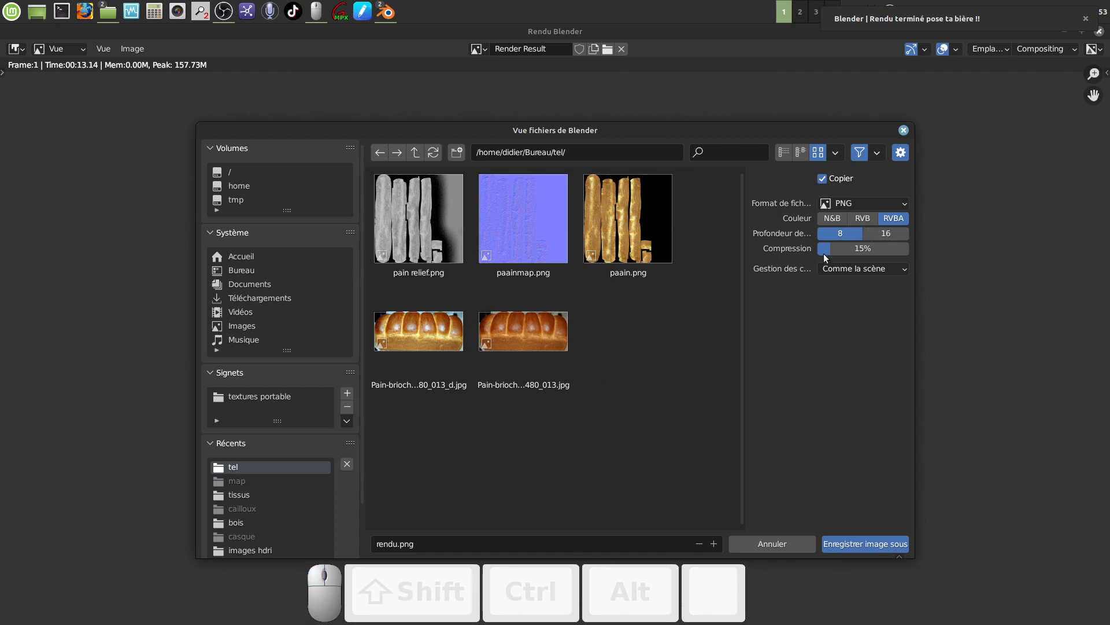
# Set the PNG compression to 0% and the colour depth to 16, and save the render.
pyautogui.moveTo(823, 254); pyautogui.dragTo(809, 253)
pyautogui.click(867, 233)
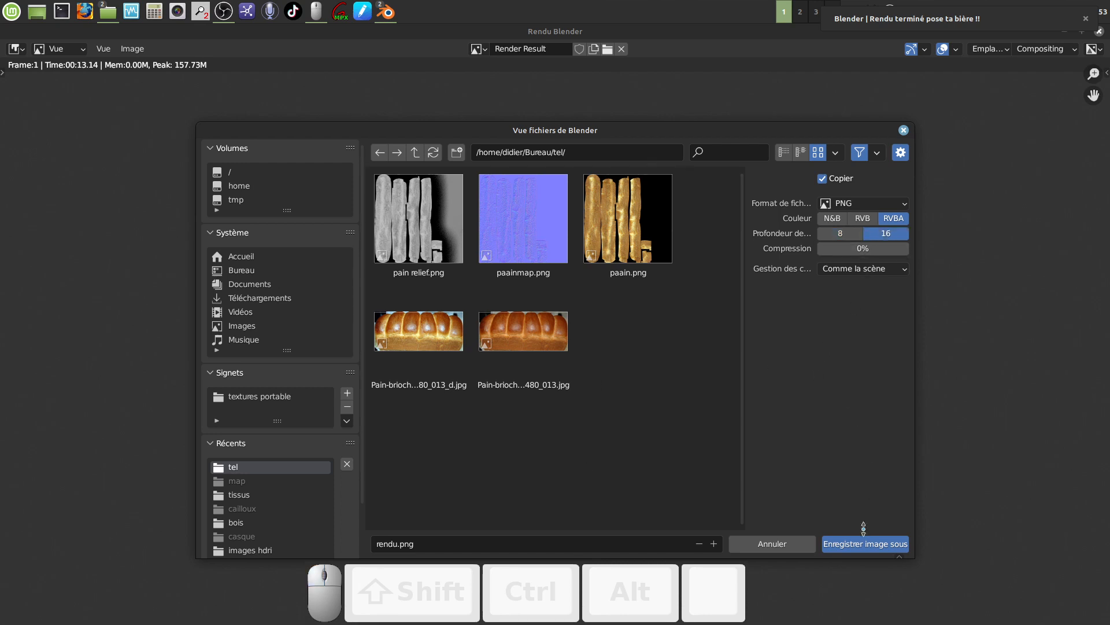
pyautogui.click(859, 547)
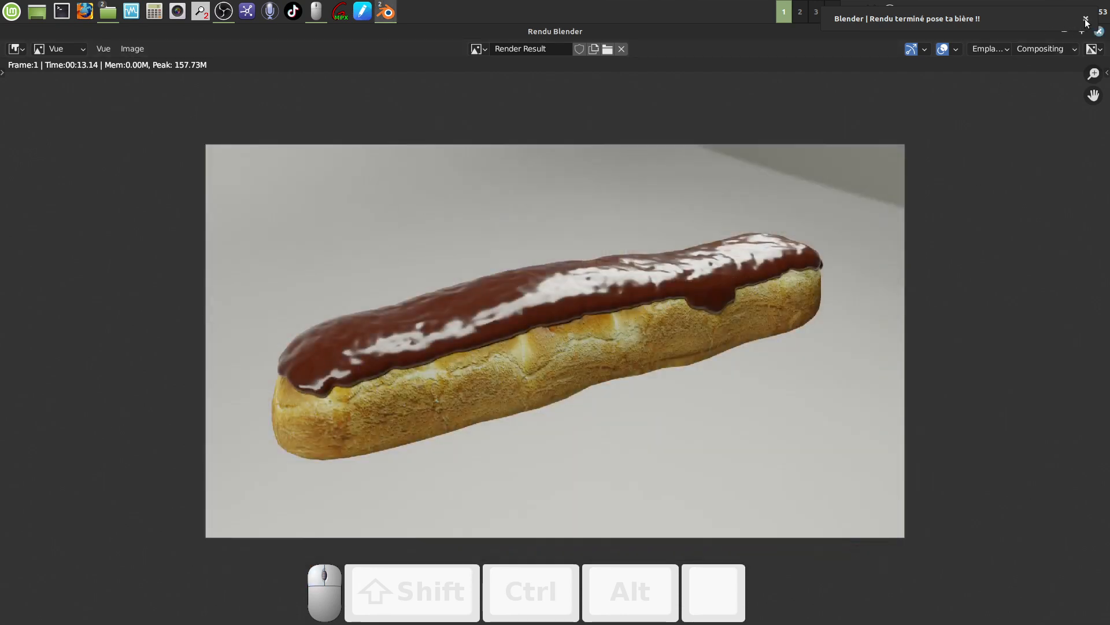
# Examine the saved rendu.png from the tel folder in the image viewer, and return to Blender's render window.
pyautogui.click(1065, 32)
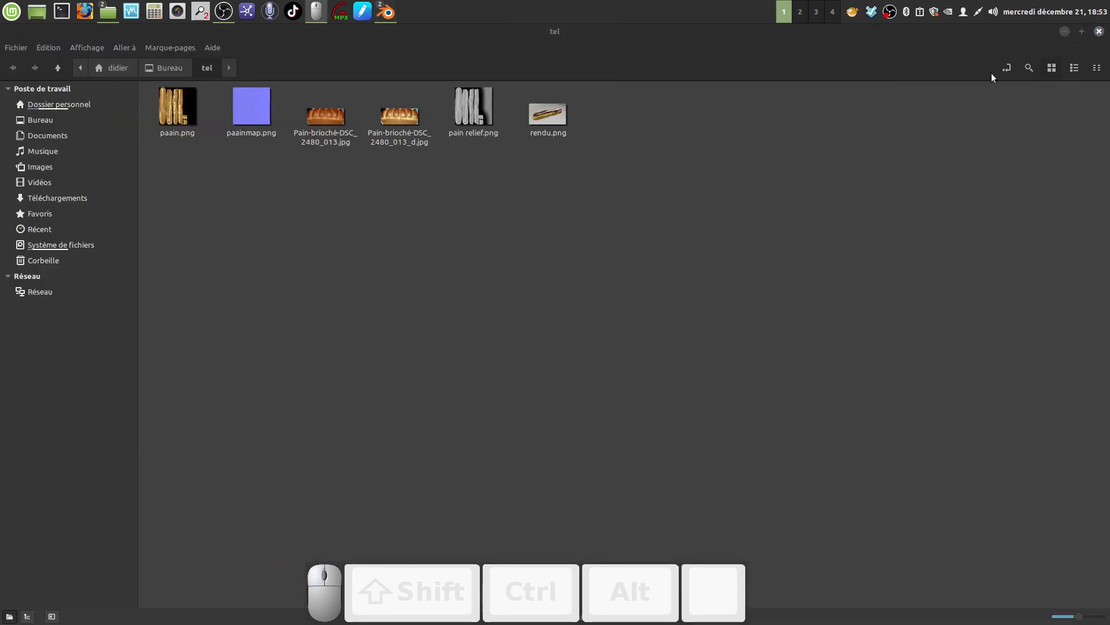
pyautogui.doubleClick(546, 115)
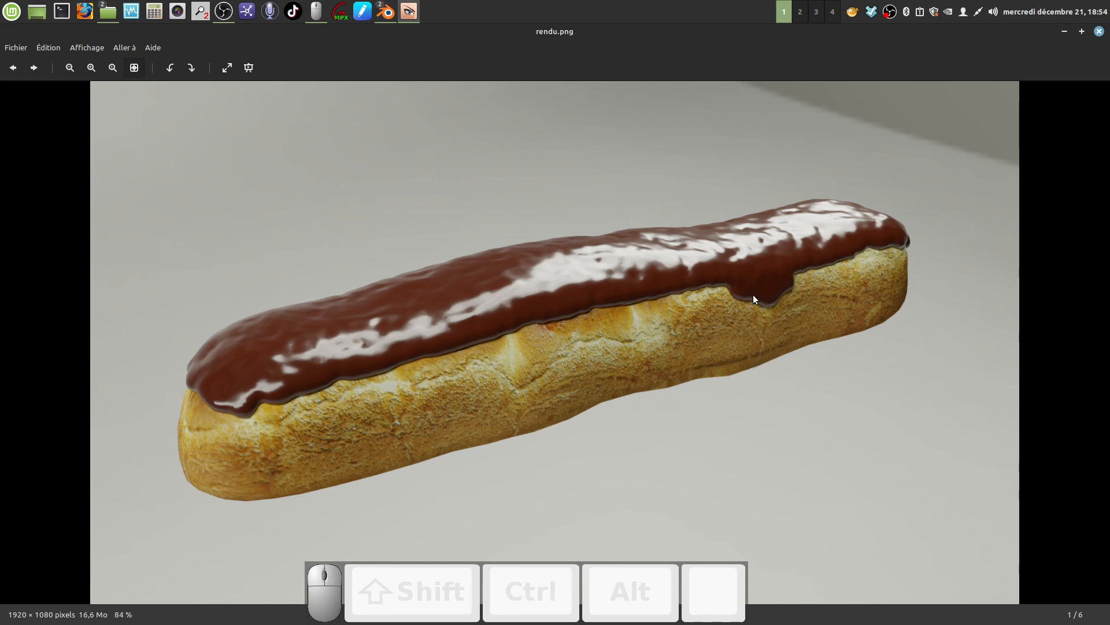
pyautogui.click(1099, 31)
pyautogui.click(508, 221)
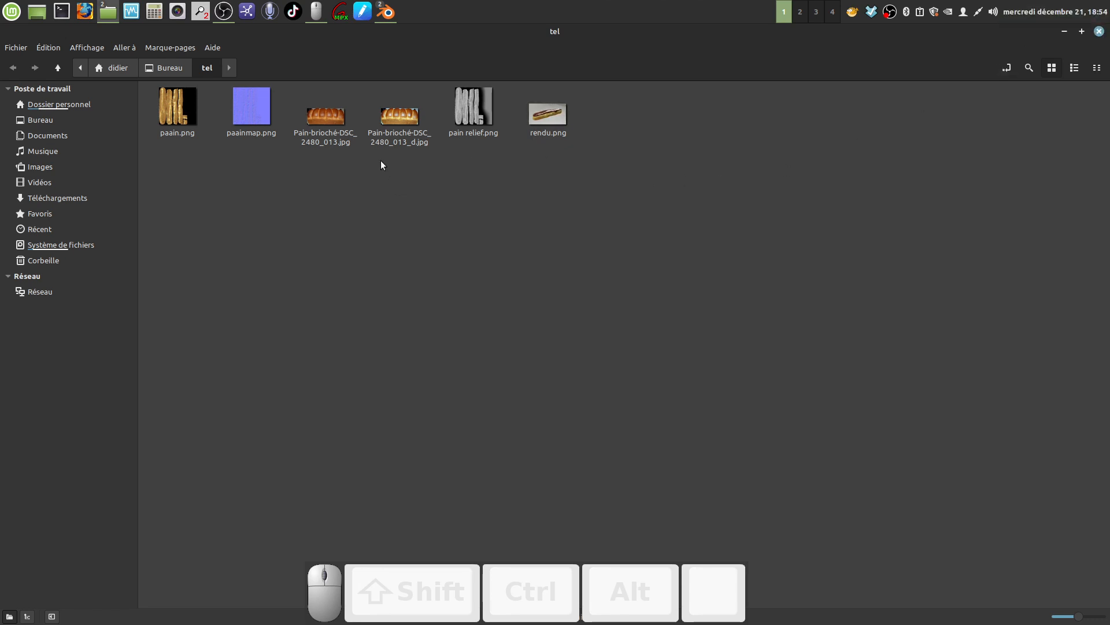
pyautogui.click(1099, 31)
pyautogui.moveTo(386, 12)
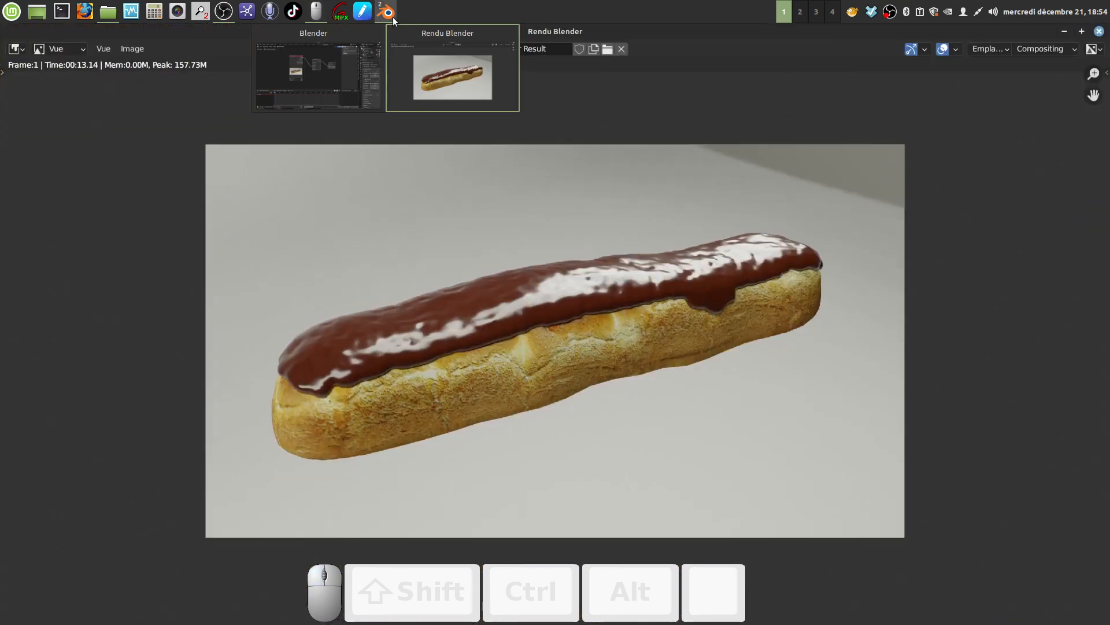
pyautogui.click(455, 75)
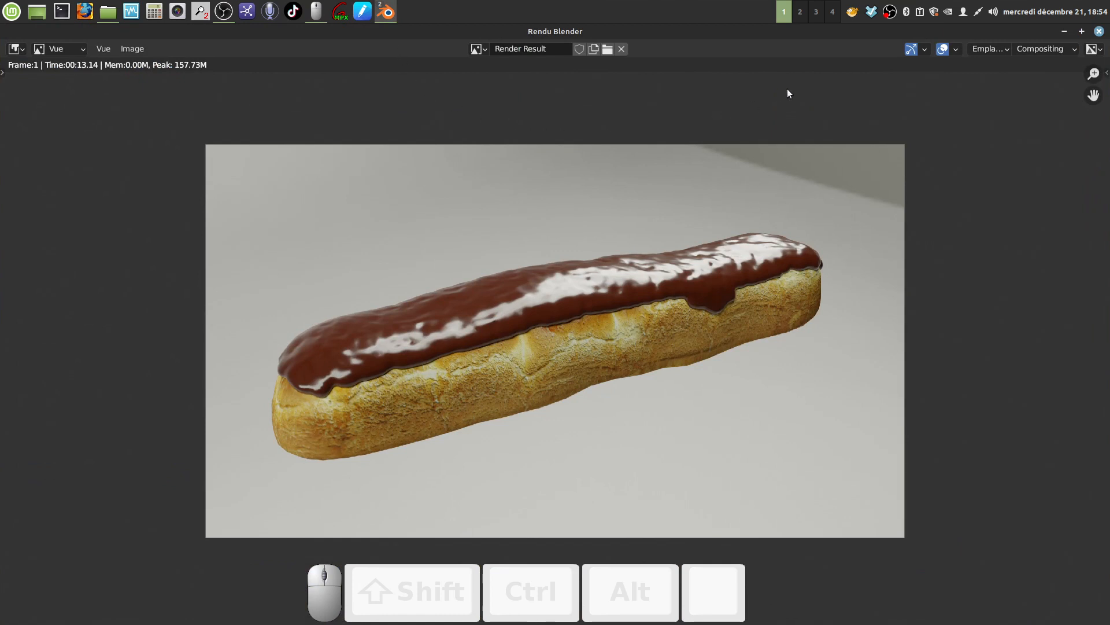
pyautogui.click(890, 11)
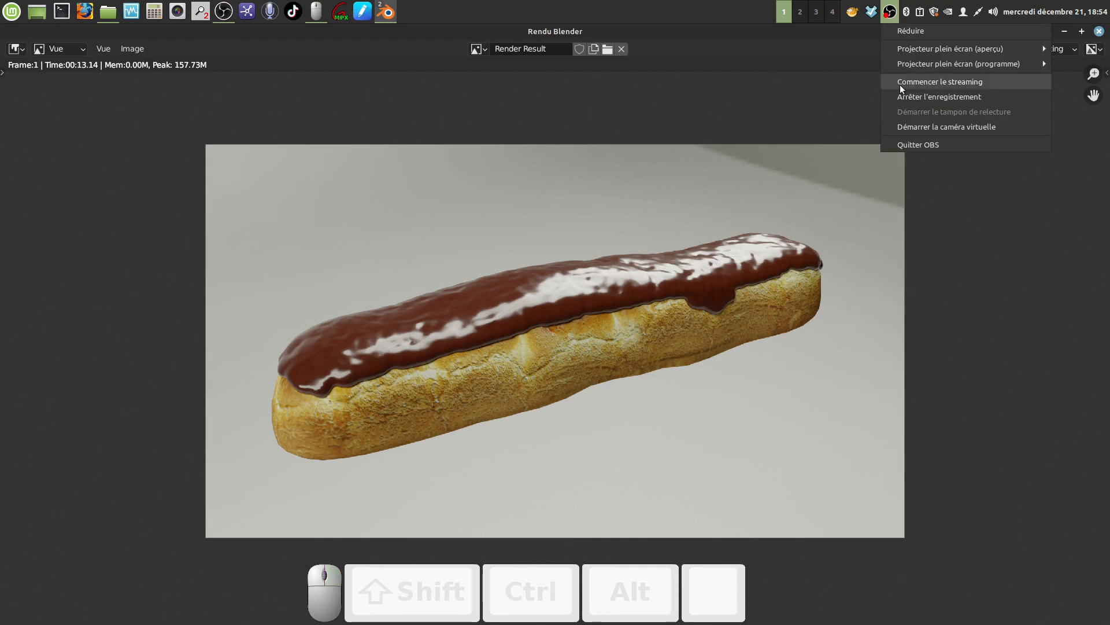